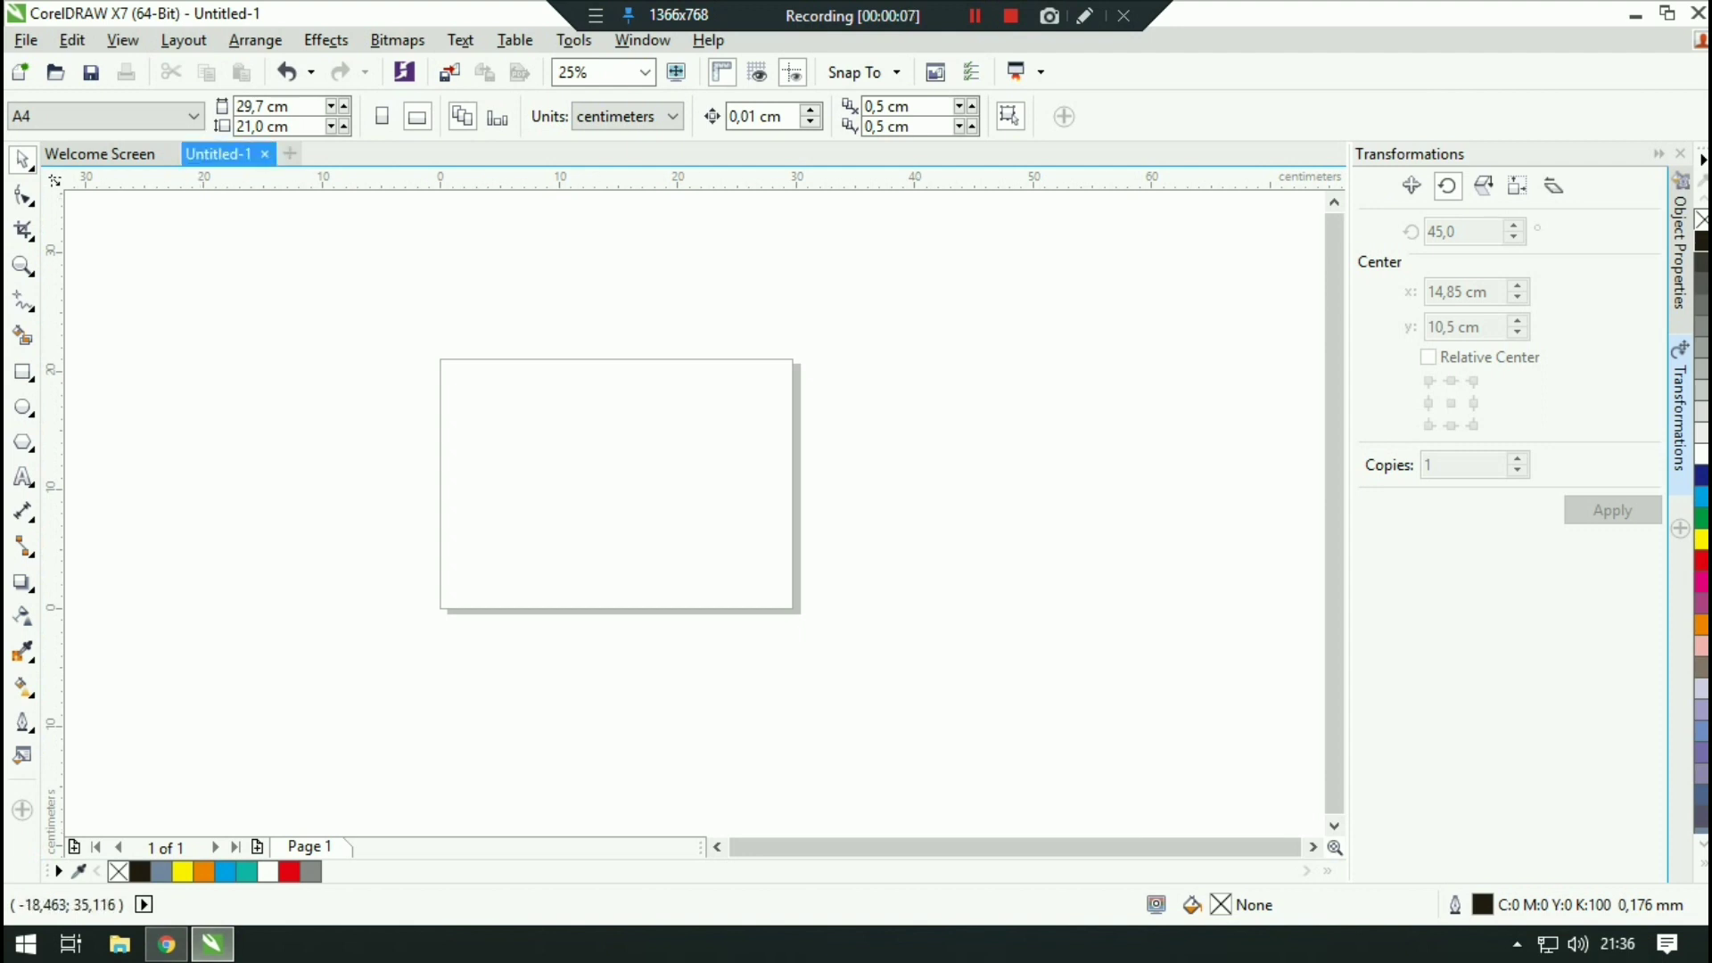
Step: Close the open document without saving and create a new Letter-size document in landscape orientation
left_click(263, 153)
left_click(860, 512)
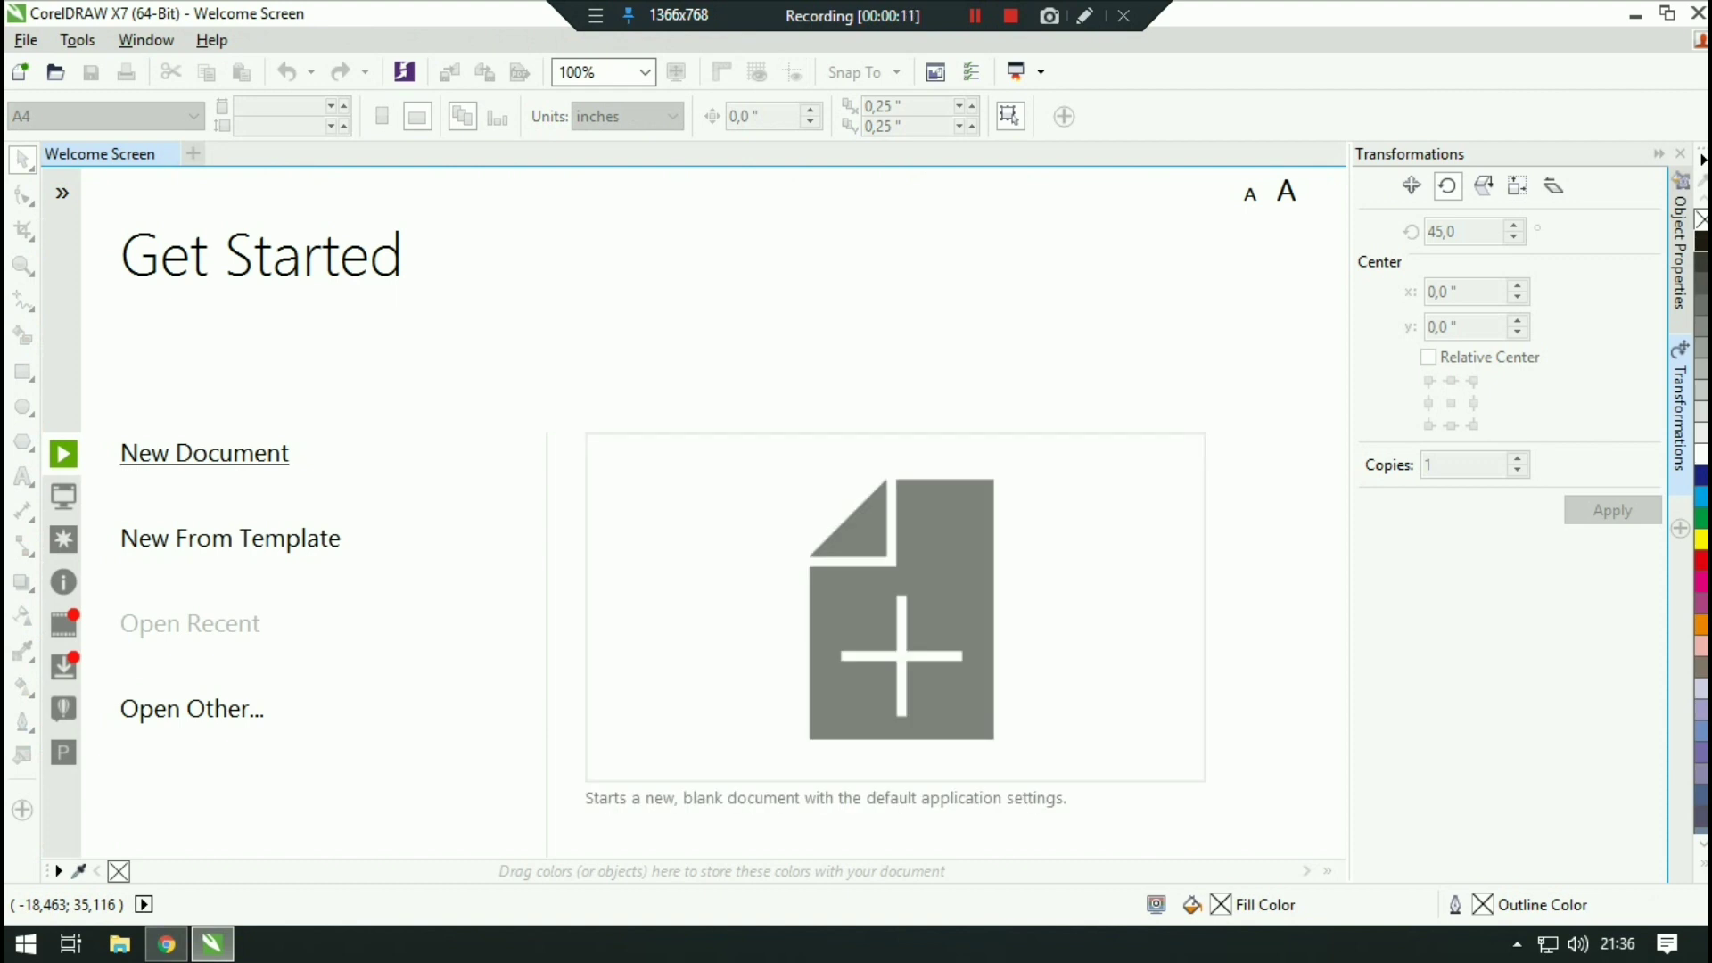
left_click(204, 453)
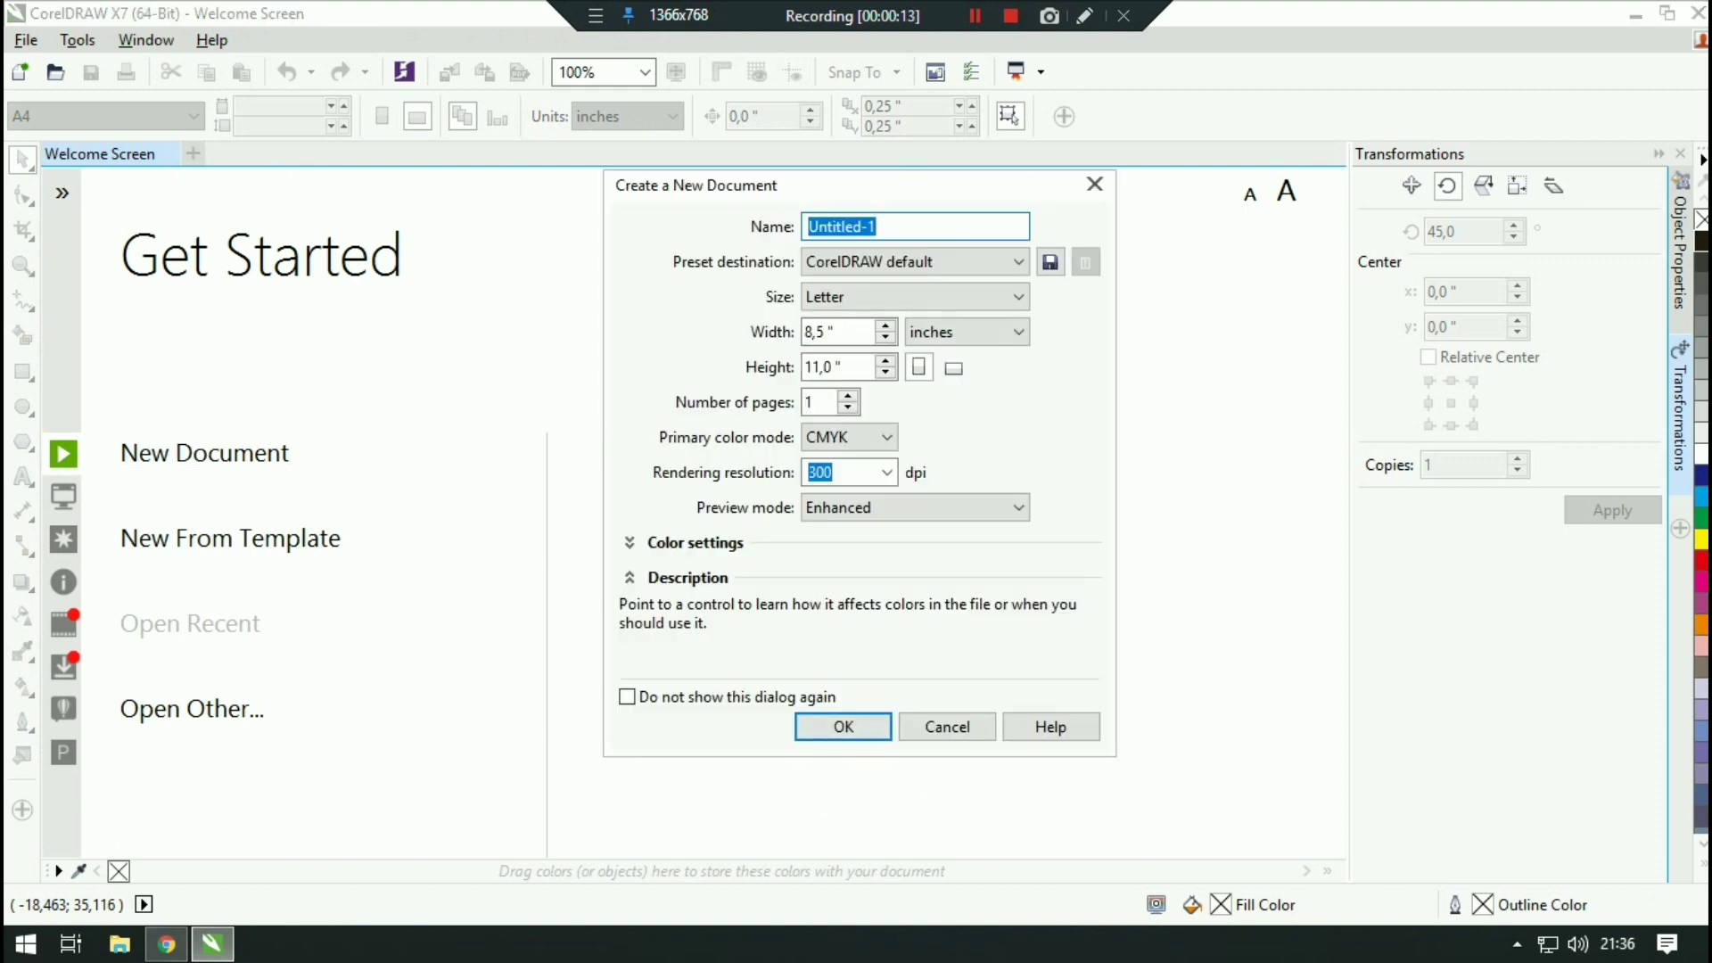
key("Return")
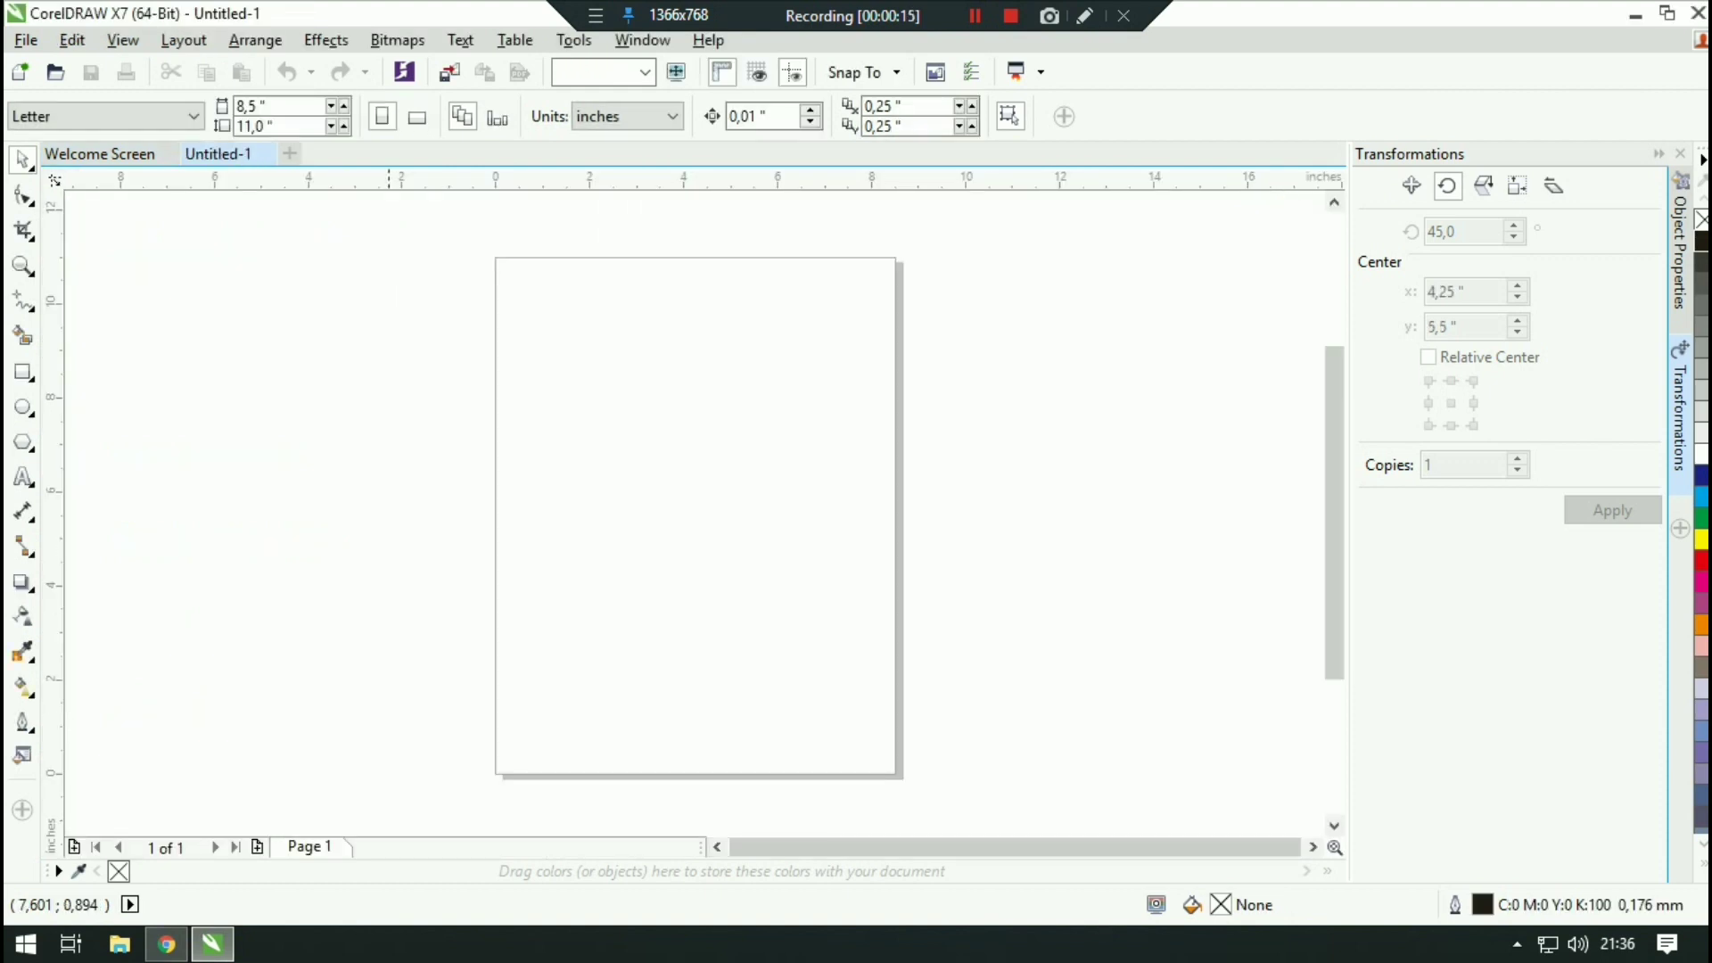
left_click(417, 117)
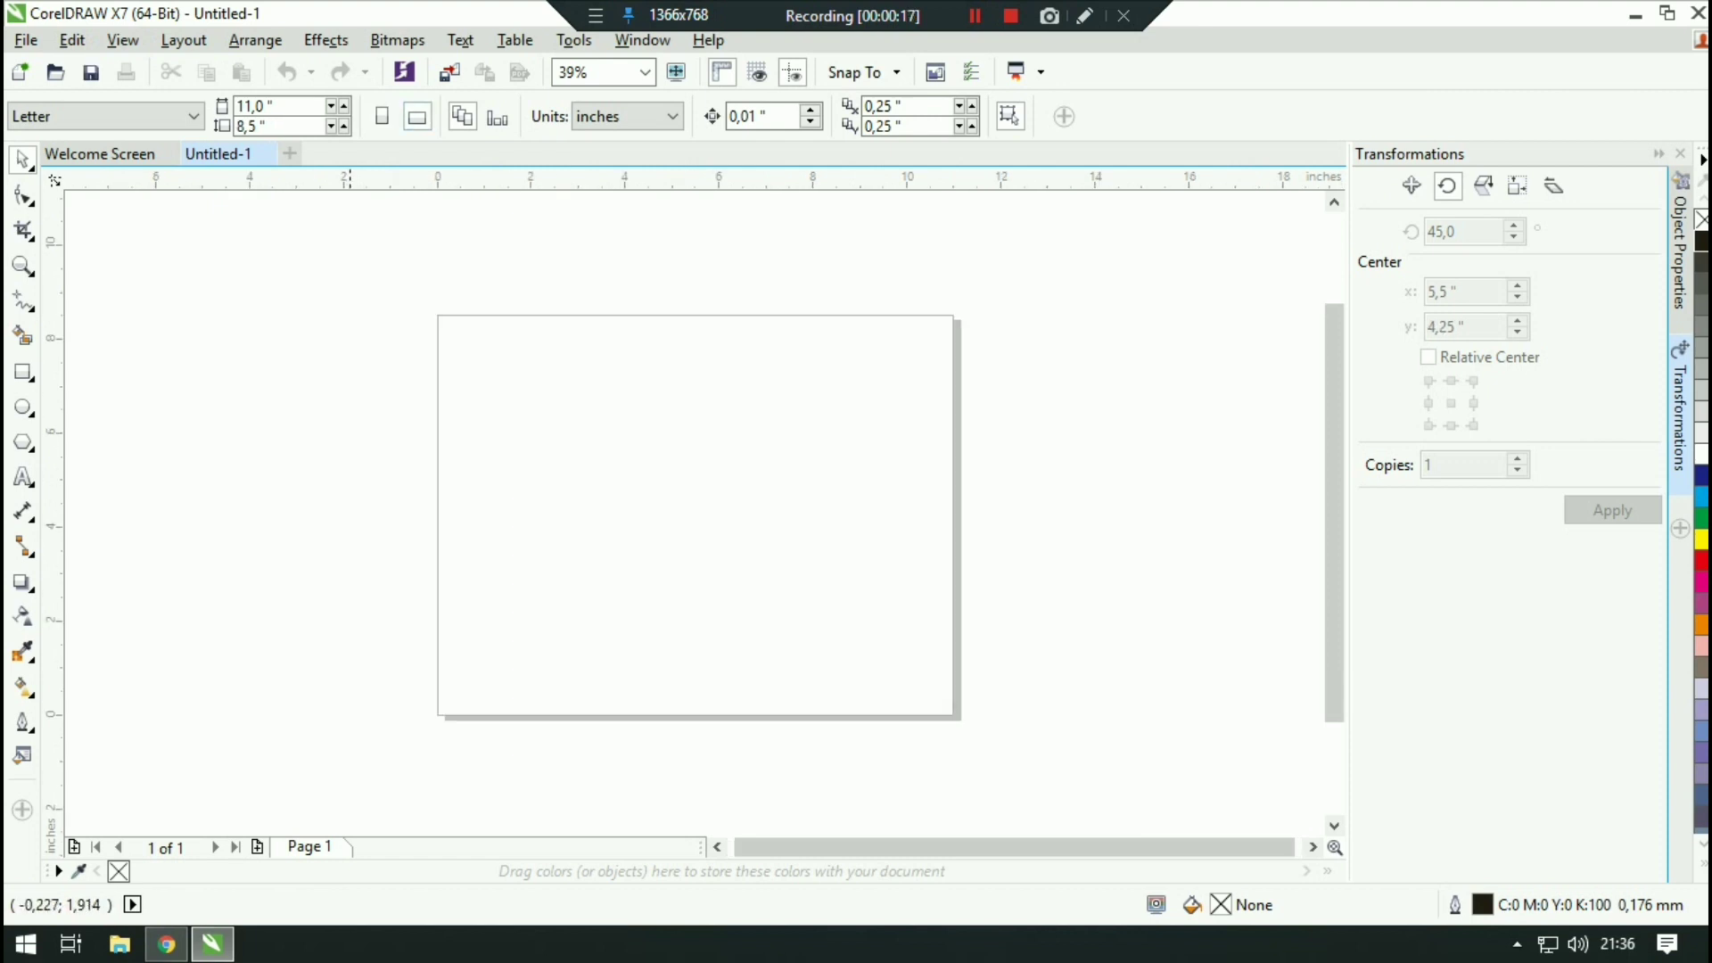
Step: Draw a square about 5.13 inches wide in the middle of the page and place horizontal and vertical guidelines through its centre
left_click(22, 372)
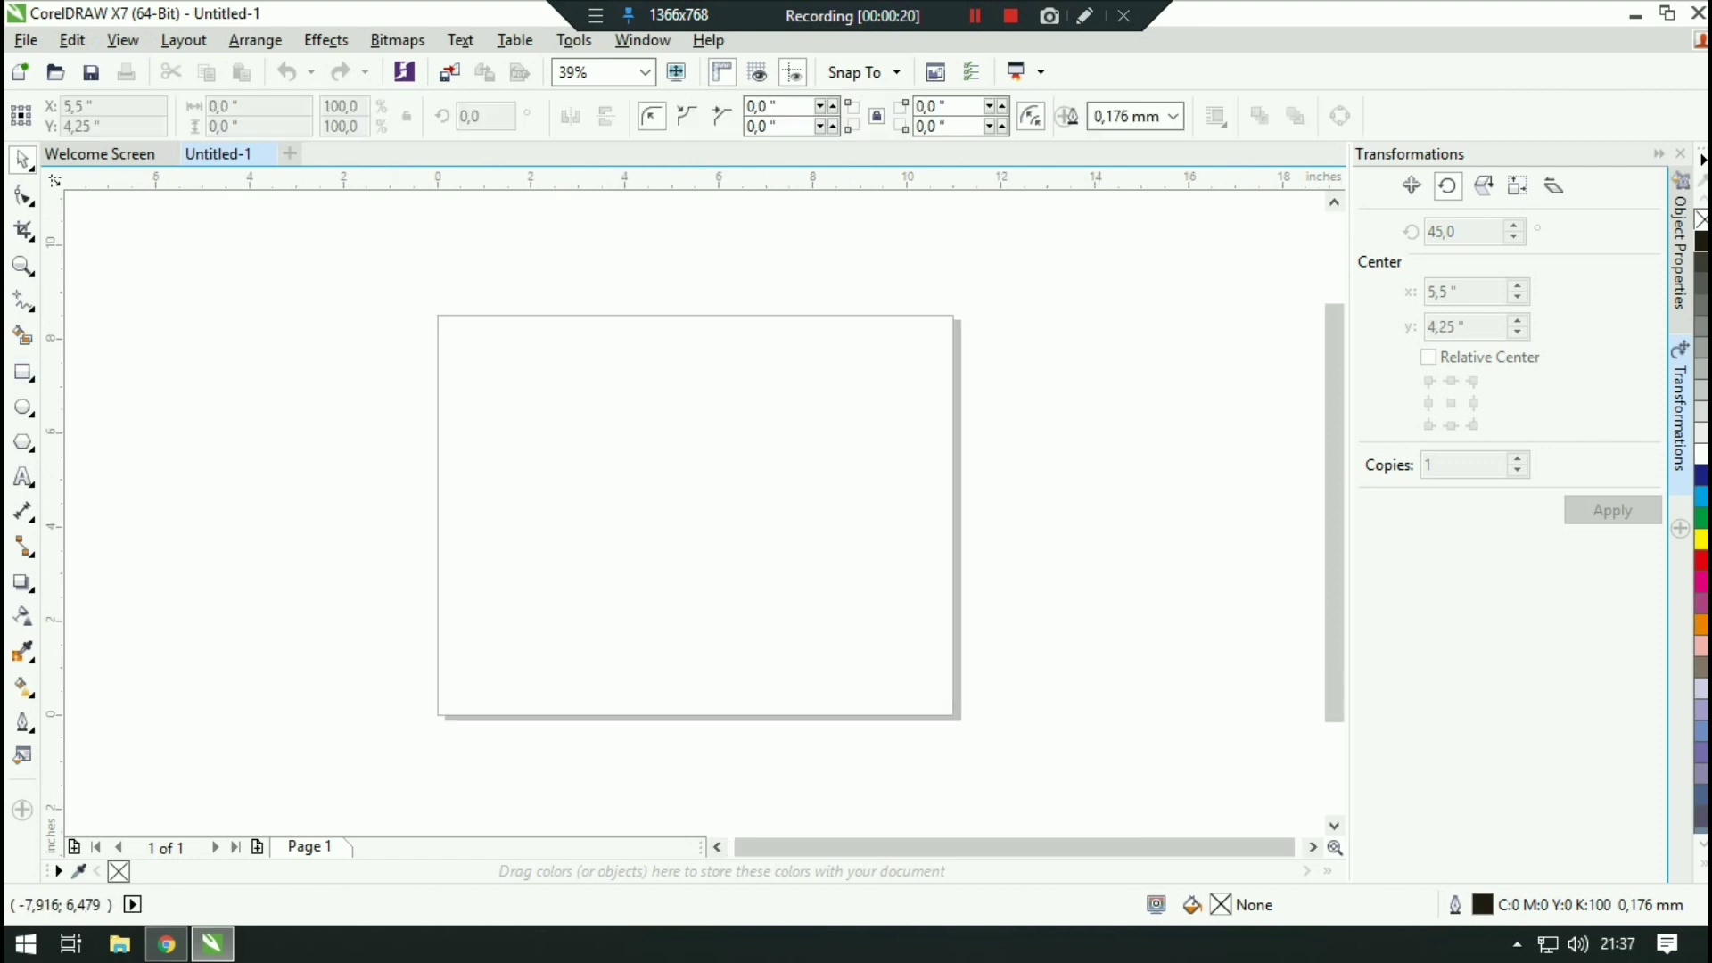
left_click_drag(569, 395, 811, 636)
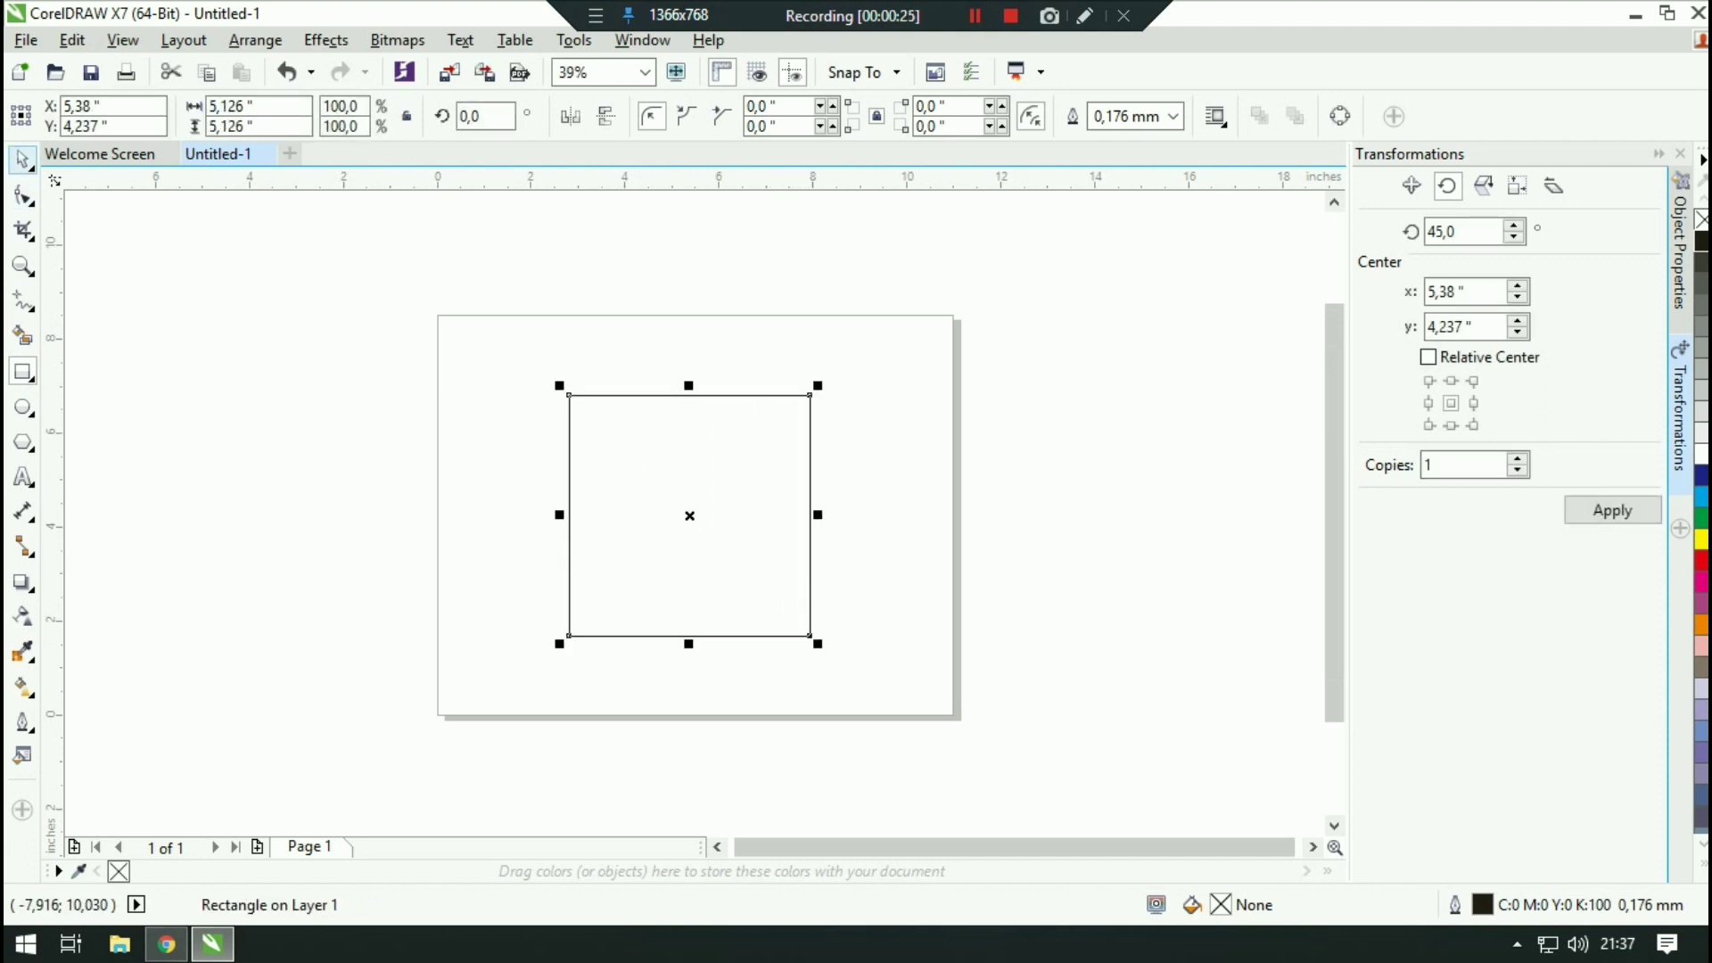
left_click_drag(53, 239, 698, 510)
left_click_drag(696, 179, 695, 517)
left_click(371, 465)
Step: Add a concentric copy of the square scaled to 74%, and duplicate both squares rotated to 315° about their common centre
left_click(811, 405)
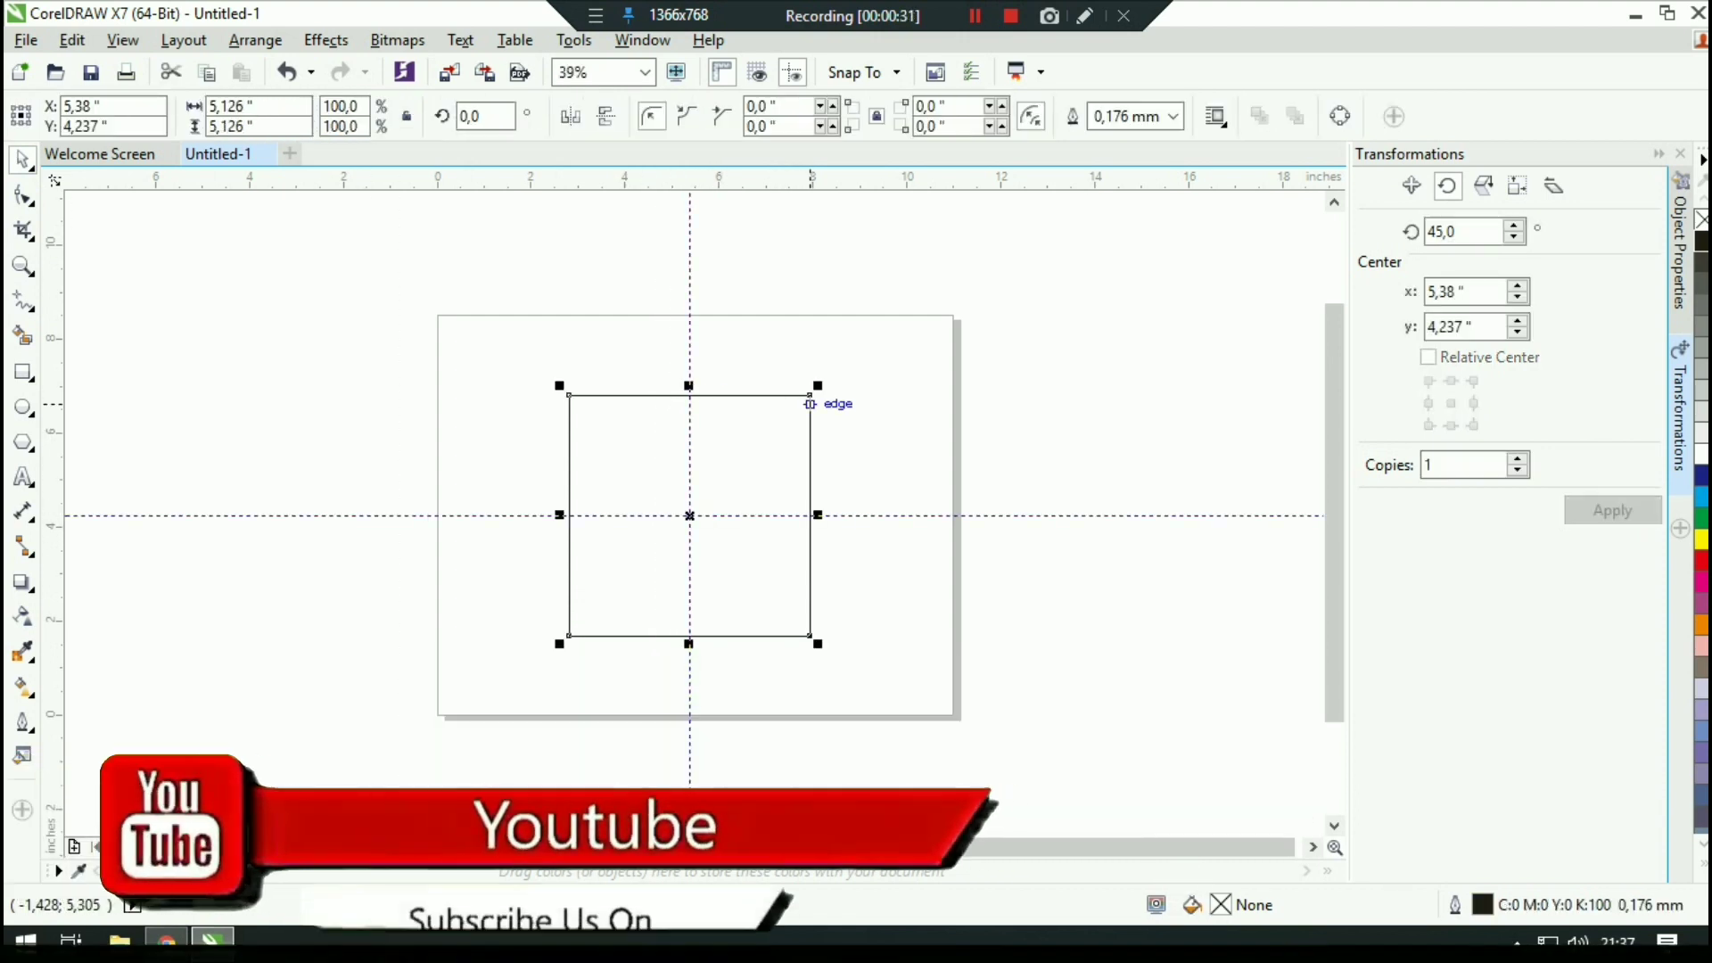
left_click_drag(809, 394, 778, 427)
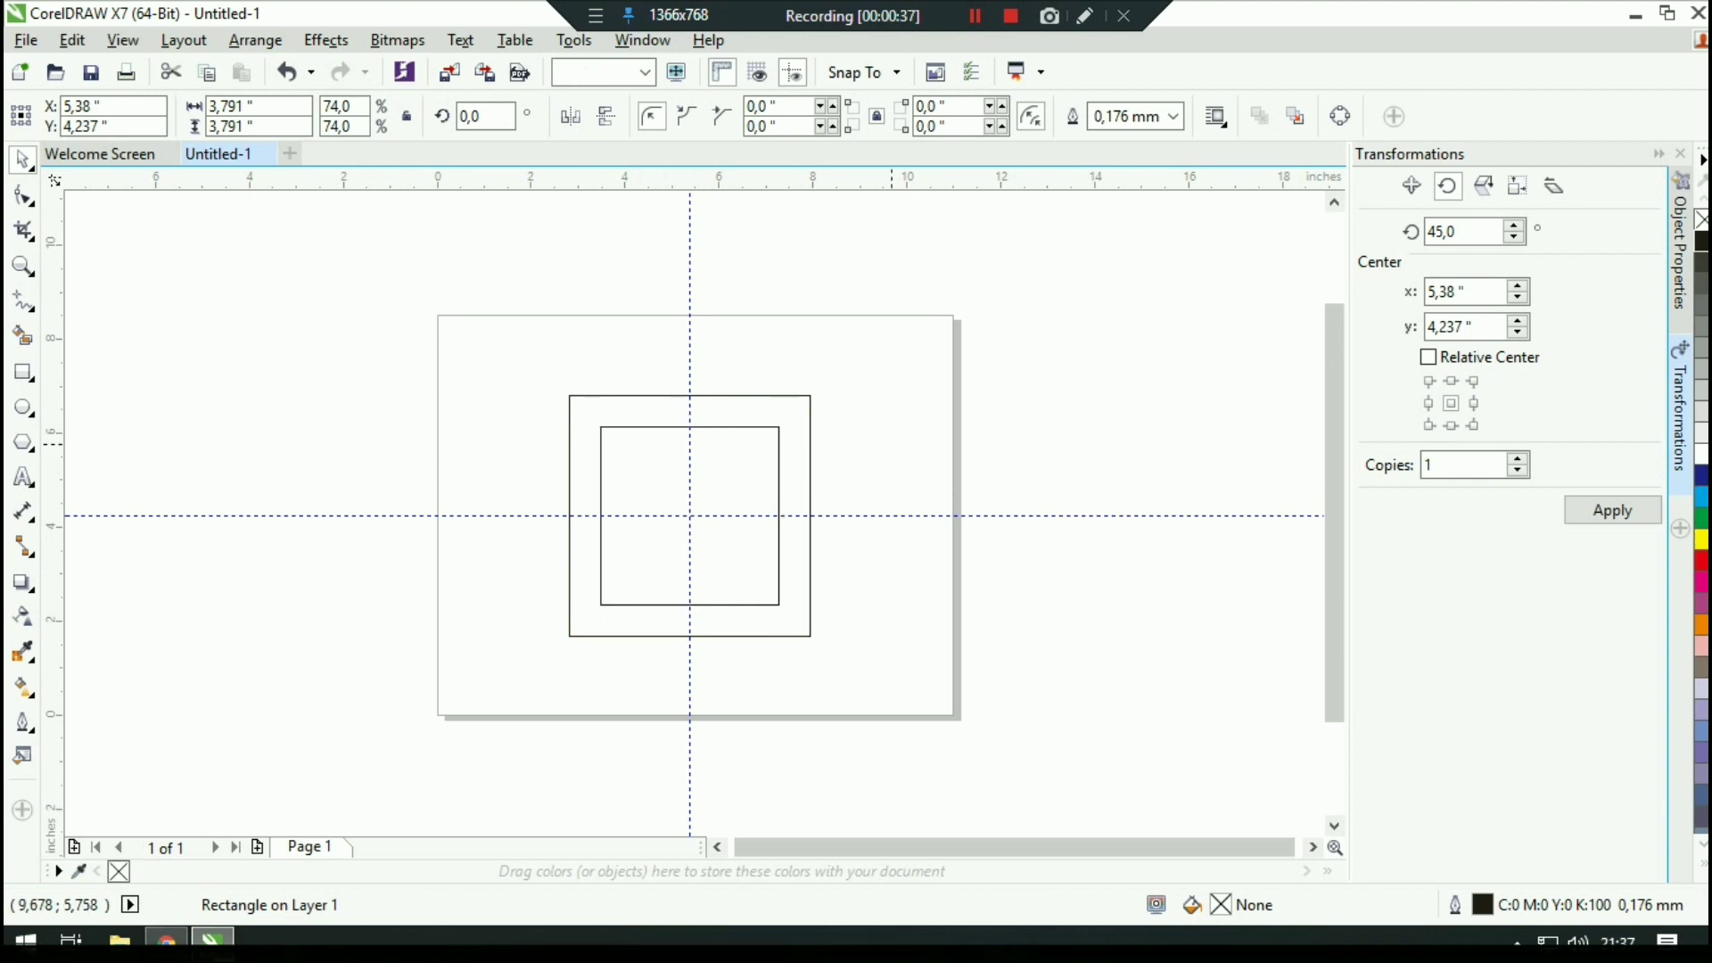
left_click_drag(493, 336, 883, 682)
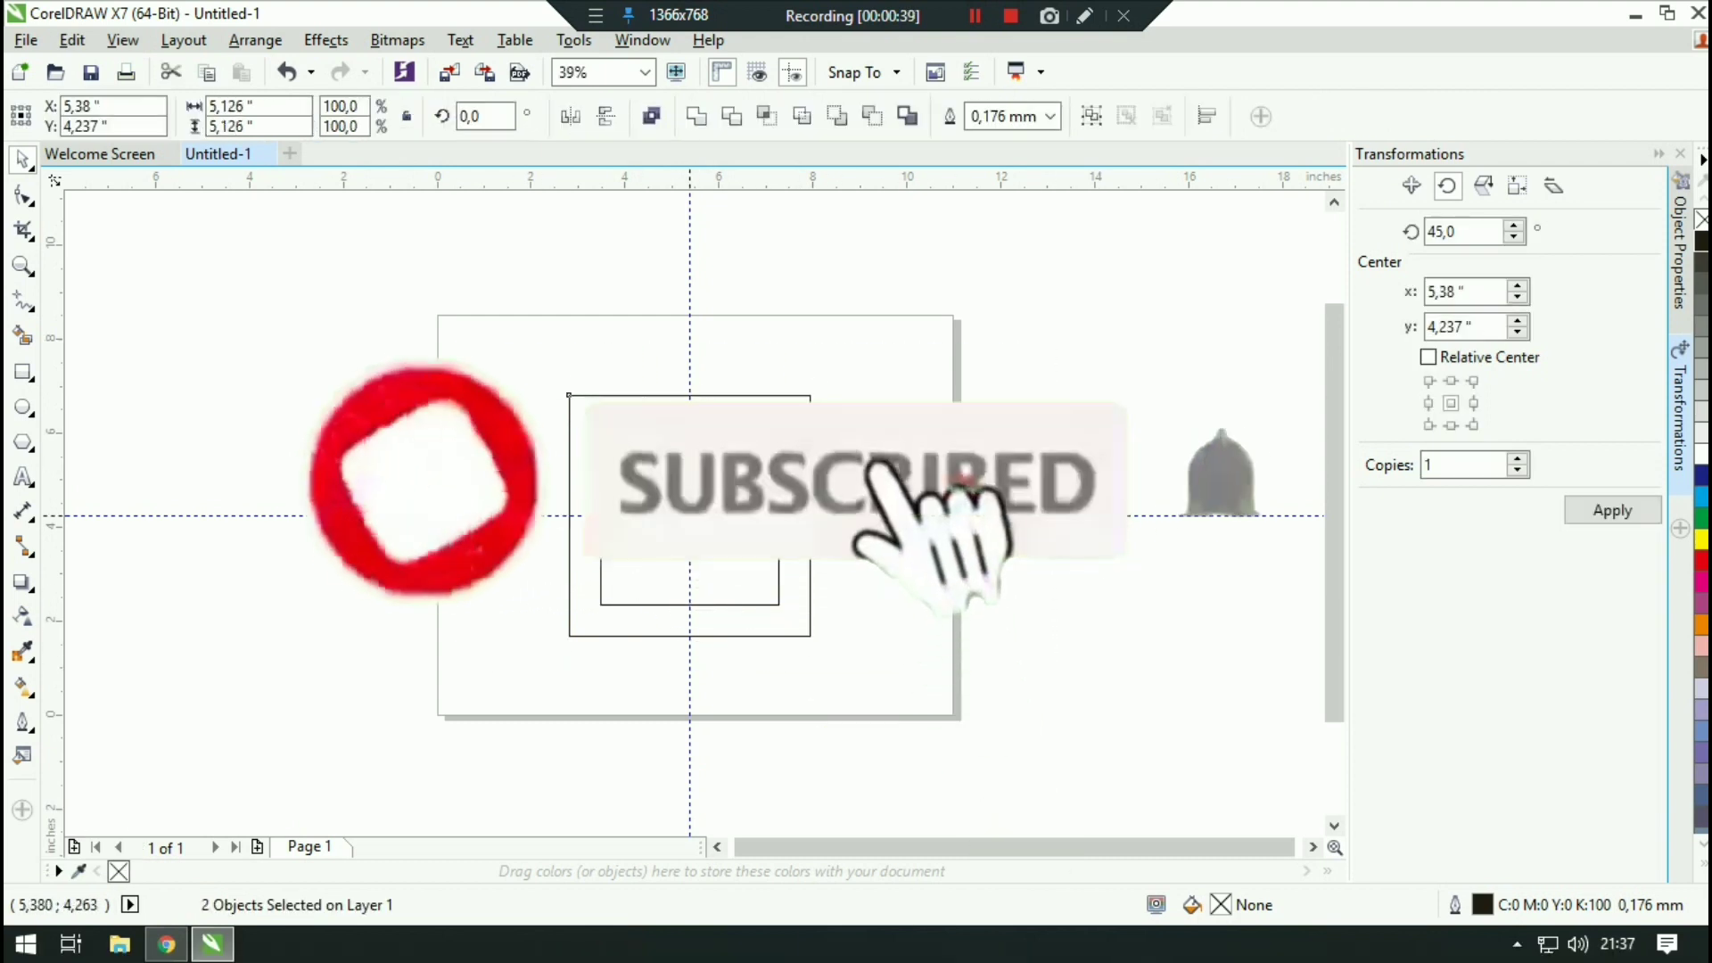
left_click(690, 515)
left_click_drag(926, 462, 1087, 491)
scroll(1029, 472, "up", 1)
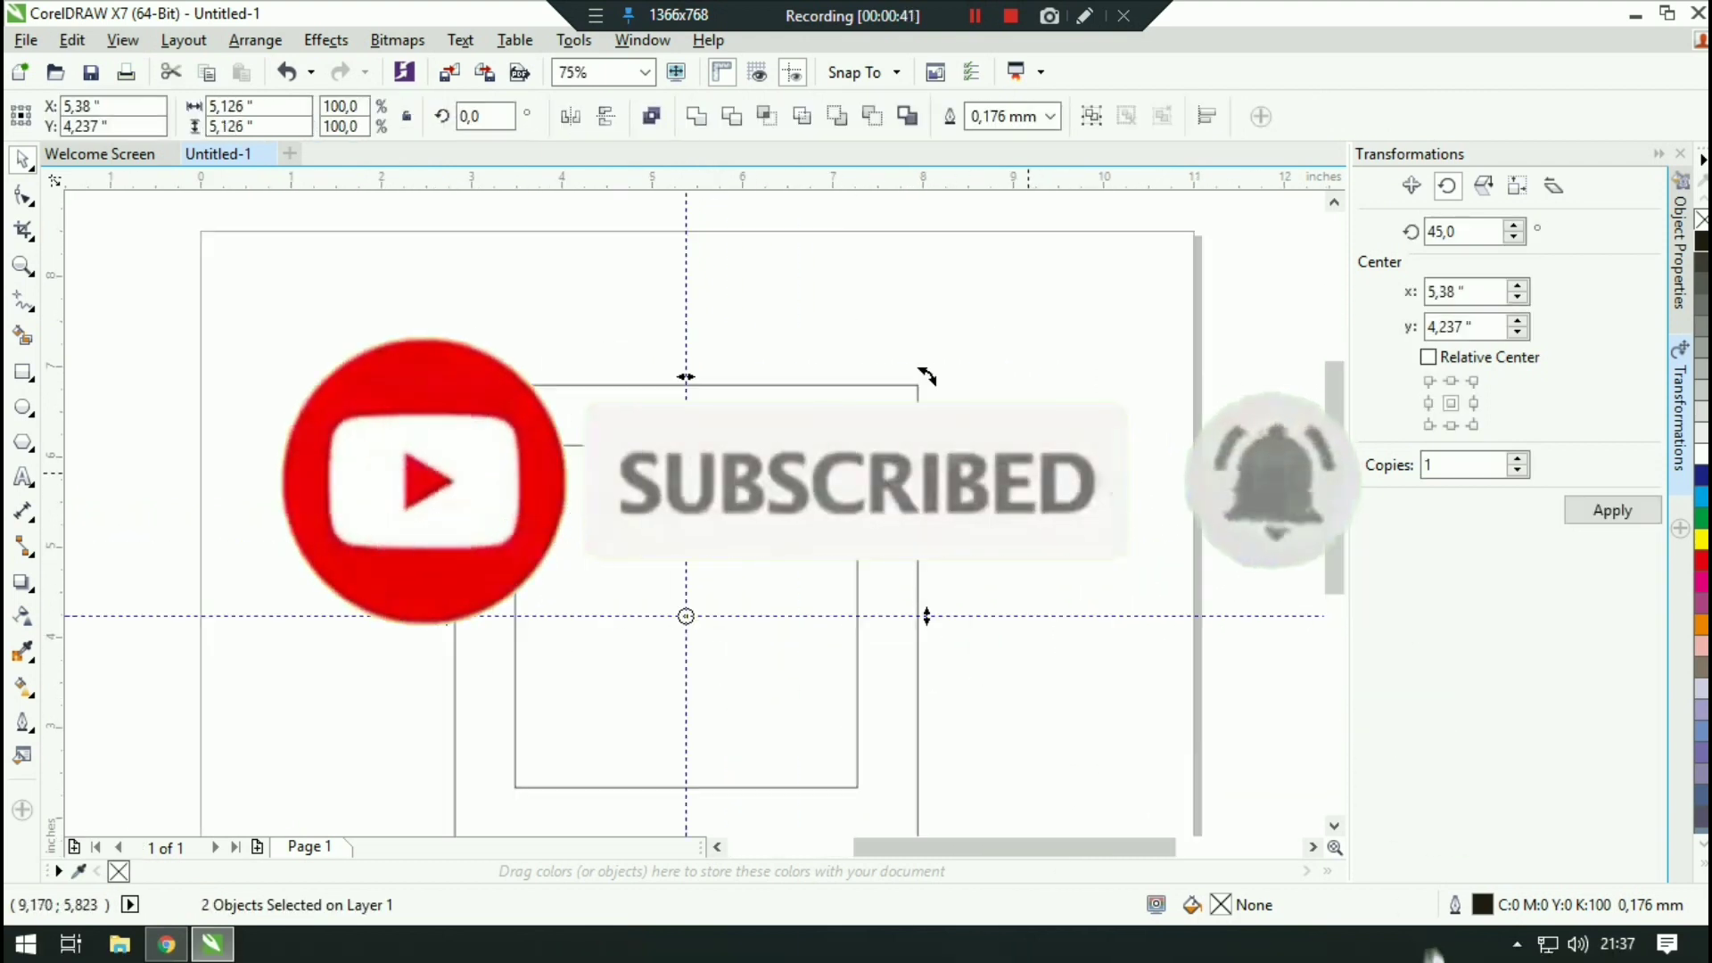
left_click_drag(988, 265, 1092, 502)
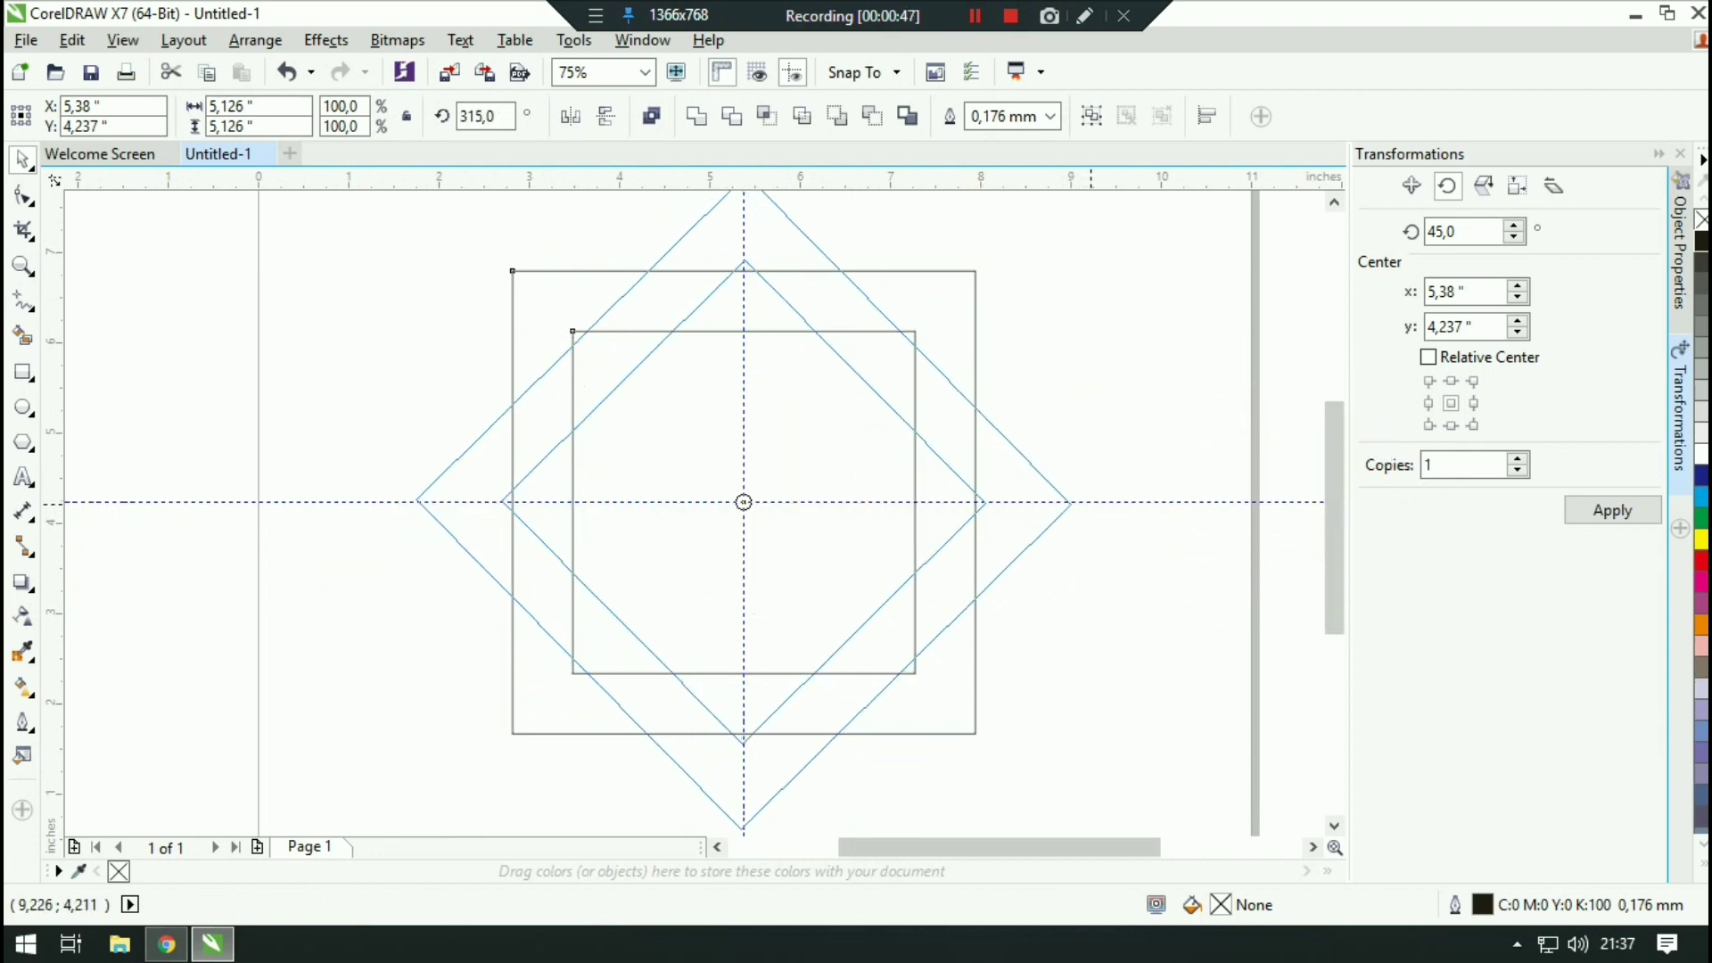
left_click_drag(1089, 505, 1089, 504)
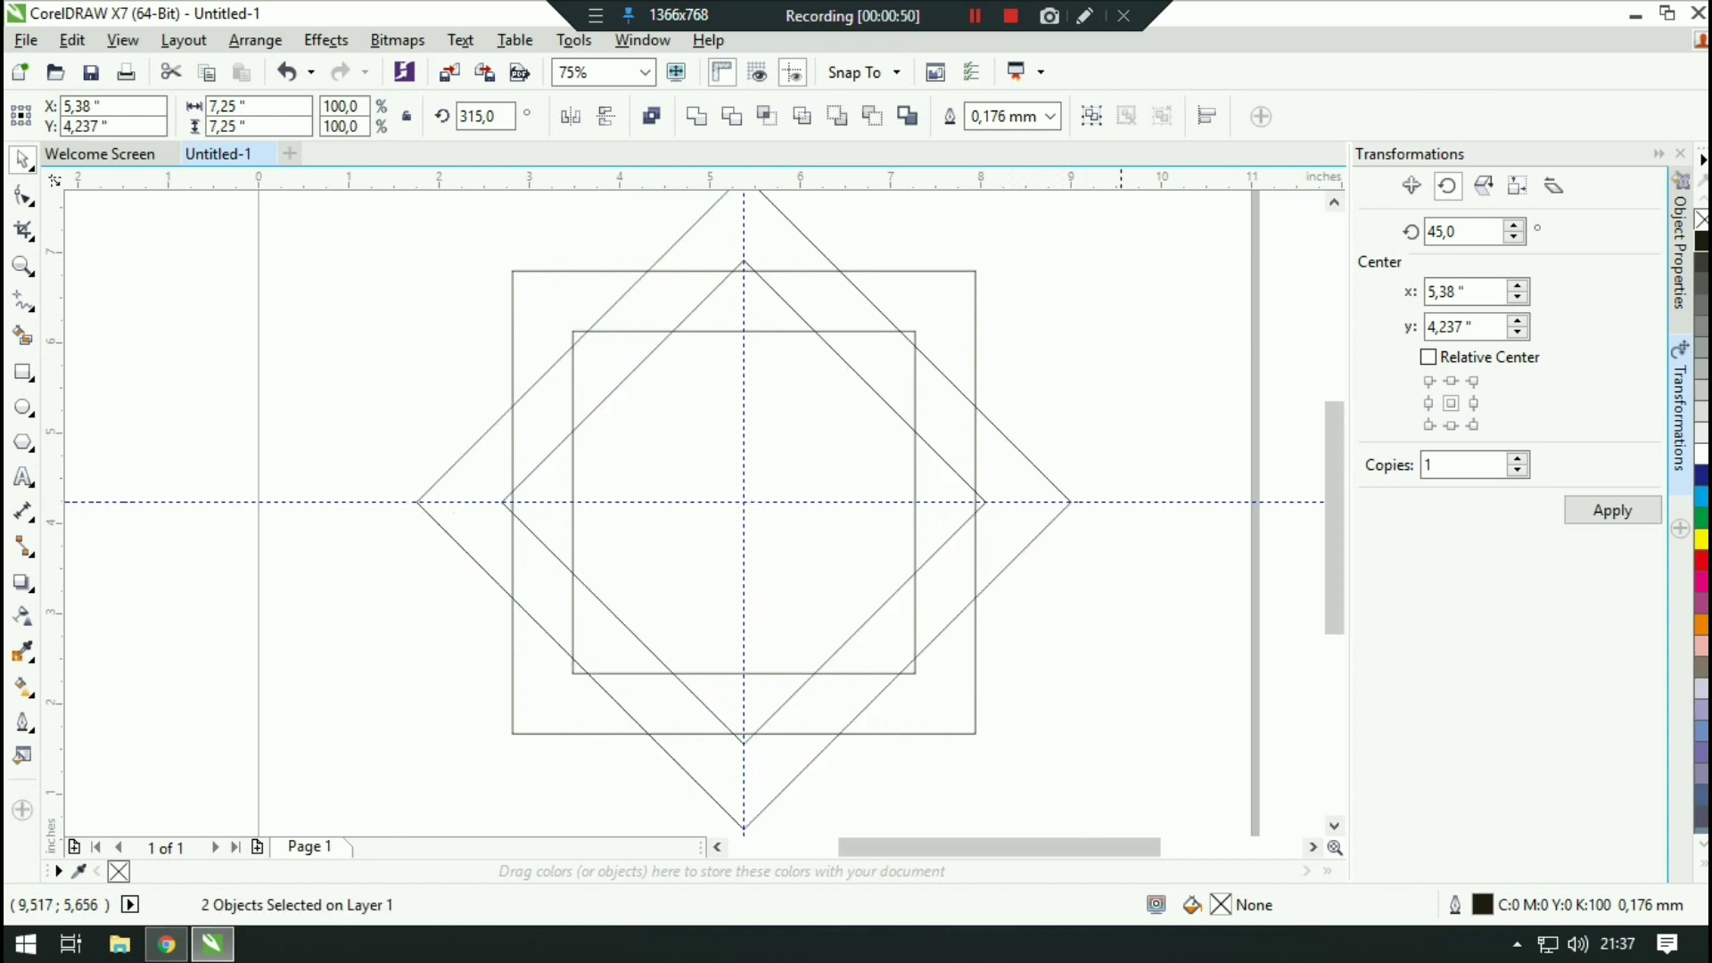
left_click(323, 355)
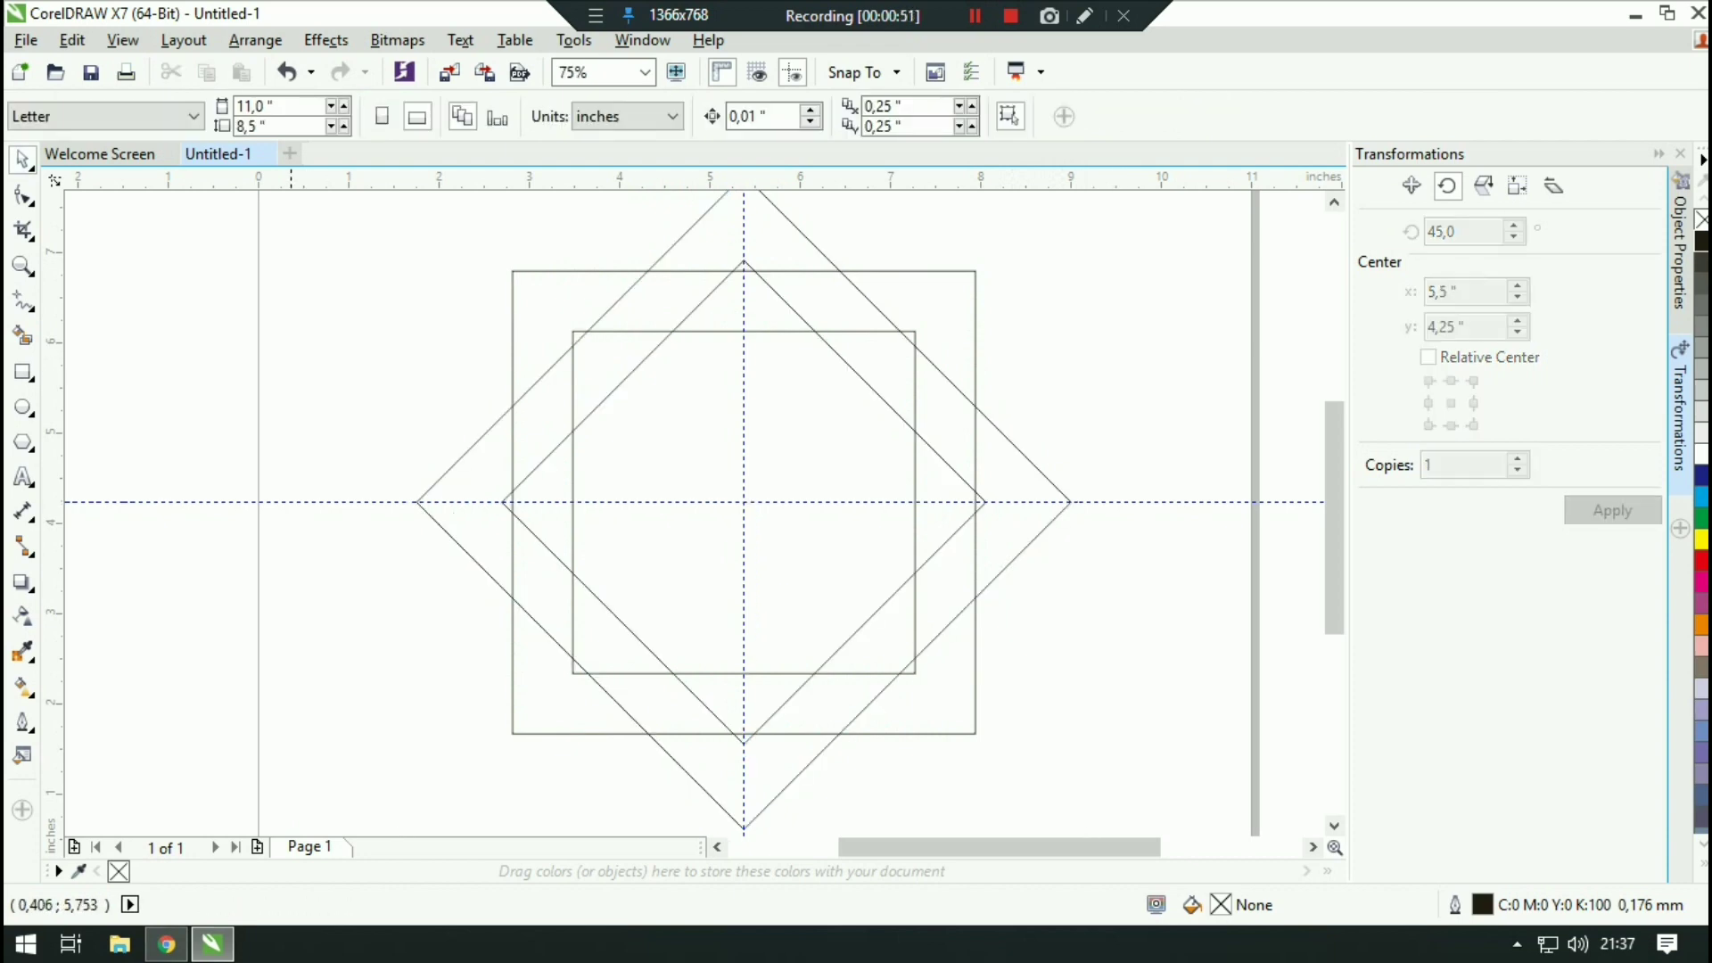
Step: Smart-fill the upper-left corner and left-side sections of the upright square band down to the inner diamond's lower edge in blue-grey
left_click(23, 336)
left_click(550, 330)
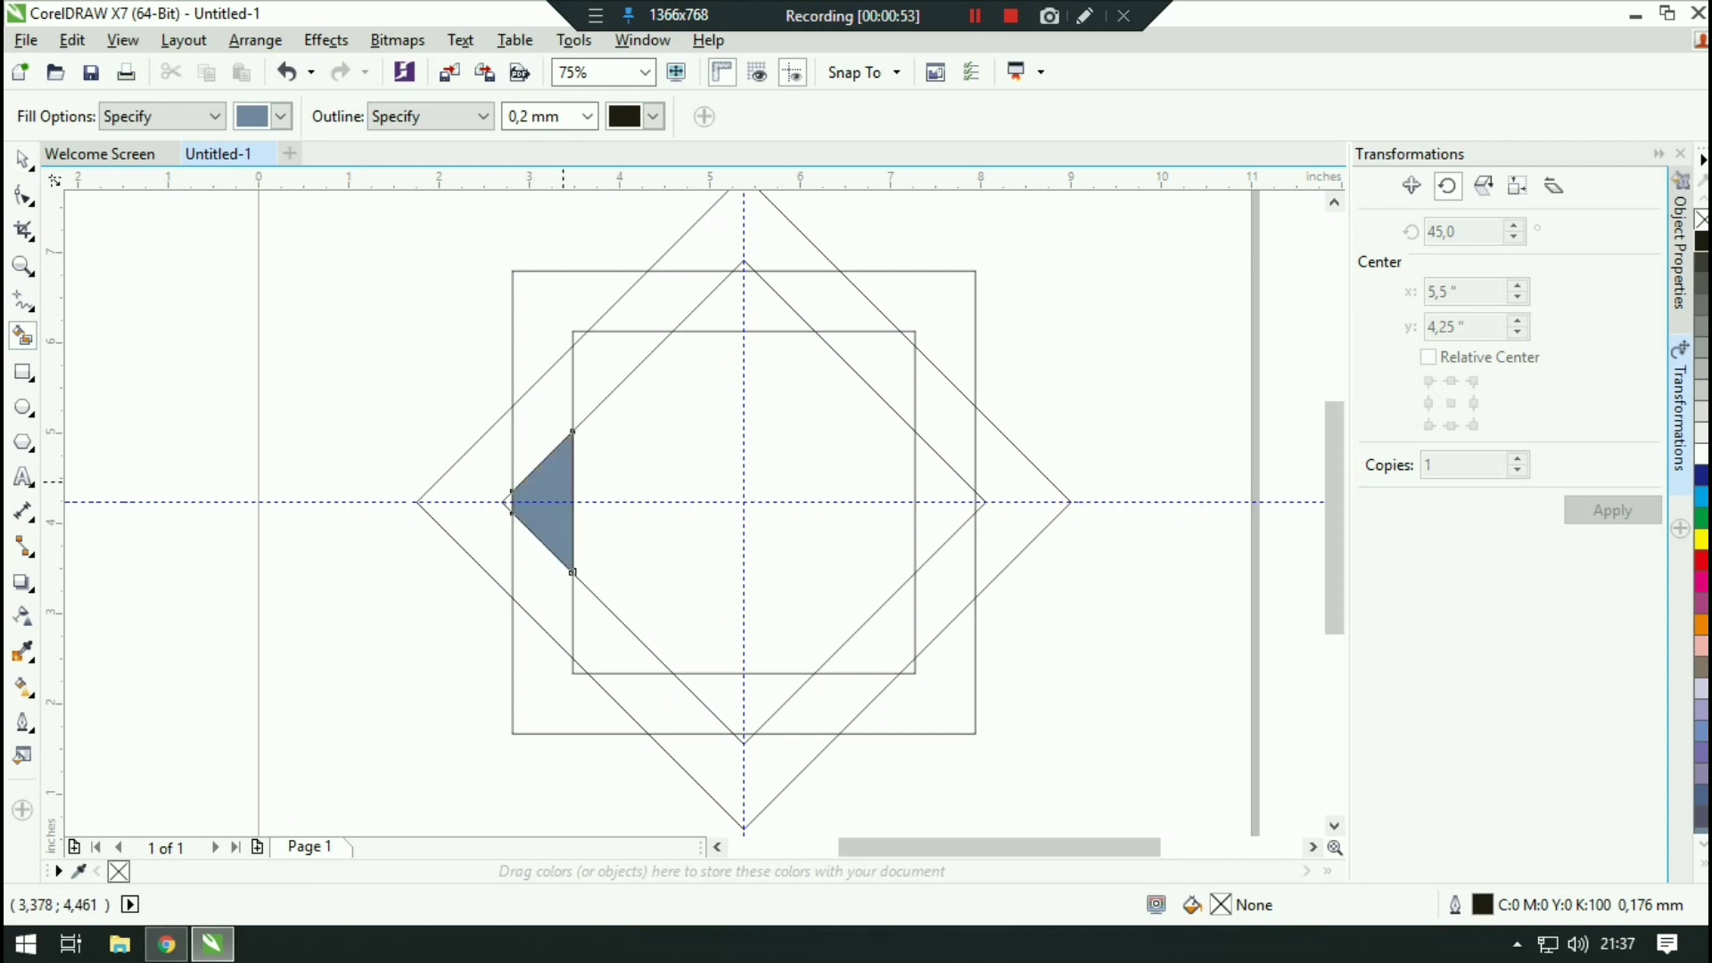
key("space")
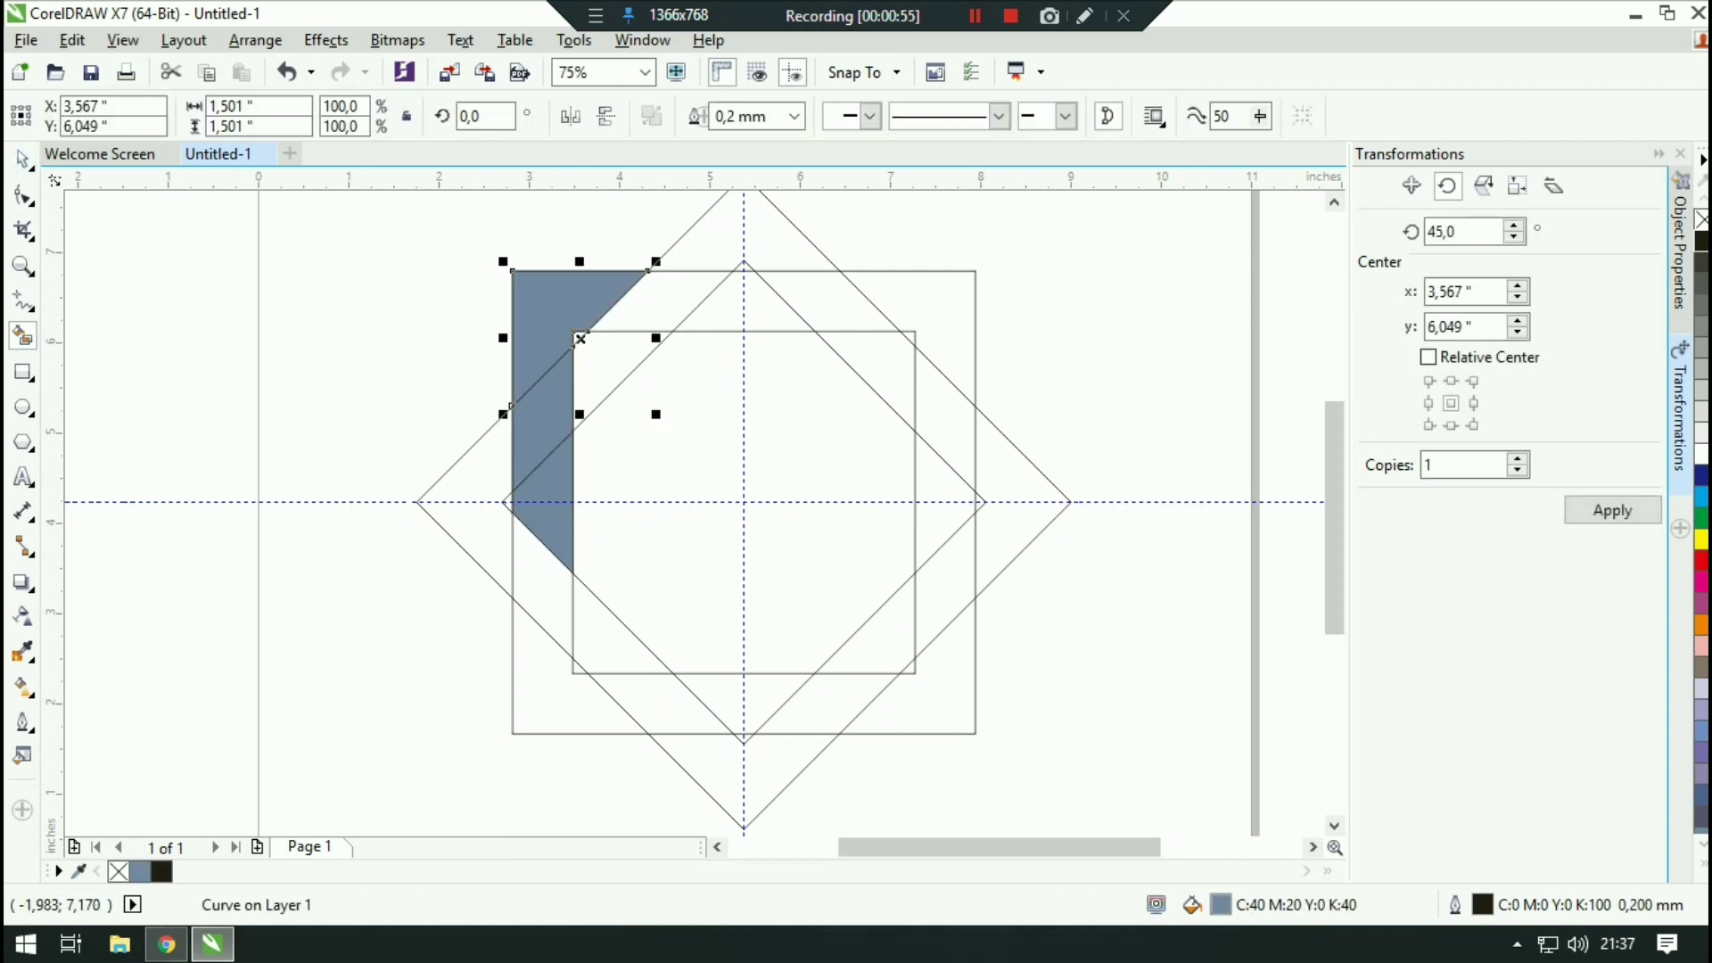
left_click(410, 245)
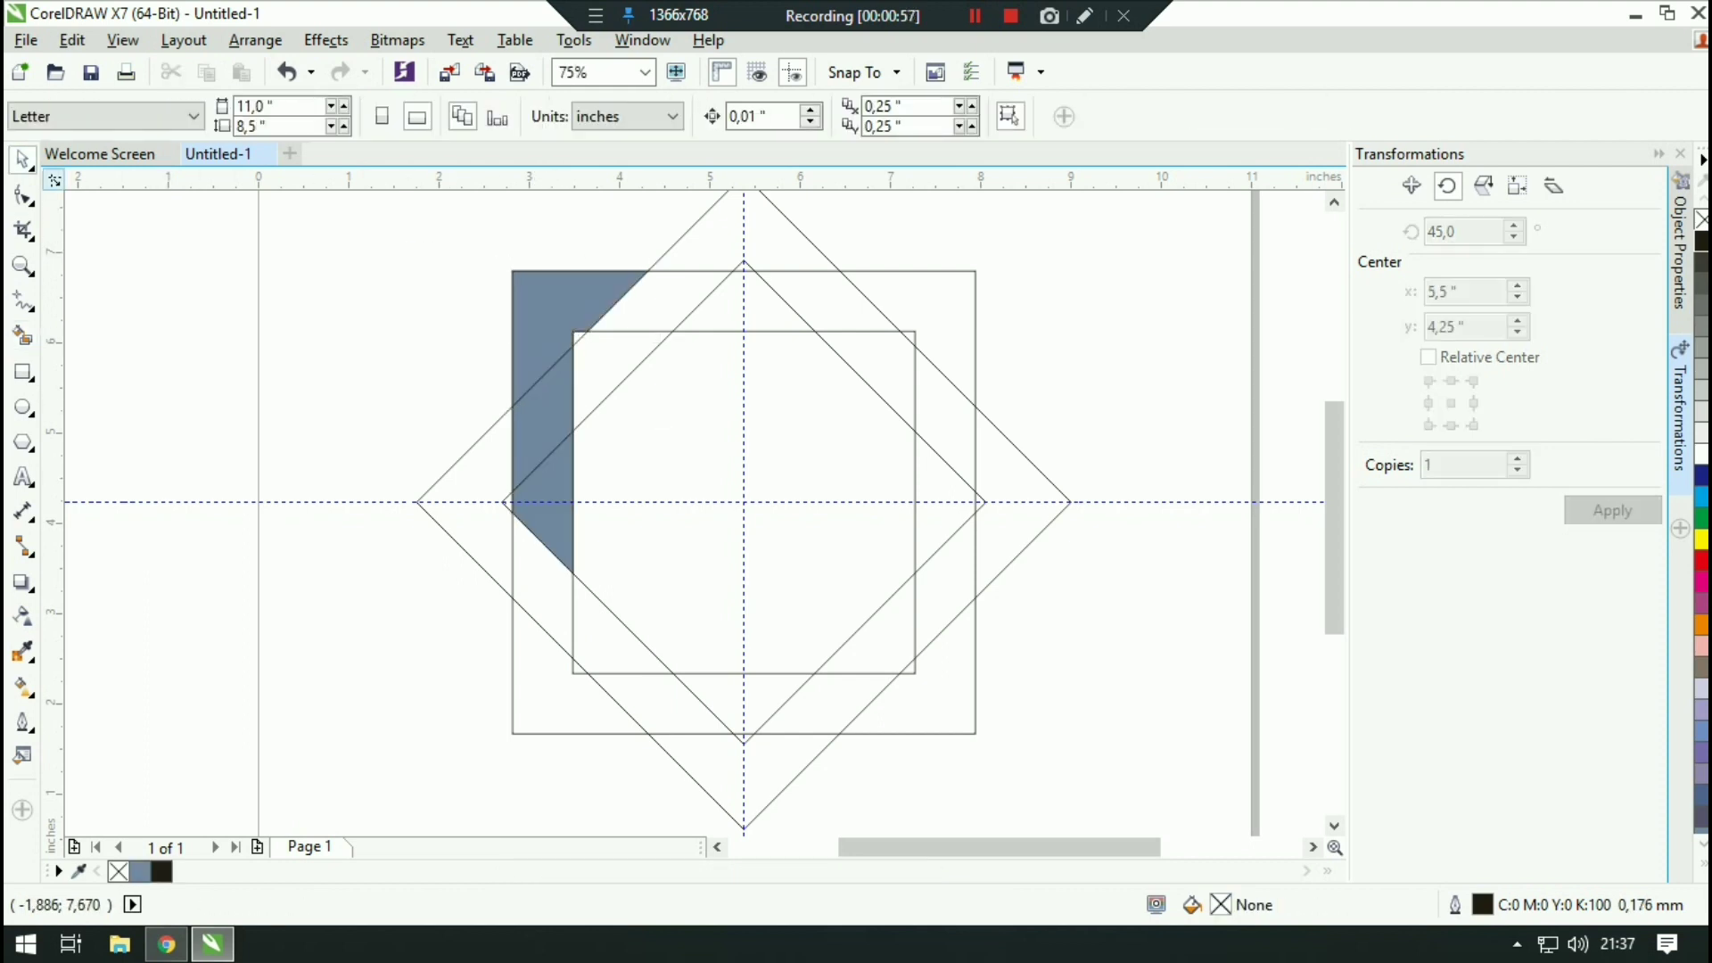
Step: Weld the blue-grey filled sections into a single shape
left_click_drag(483, 228, 565, 578)
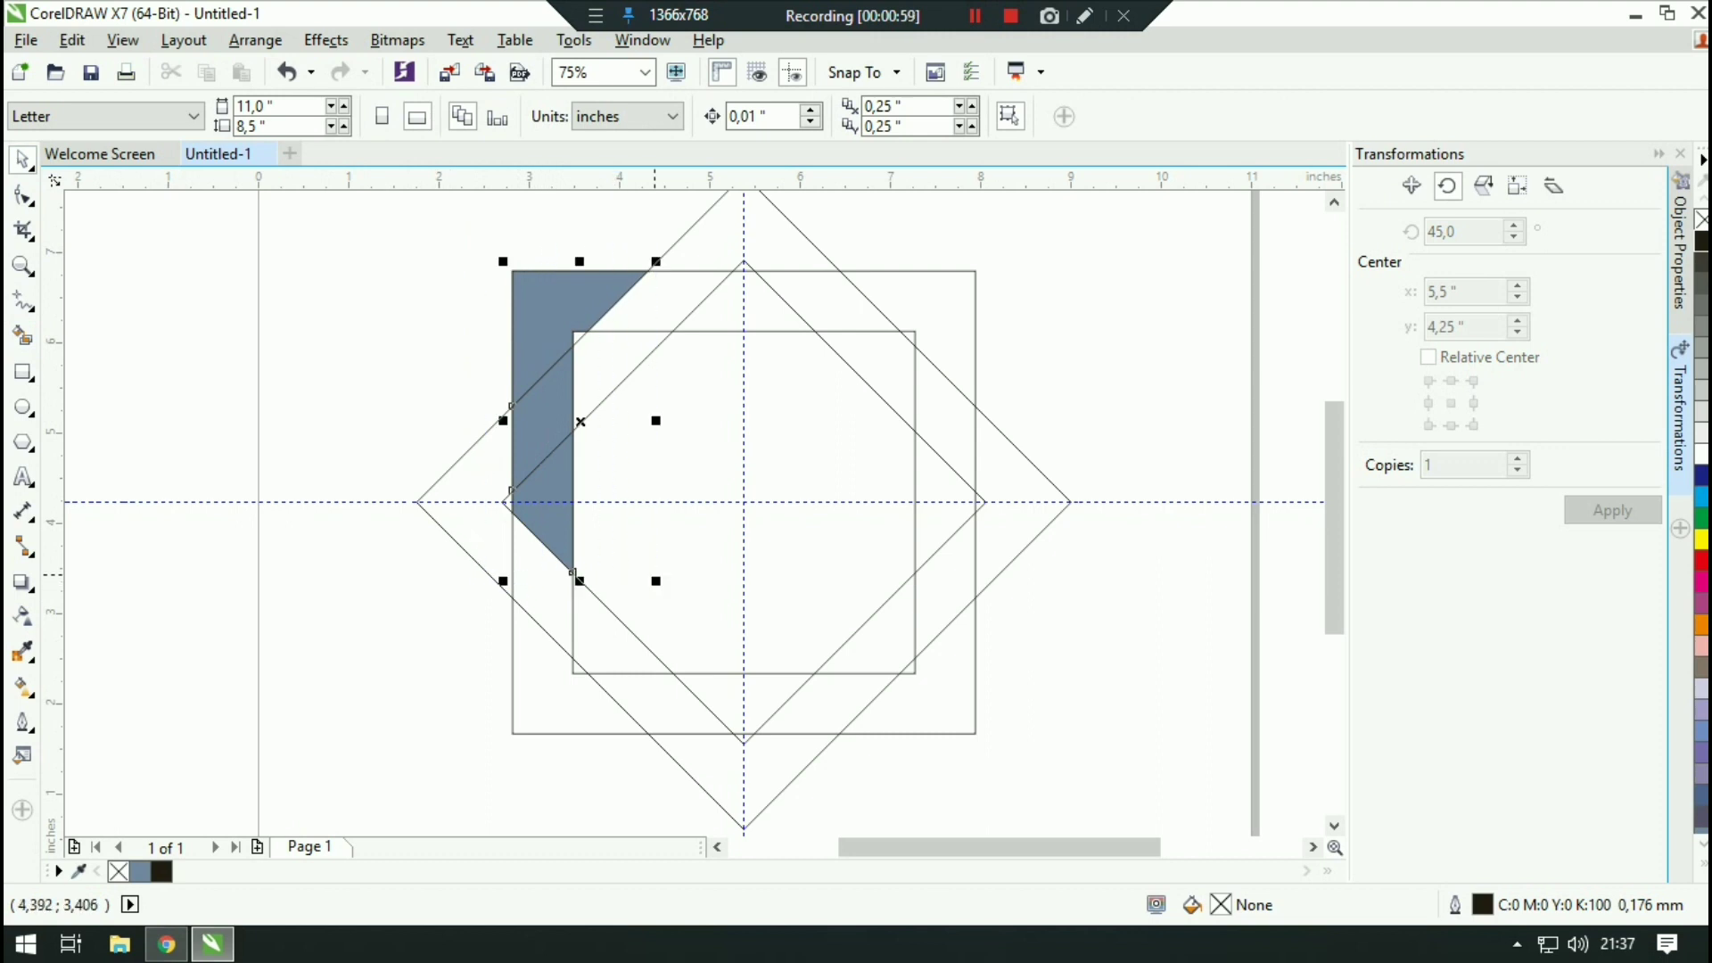
left_click(696, 116)
left_click(593, 228)
left_click(541, 326)
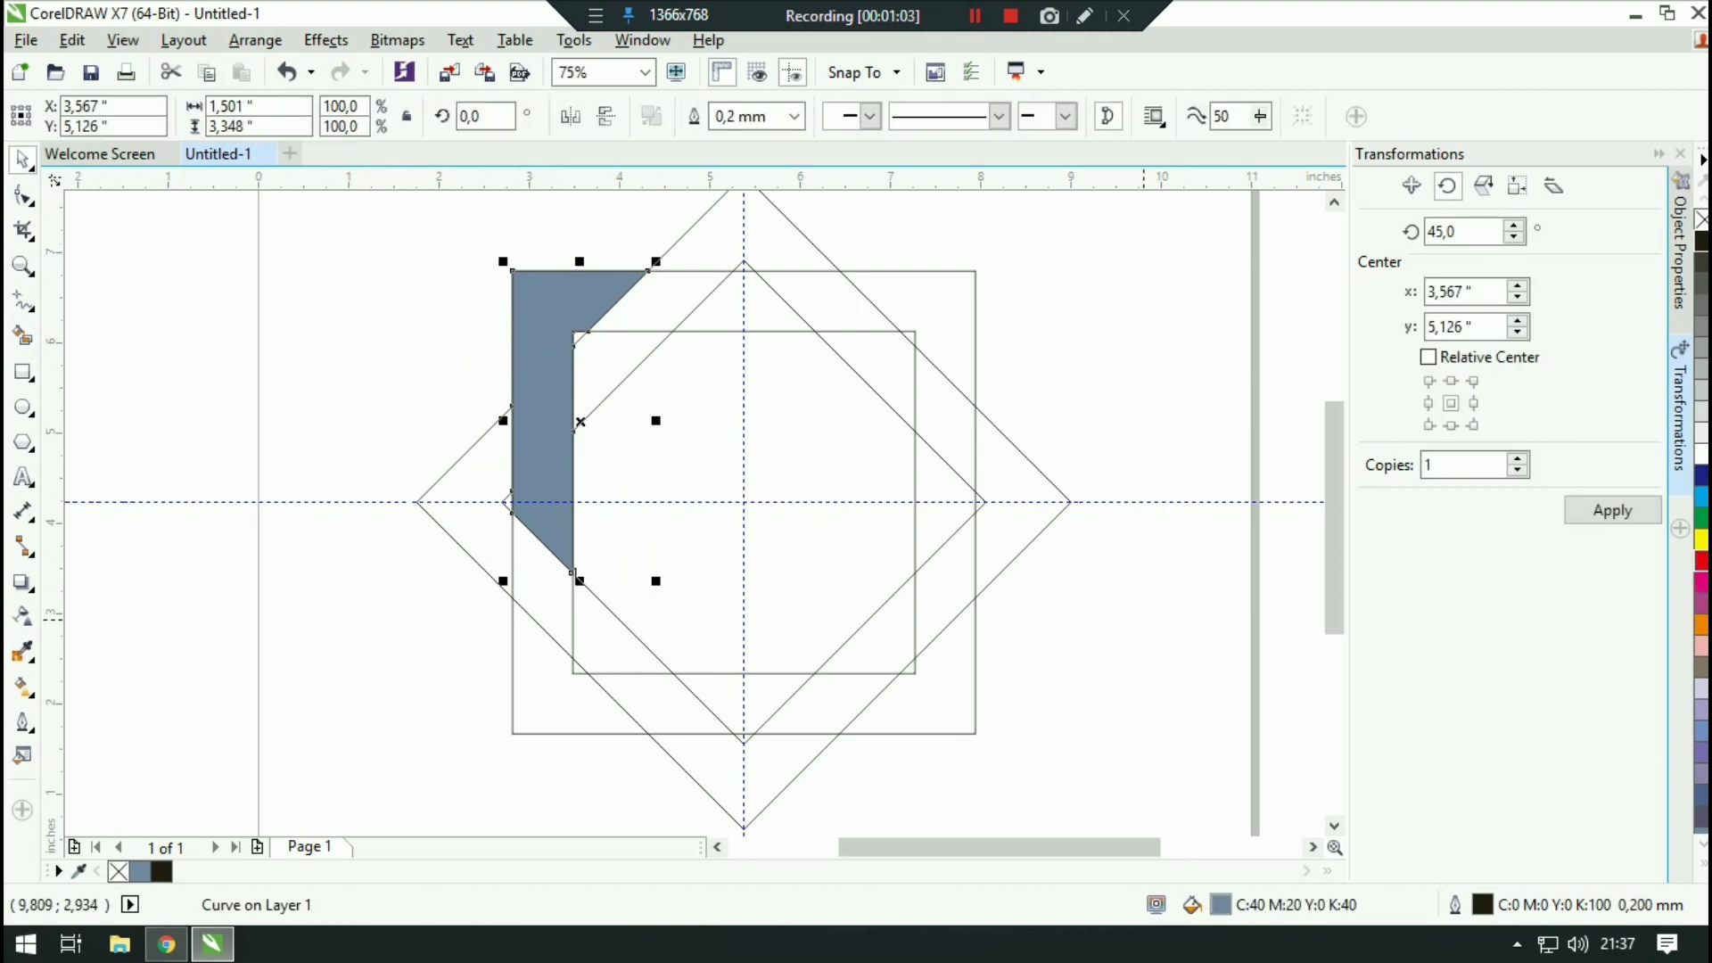
Step: Try red, yellow, green and blue palette colours on the welded shape and settle on a solid red fill
left_click(1701, 561)
left_click(1702, 539)
left_click(1701, 518)
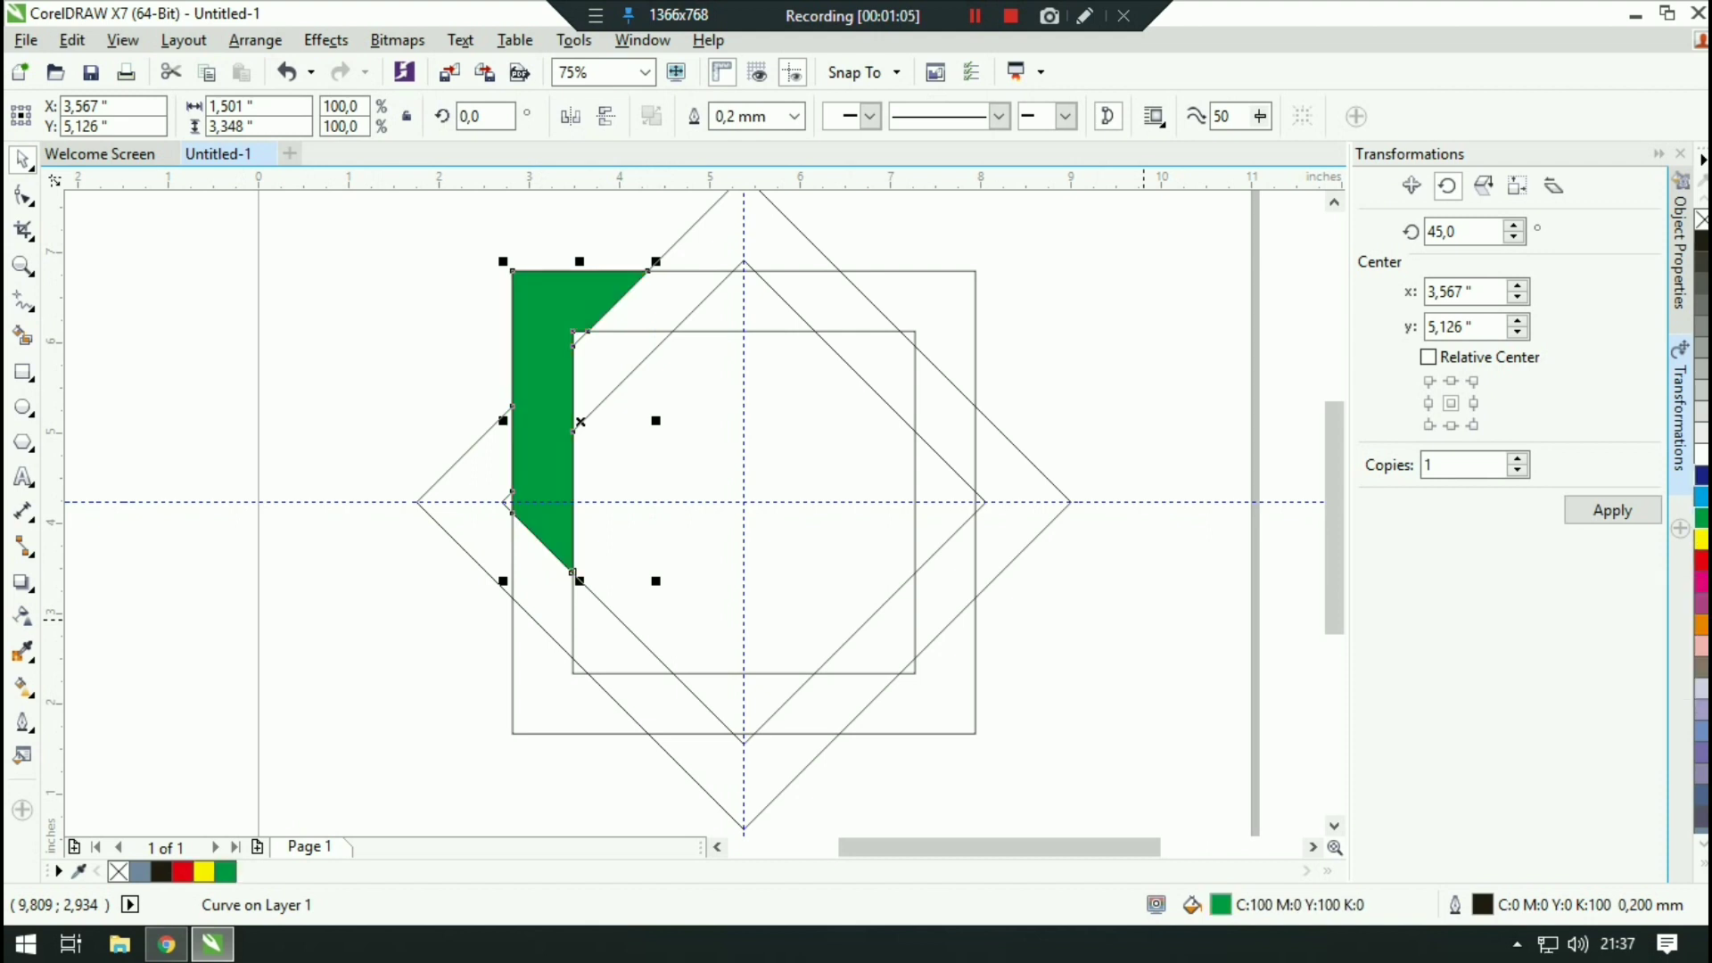
left_click(1701, 475)
left_click(1701, 496)
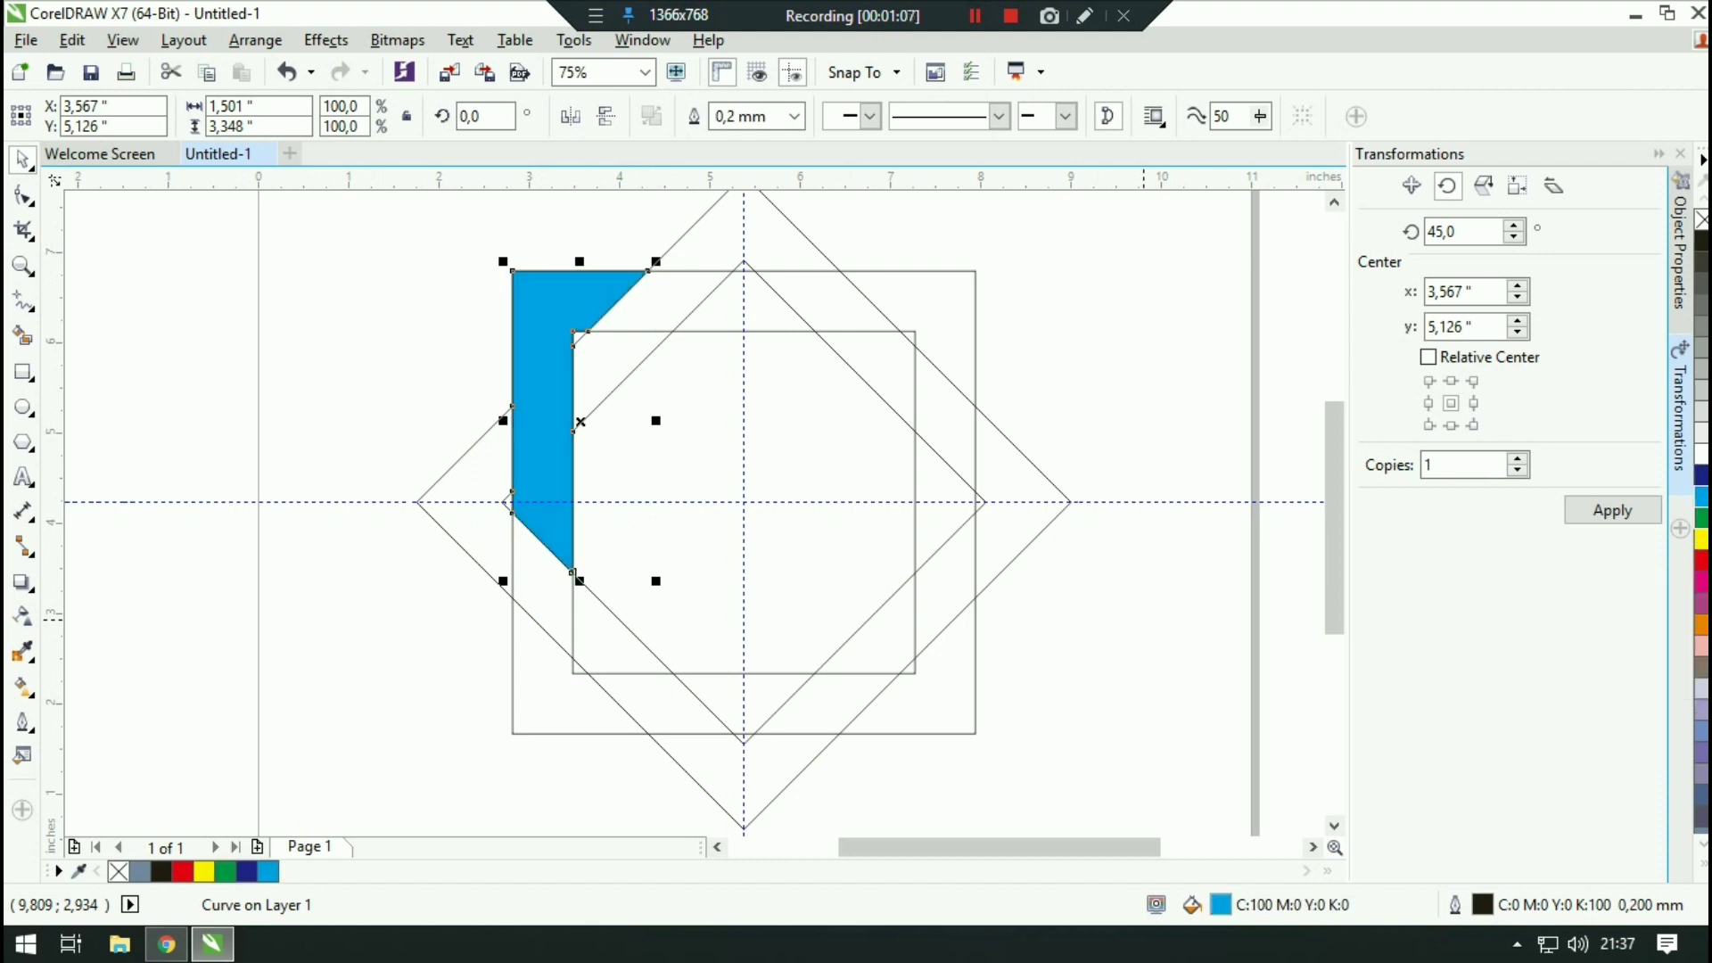
left_click(1701, 517)
left_click(1701, 539)
left_click(1702, 560)
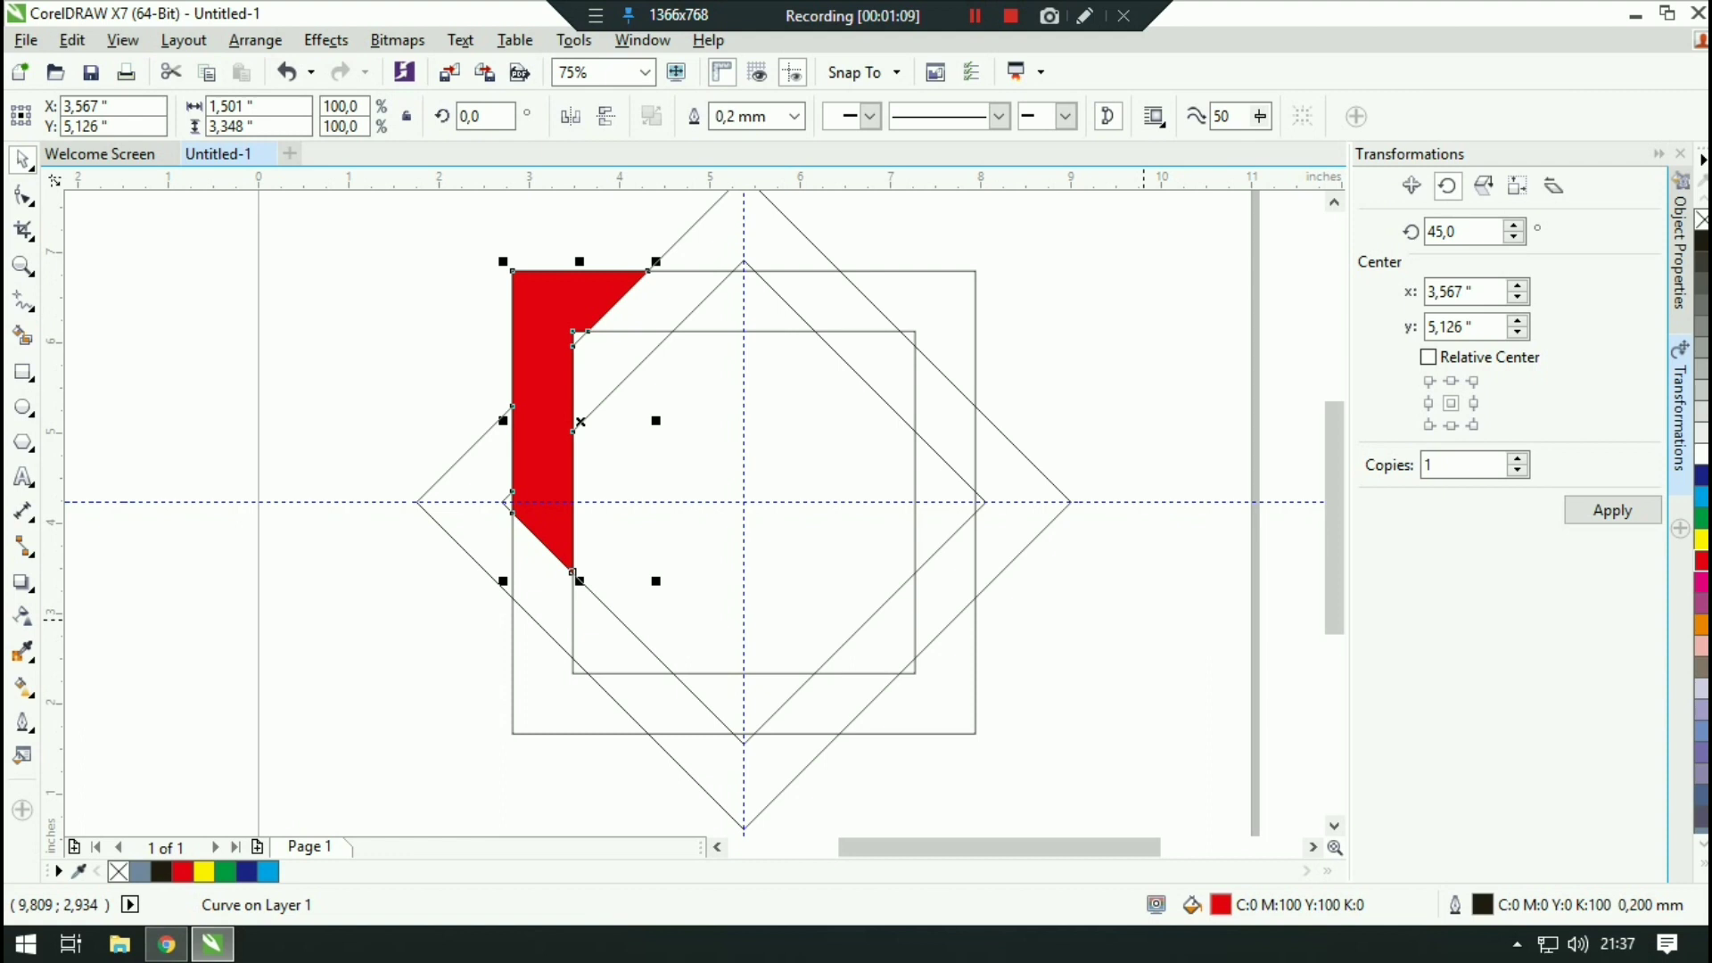
left_click(1161, 470)
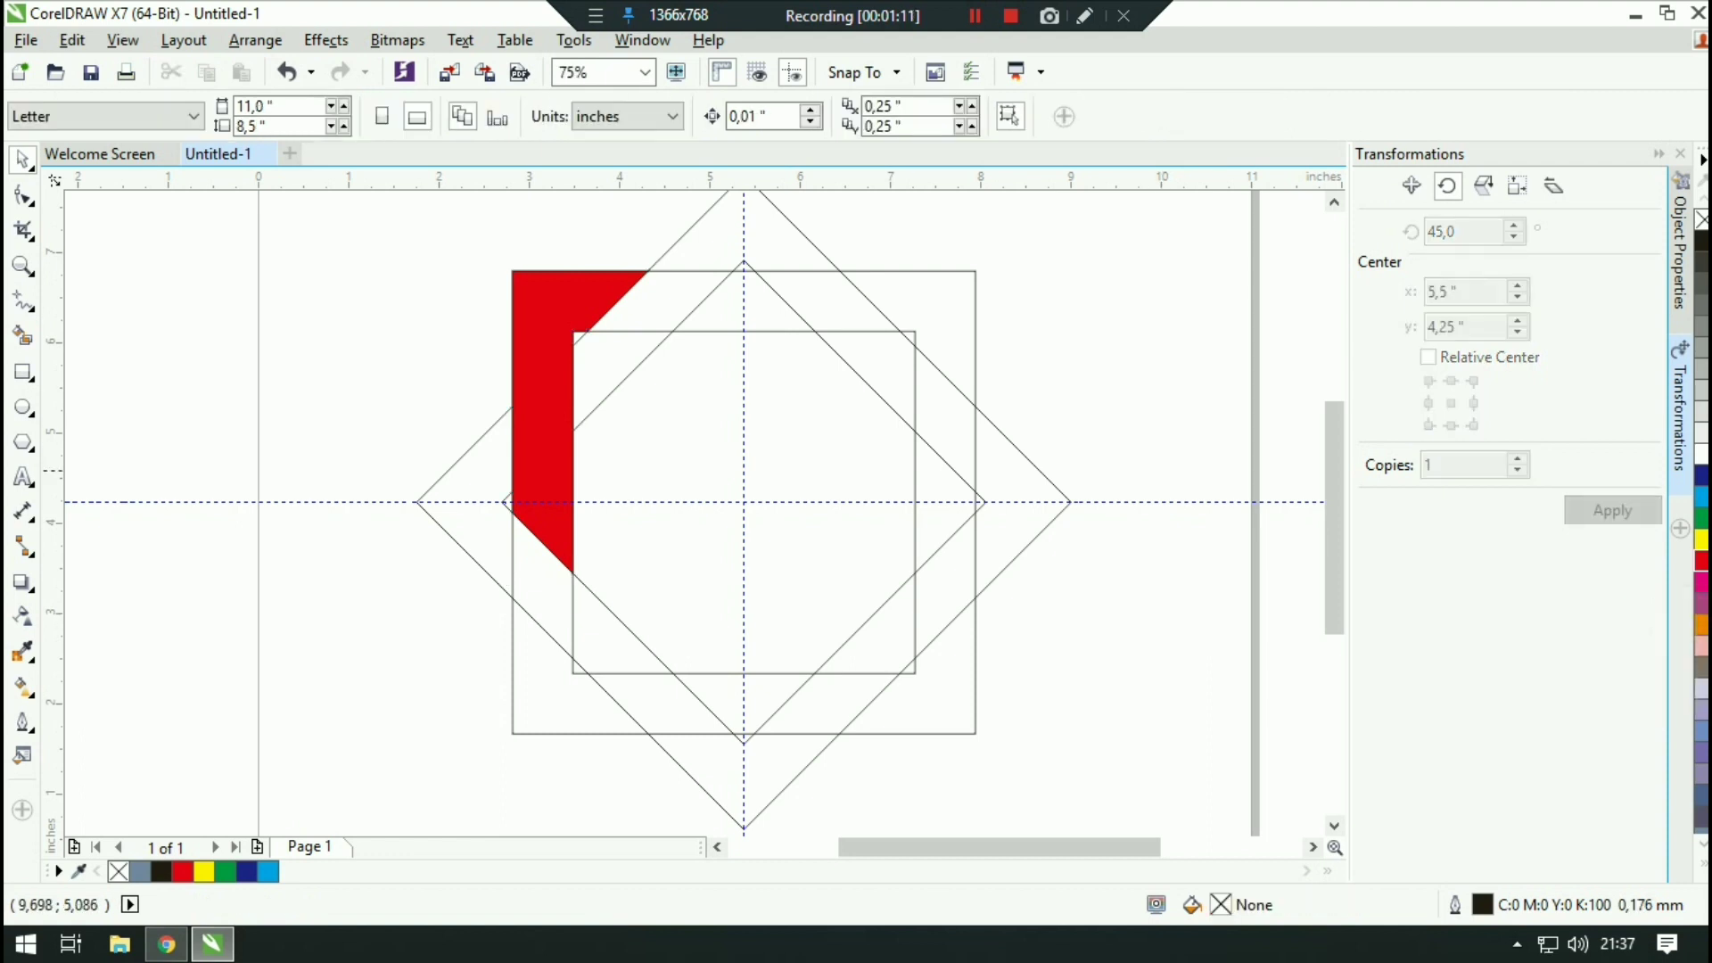
Step: Apply a vertical linear fountain fill to the welded shape, from red at its upper end to white near its lower end
left_click(527, 381)
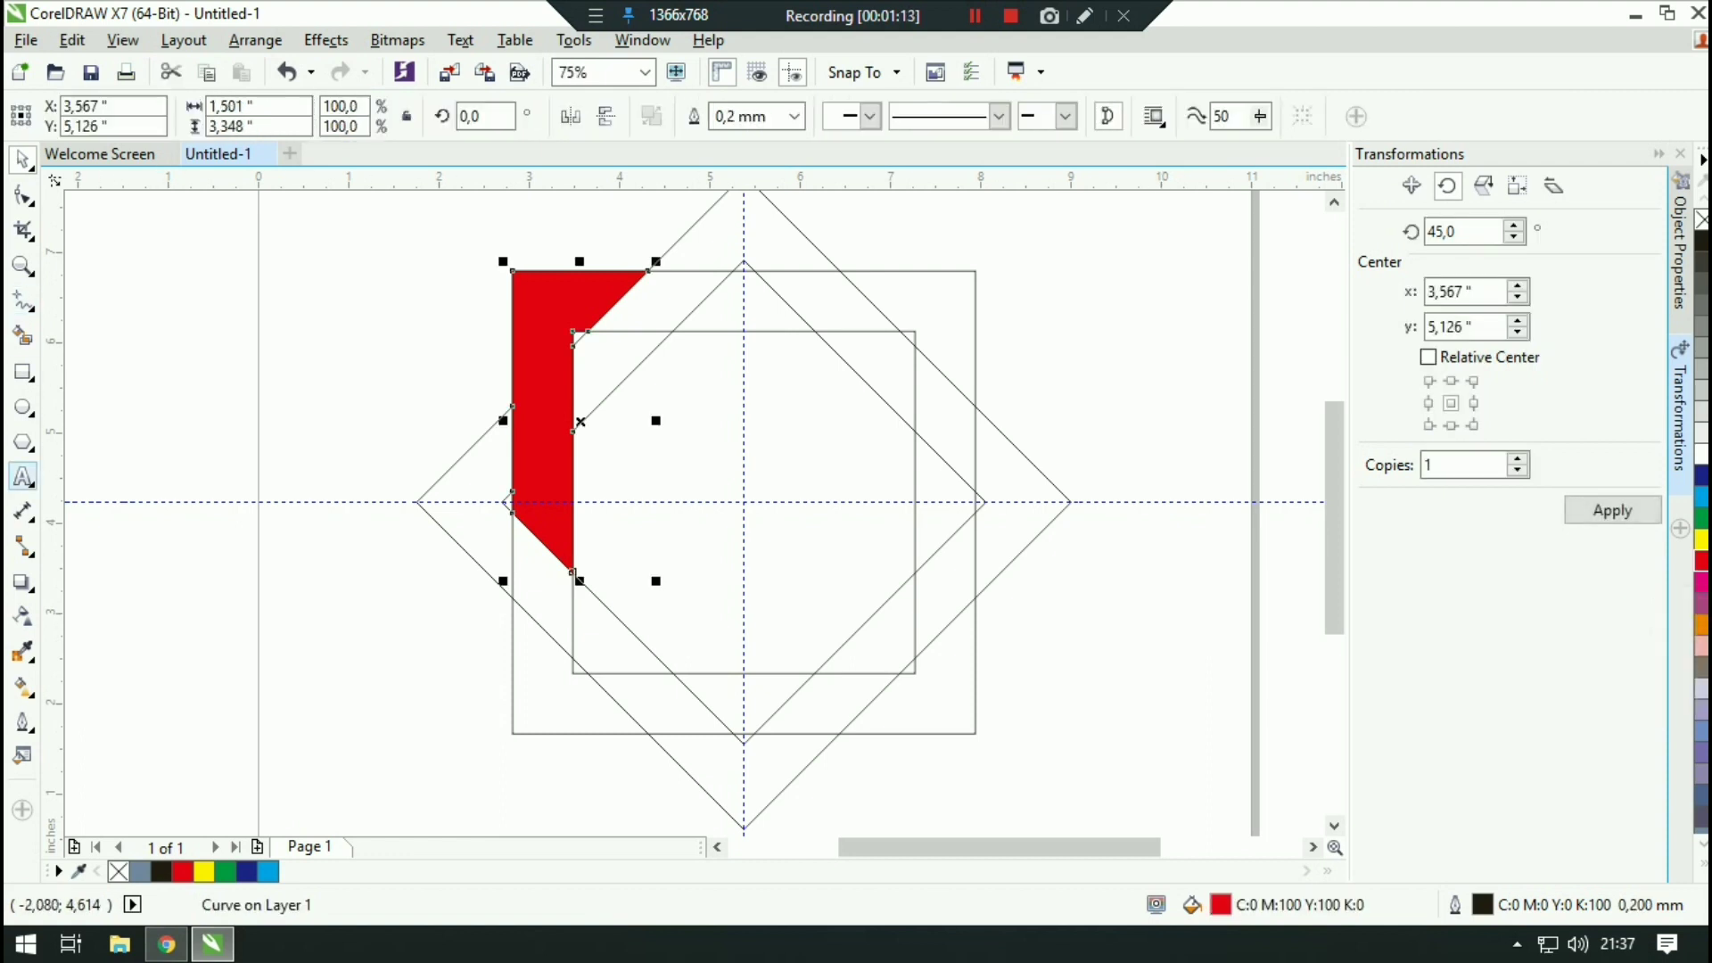
left_click(23, 686)
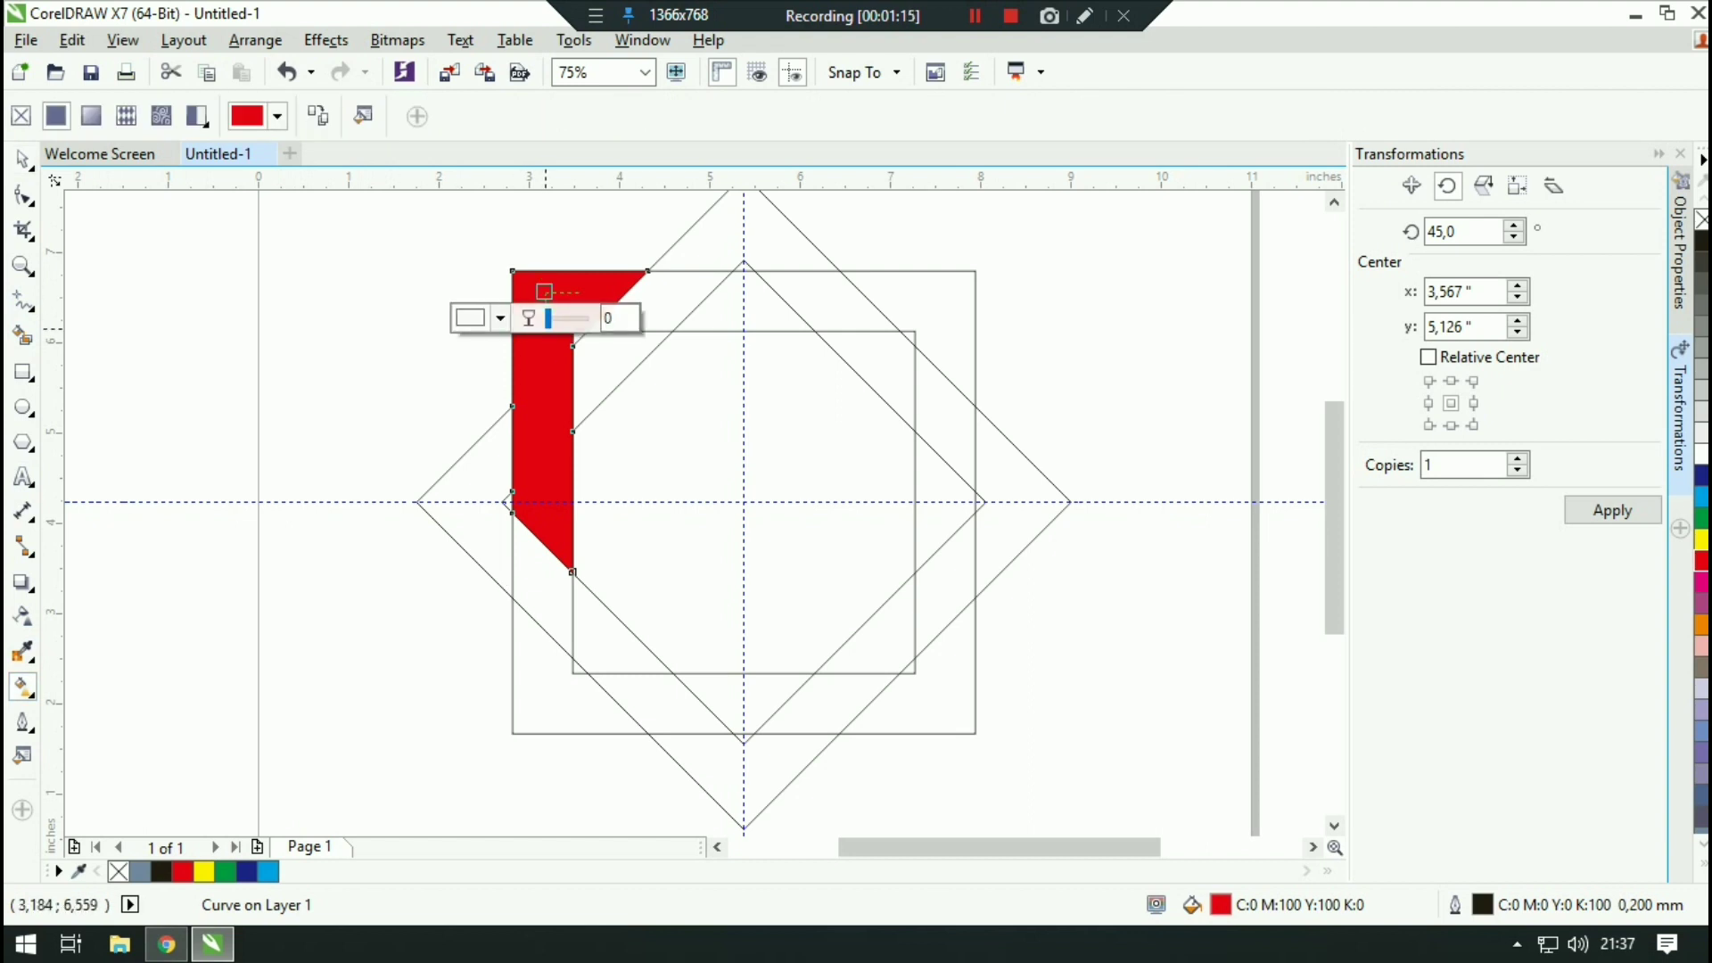
left_click_drag(544, 292, 544, 515)
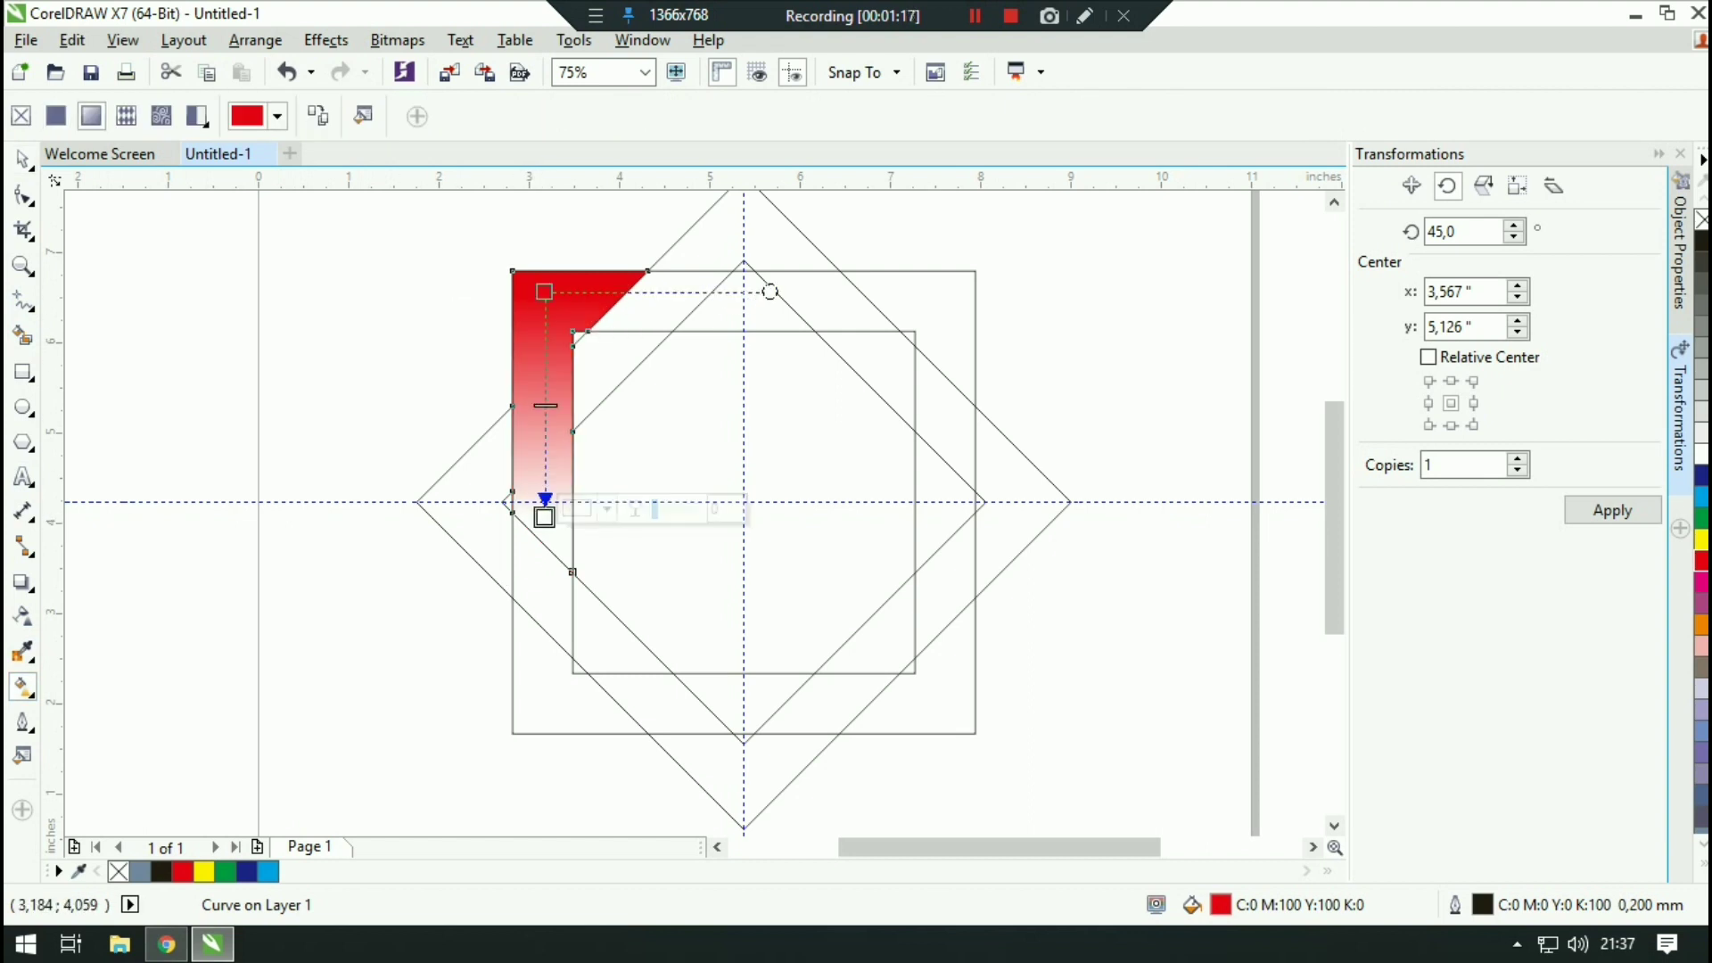
left_click(23, 159)
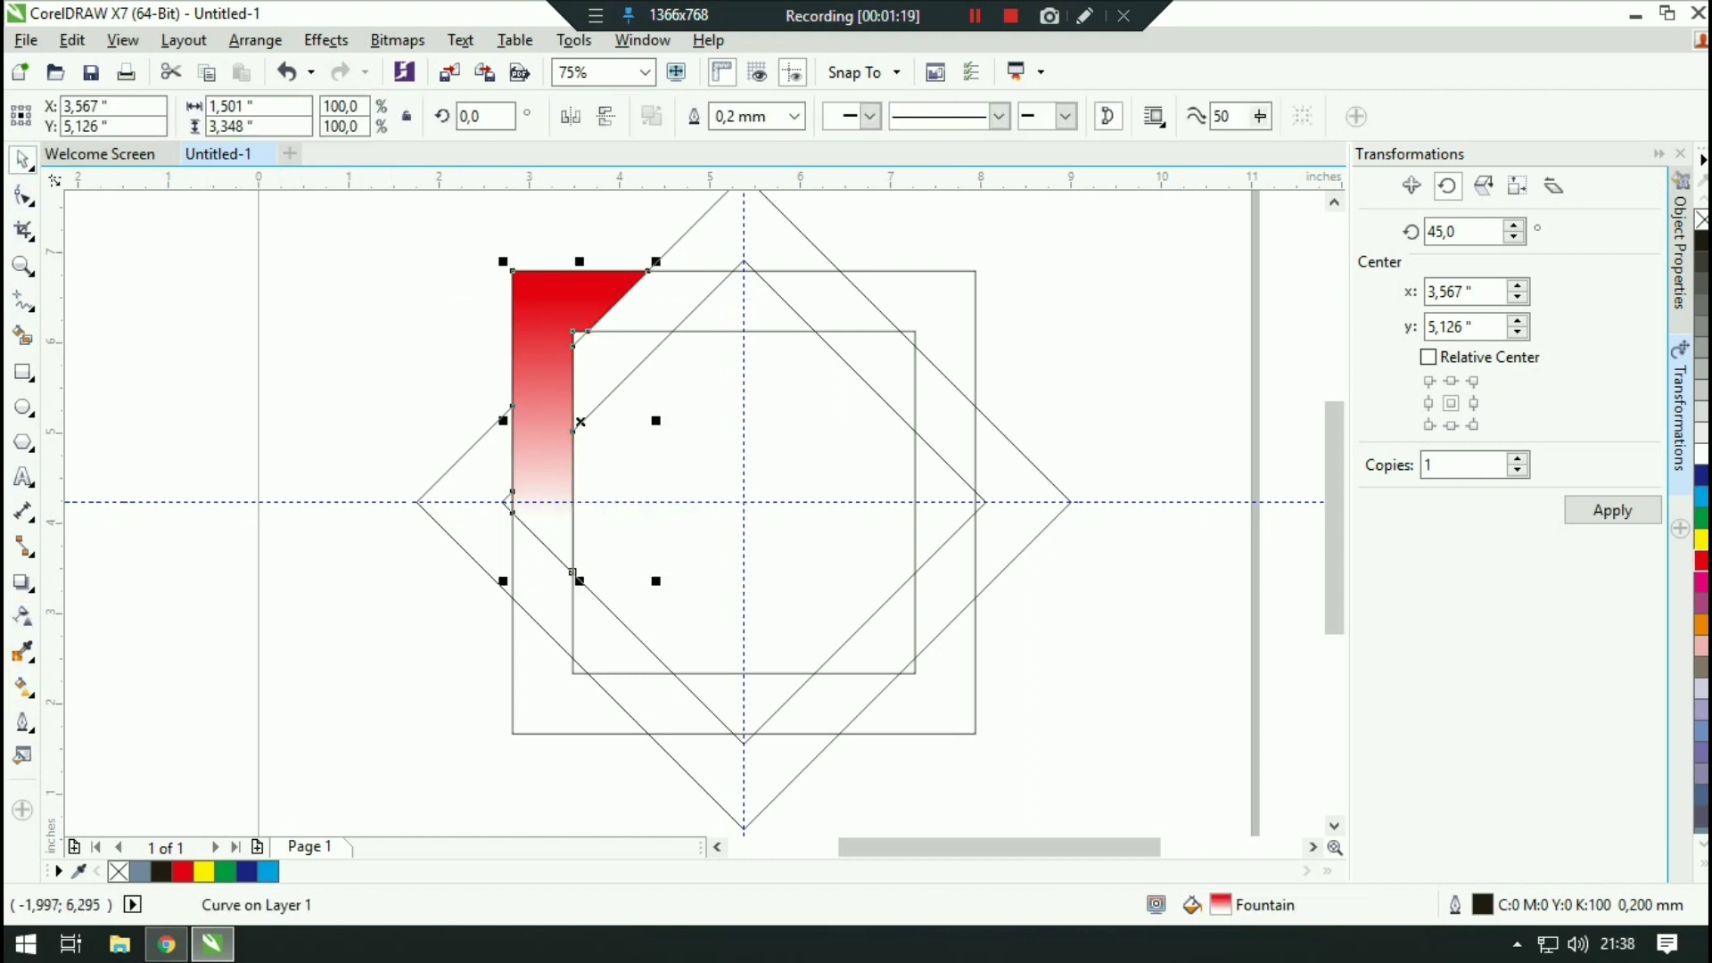
left_click(23, 687)
left_click(346, 498)
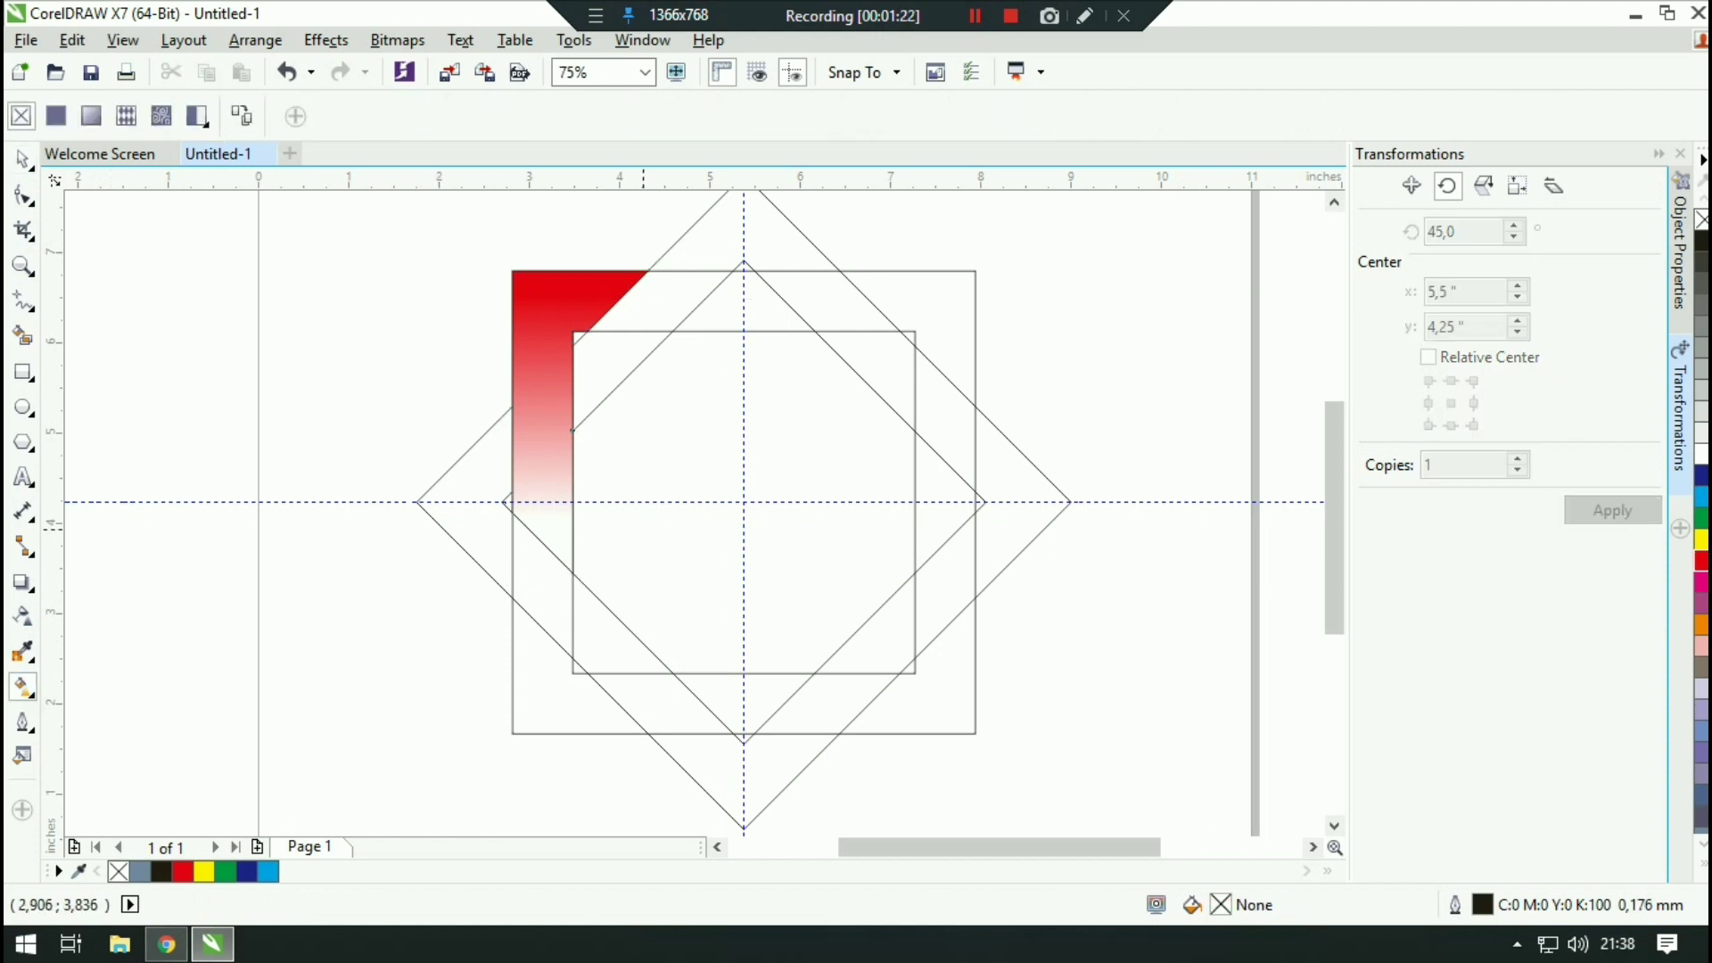
Step: Set the fountain fill's lower end colour to red #FF0000 and add a white colour stop in its upper part
left_click_drag(700, 457, 730, 482)
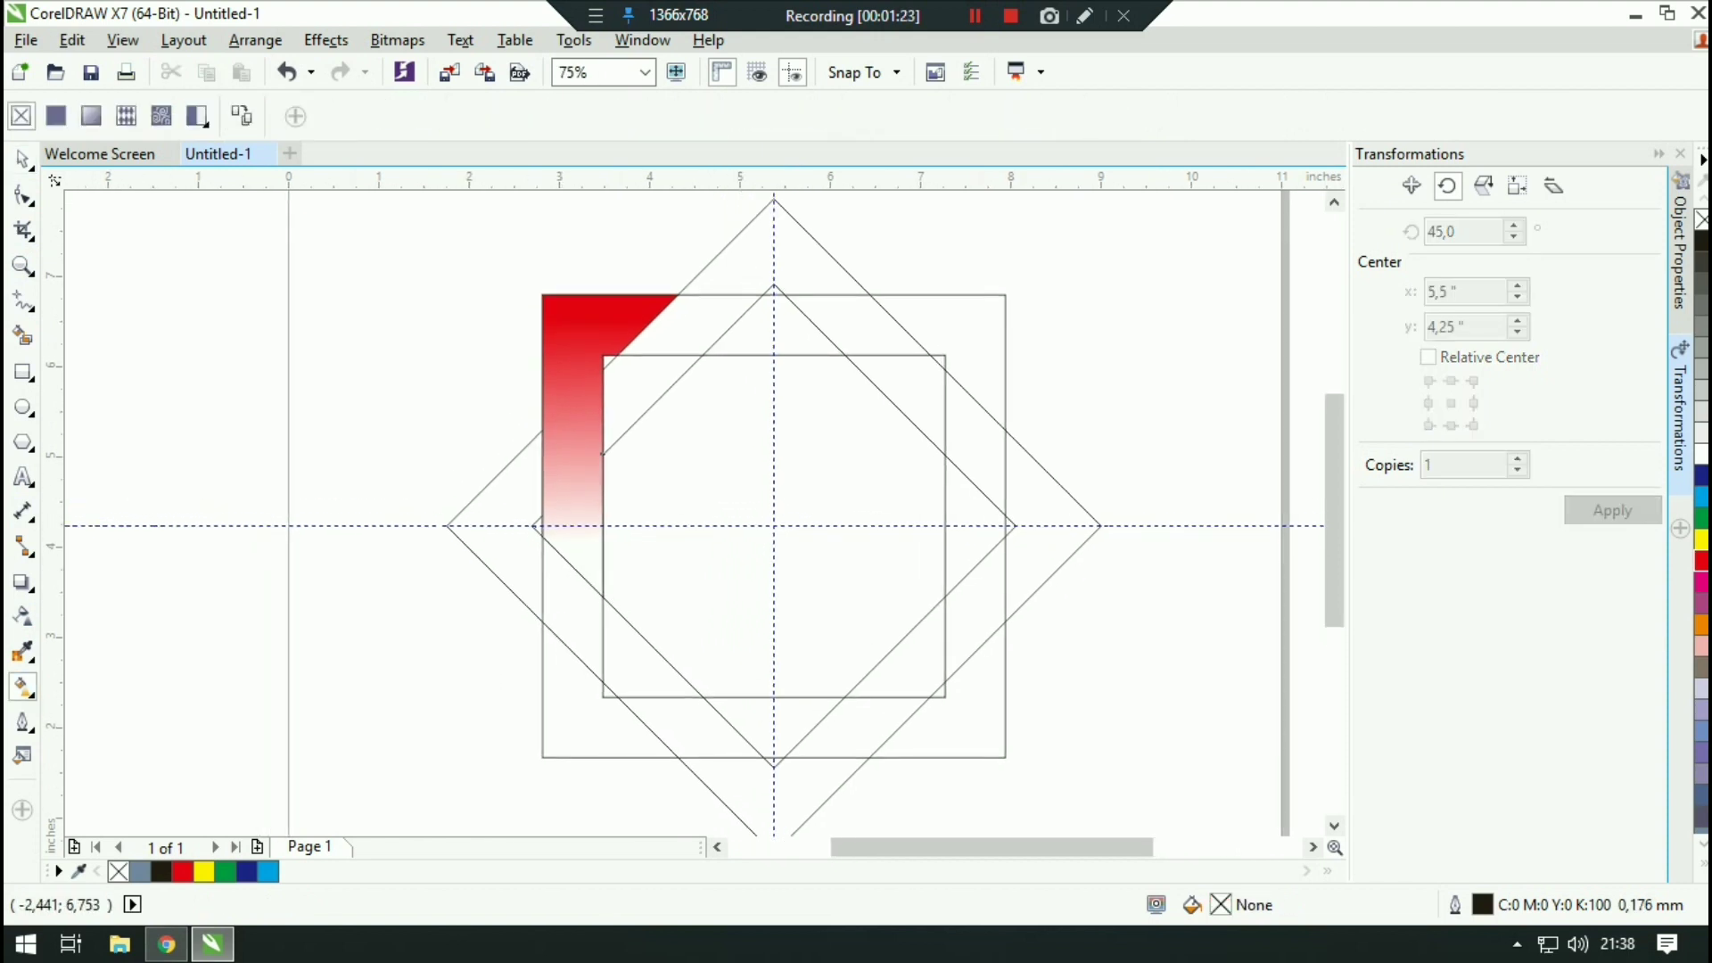
key("space")
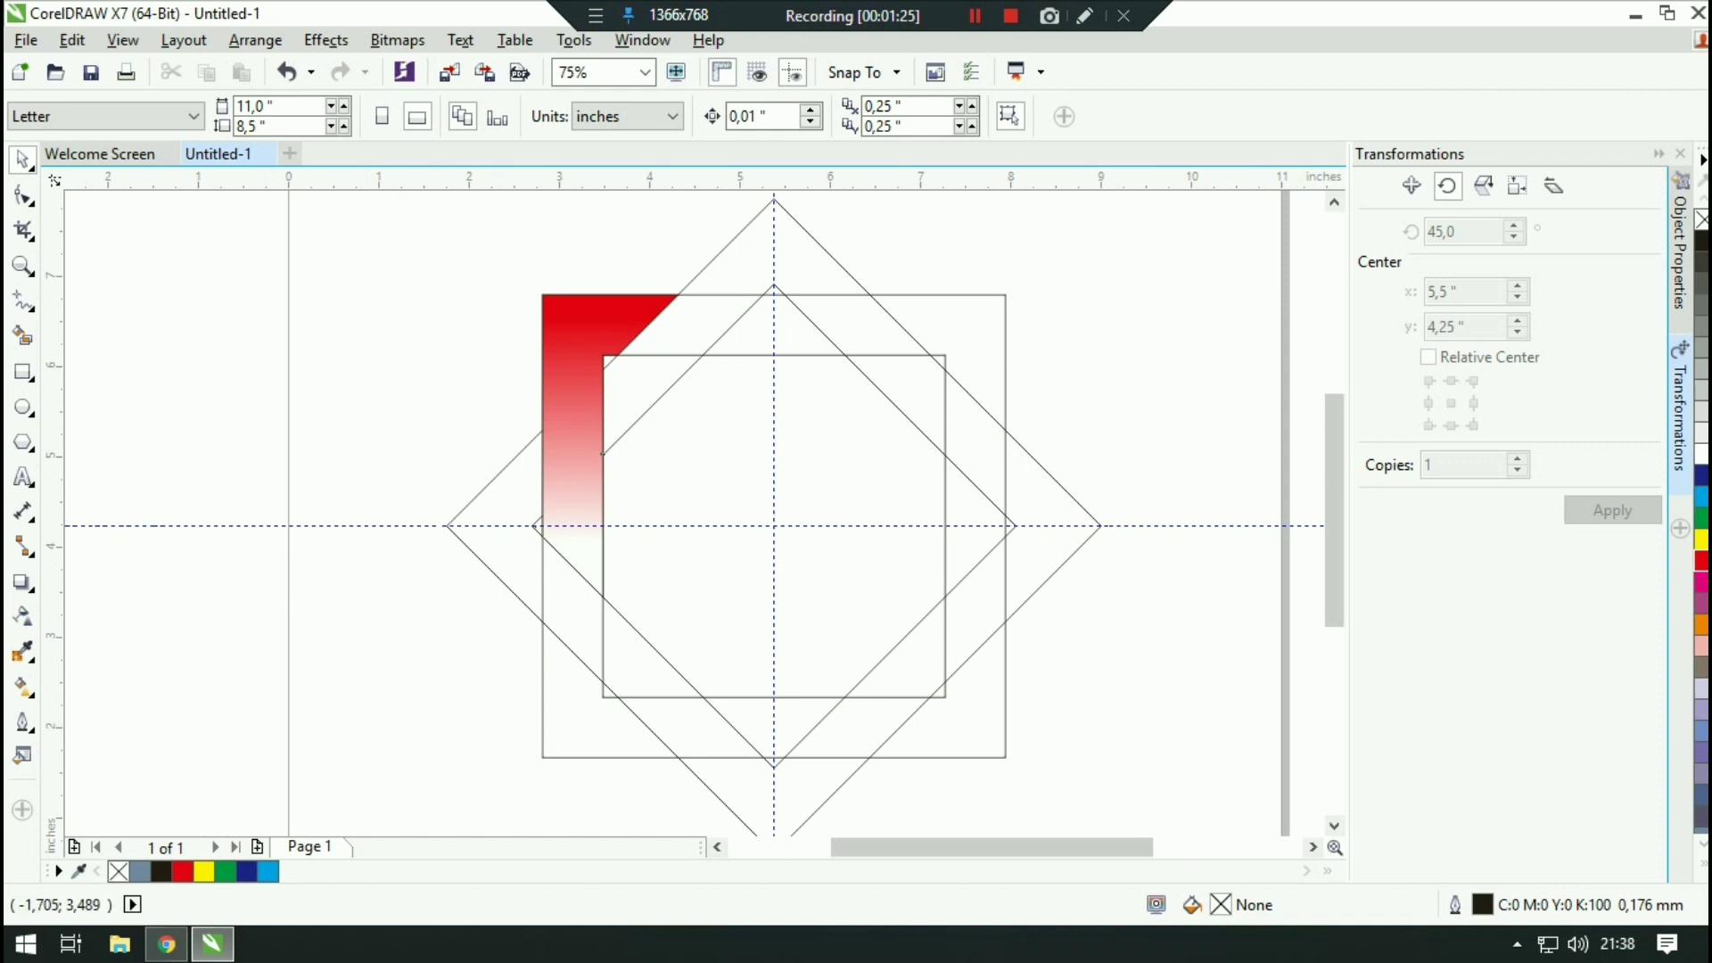
key("g")
left_click(560, 427)
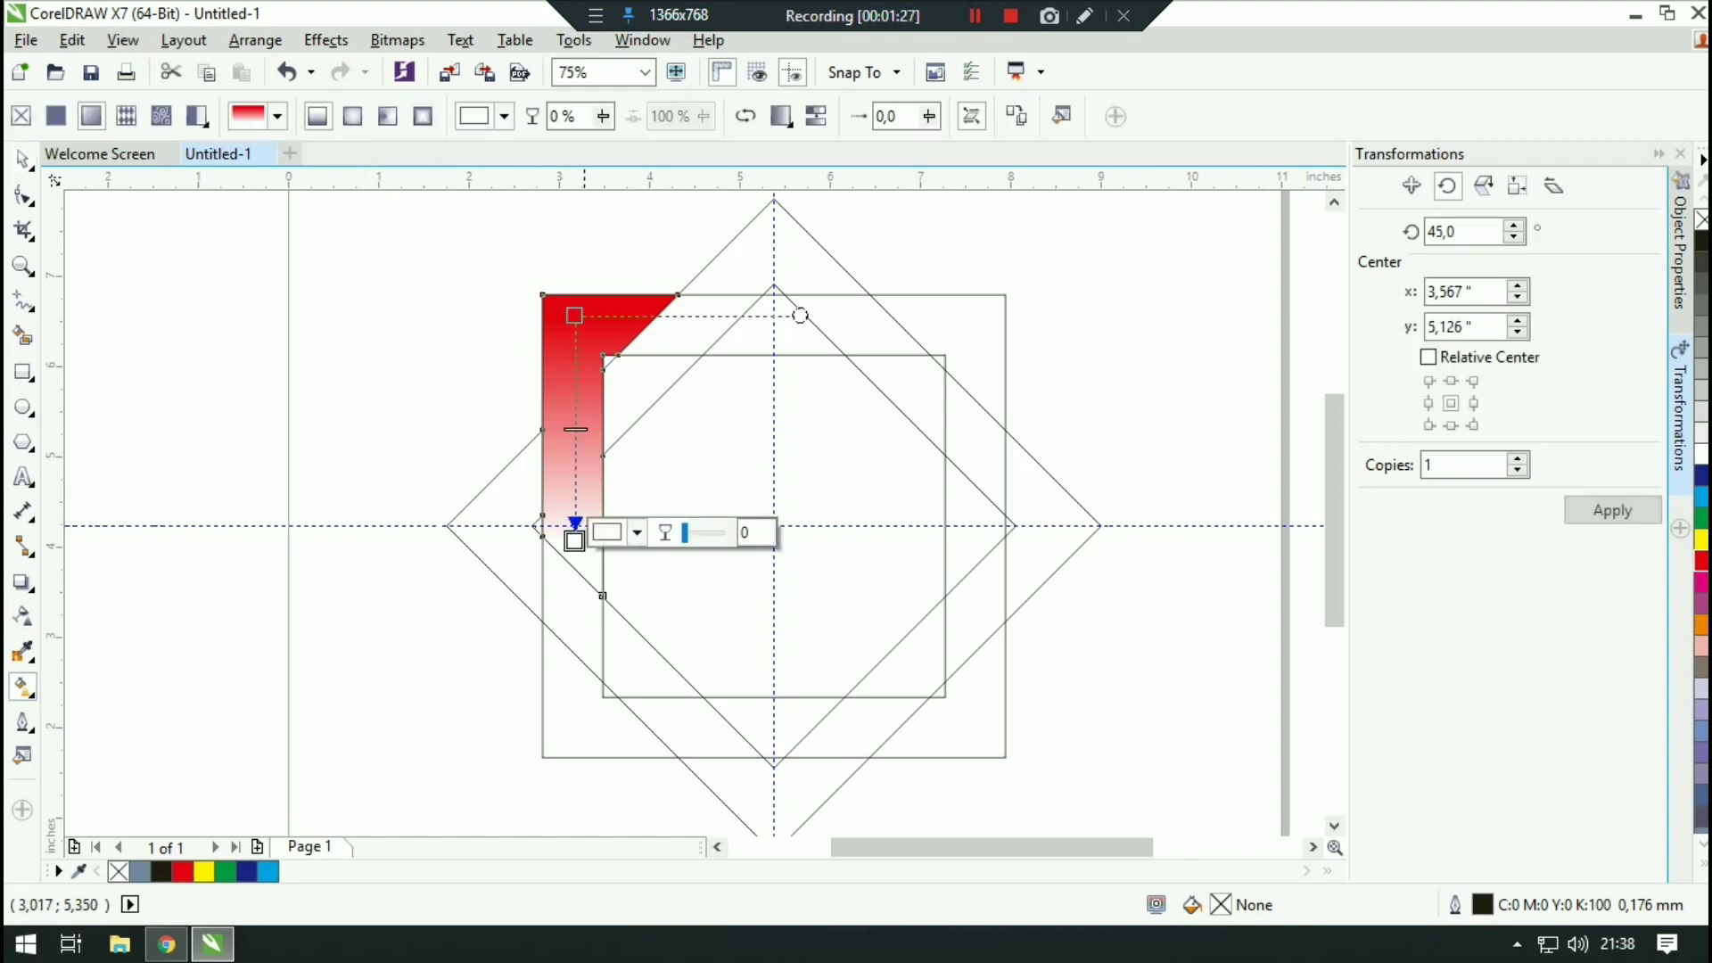
left_click(636, 533)
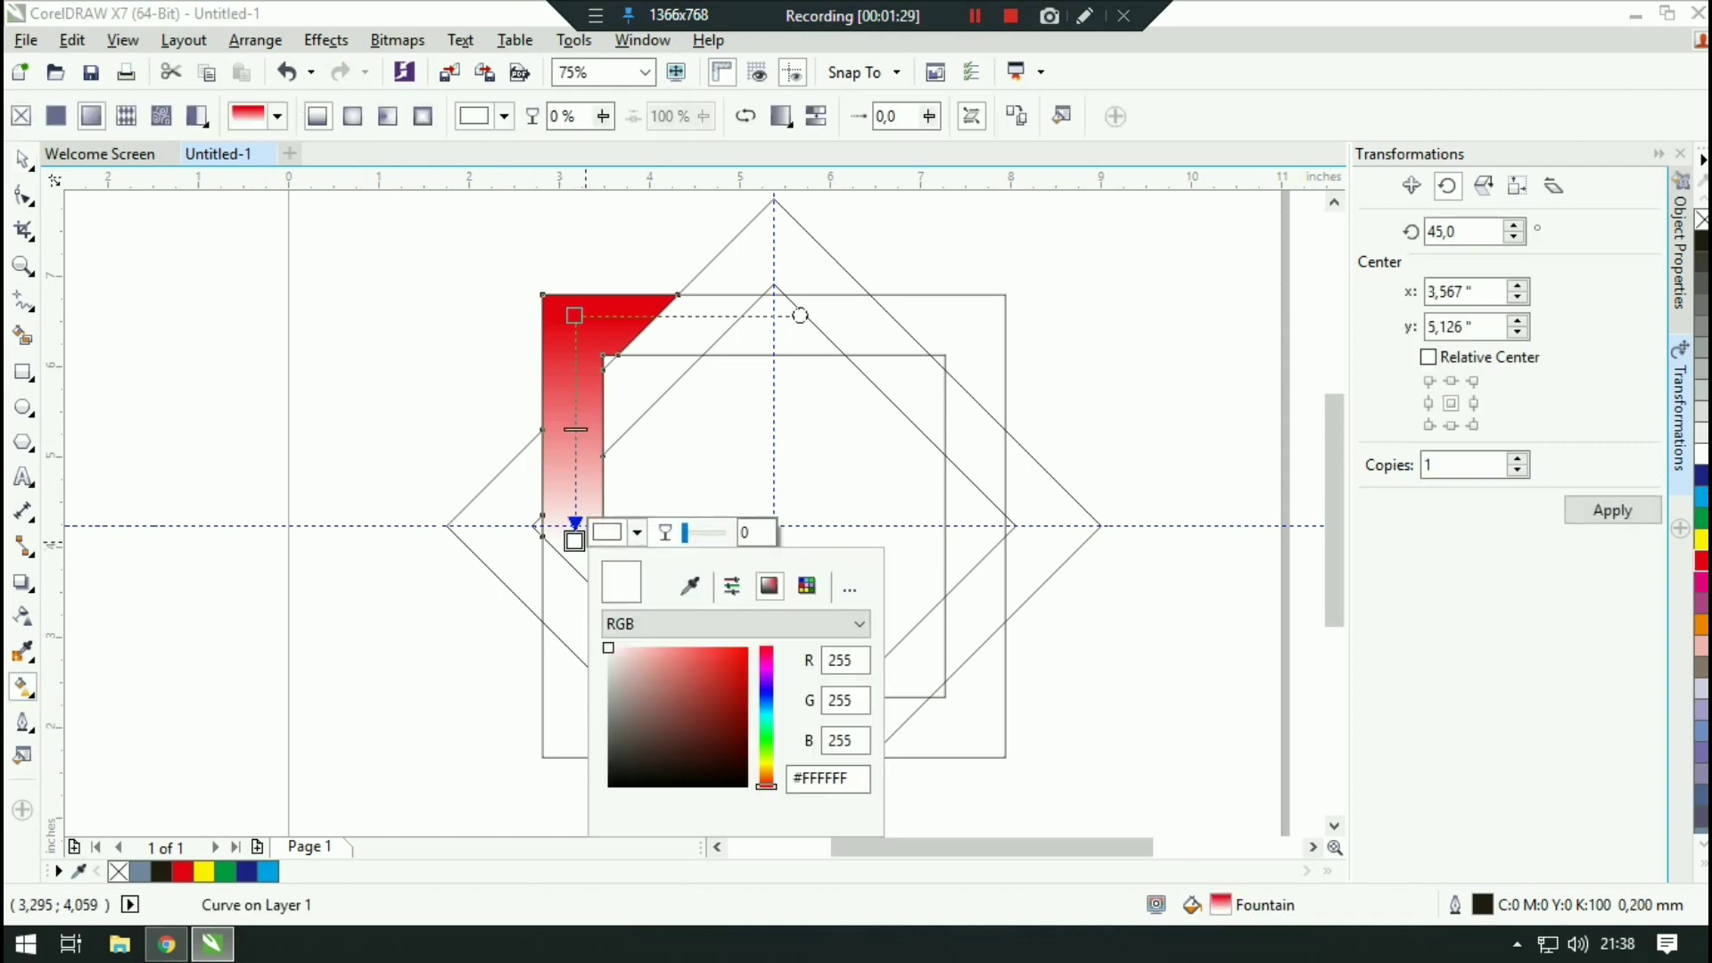
left_click(741, 674)
left_click(747, 649)
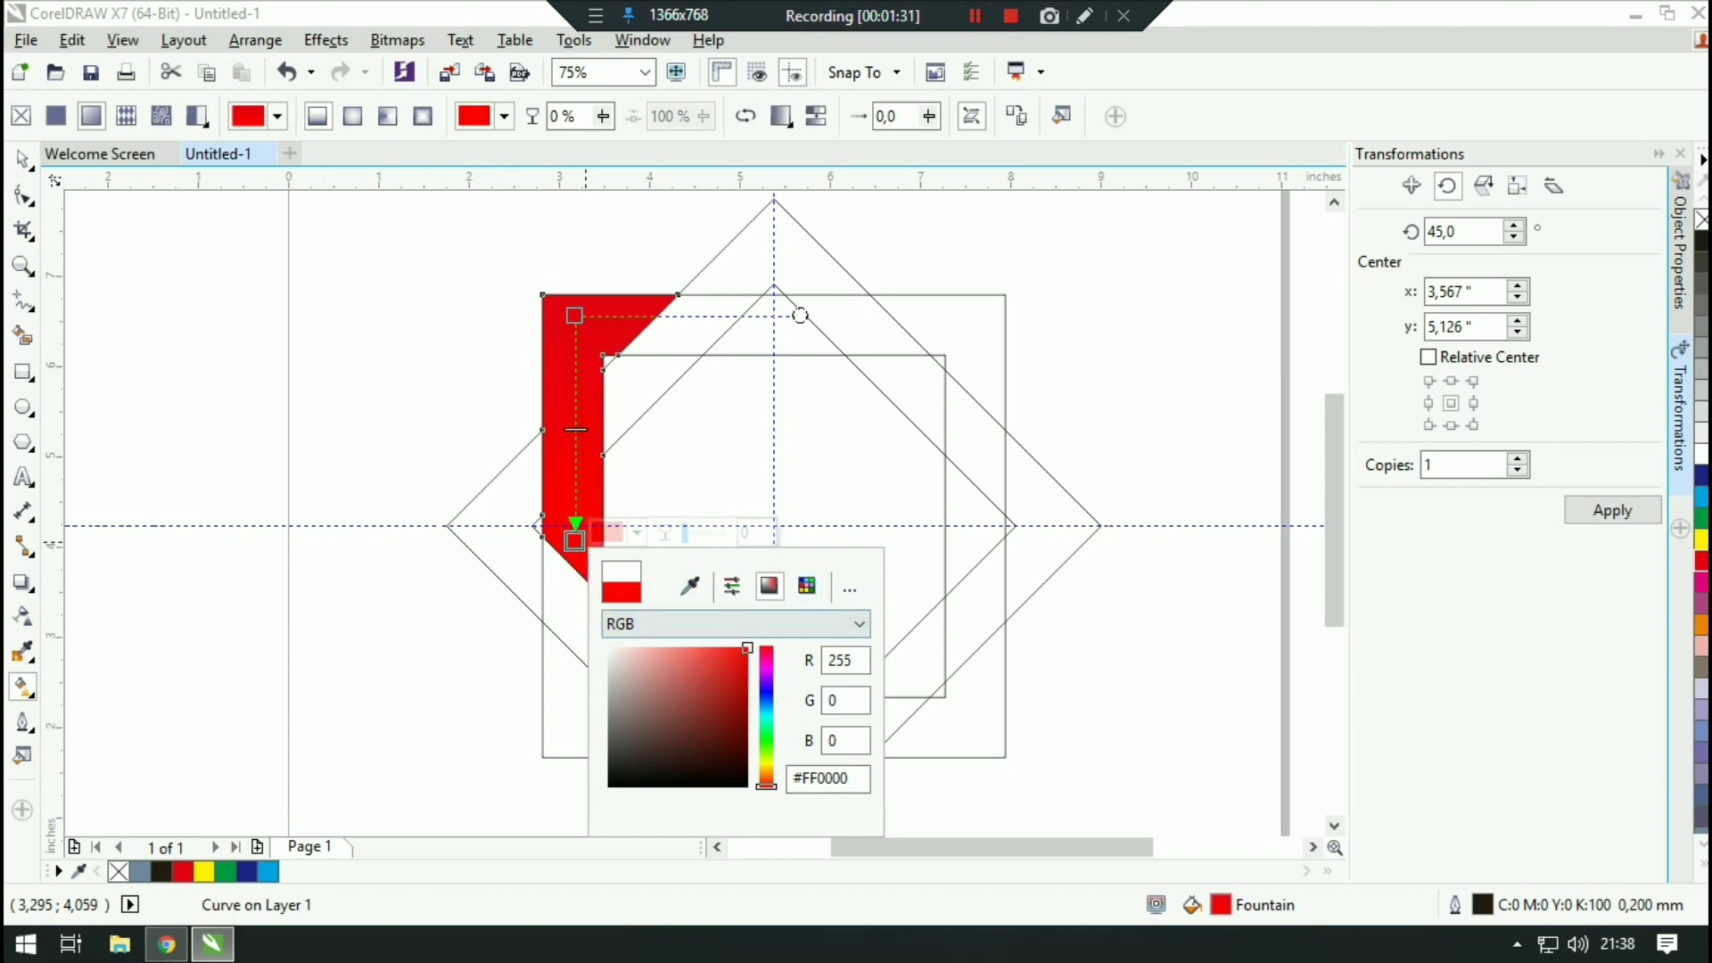
left_click(505, 482)
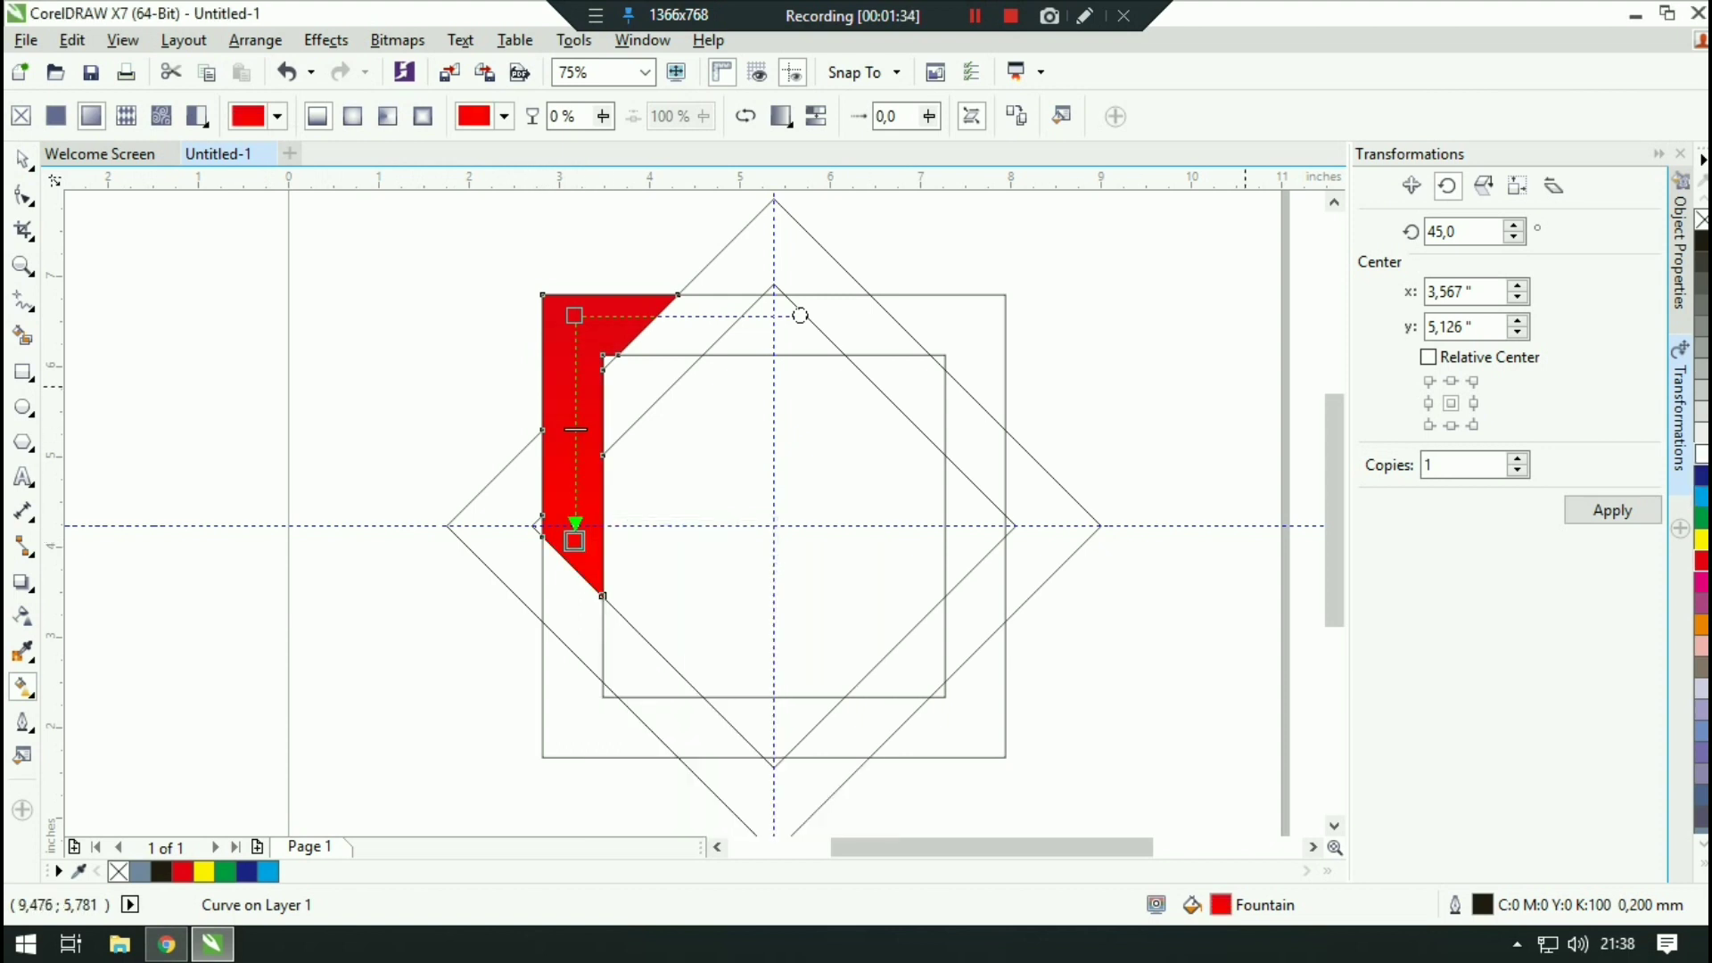
left_click_drag(603, 367, 575, 360)
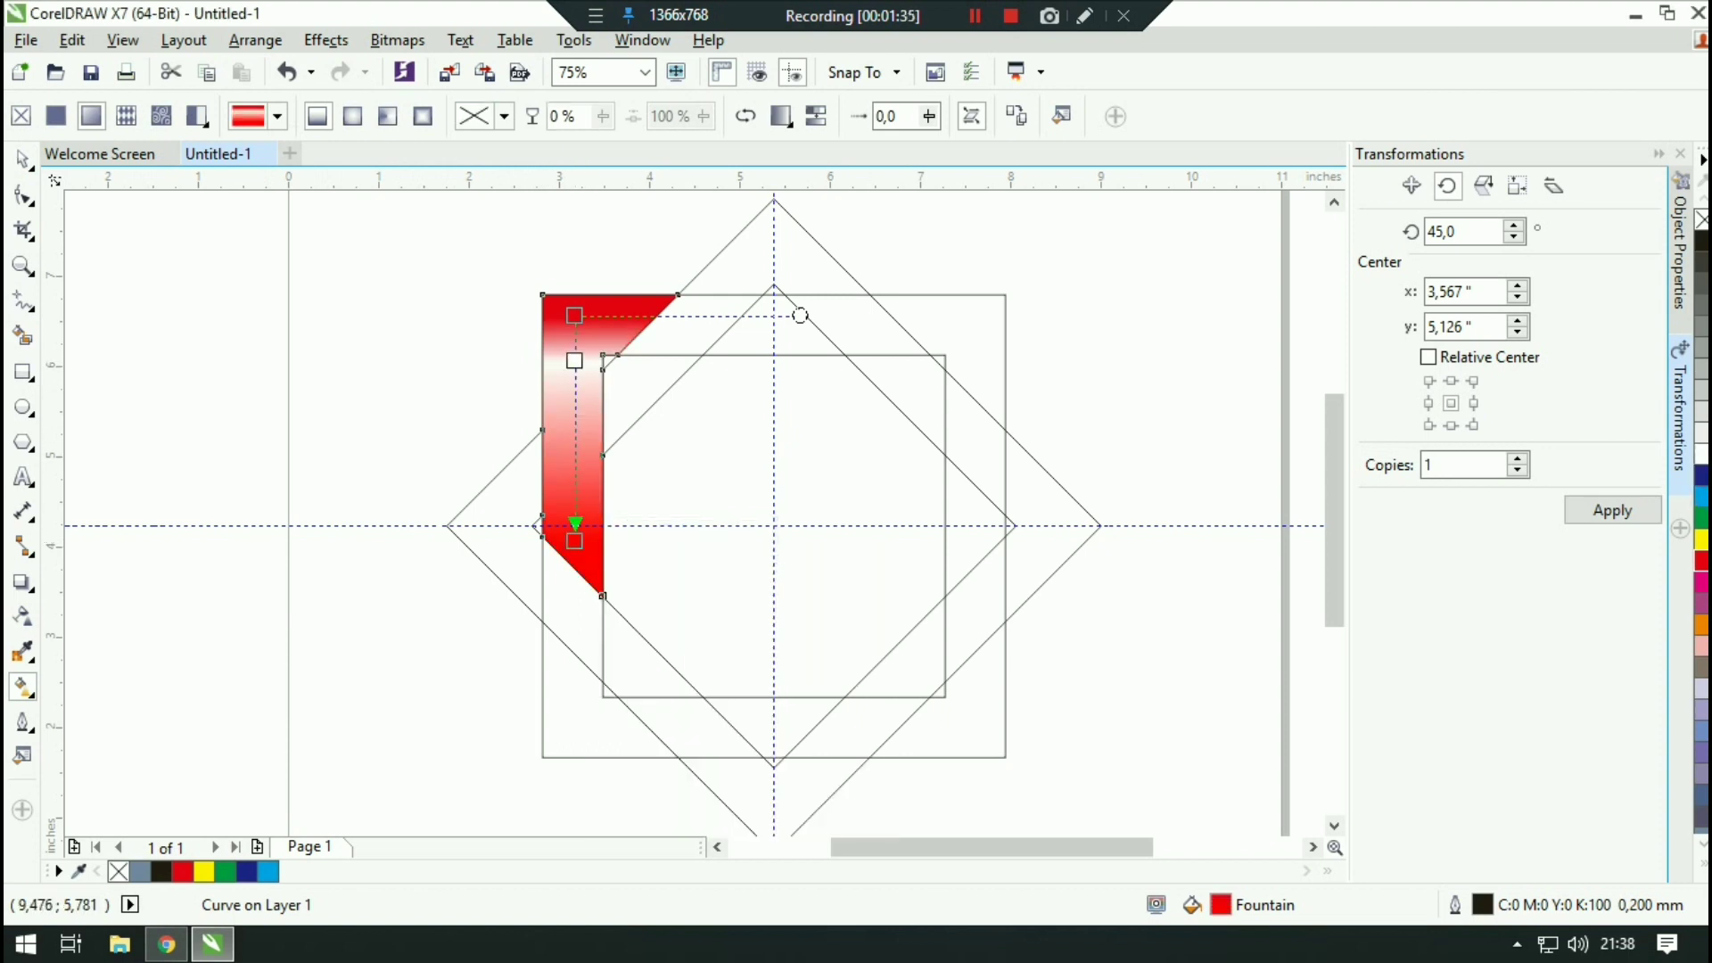
left_click(202, 382)
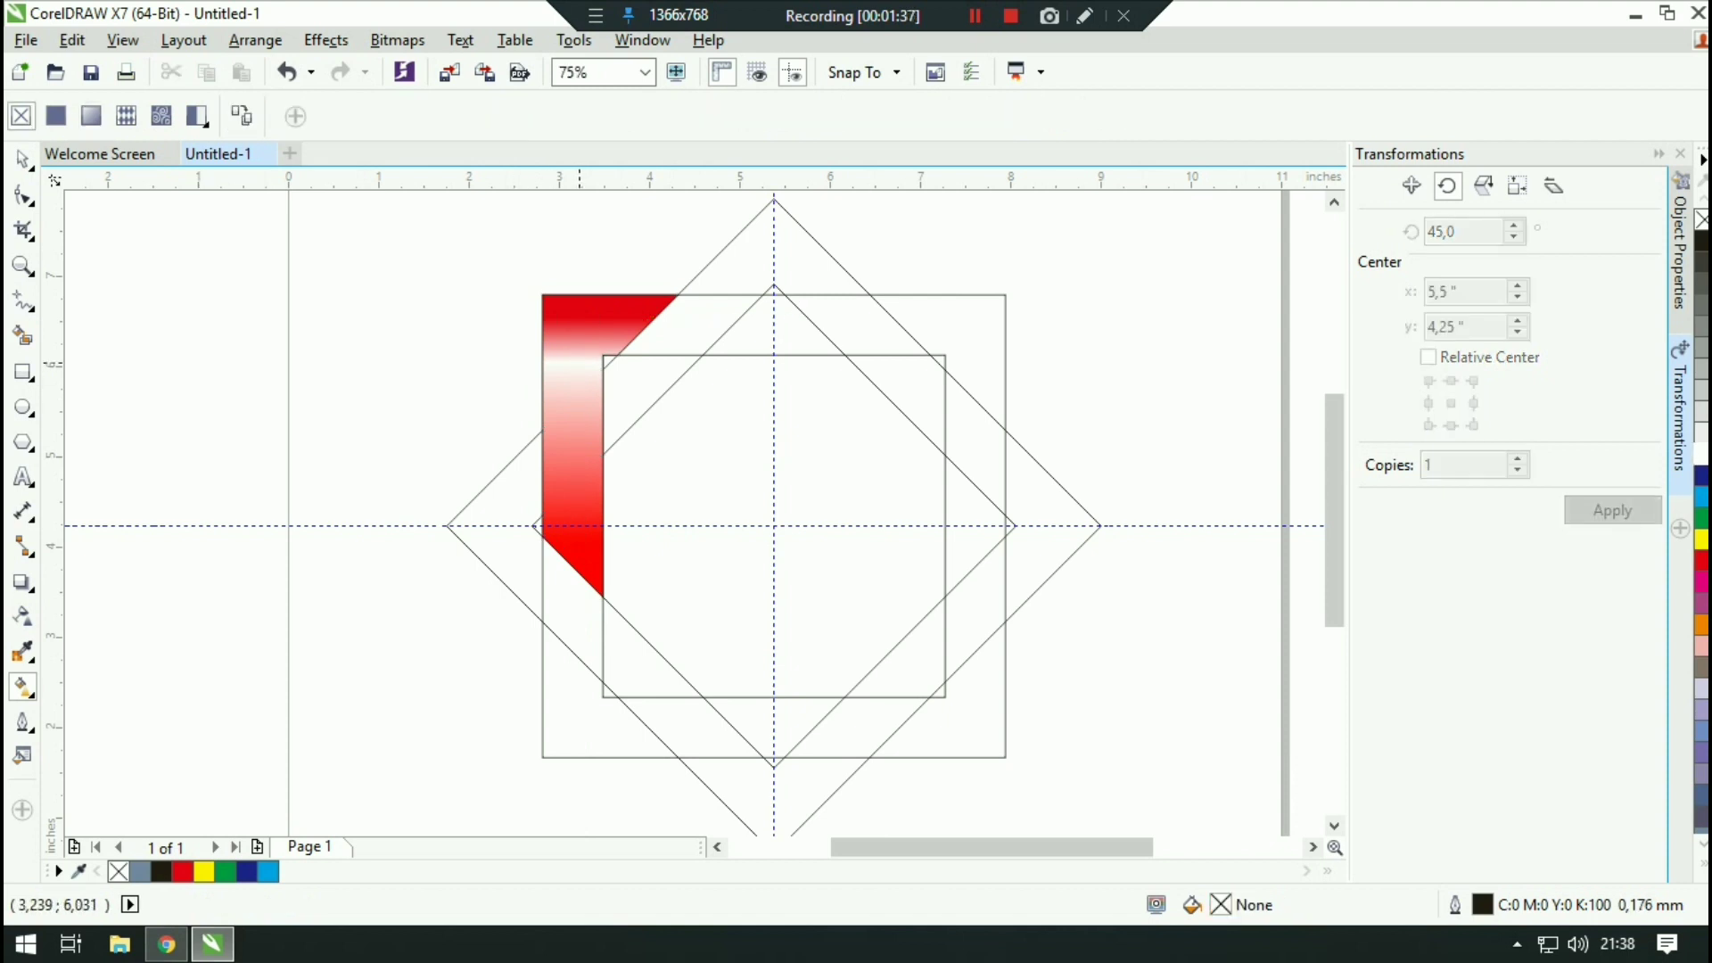
Step: Move the white colour stop down to the middle of the band's fountain fill and deselect the band
left_click(578, 358)
left_click_drag(574, 365, 574, 423)
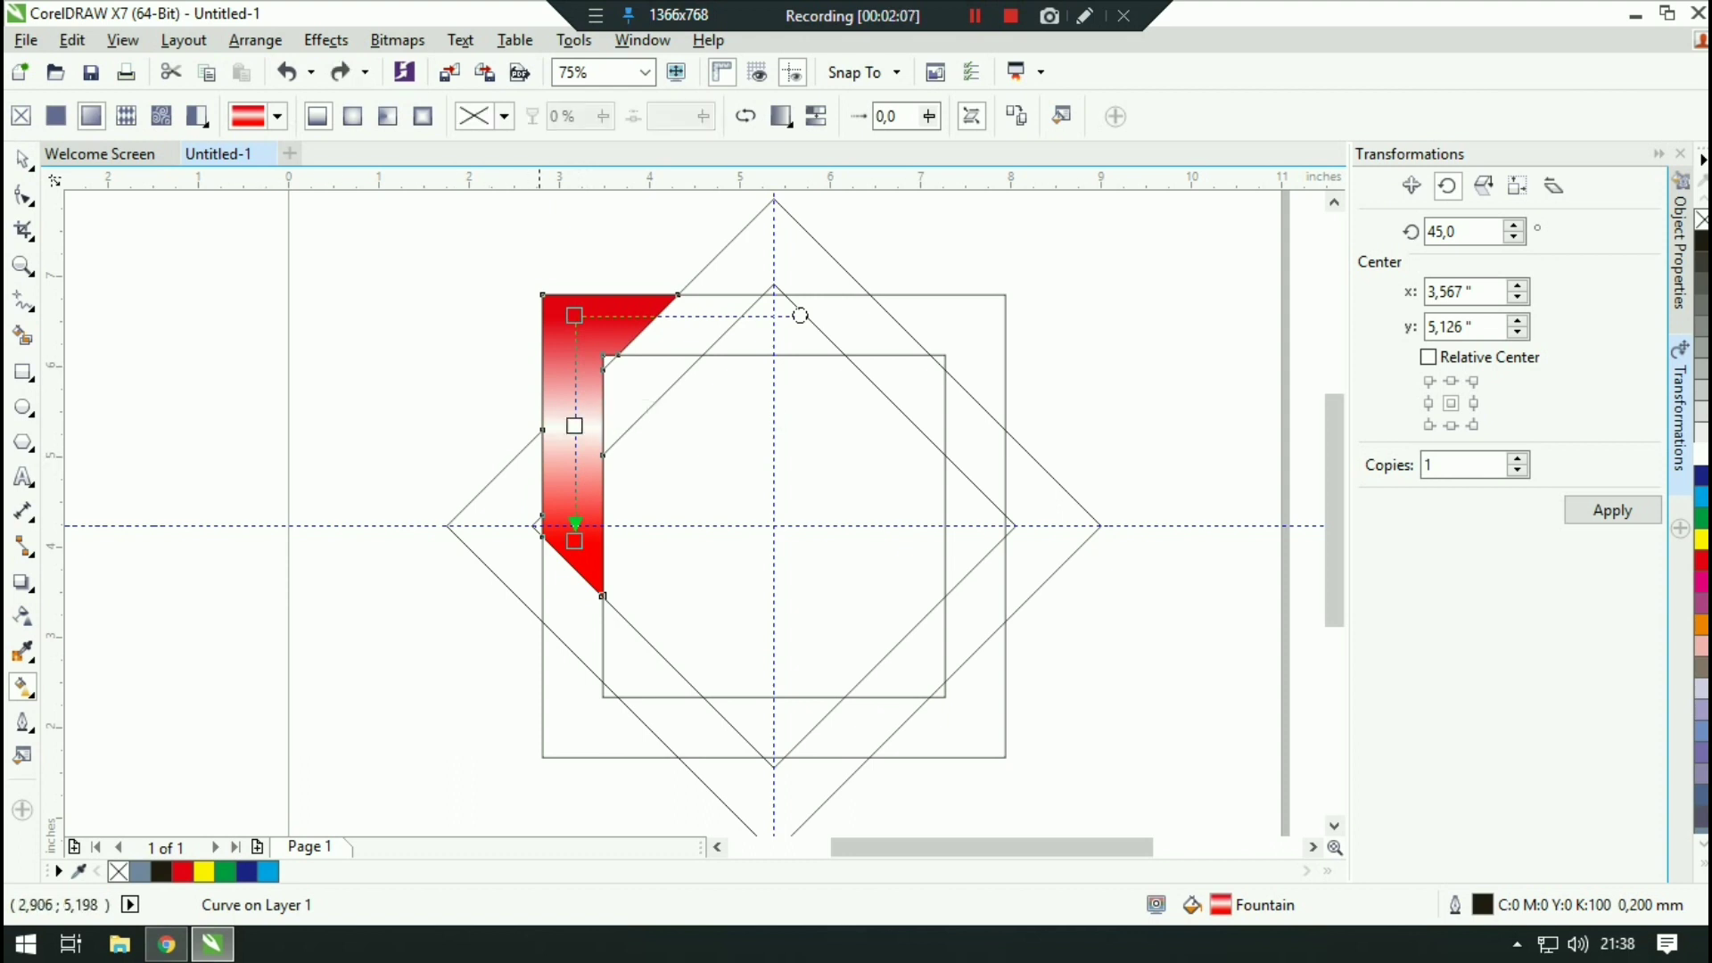
left_click(27, 375)
left_click(27, 161)
left_click(363, 316)
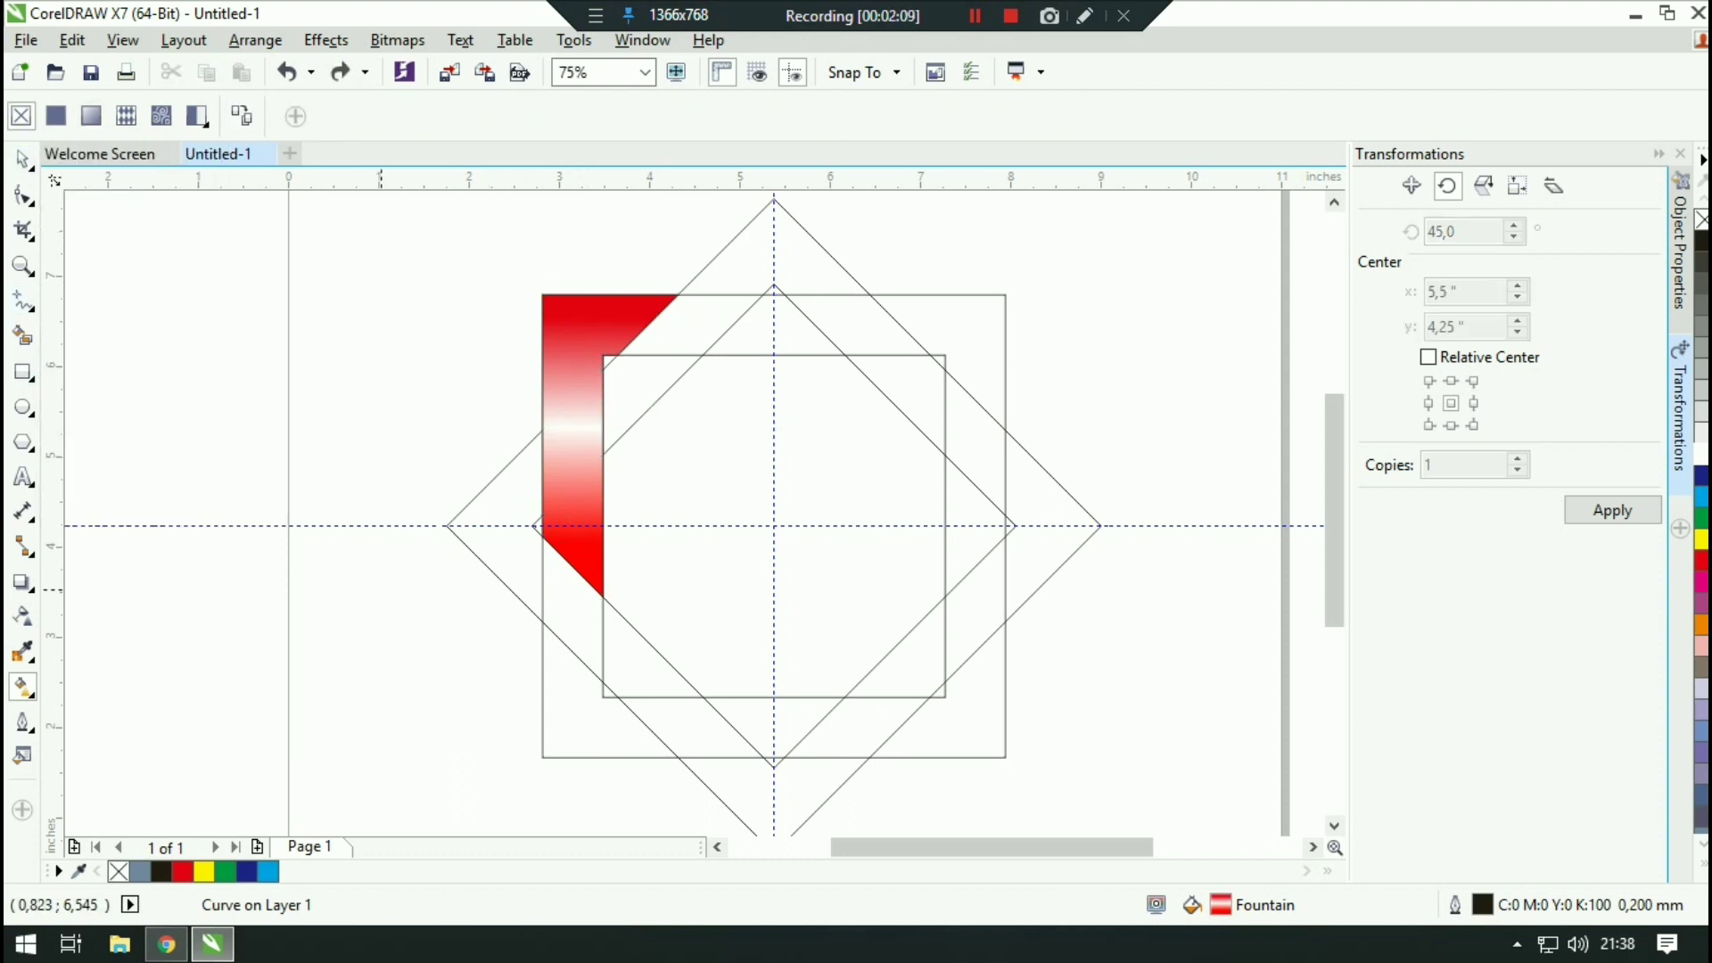
scroll(380, 590, "down", 1)
scroll(381, 591, "up", 1)
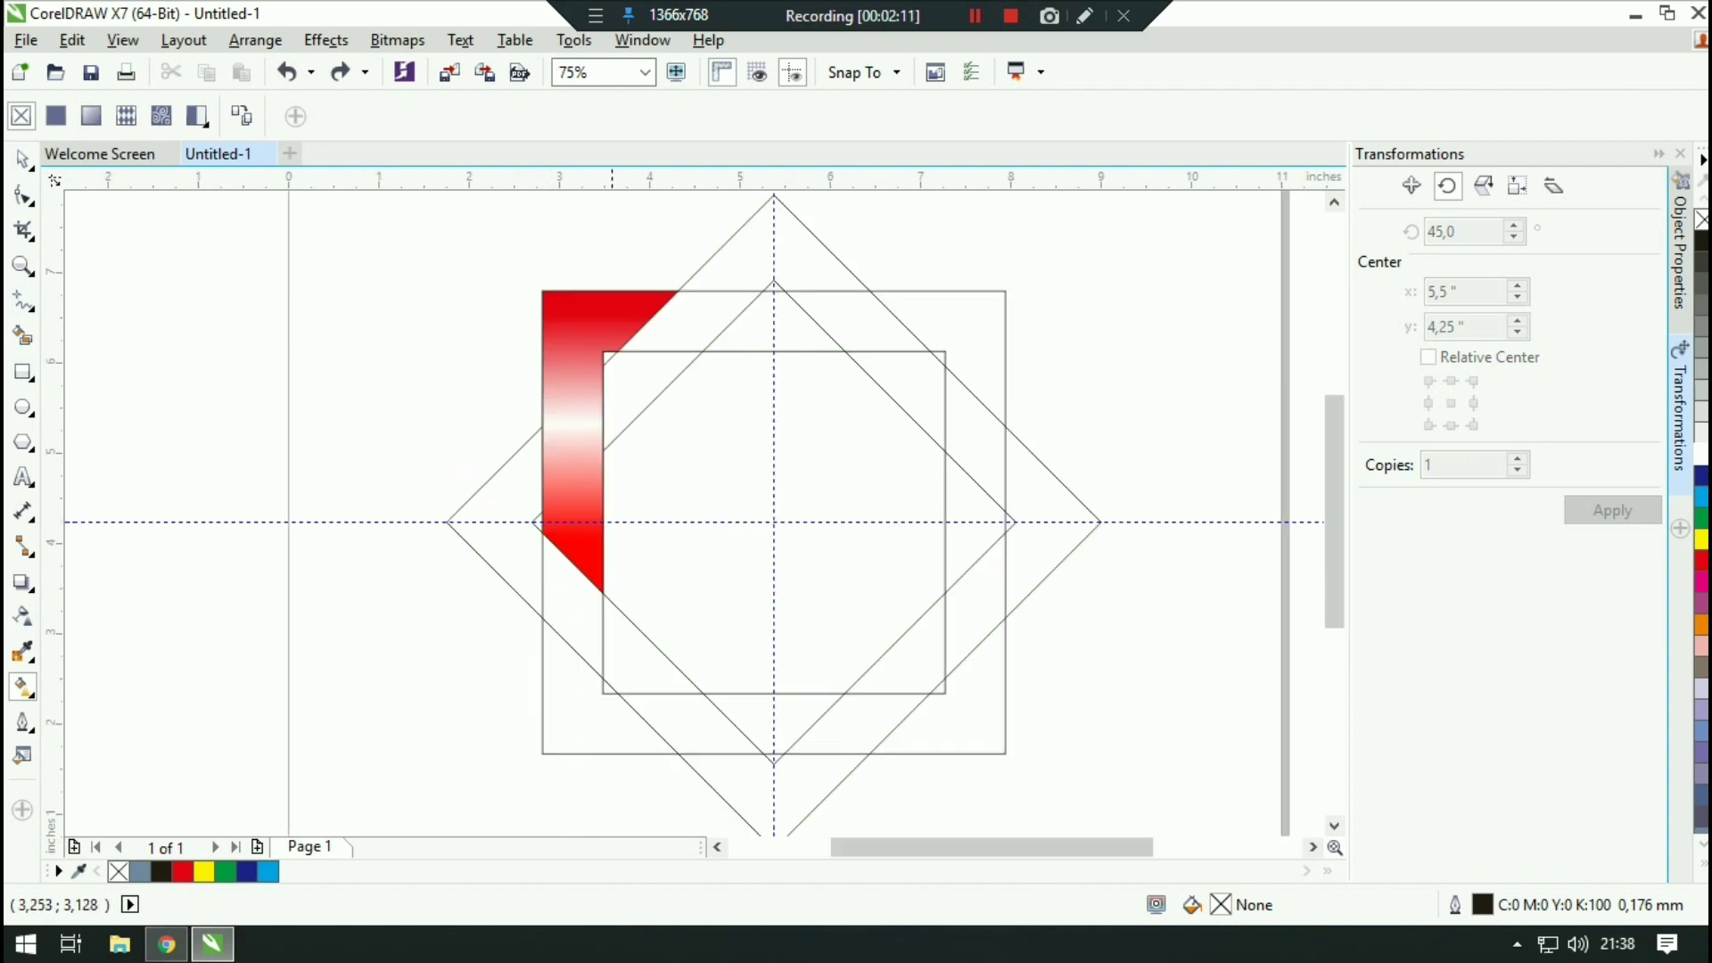
left_click(621, 508)
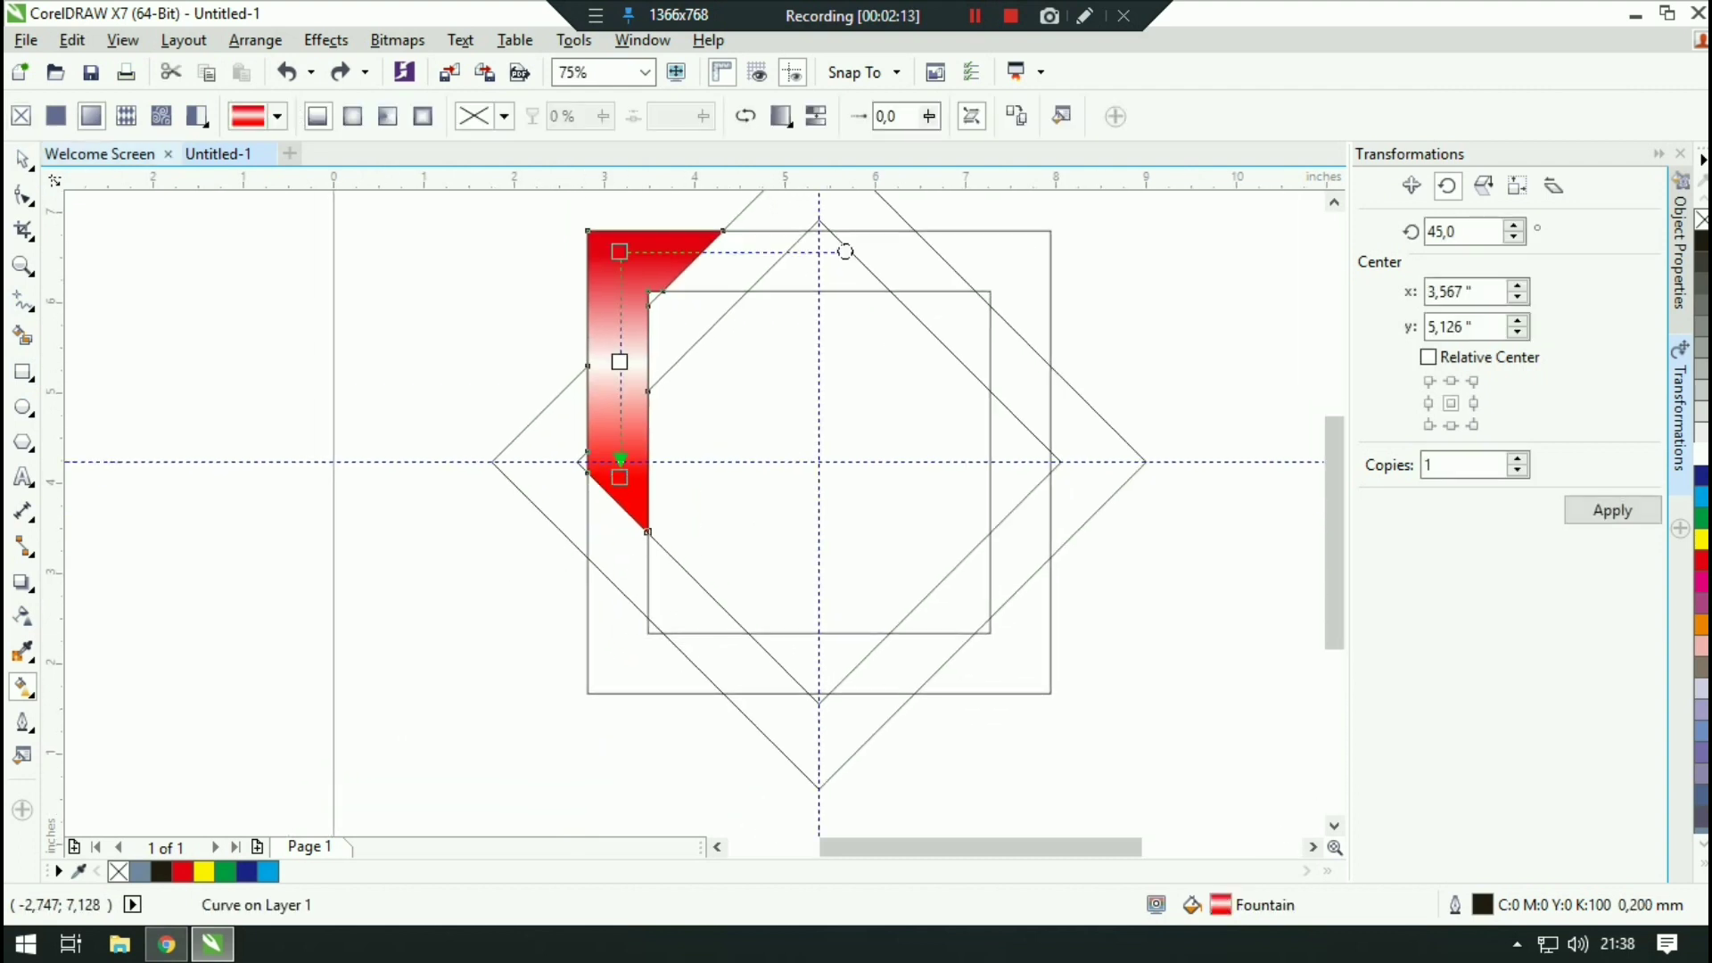
left_click(24, 161)
left_click(244, 455)
left_click_drag(599, 551, 398, 590)
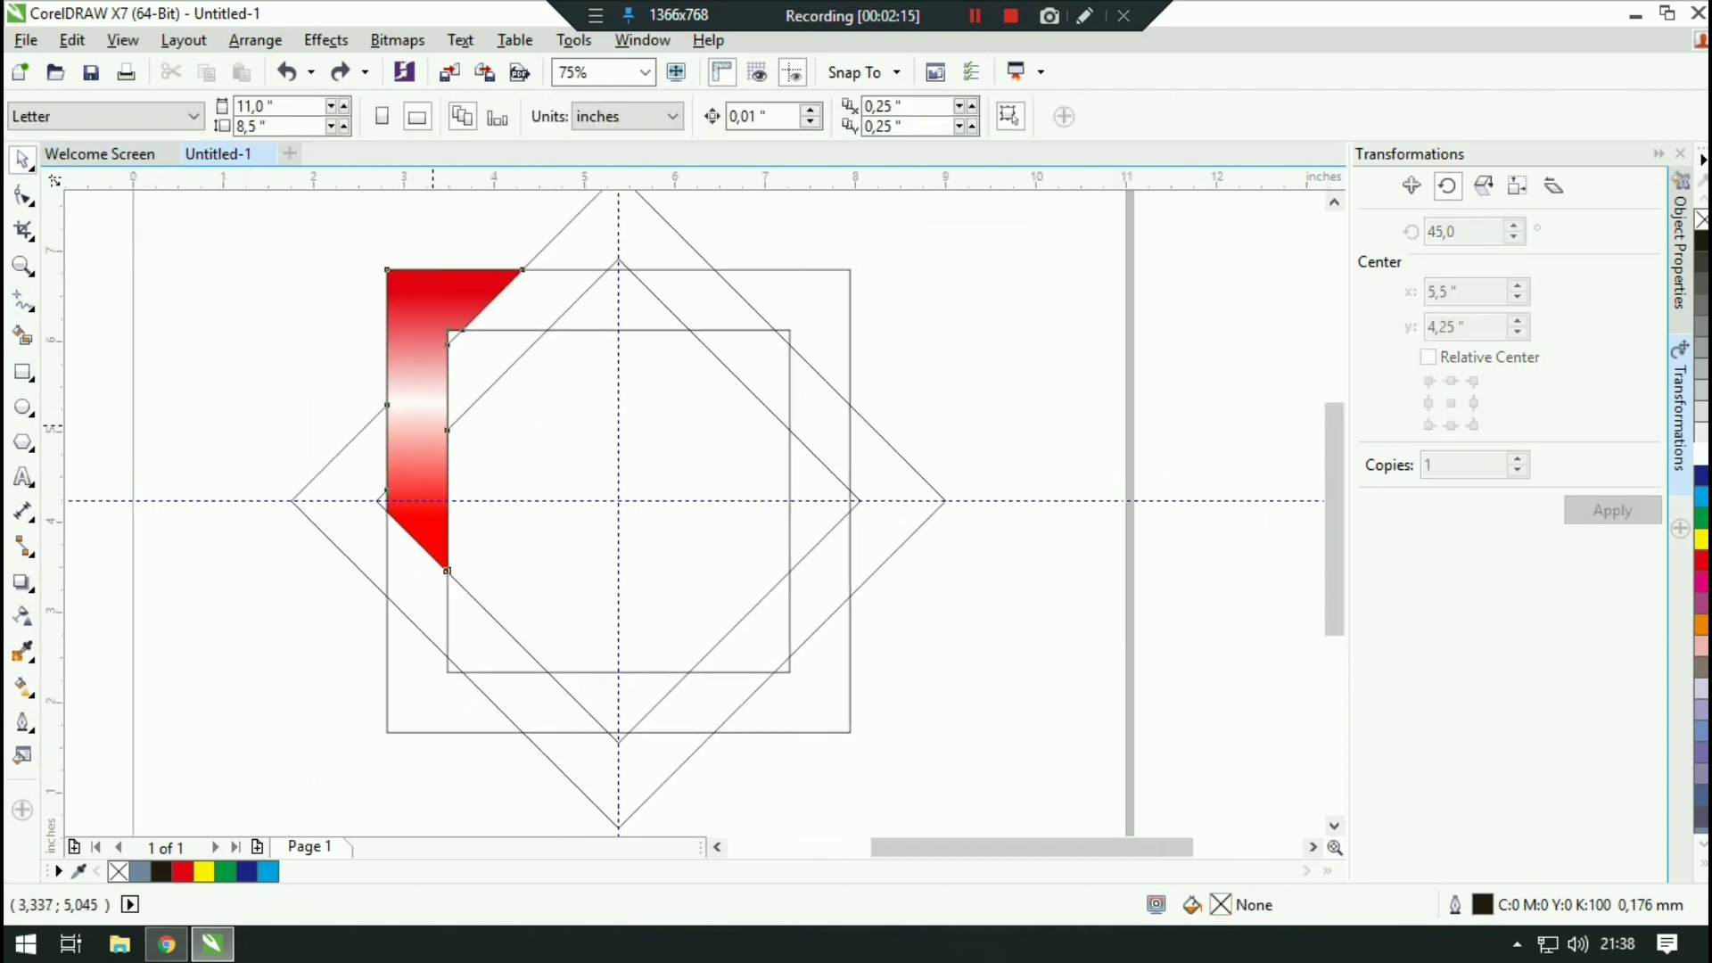
Step: Close the Transformations docker and bring up the Object Properties docker instead
left_click(433, 428)
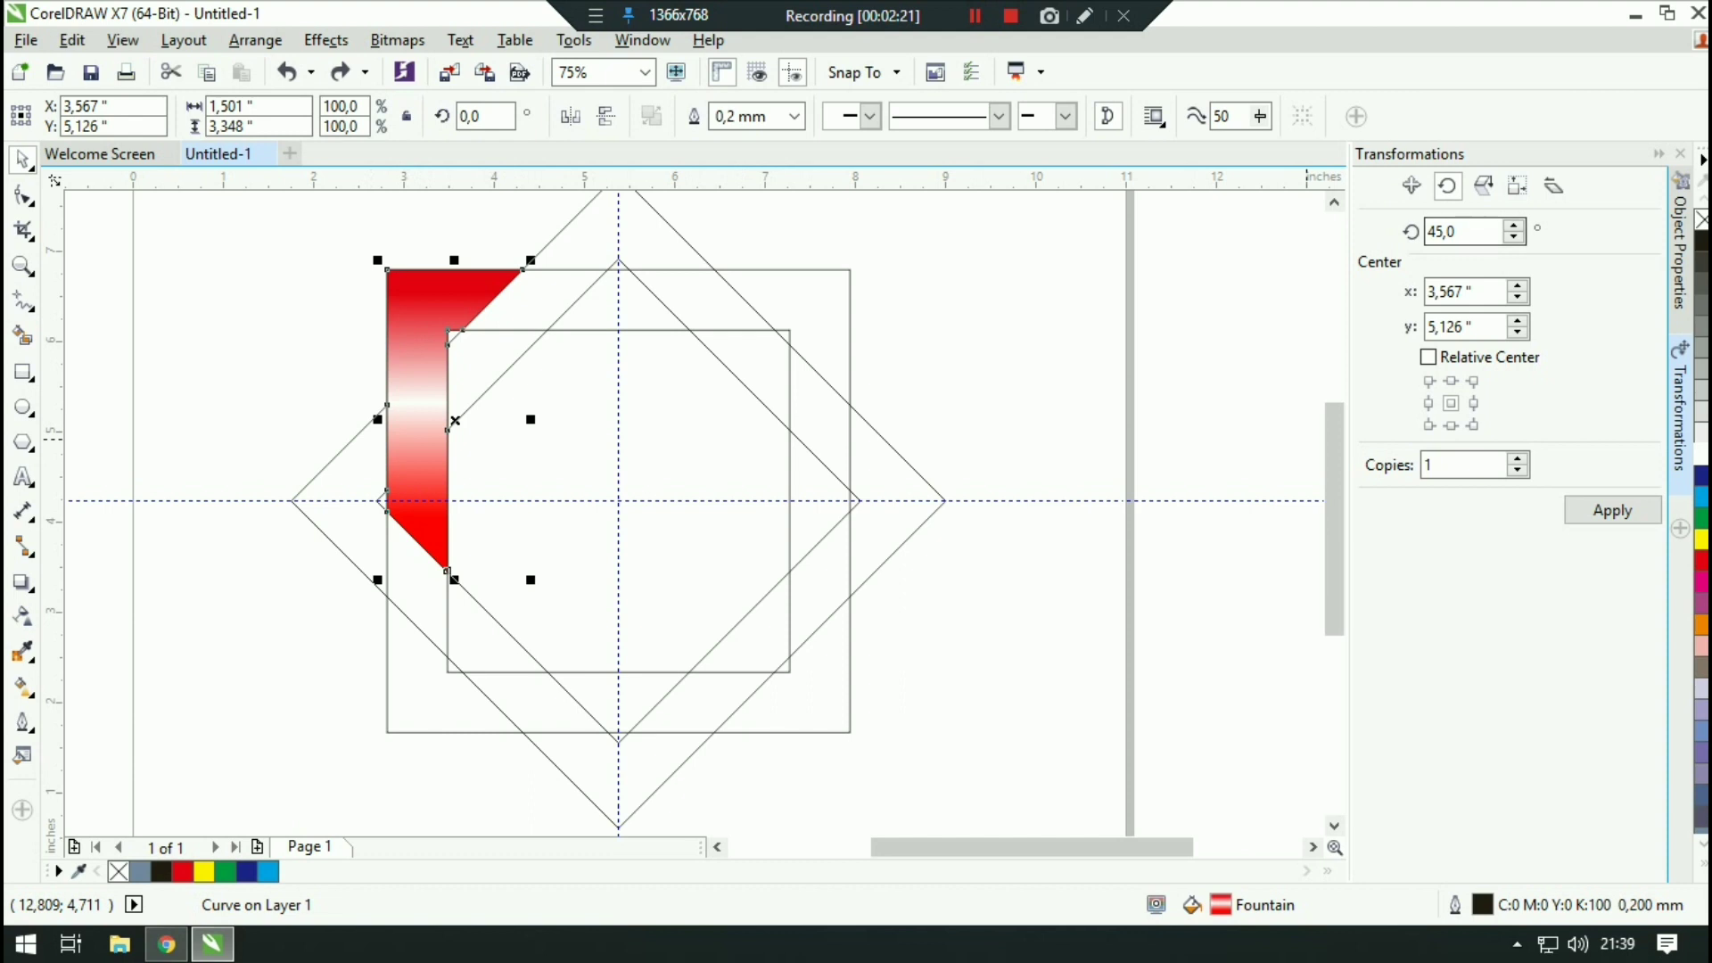
key("Escape")
left_click(1680, 153)
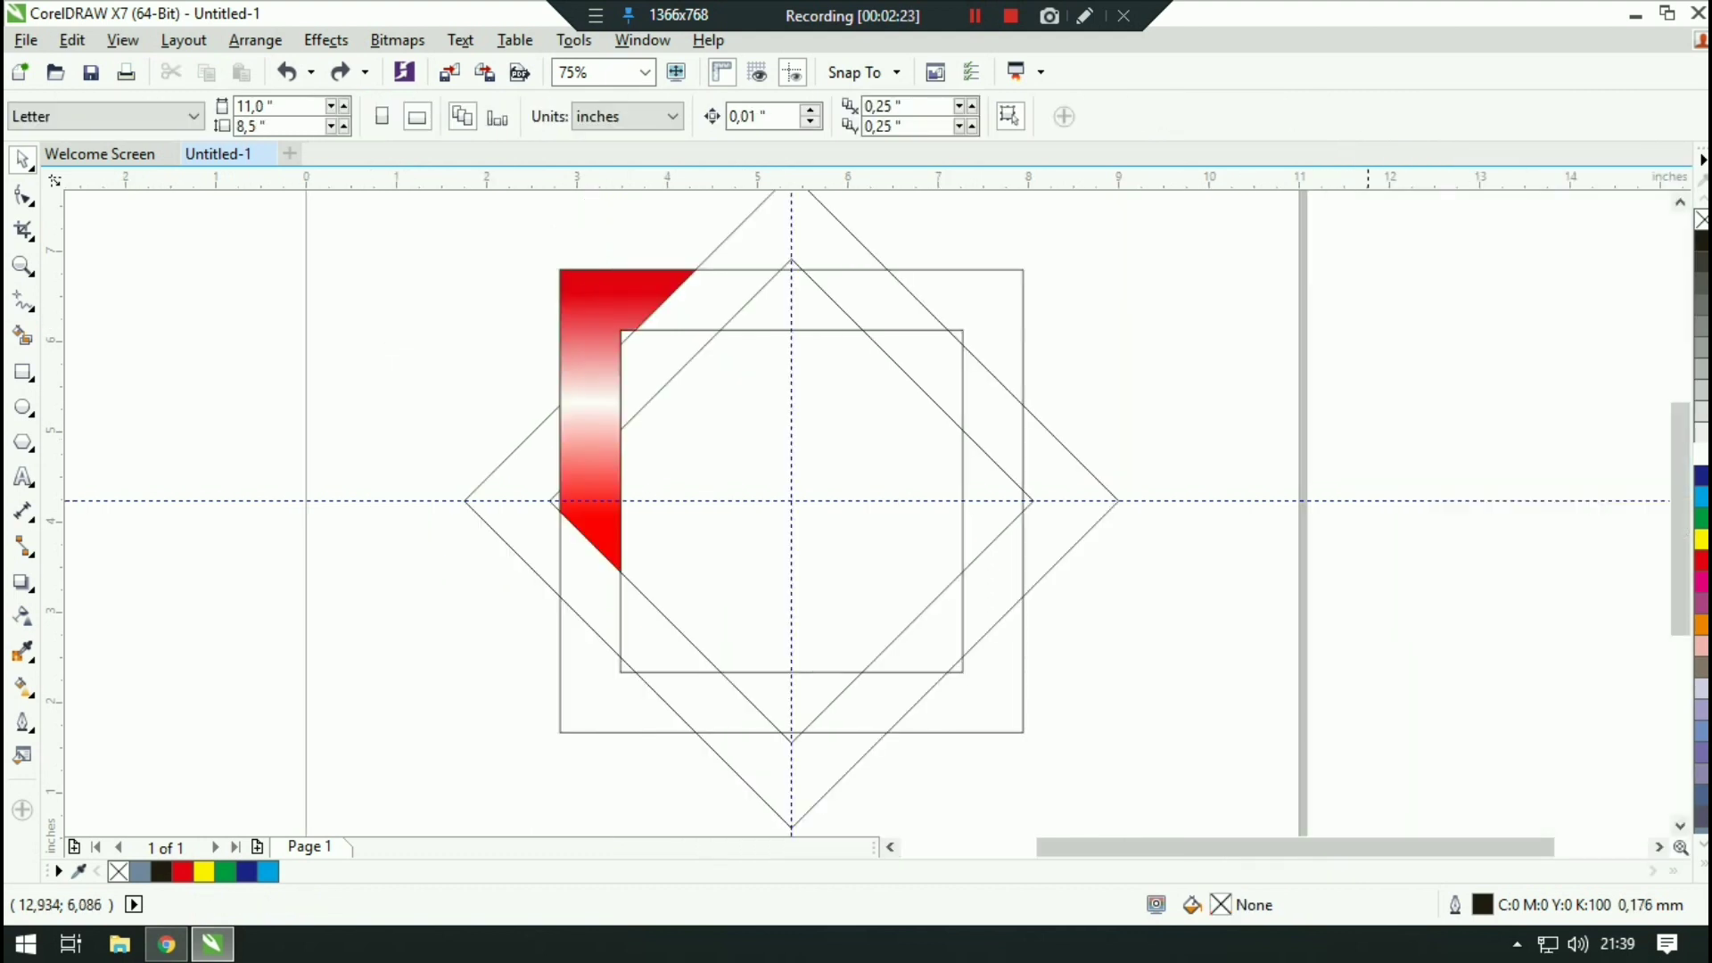
right_click(1439, 269)
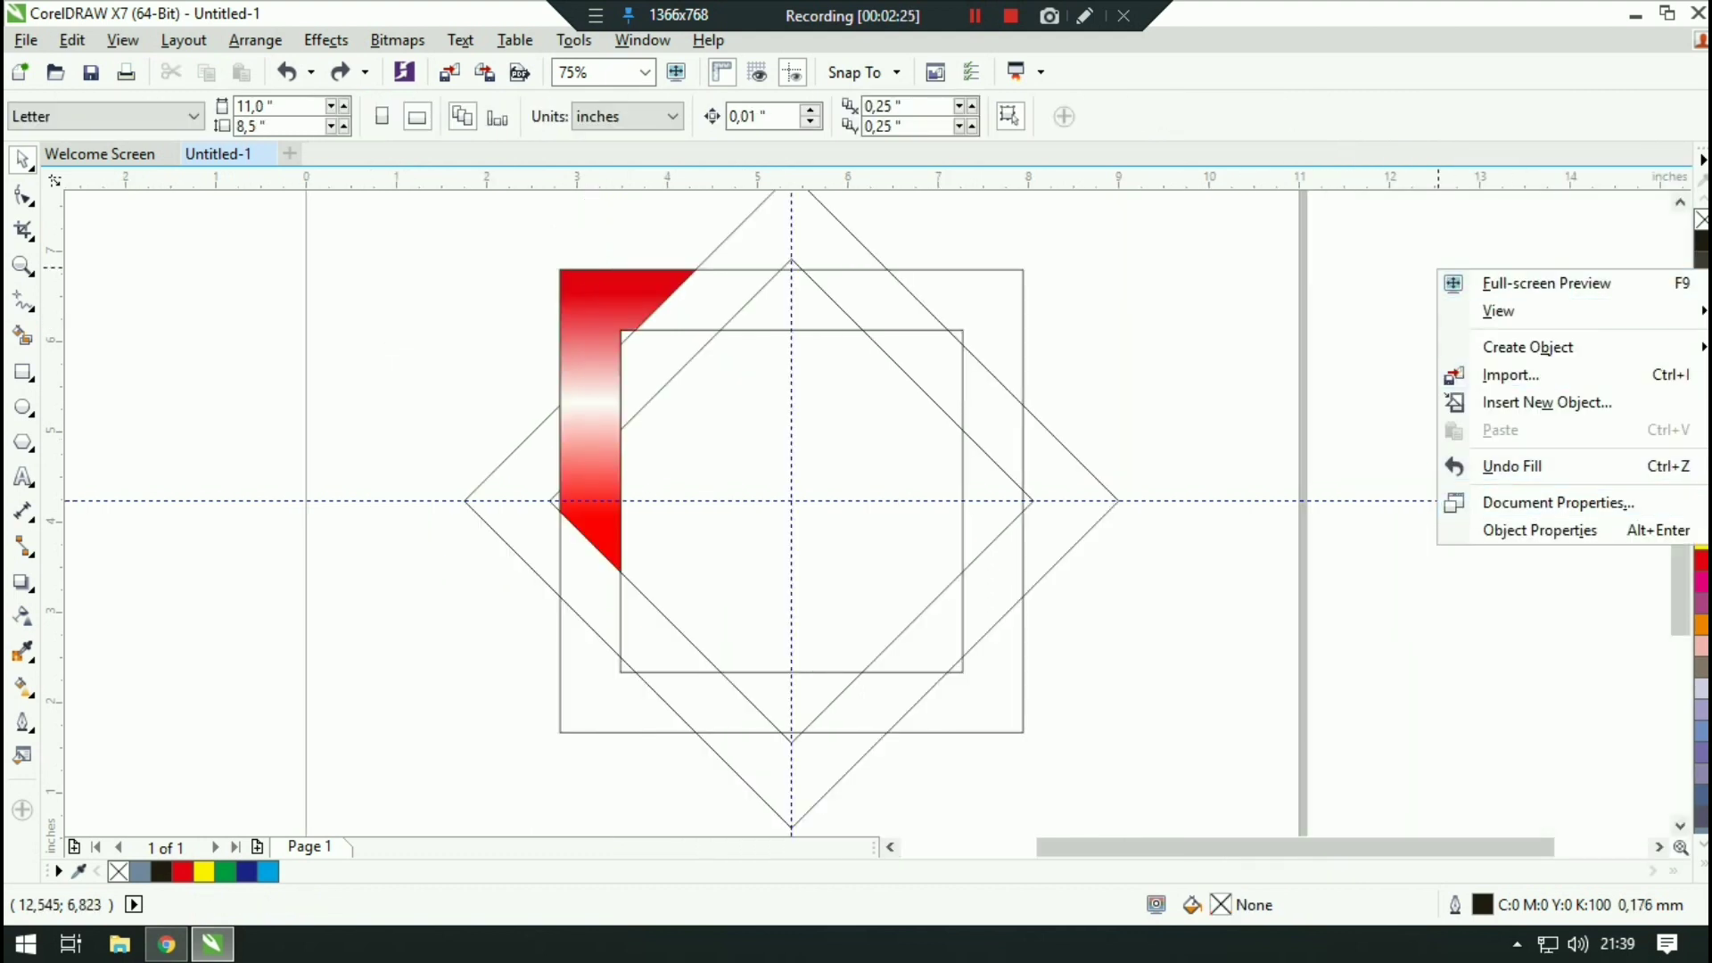
left_click(1340, 270)
right_click(1438, 300)
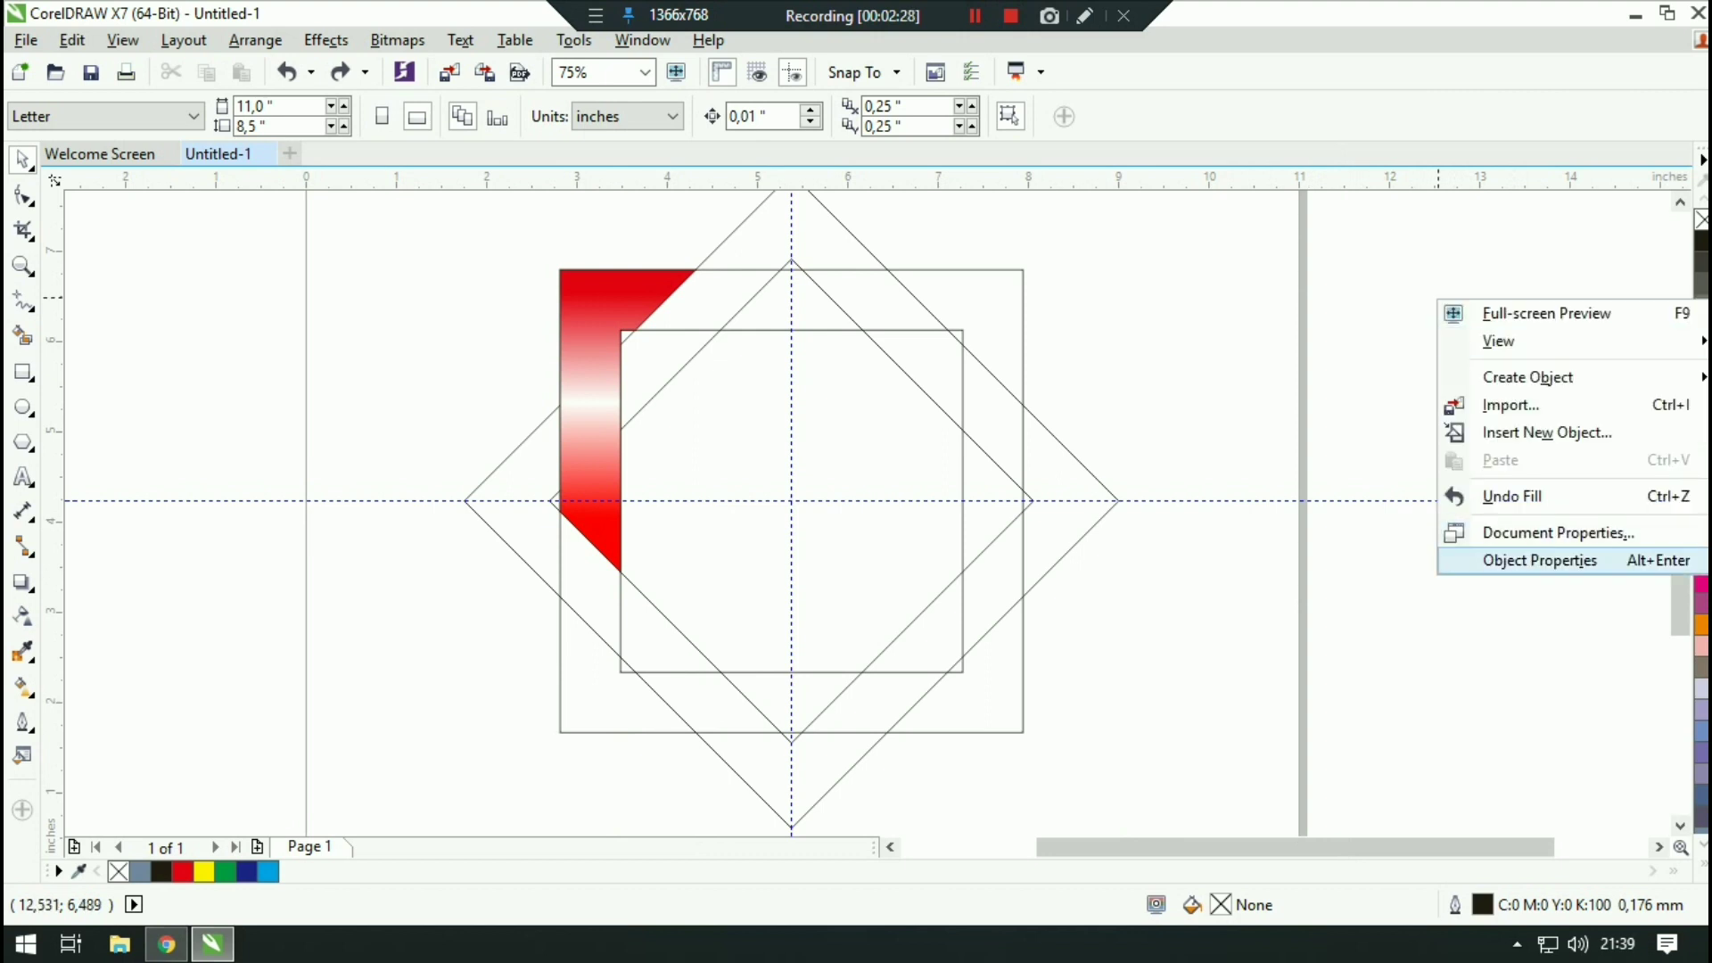
left_click(1540, 560)
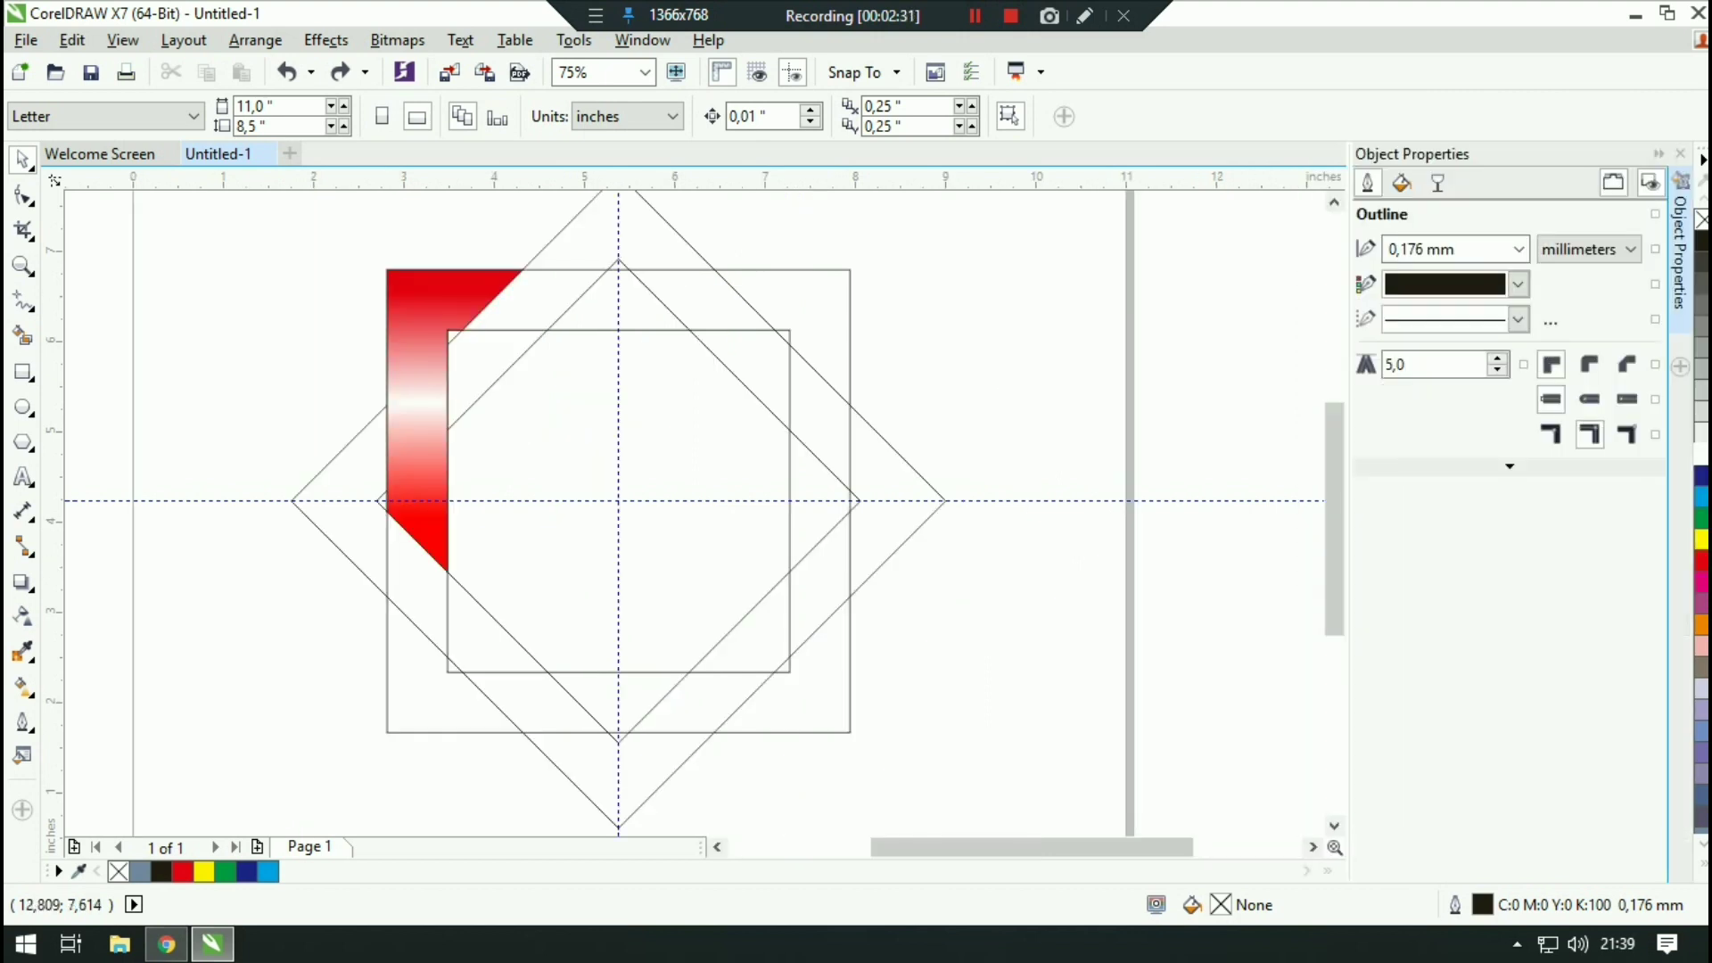
left_click(1680, 367)
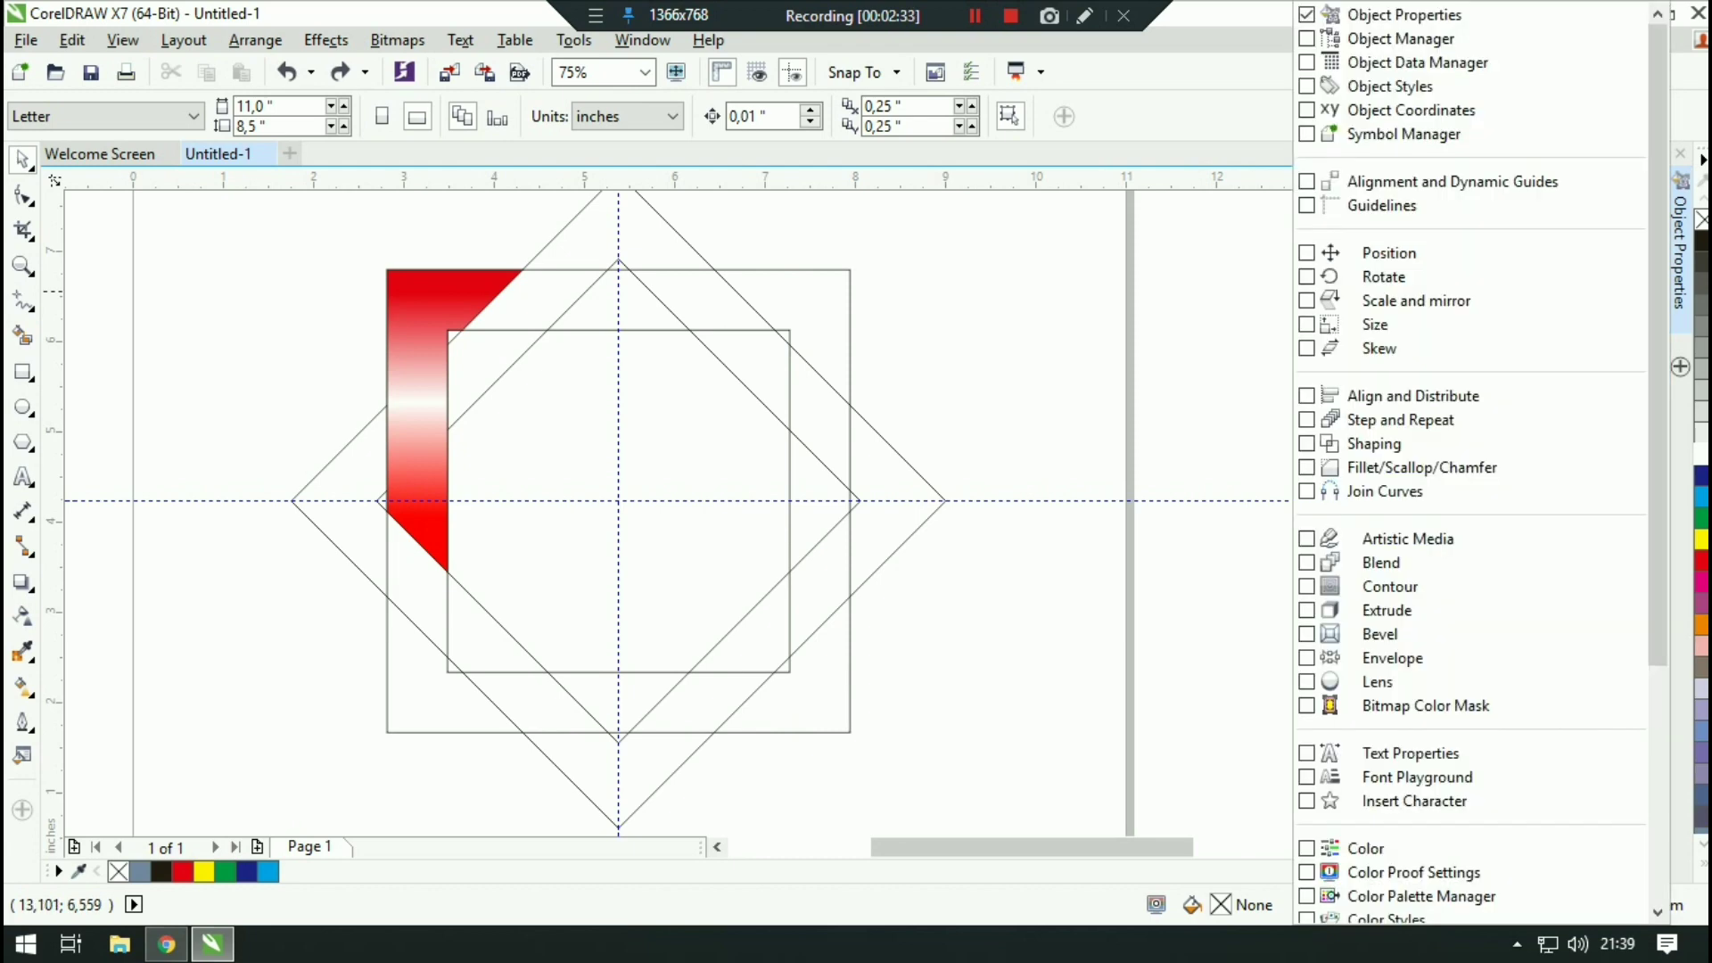
left_click(1248, 379)
Step: Open the Transformations docker and show its rotation settings
left_click(642, 40)
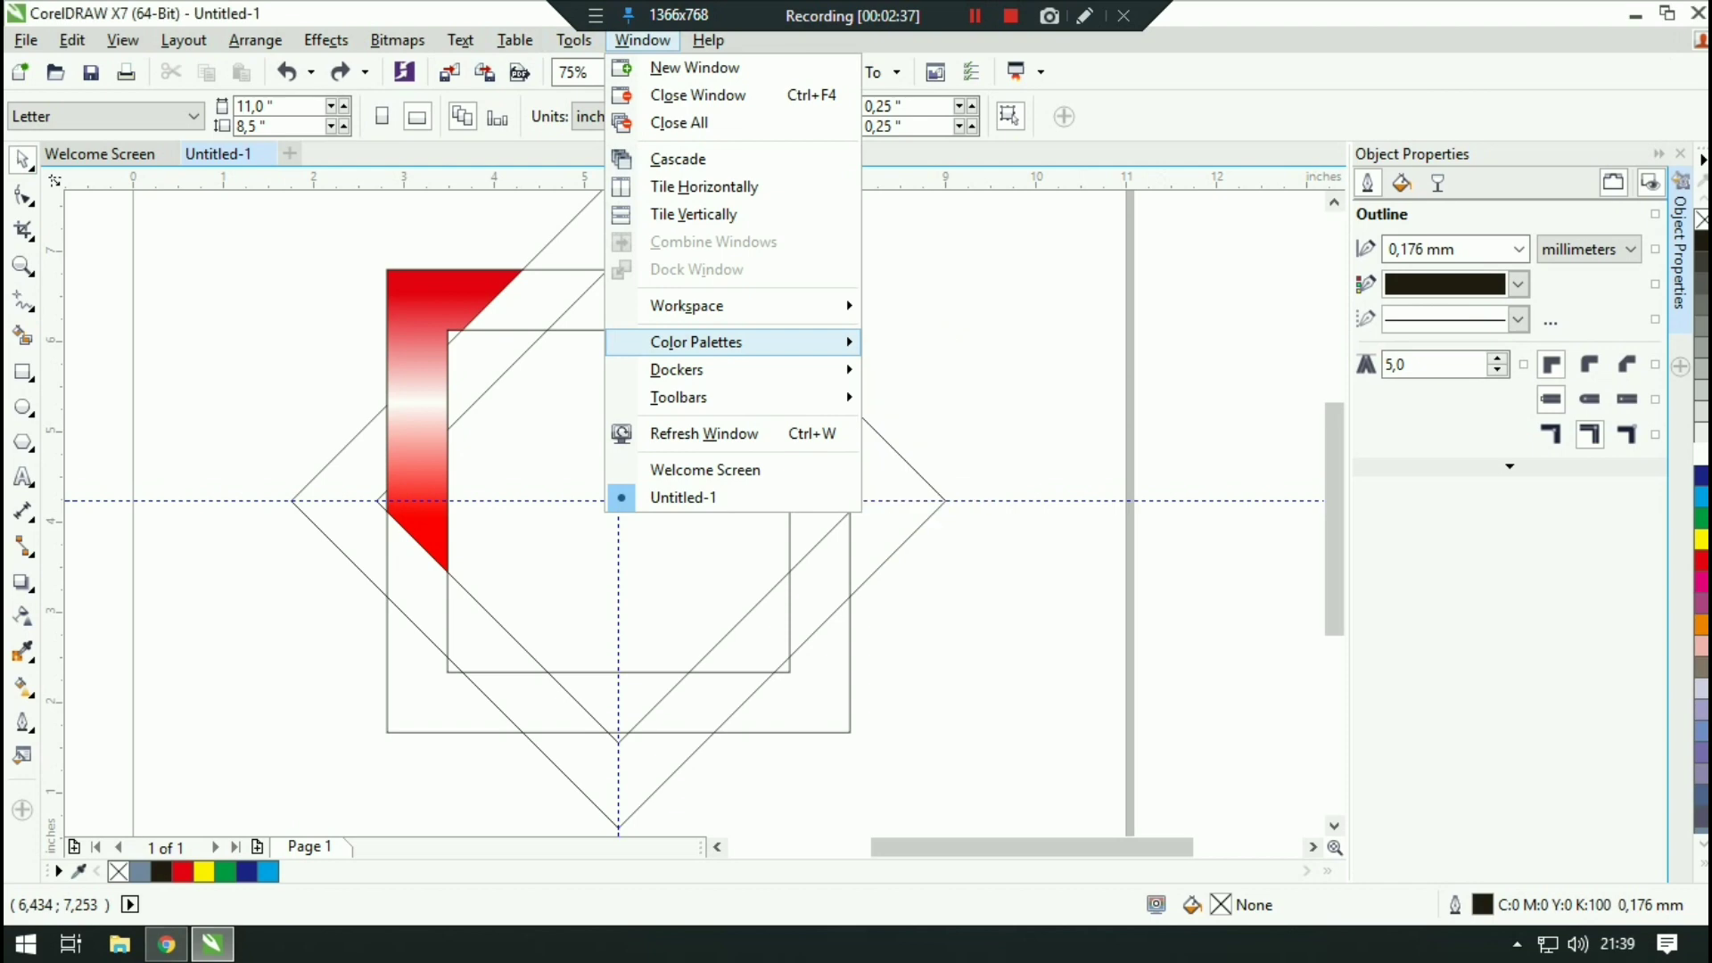
mouse_move(678, 370)
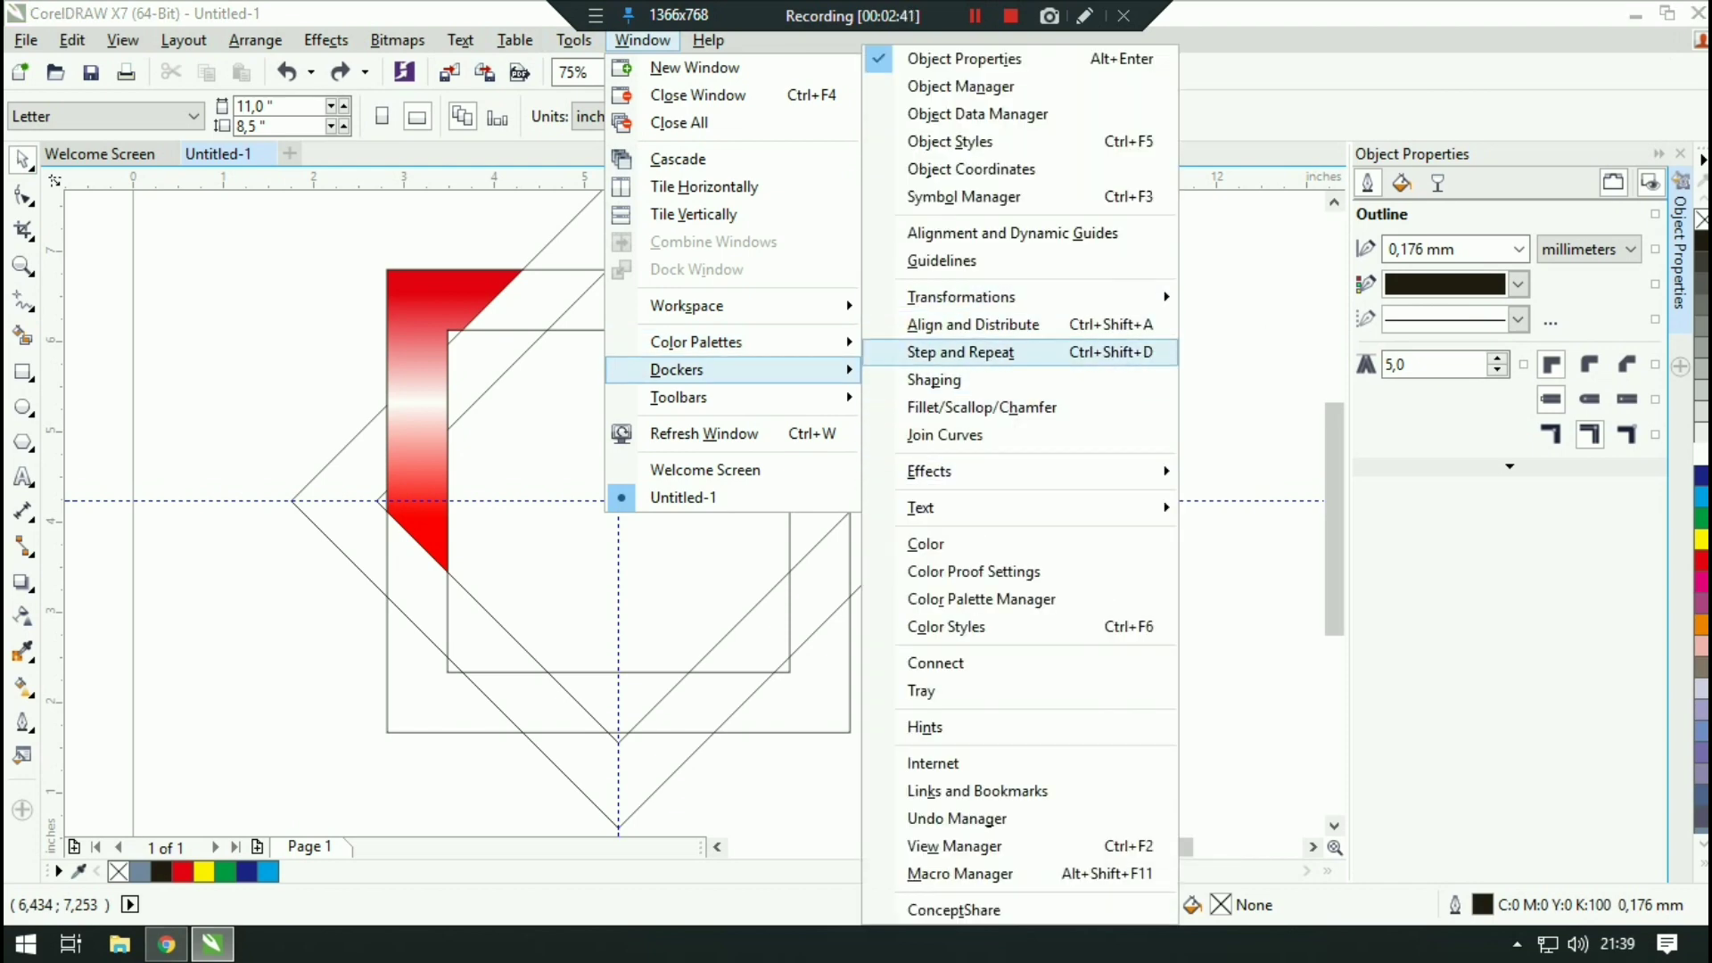
mouse_move(961, 296)
left_click(1244, 294)
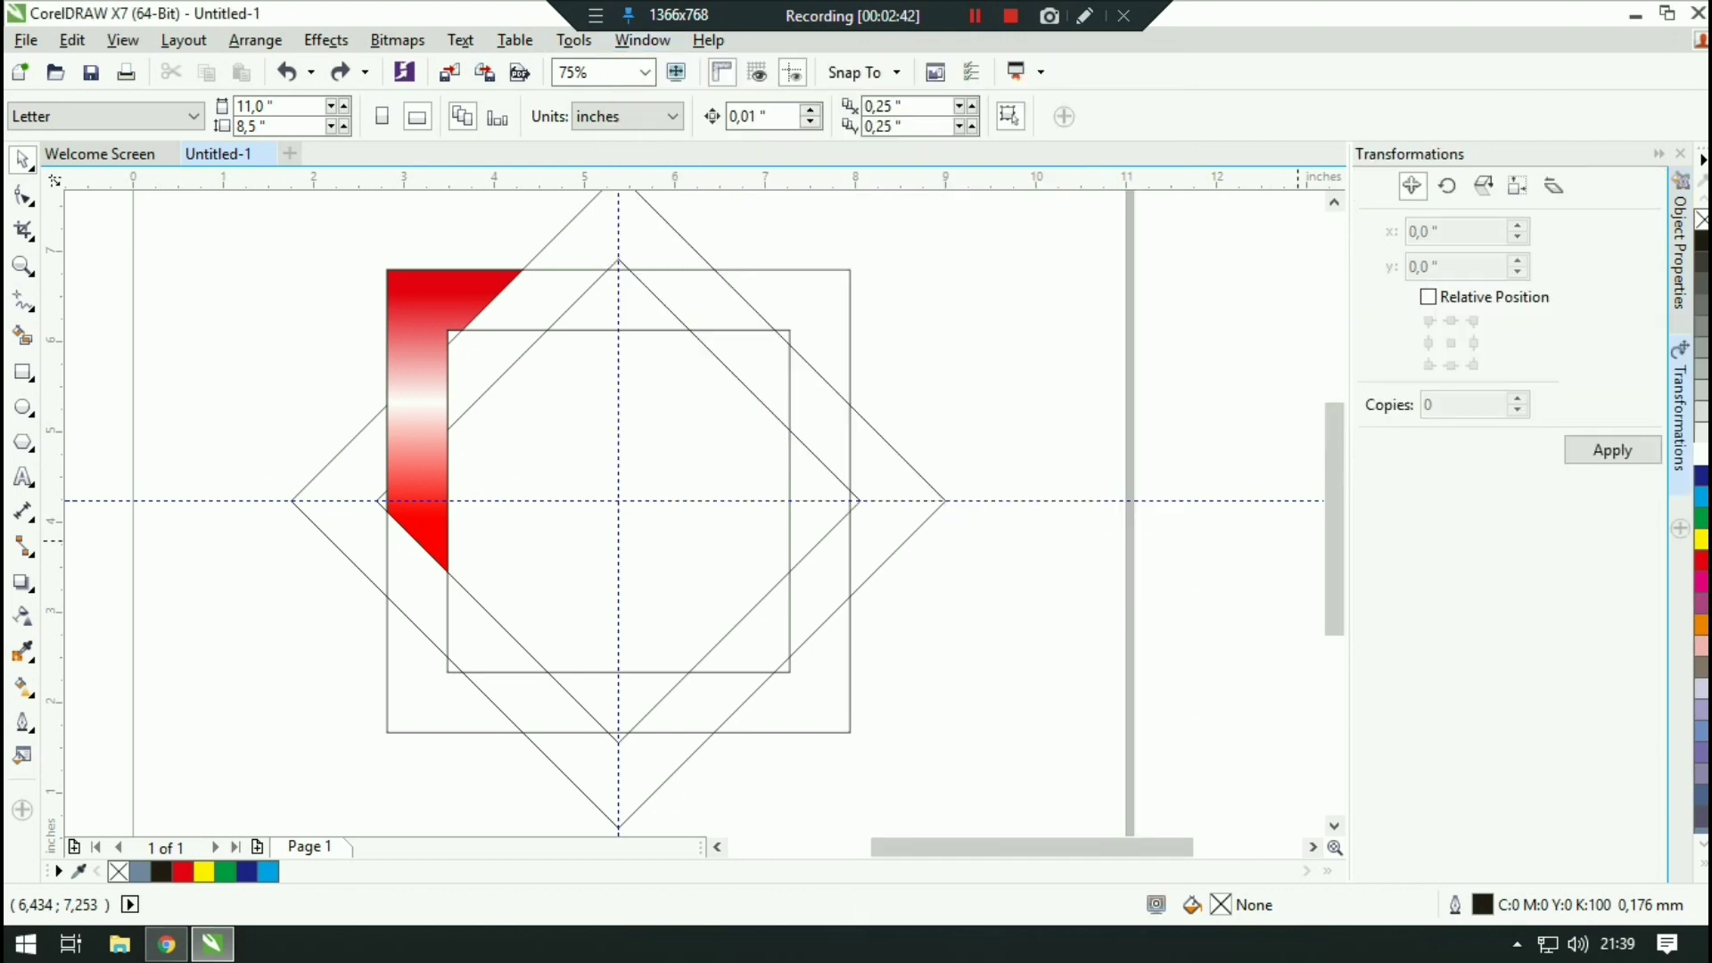
left_click(1448, 186)
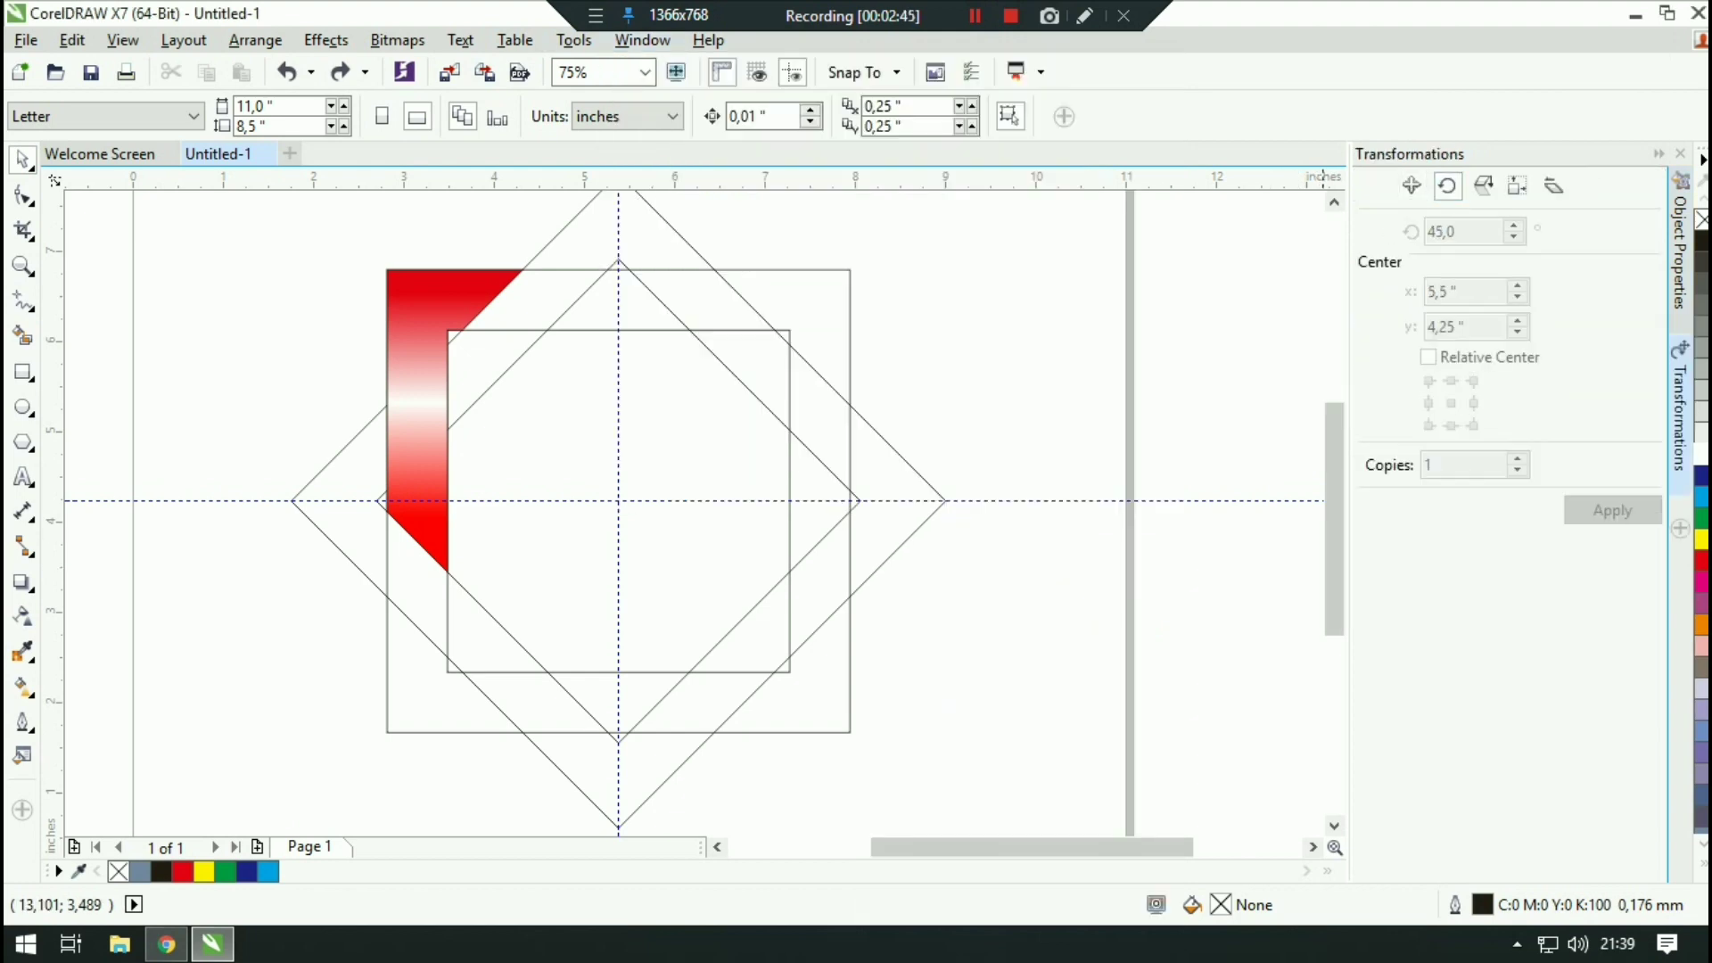
Step: Move the gradient band's centre of rotation to the intersection of the two guidelines
left_click(450, 418)
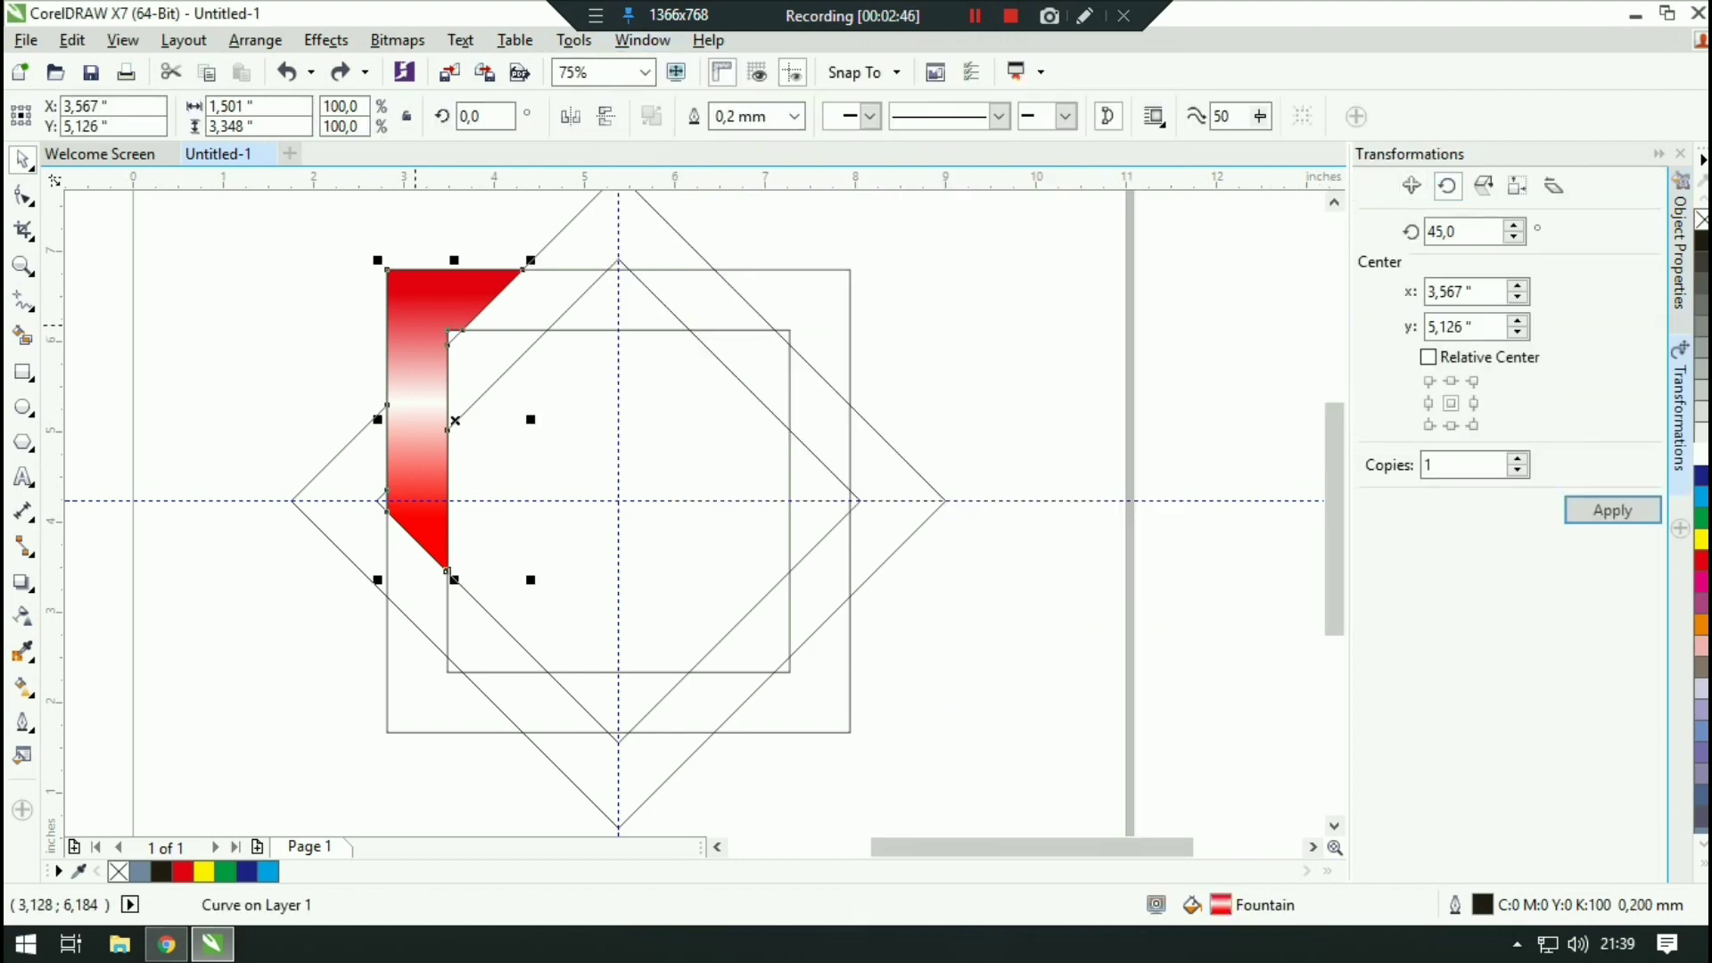
left_click(455, 420)
mouse_move(455, 420)
left_mouse_down()
mouse_move(619, 478)
mouse_move(617, 501)
left_mouse_up()
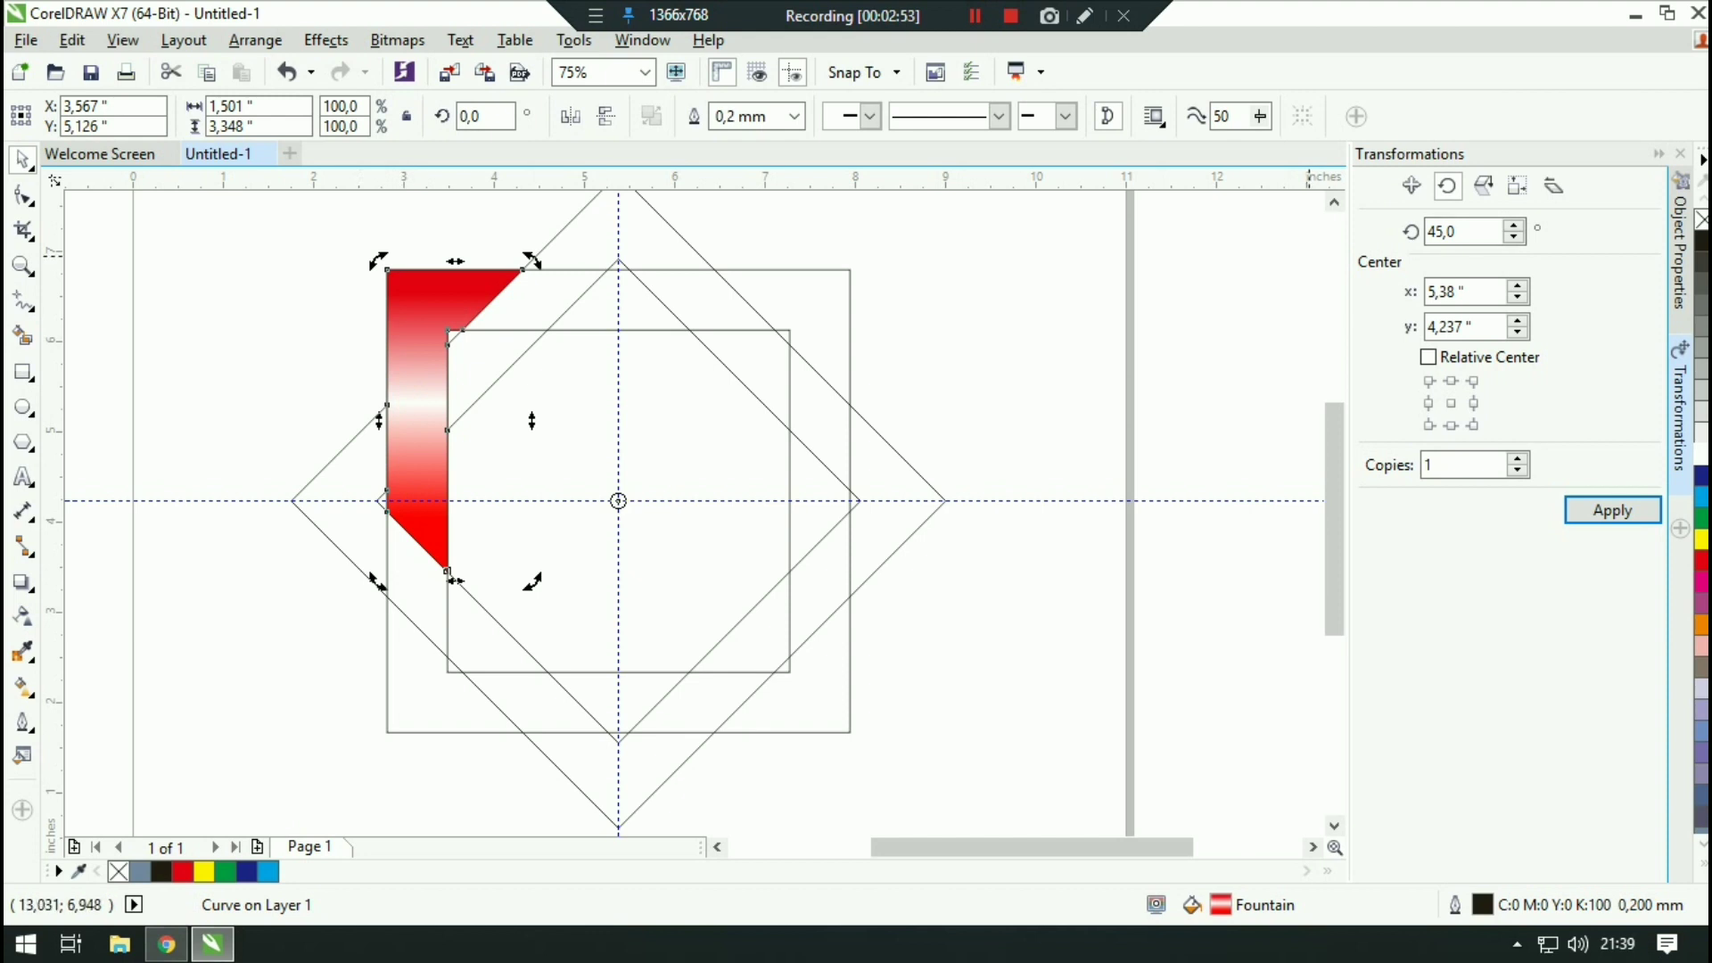
Step: Create 7 copies of the gradient band, each rotated 45° around the guideline intersection
type("4")
left_click(1185, 333)
left_click(419, 346)
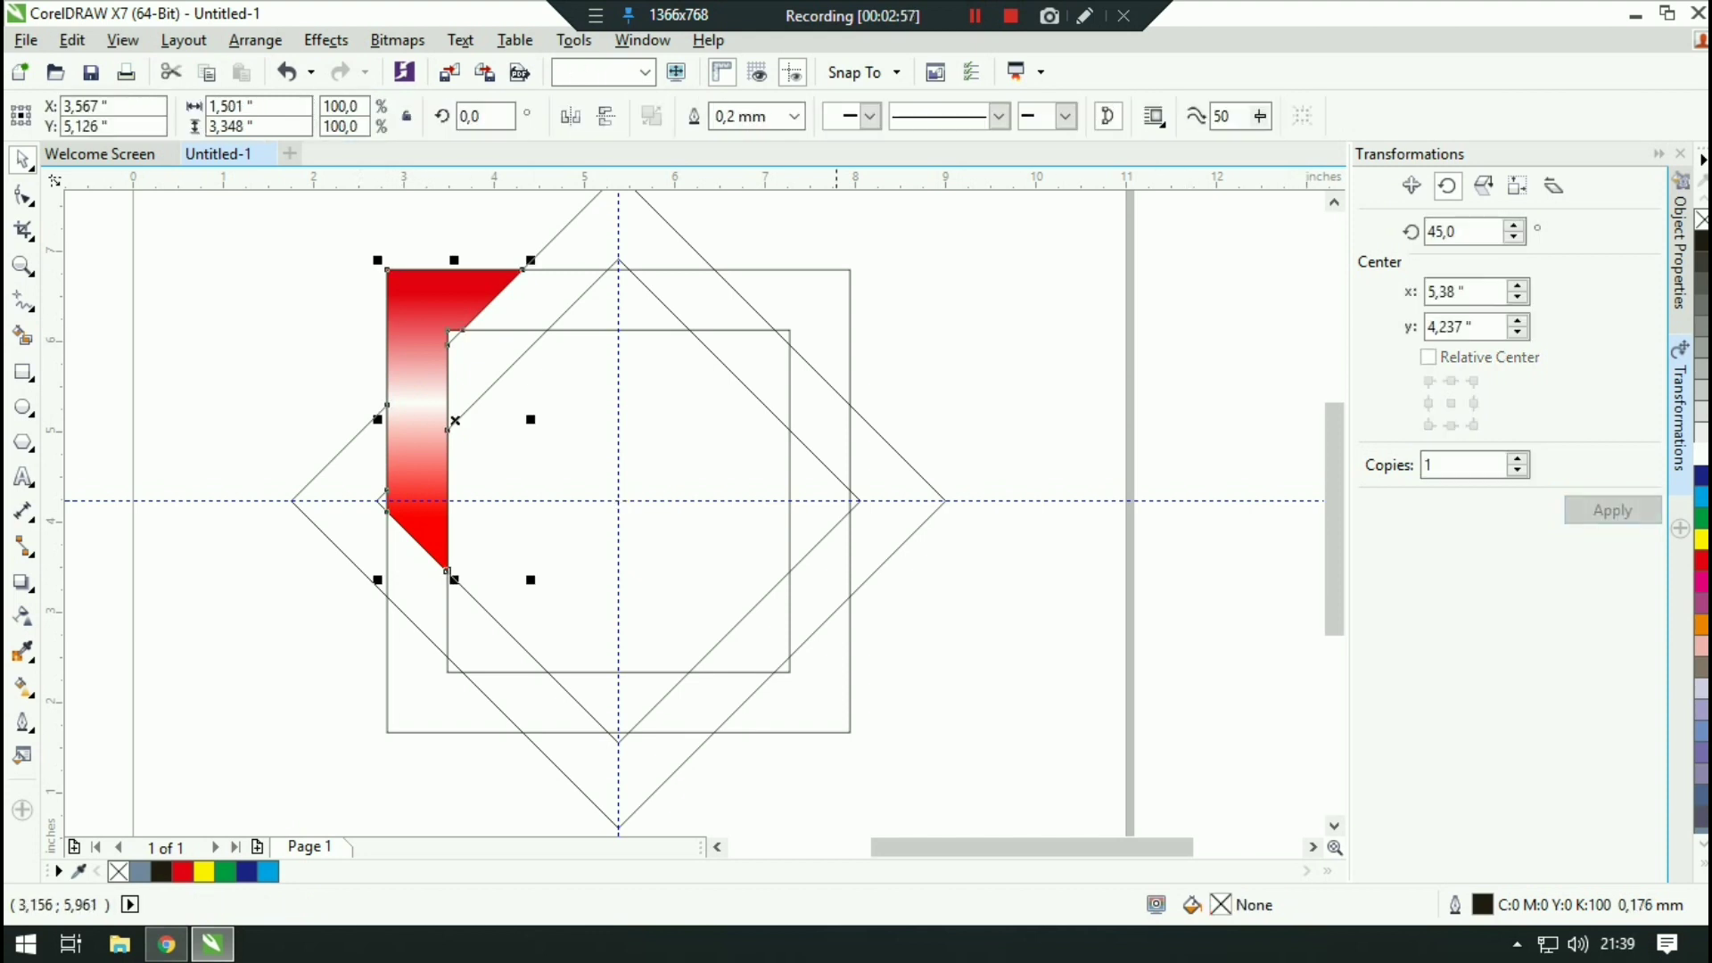
left_click(1514, 231)
left_click(1517, 465)
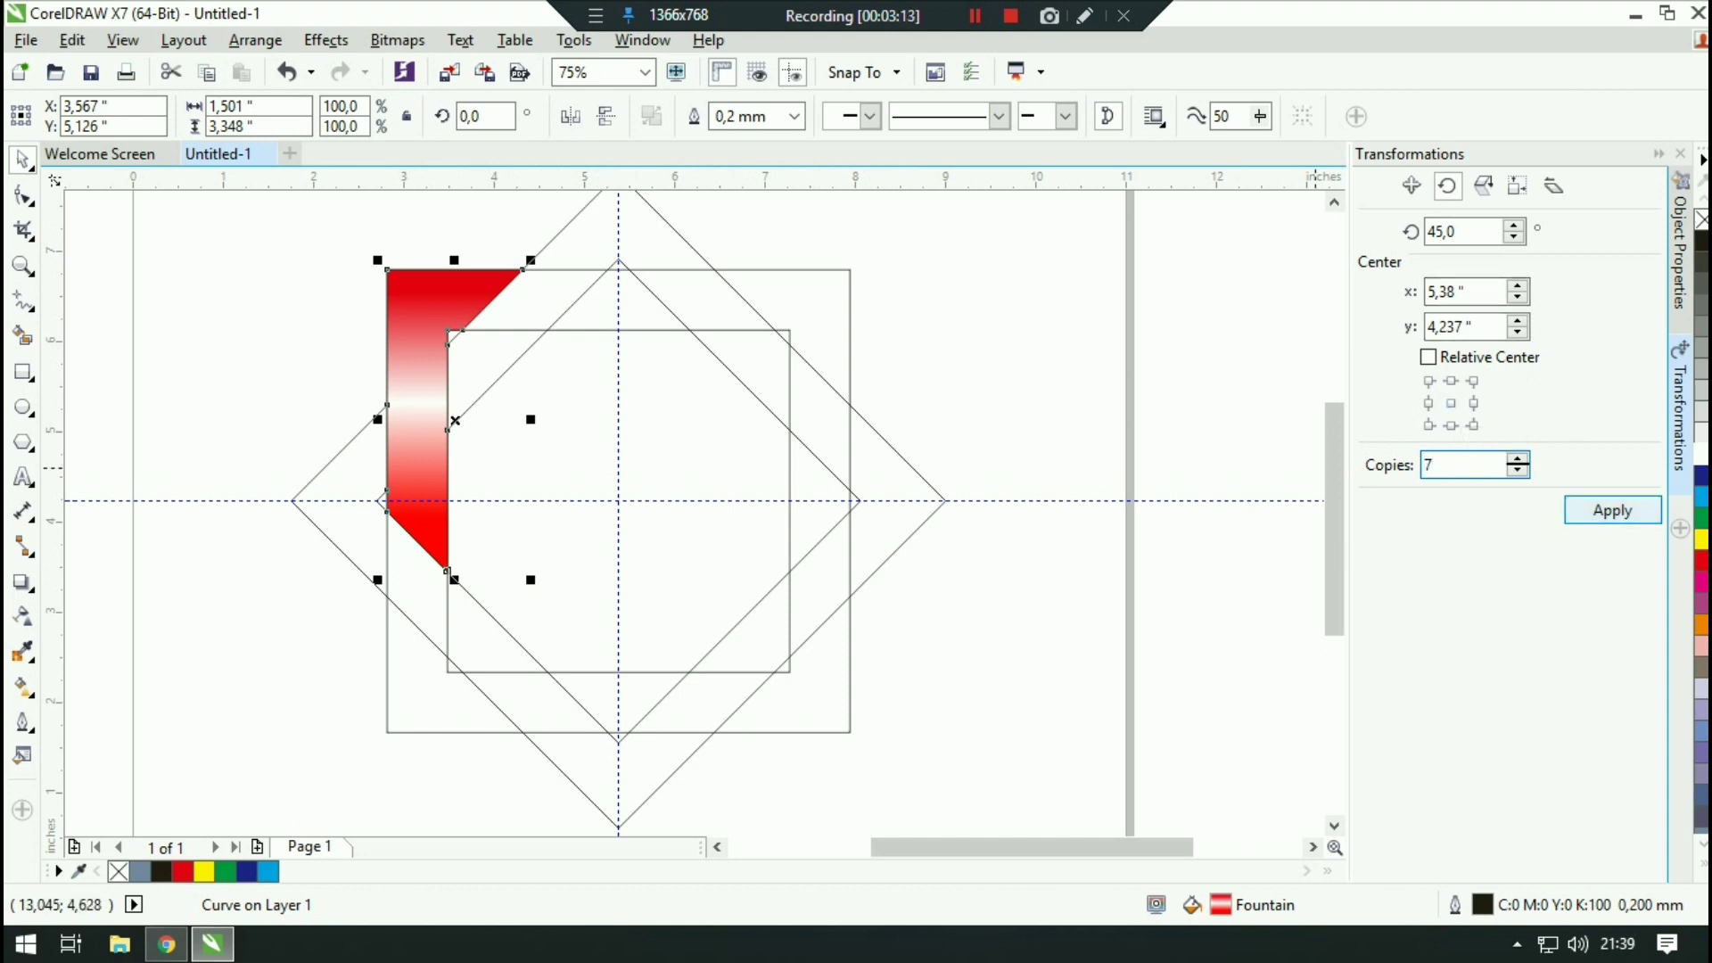
left_click(1610, 510)
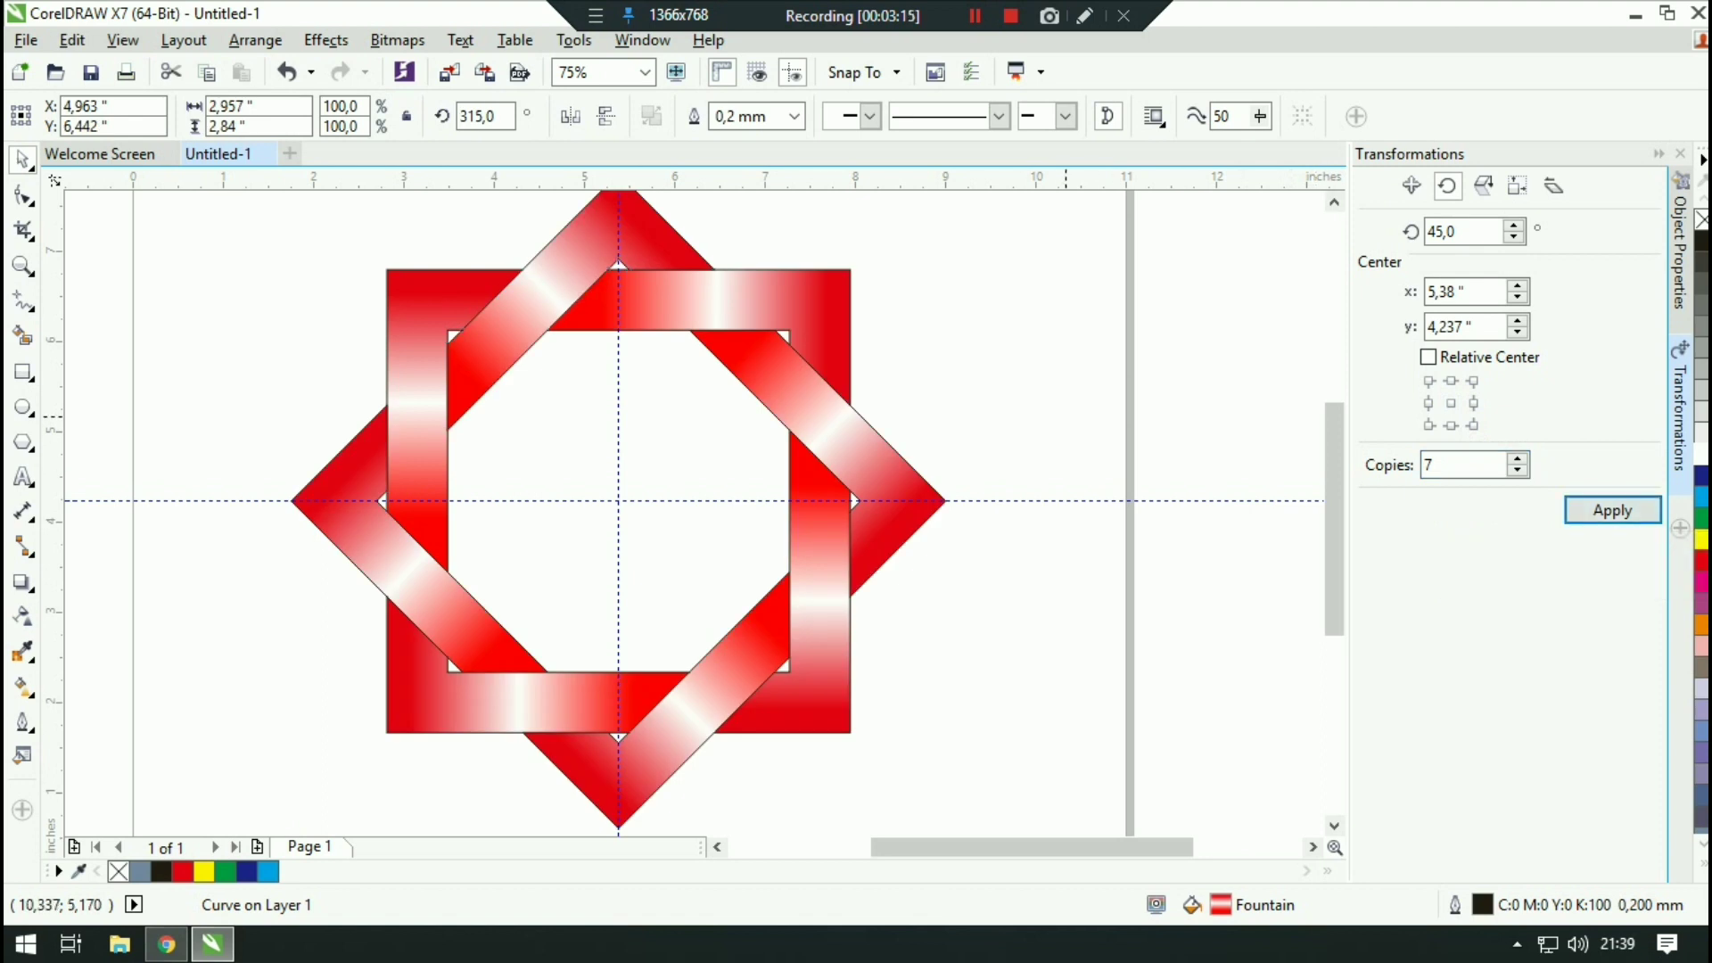
left_click(1066, 416)
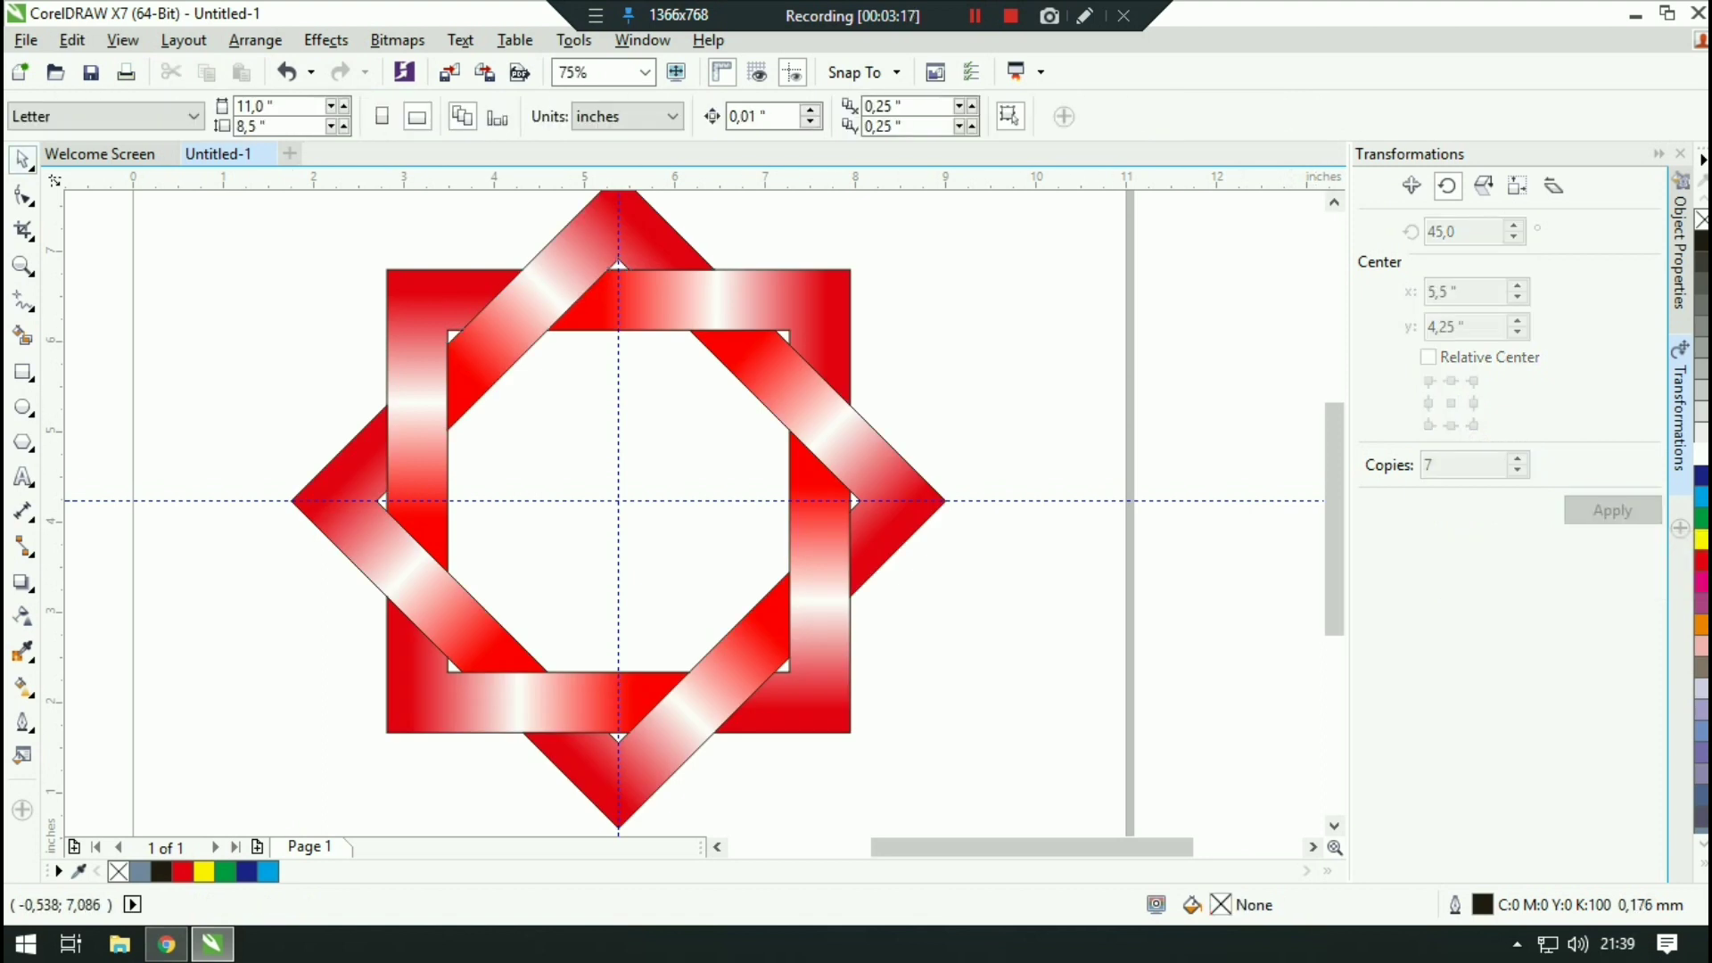
Step: Delete the horizontal and vertical guidelines crossing the star
left_click_drag(340, 381, 385, 453)
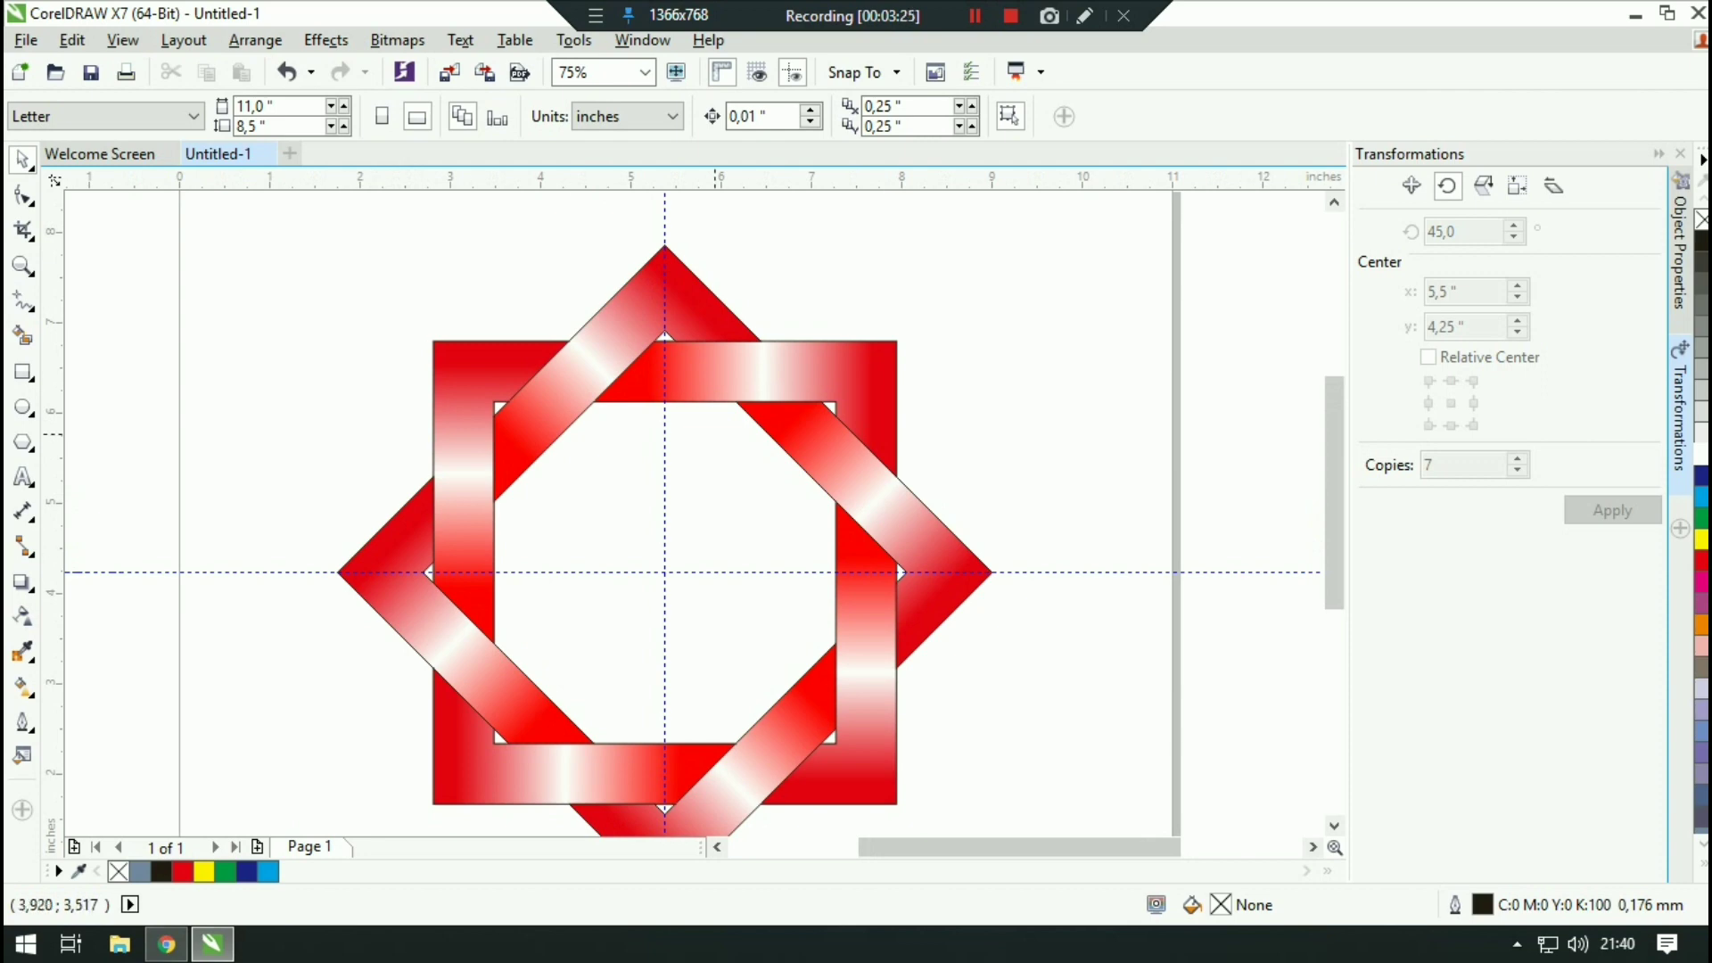
left_click_drag(695, 577, 760, 520)
scroll(810, 520, "down", 1)
scroll(833, 490, "up", 2)
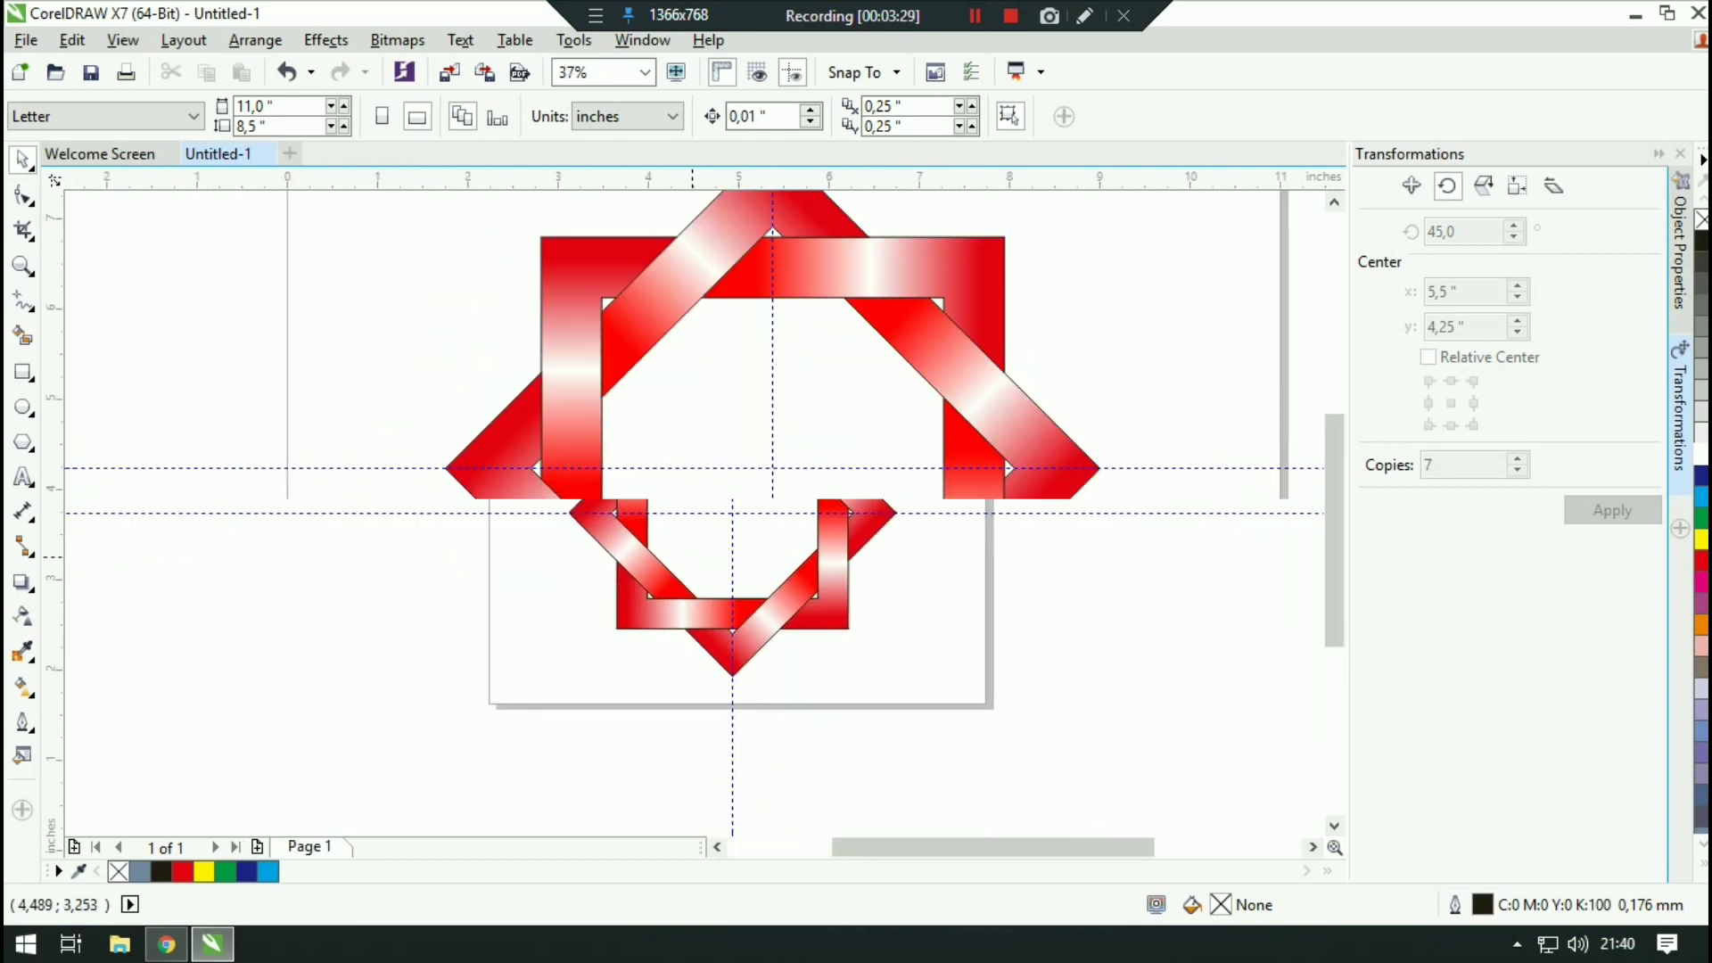
left_click(1223, 468)
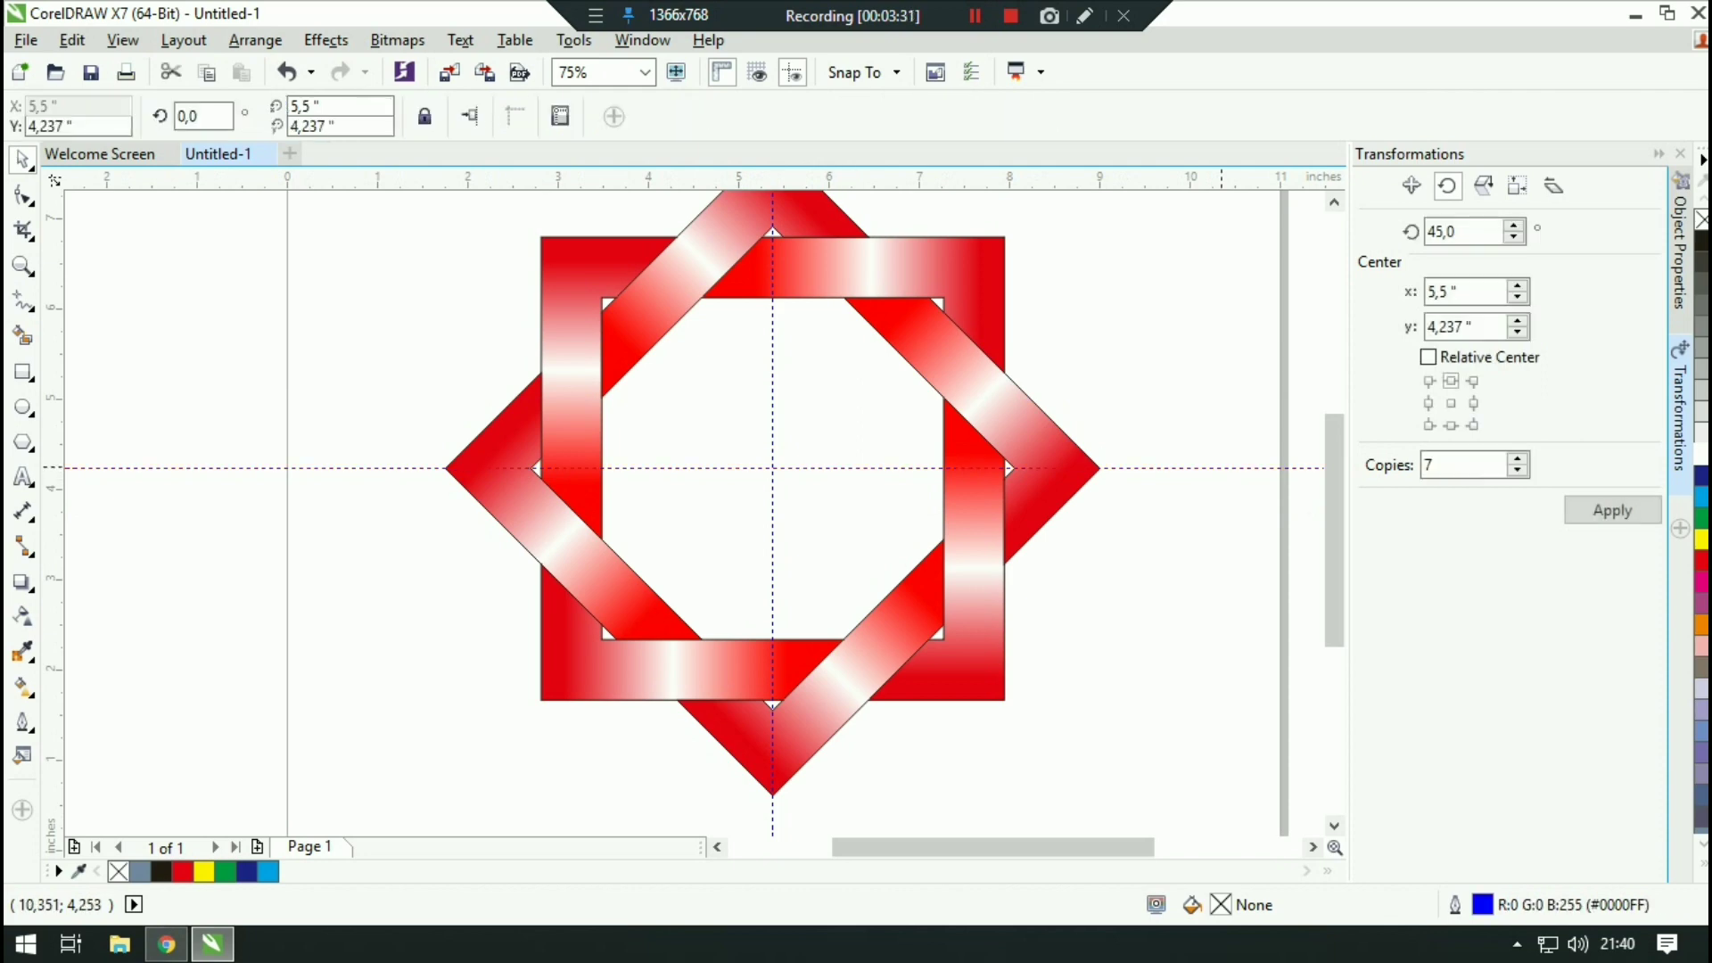
key("Delete")
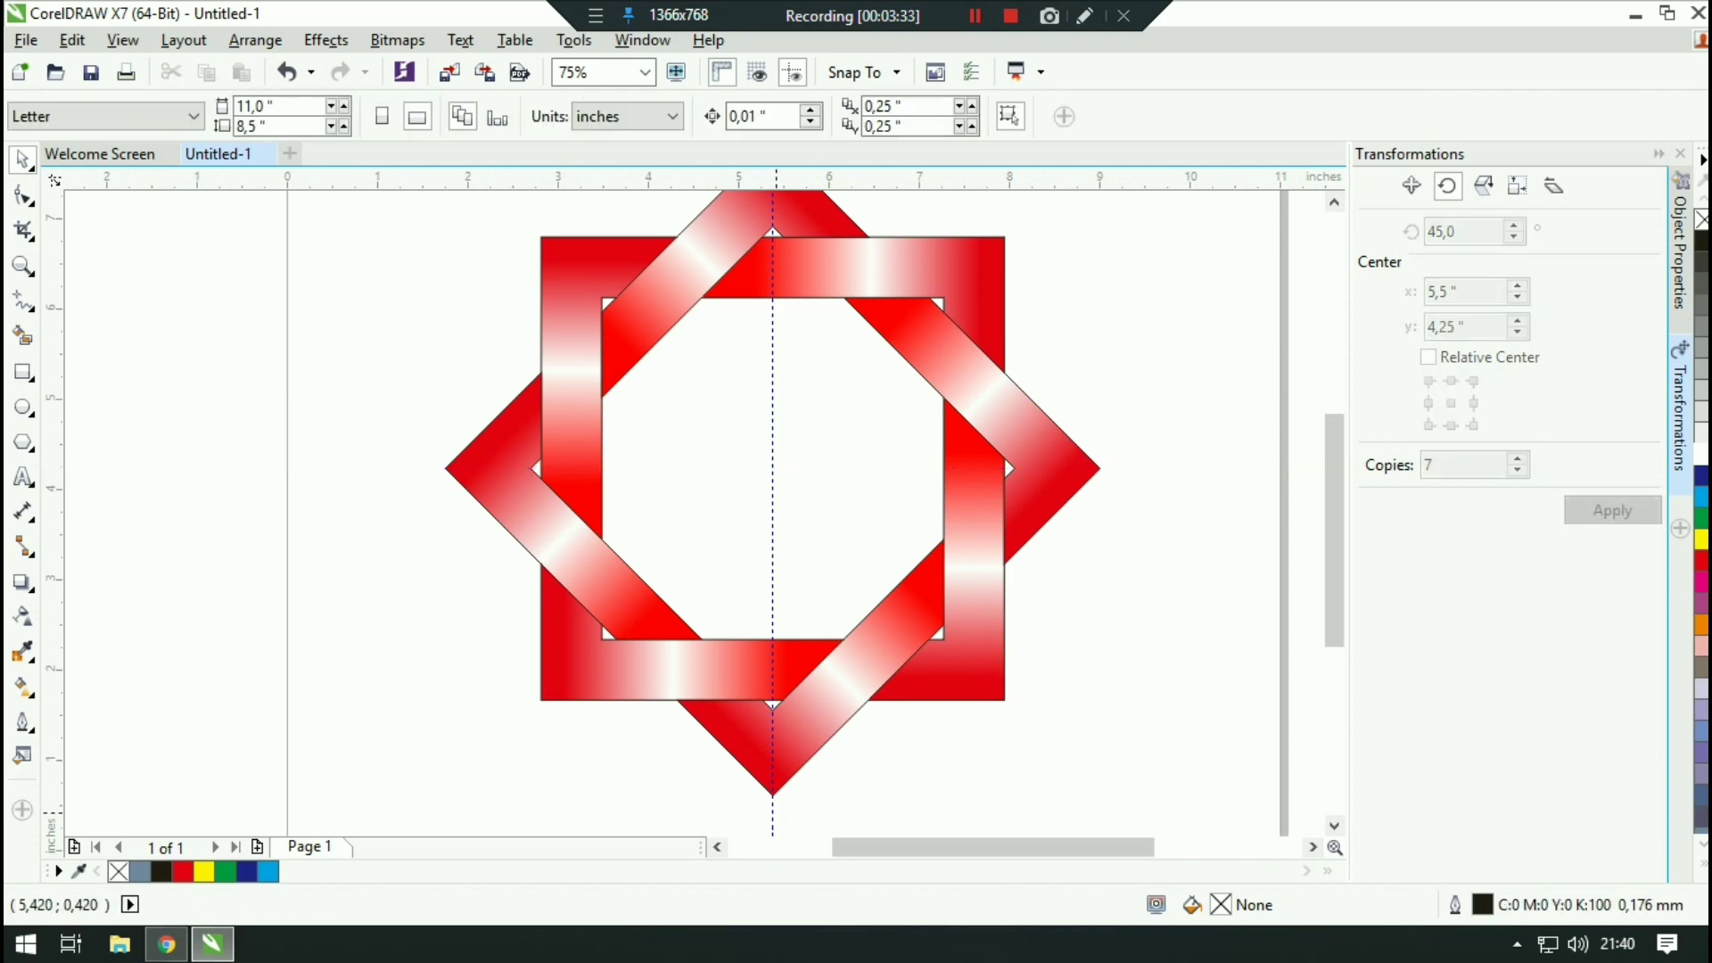
left_click(772, 813)
key("Delete")
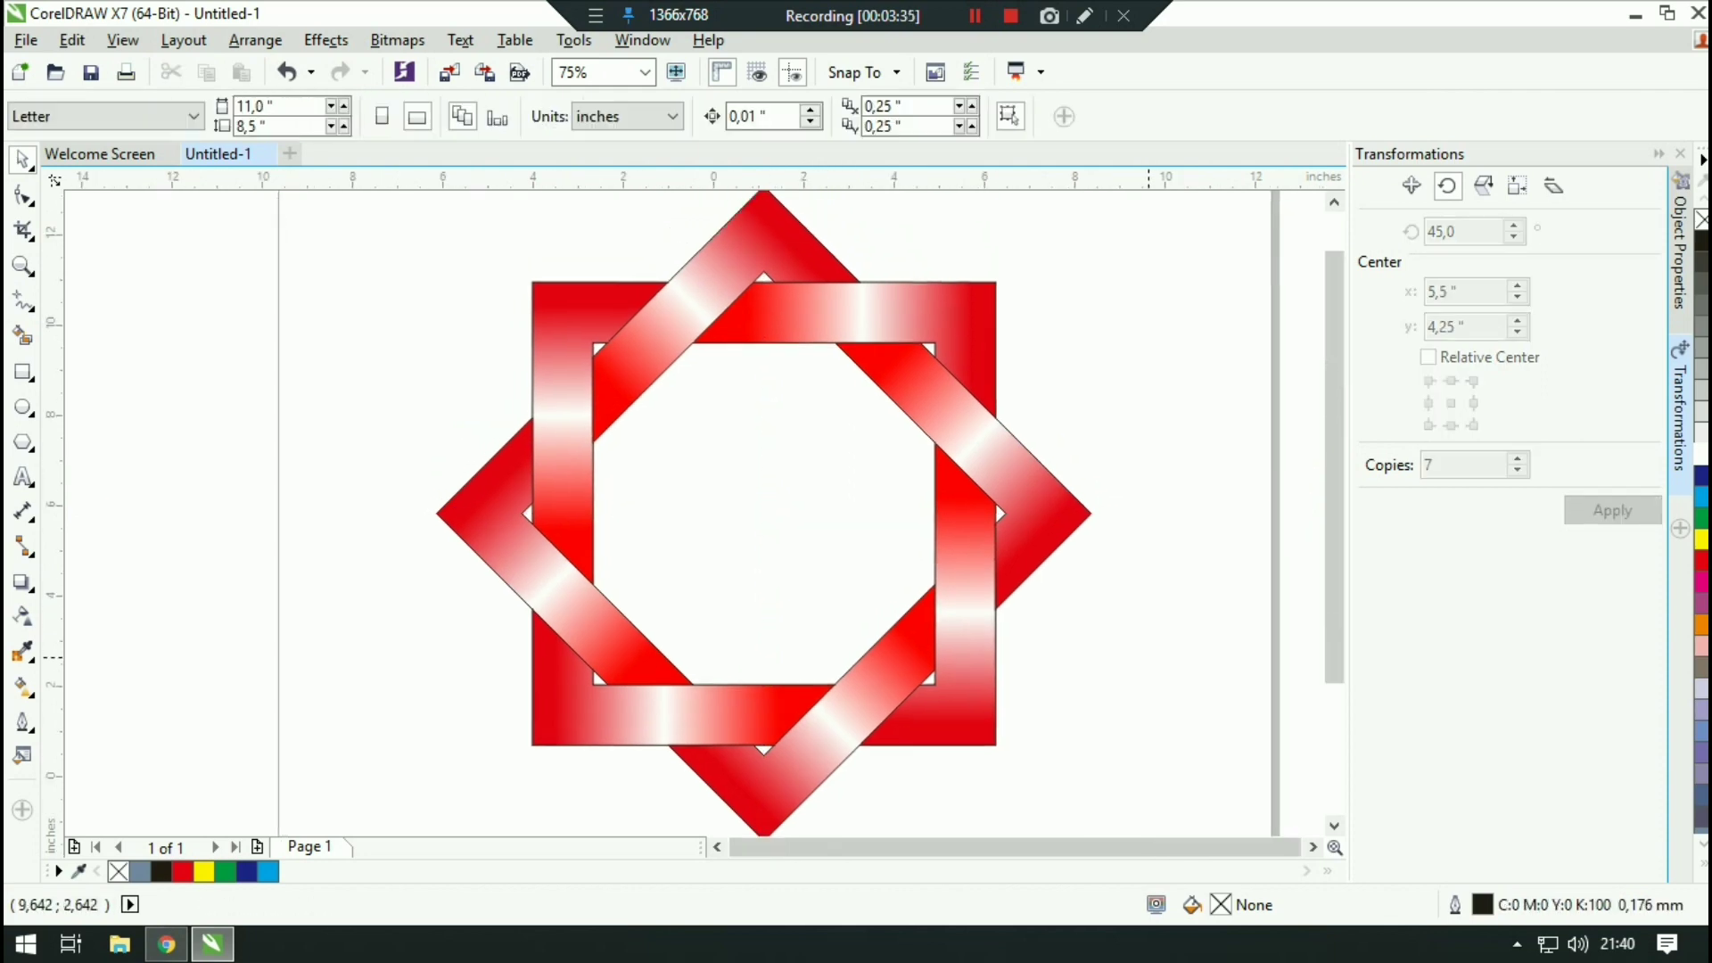
scroll(1149, 657, "down", 2)
scroll(1149, 657, "up", 2)
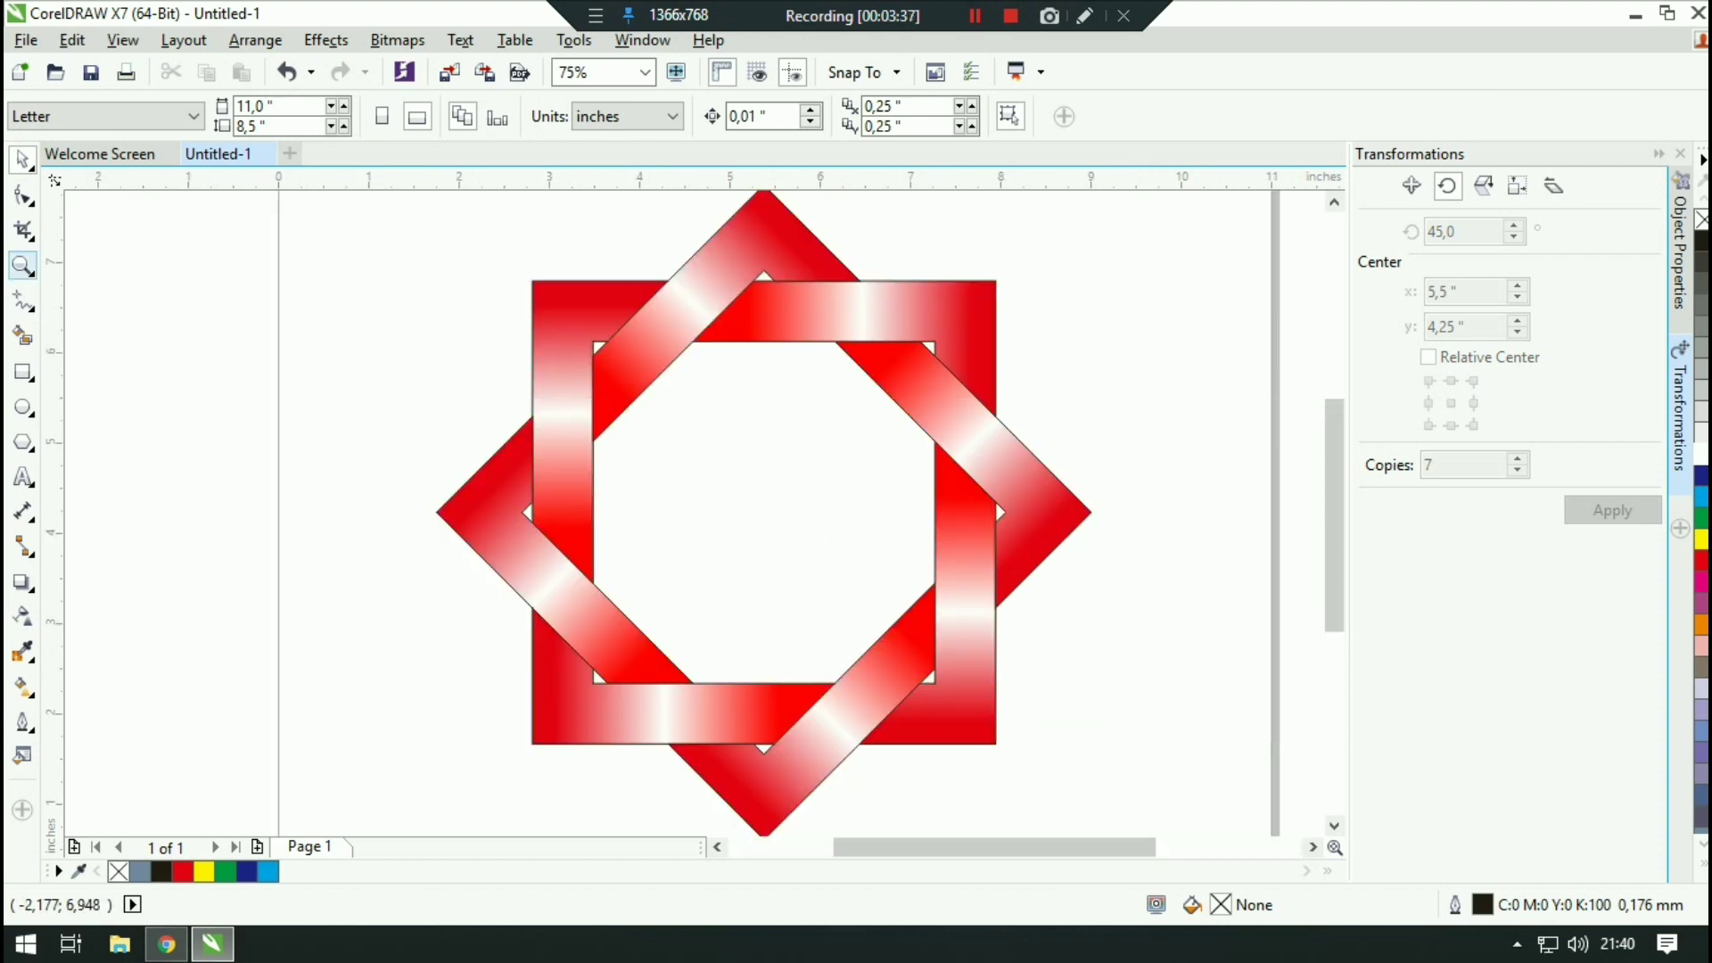
left_click(22, 581)
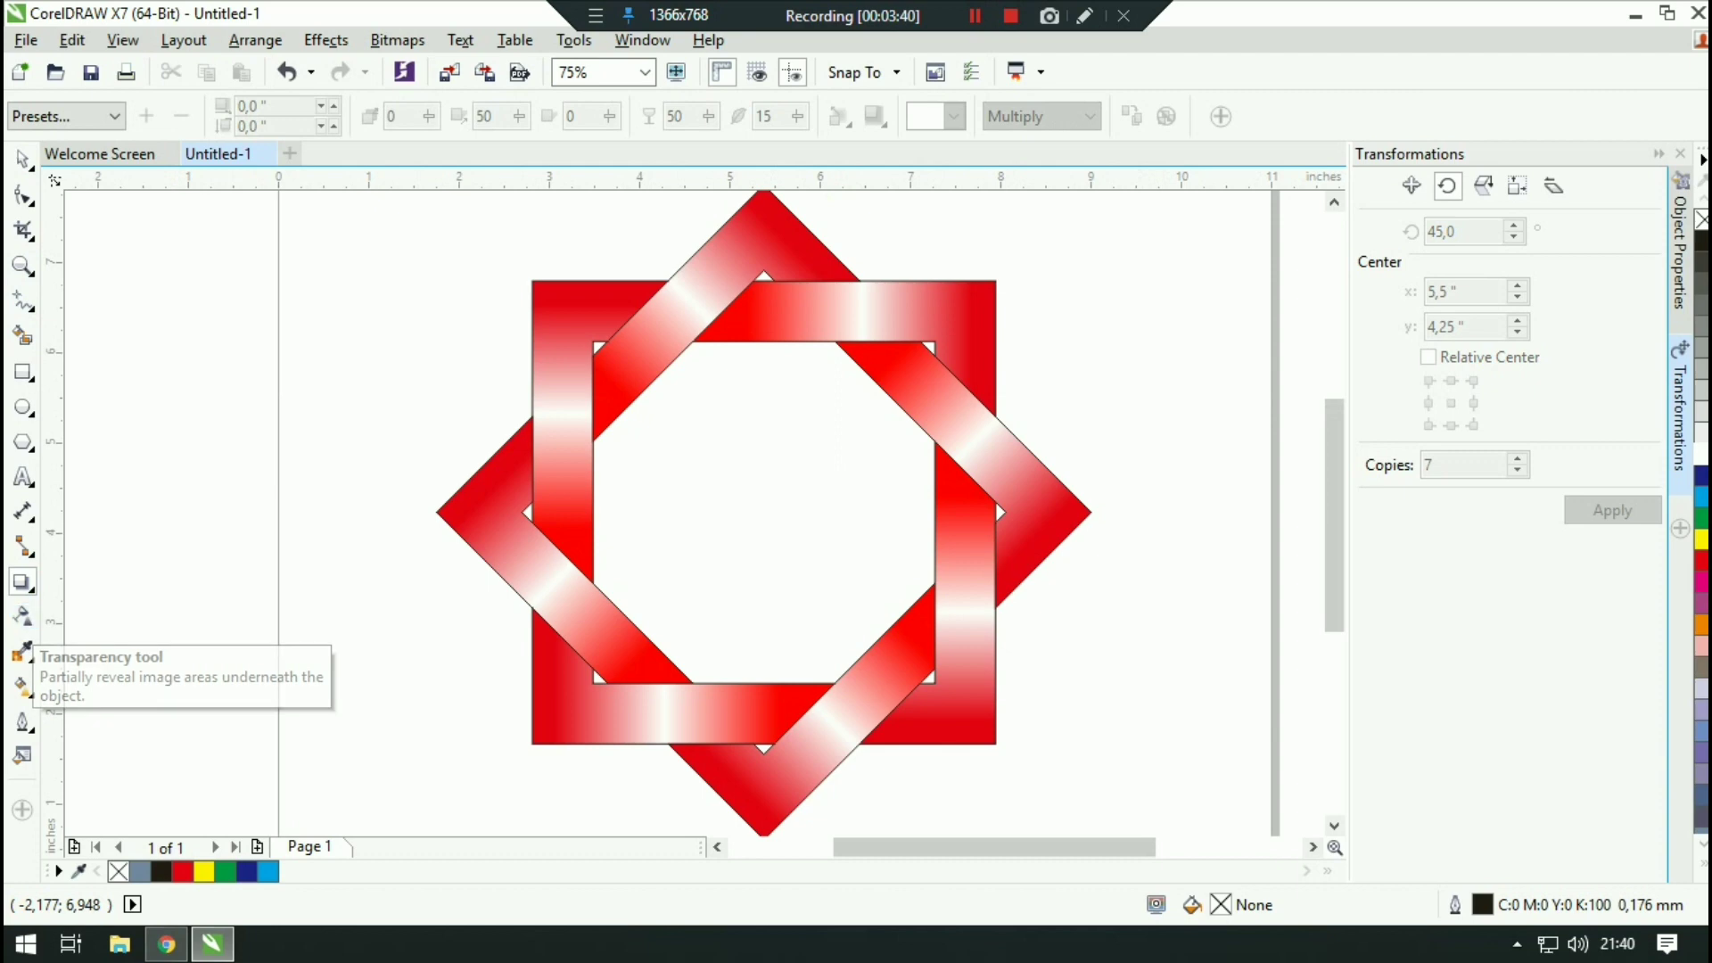
left_click(30, 587)
left_click(113, 607)
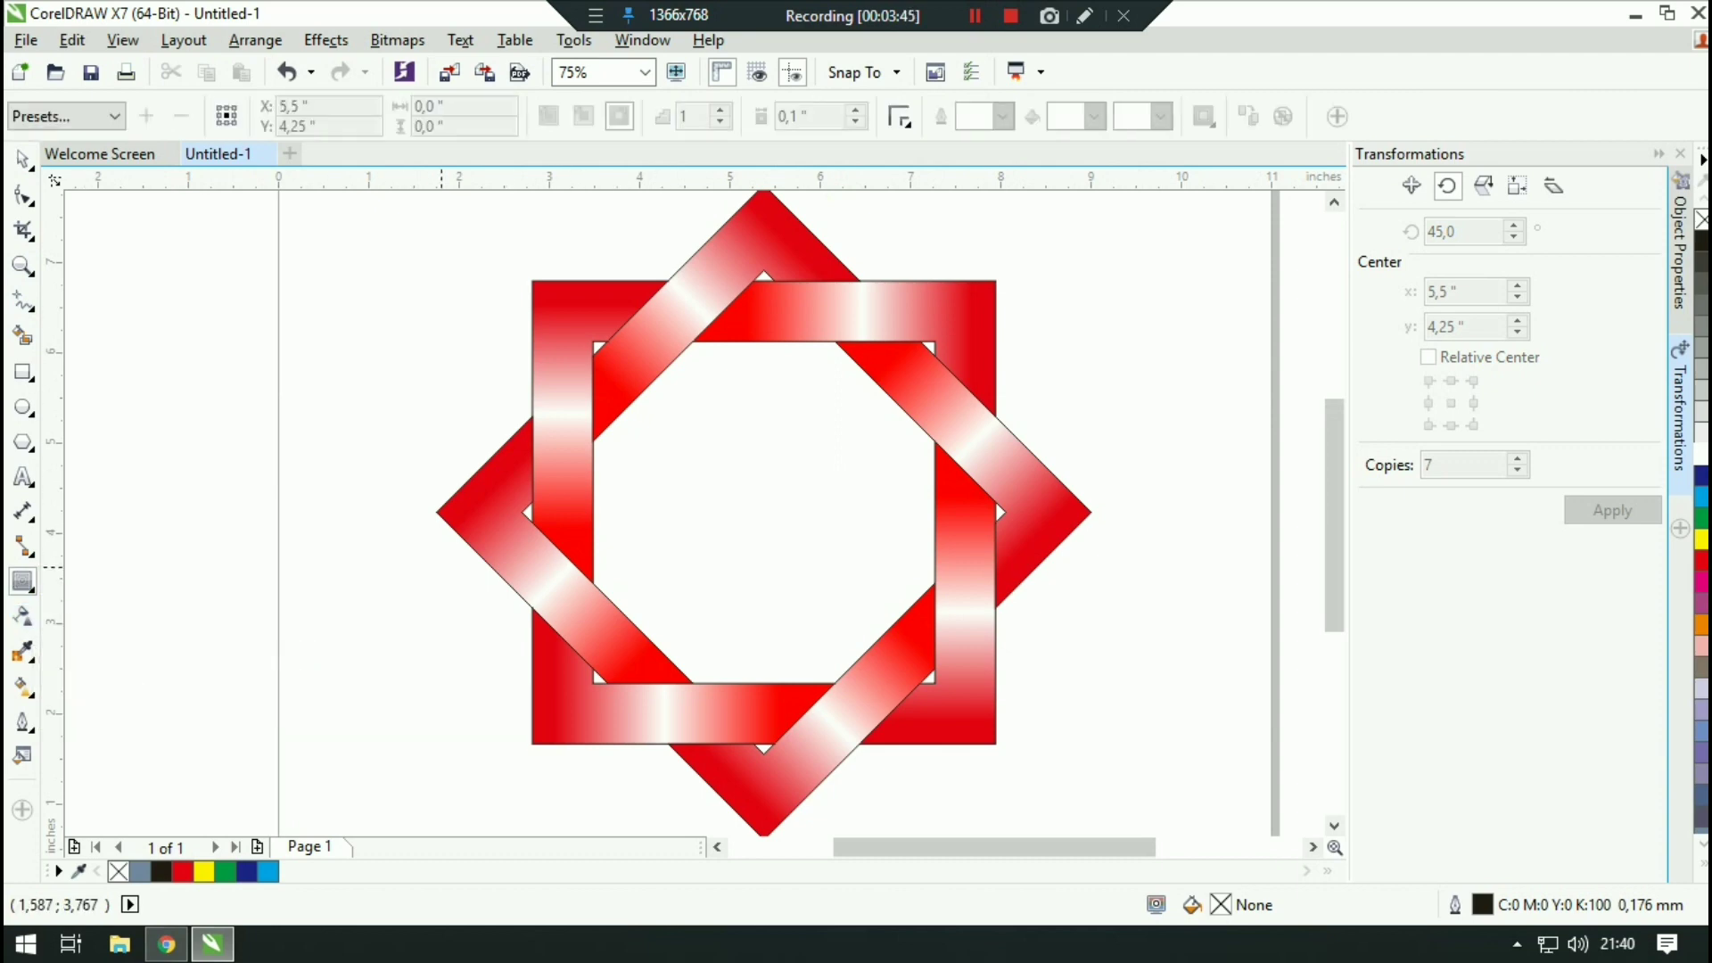
left_click(562, 303)
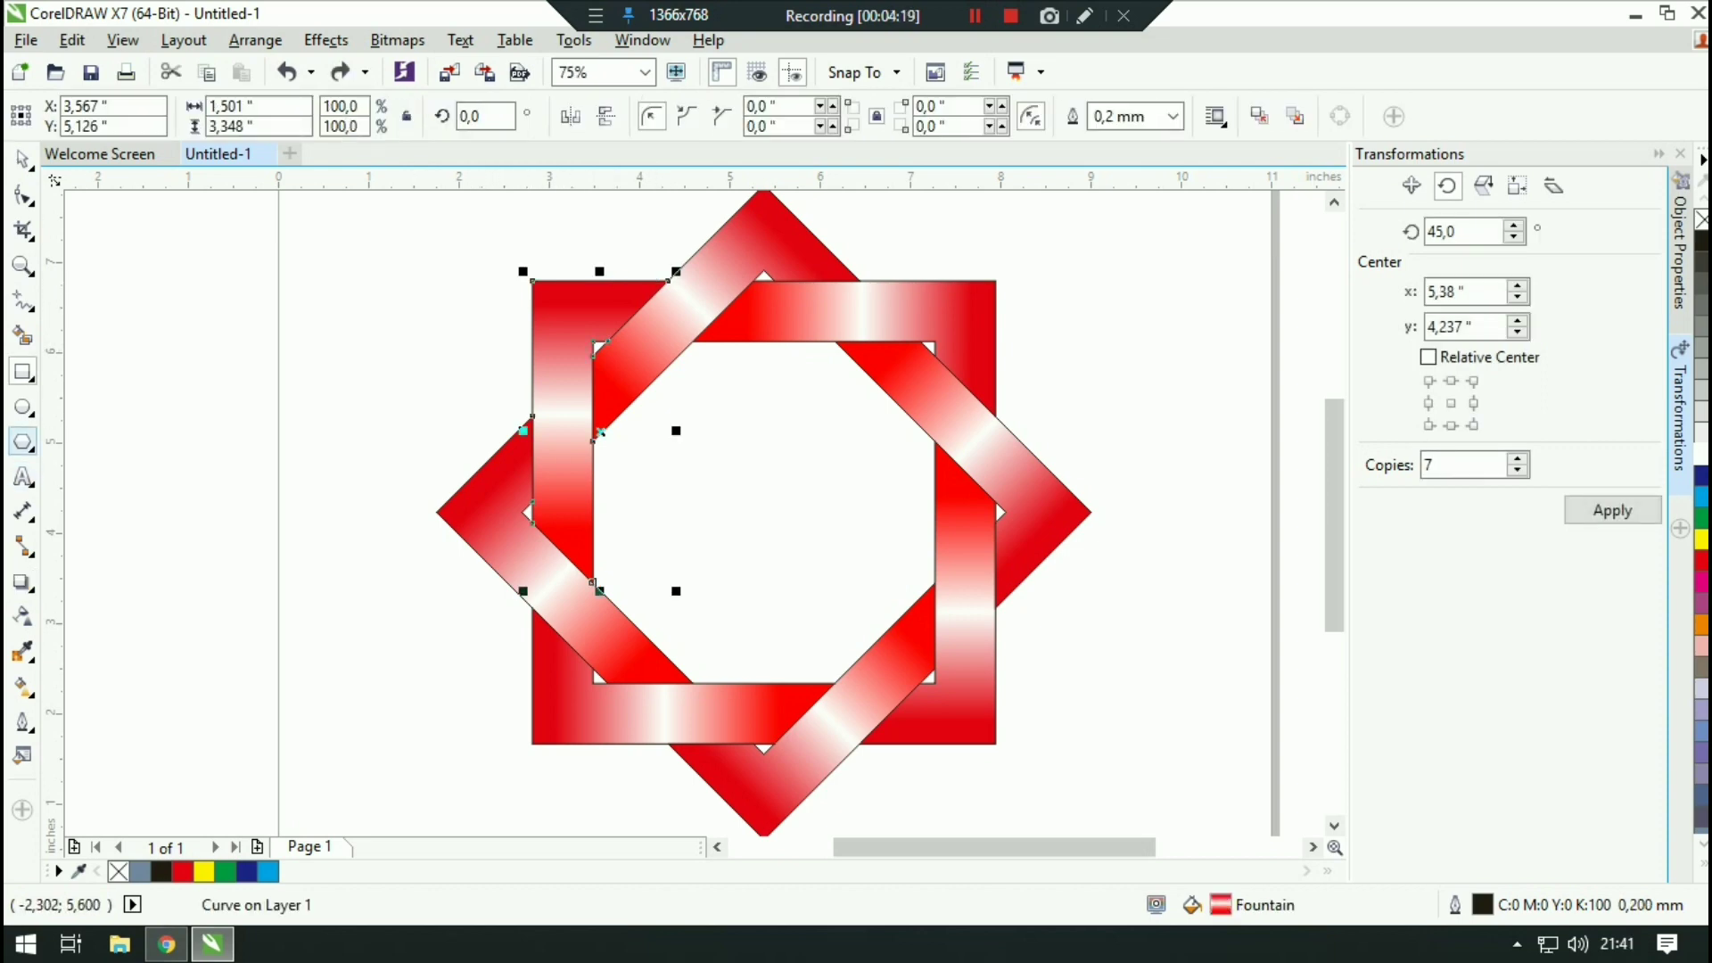
Step: Draw a polygon about 1.26 by 0.67 inches over the upper-left band crossing and set it to 3 sides
left_click(23, 440)
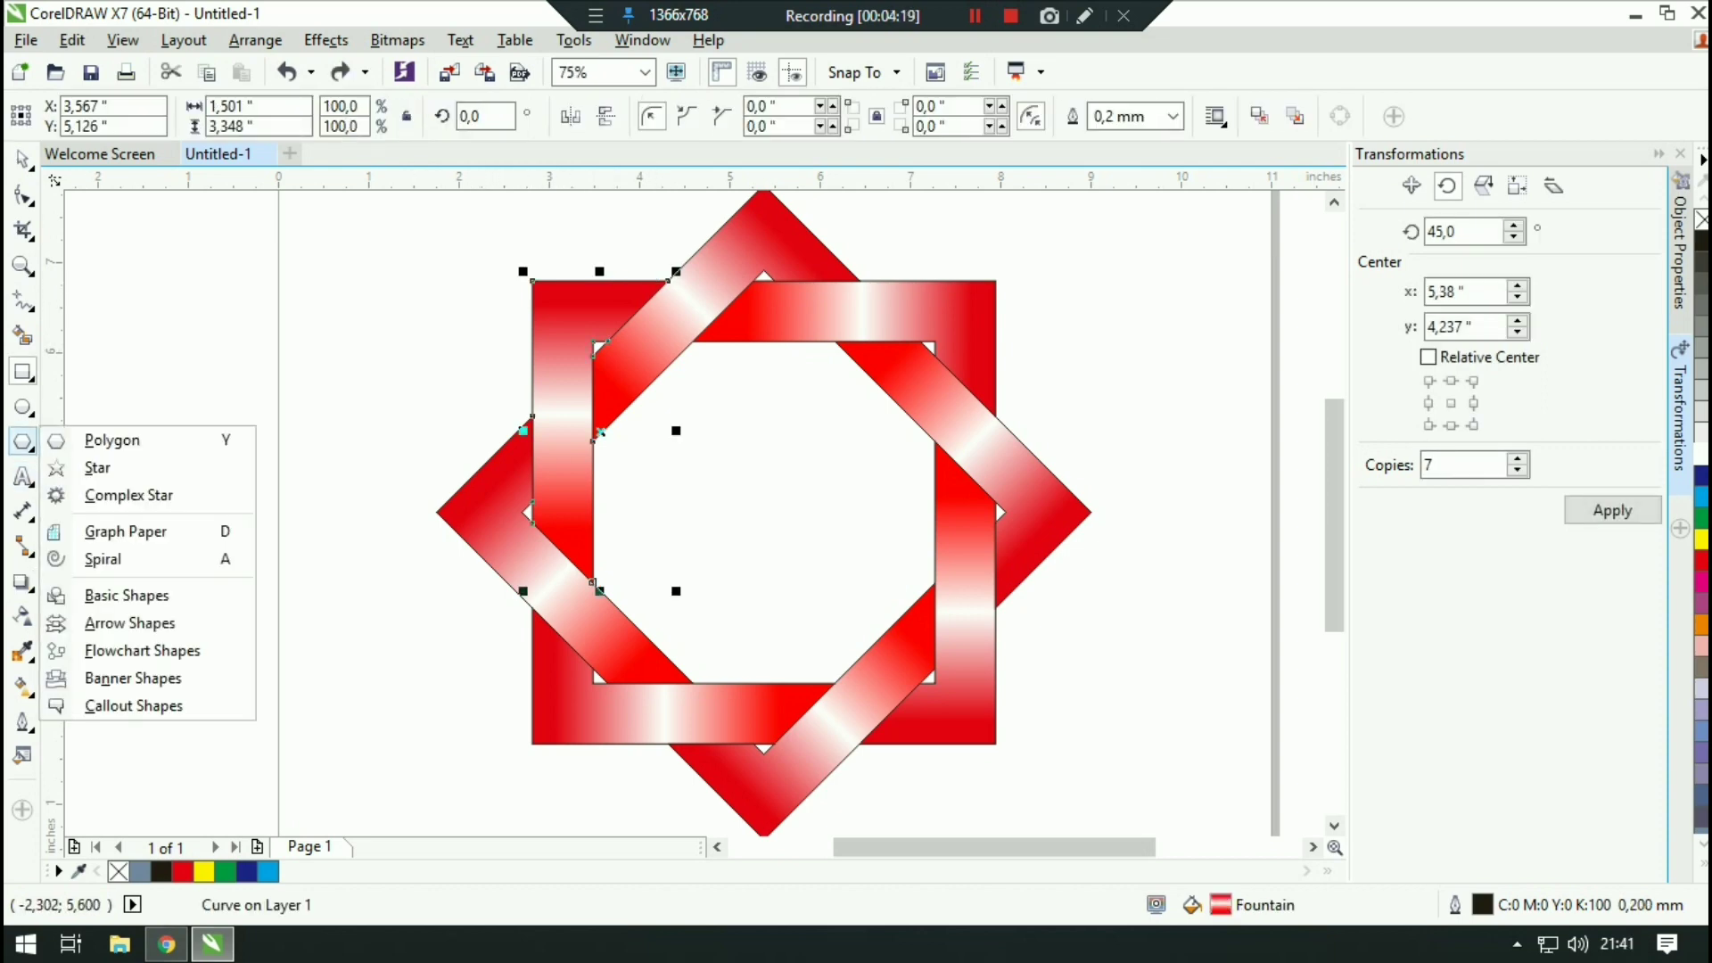
left_click(114, 439)
left_click_drag(612, 281, 729, 342)
left_click(705, 123)
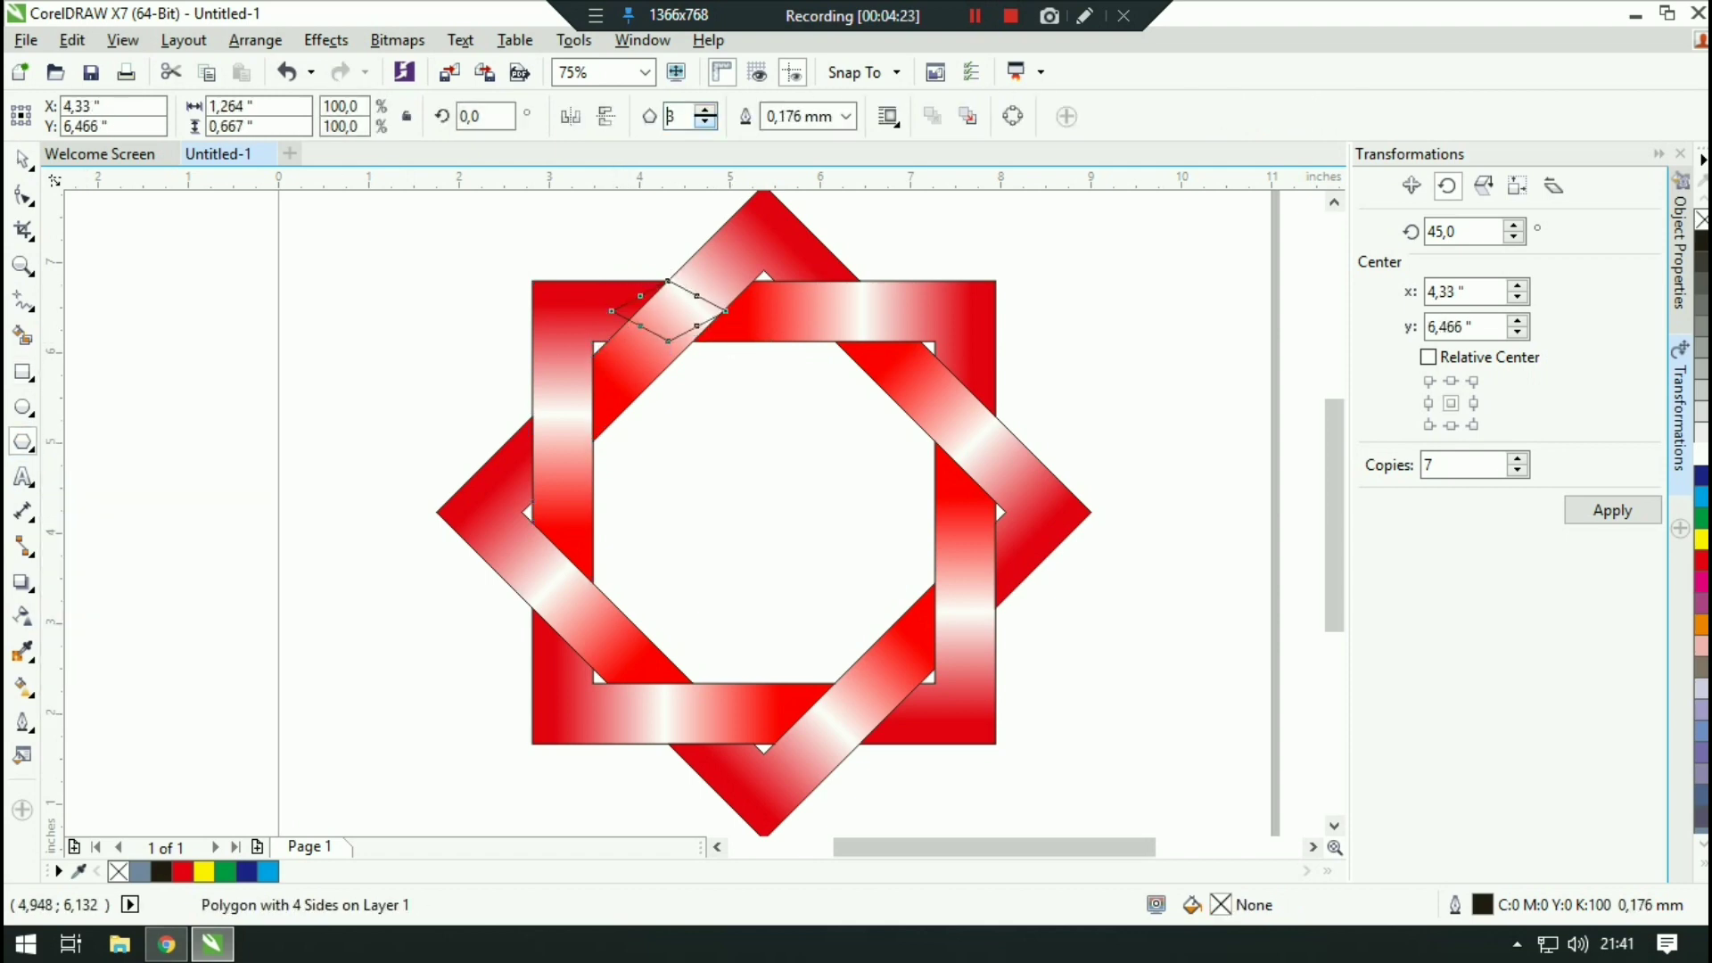
left_click(705, 122)
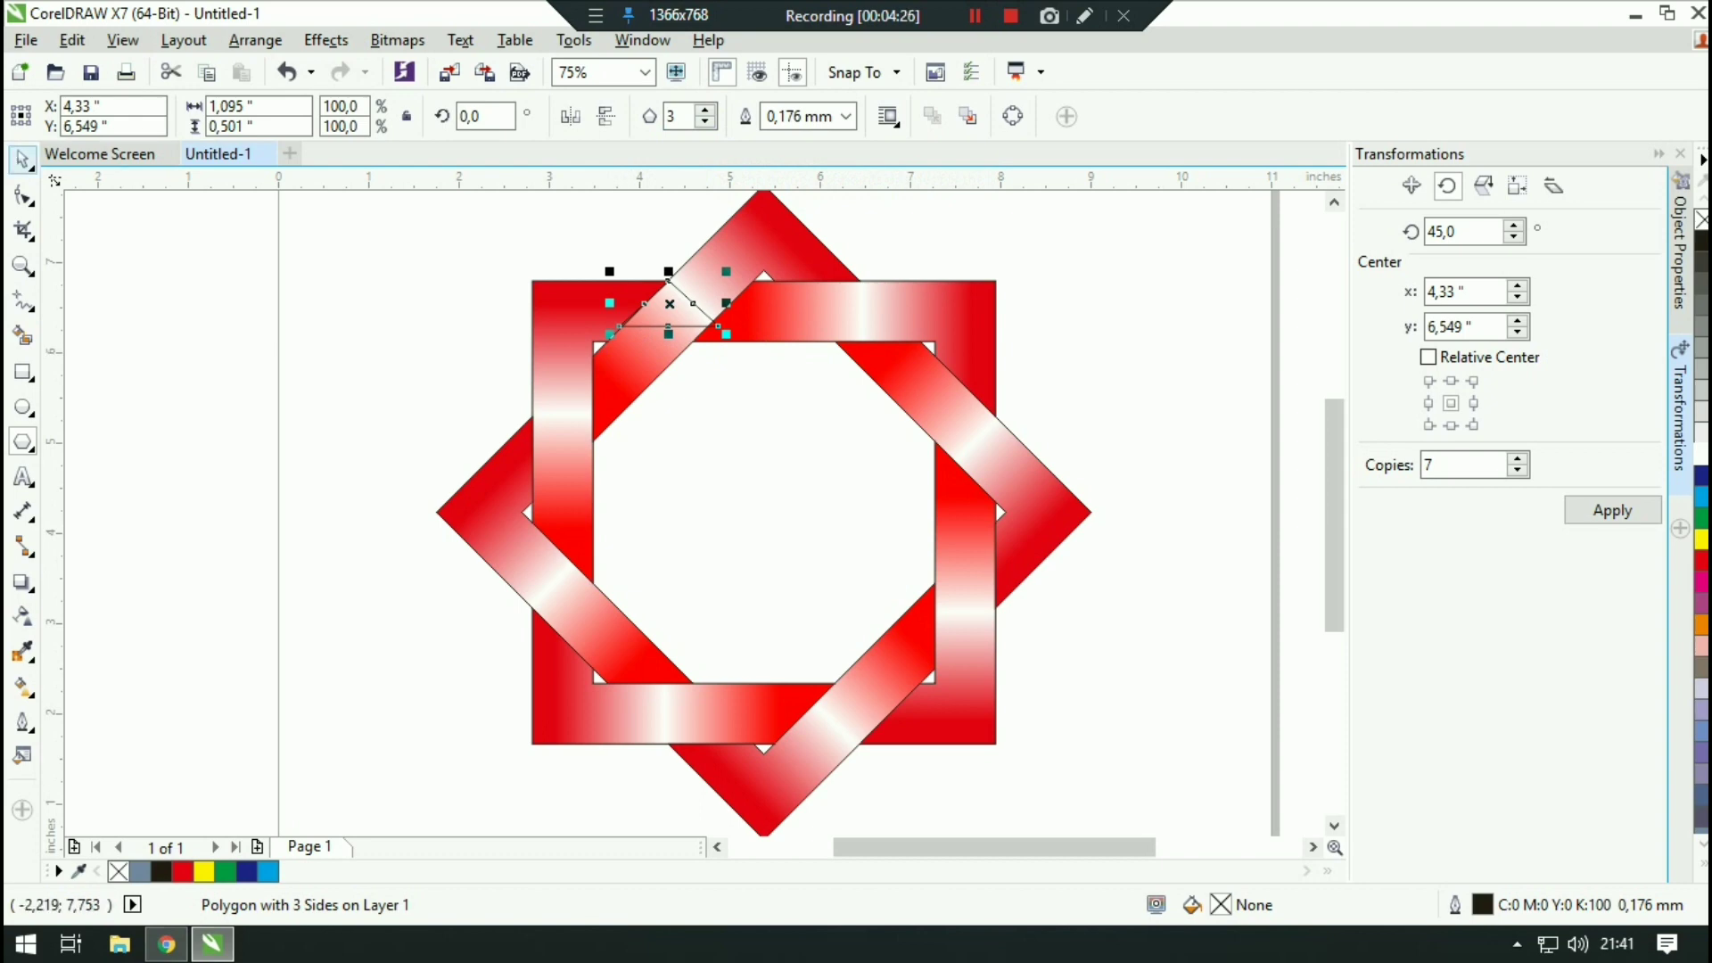
Step: Stretch the triangle downward to the horizontal band's inner edge, making it about 0.667 inches high
left_click(22, 160)
scroll(636, 328, "up", 2)
left_click_drag(764, 326, 764, 386)
left_click_drag(887, 468, 909, 675)
left_click_drag(805, 513, 923, 504)
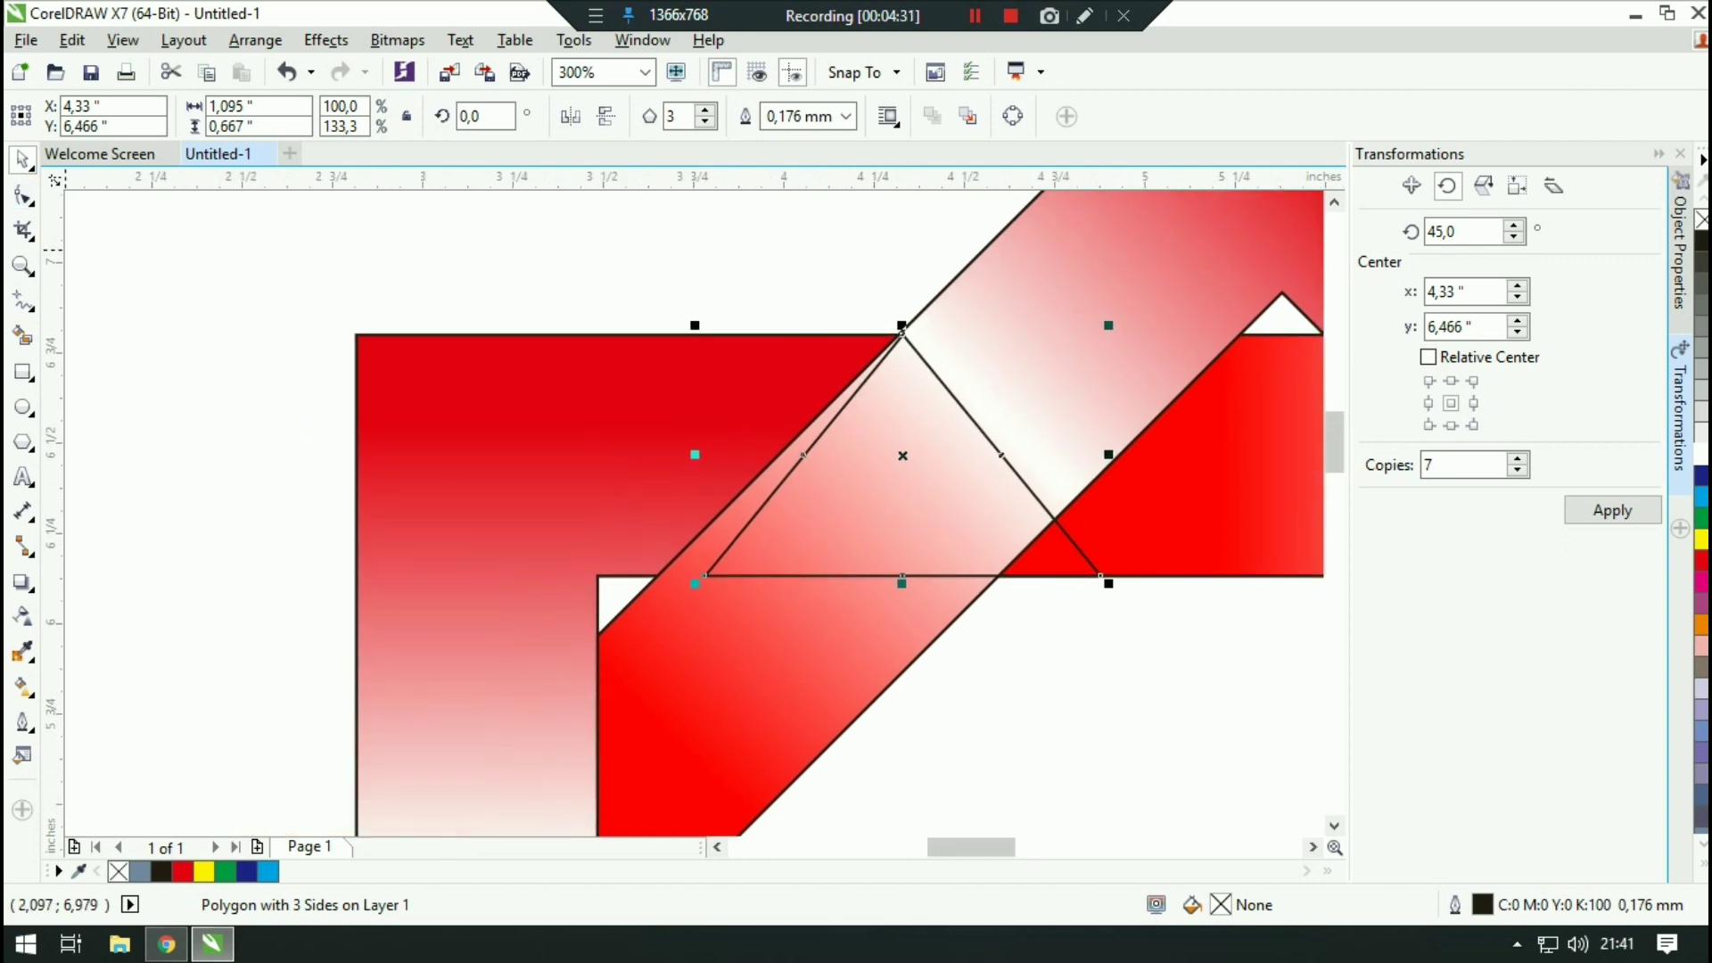
Step: Reshape the triangle by its nodes so its upper-left side runs along the diagonal band's outer edge
left_click(23, 196)
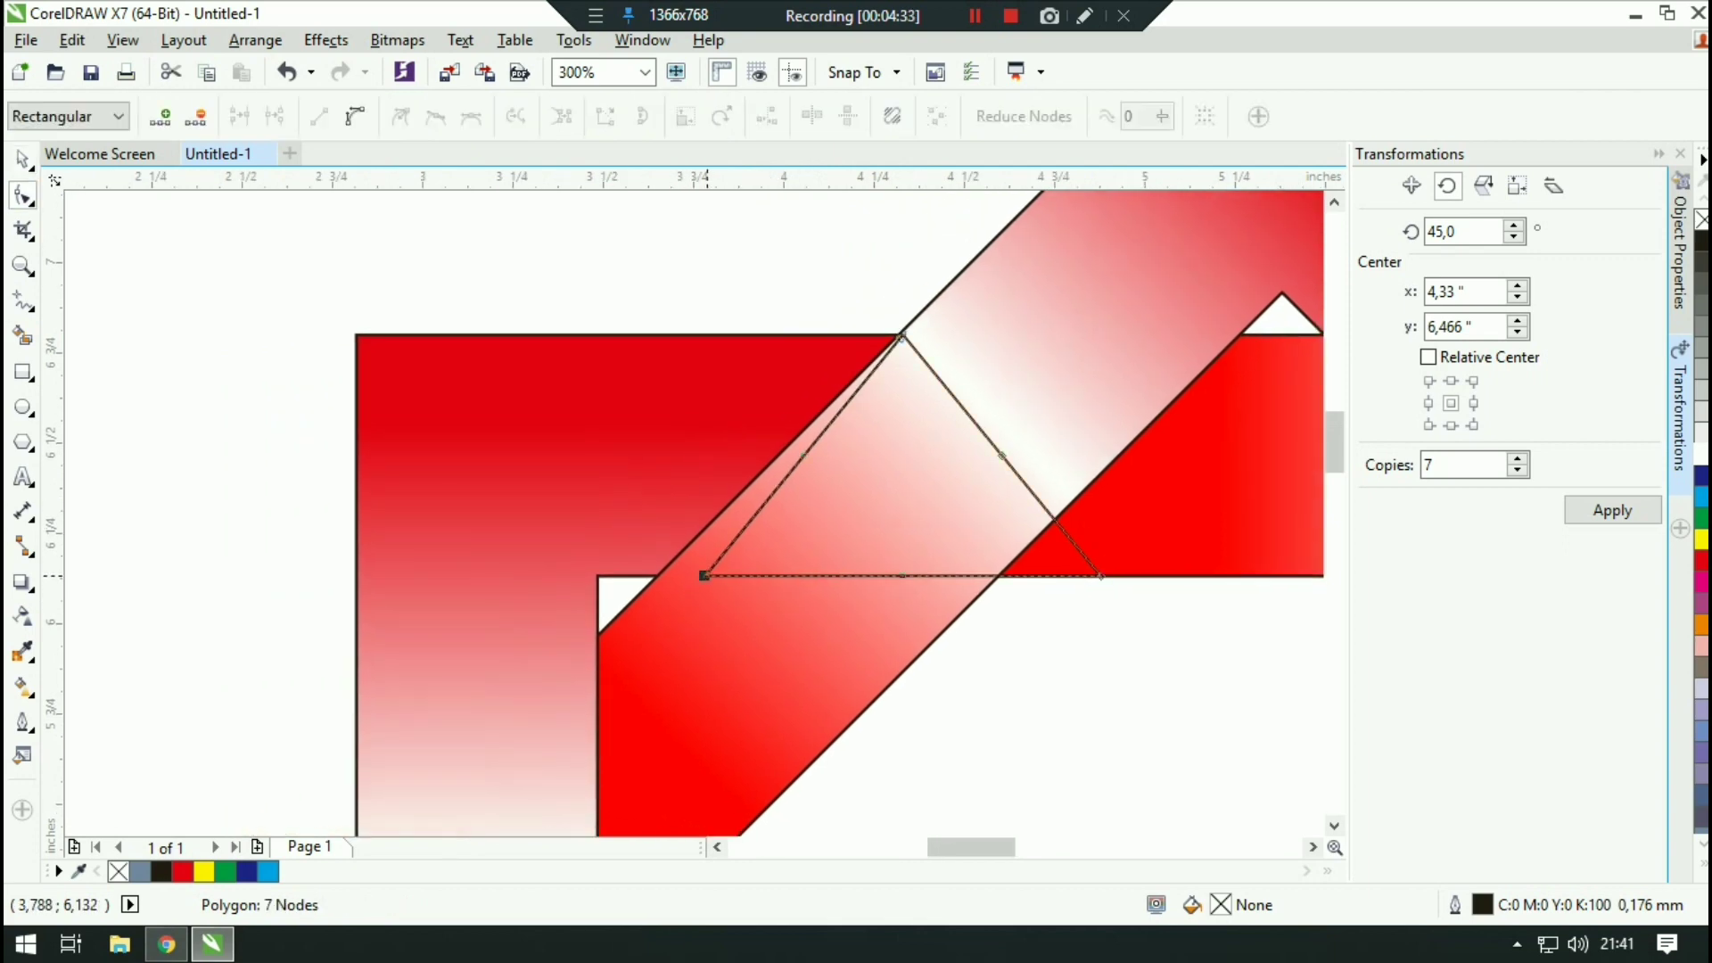
left_click_drag(705, 575, 657, 575)
left_click_drag(924, 308, 899, 335)
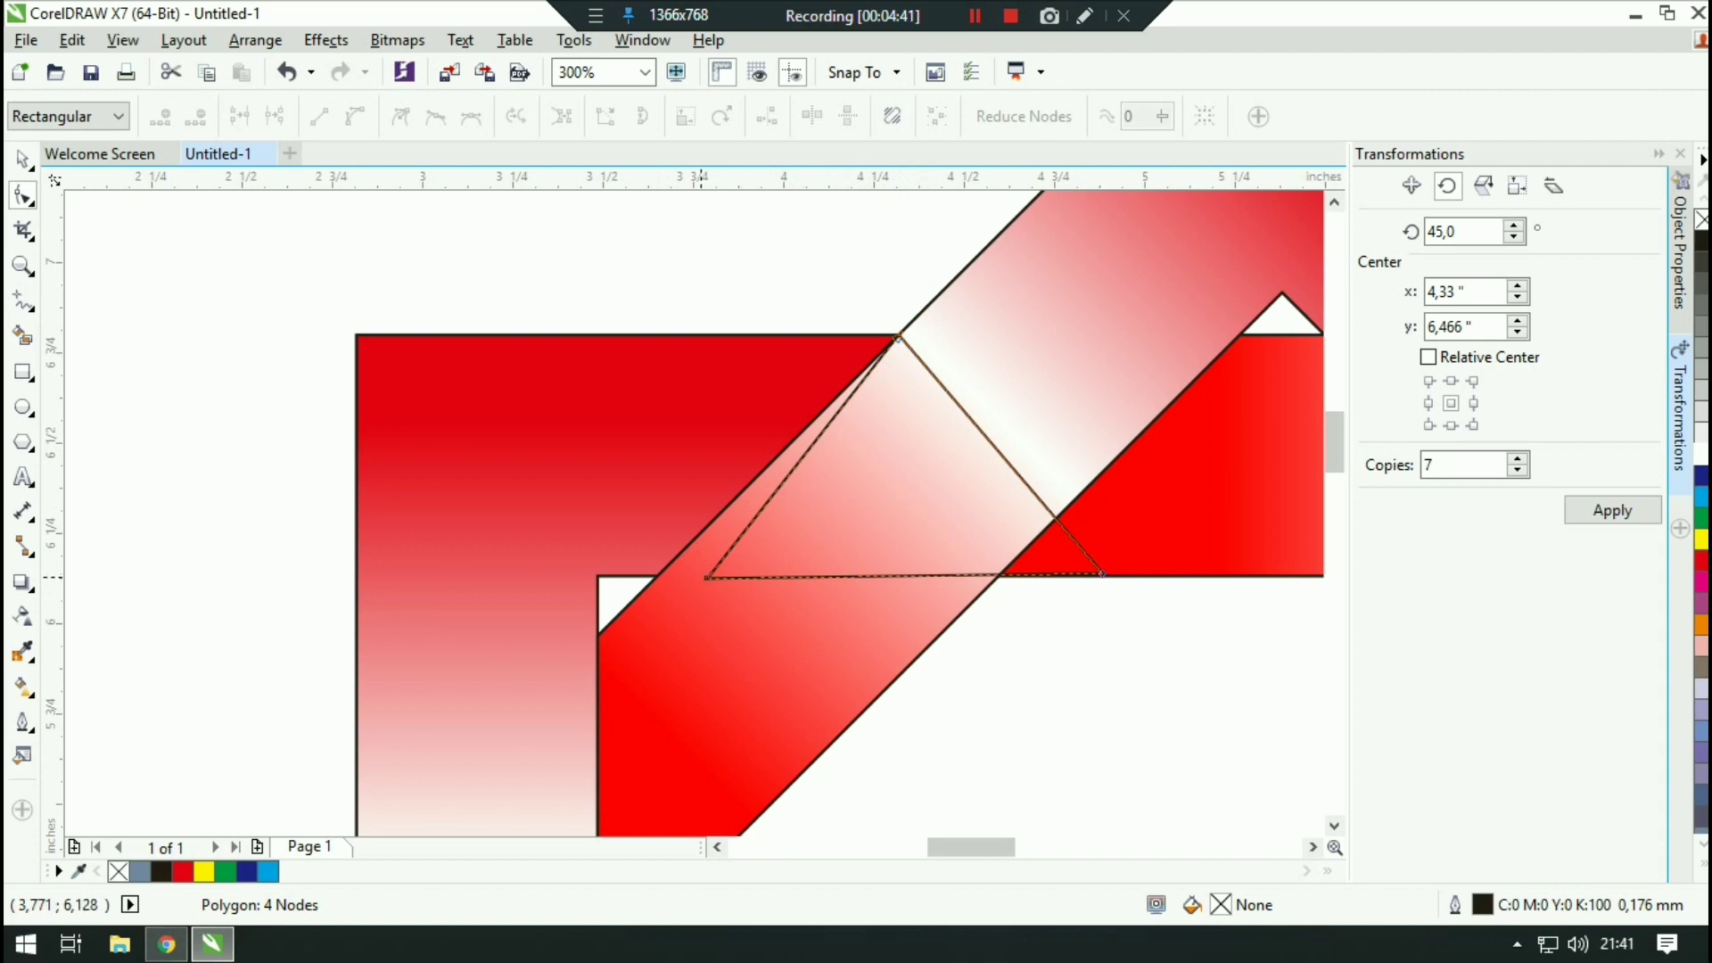
left_click_drag(707, 577, 657, 576)
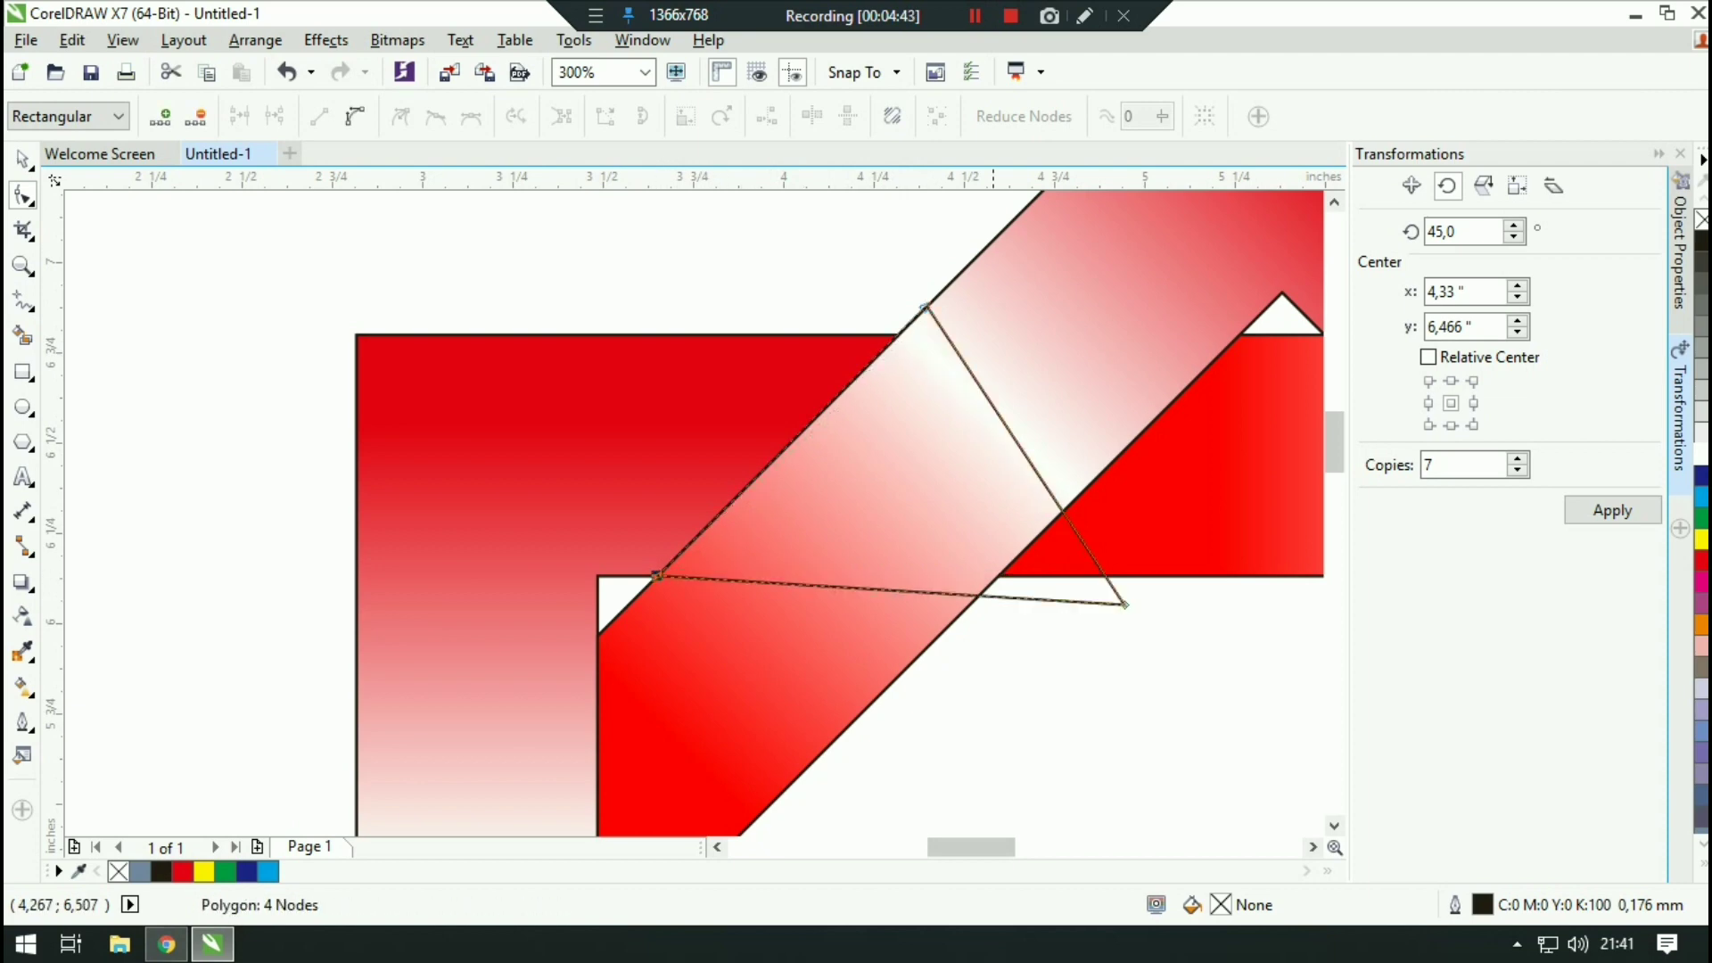
mouse_move(925, 305)
left_mouse_down()
mouse_move(907, 322)
mouse_move(925, 309)
left_mouse_up()
key("space")
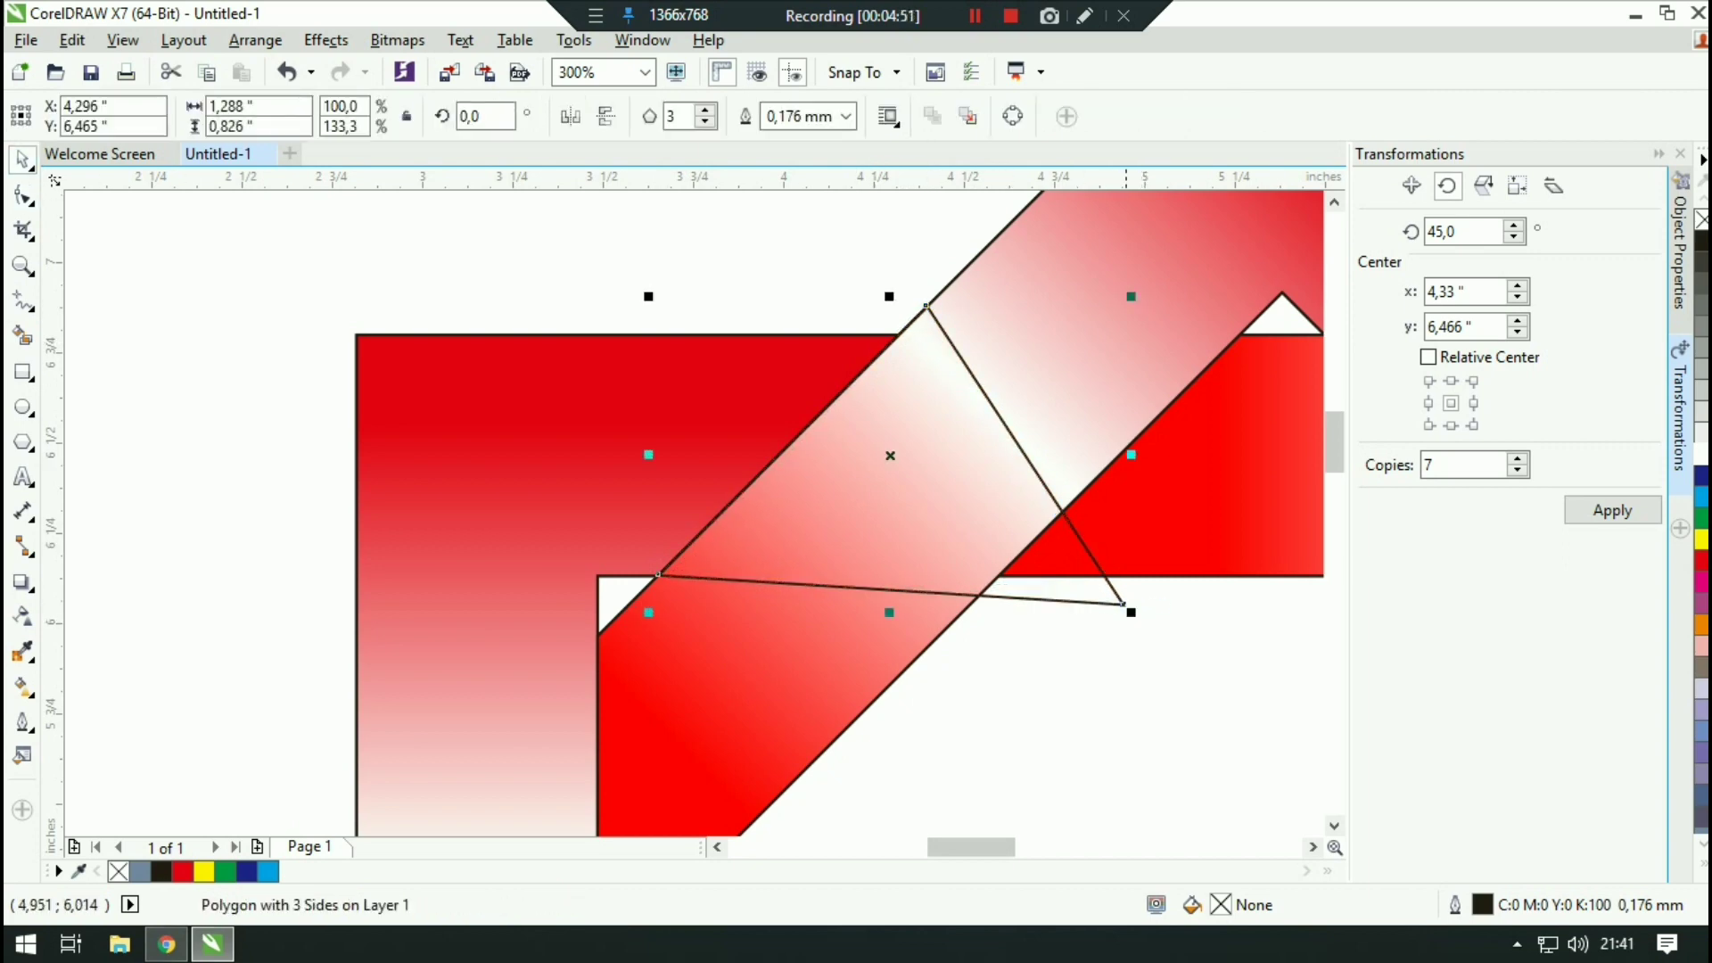
Step: Scale the triangle to about 1.171 by 0.751 inches and realign its long side with the diagonal band's outer edge
left_click_drag(1130, 612, 1089, 585)
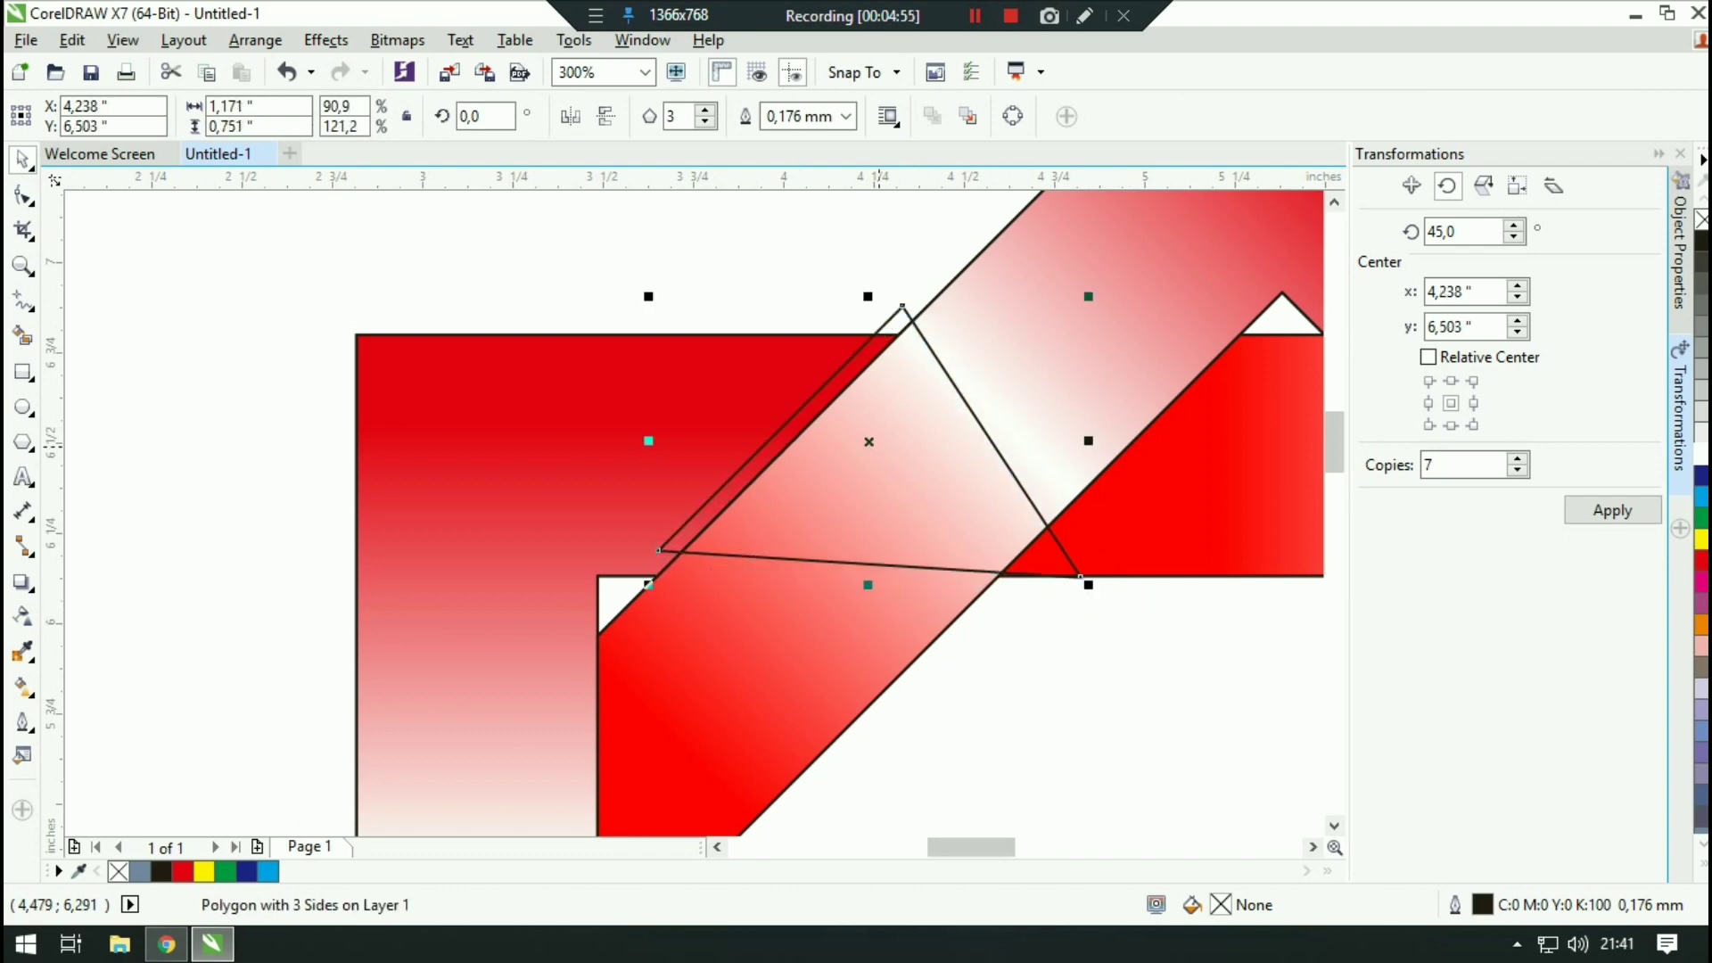
left_click_drag(869, 442, 874, 464)
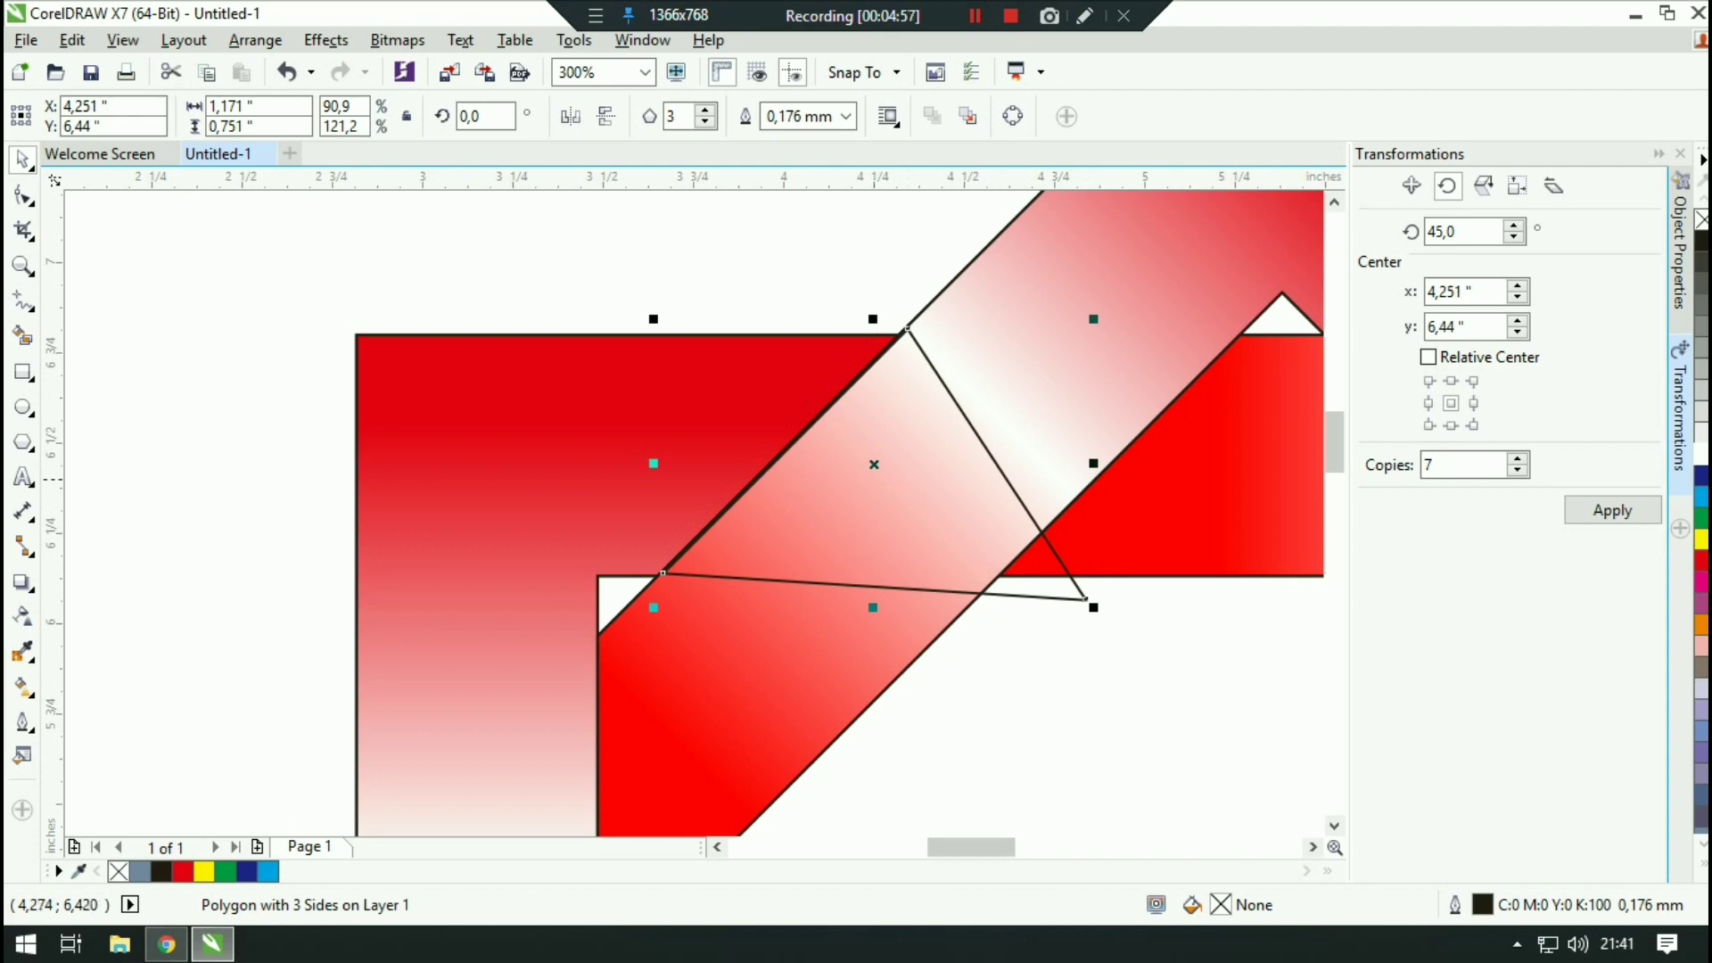
key("Left")
key("Left")
key("Down")
key("Right")
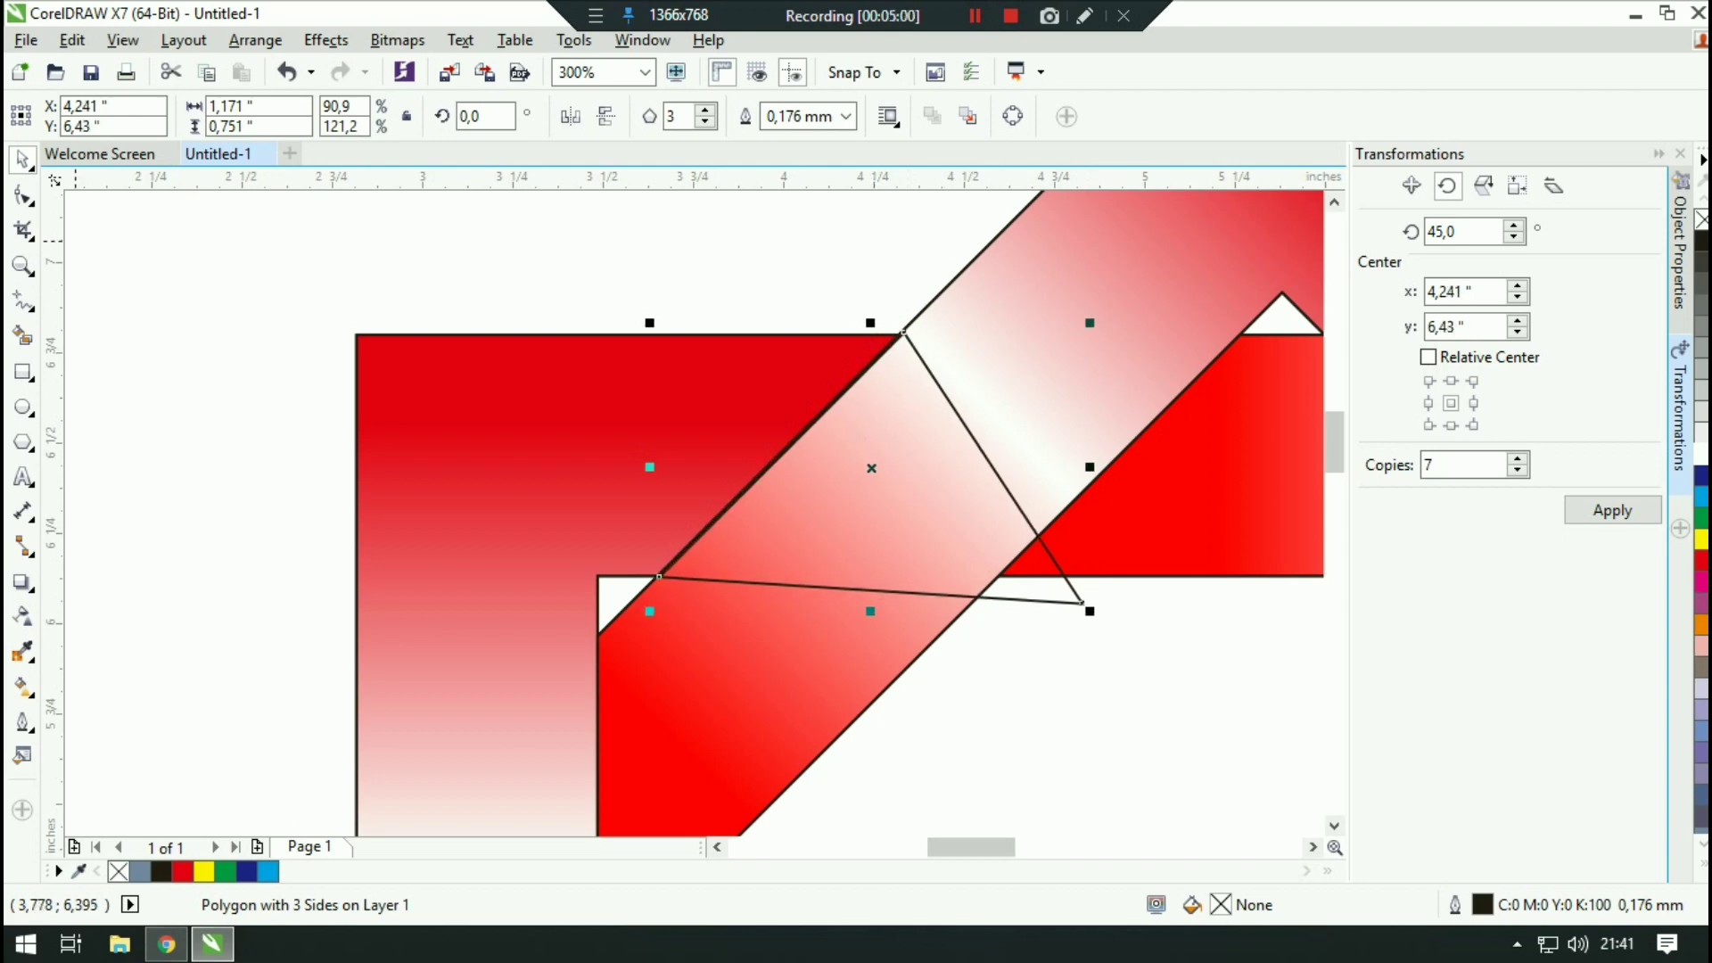
Step: Fill the triangle with cyan and cast a drop shadow from it toward the upper left, over the square band's corner
left_click(927, 486)
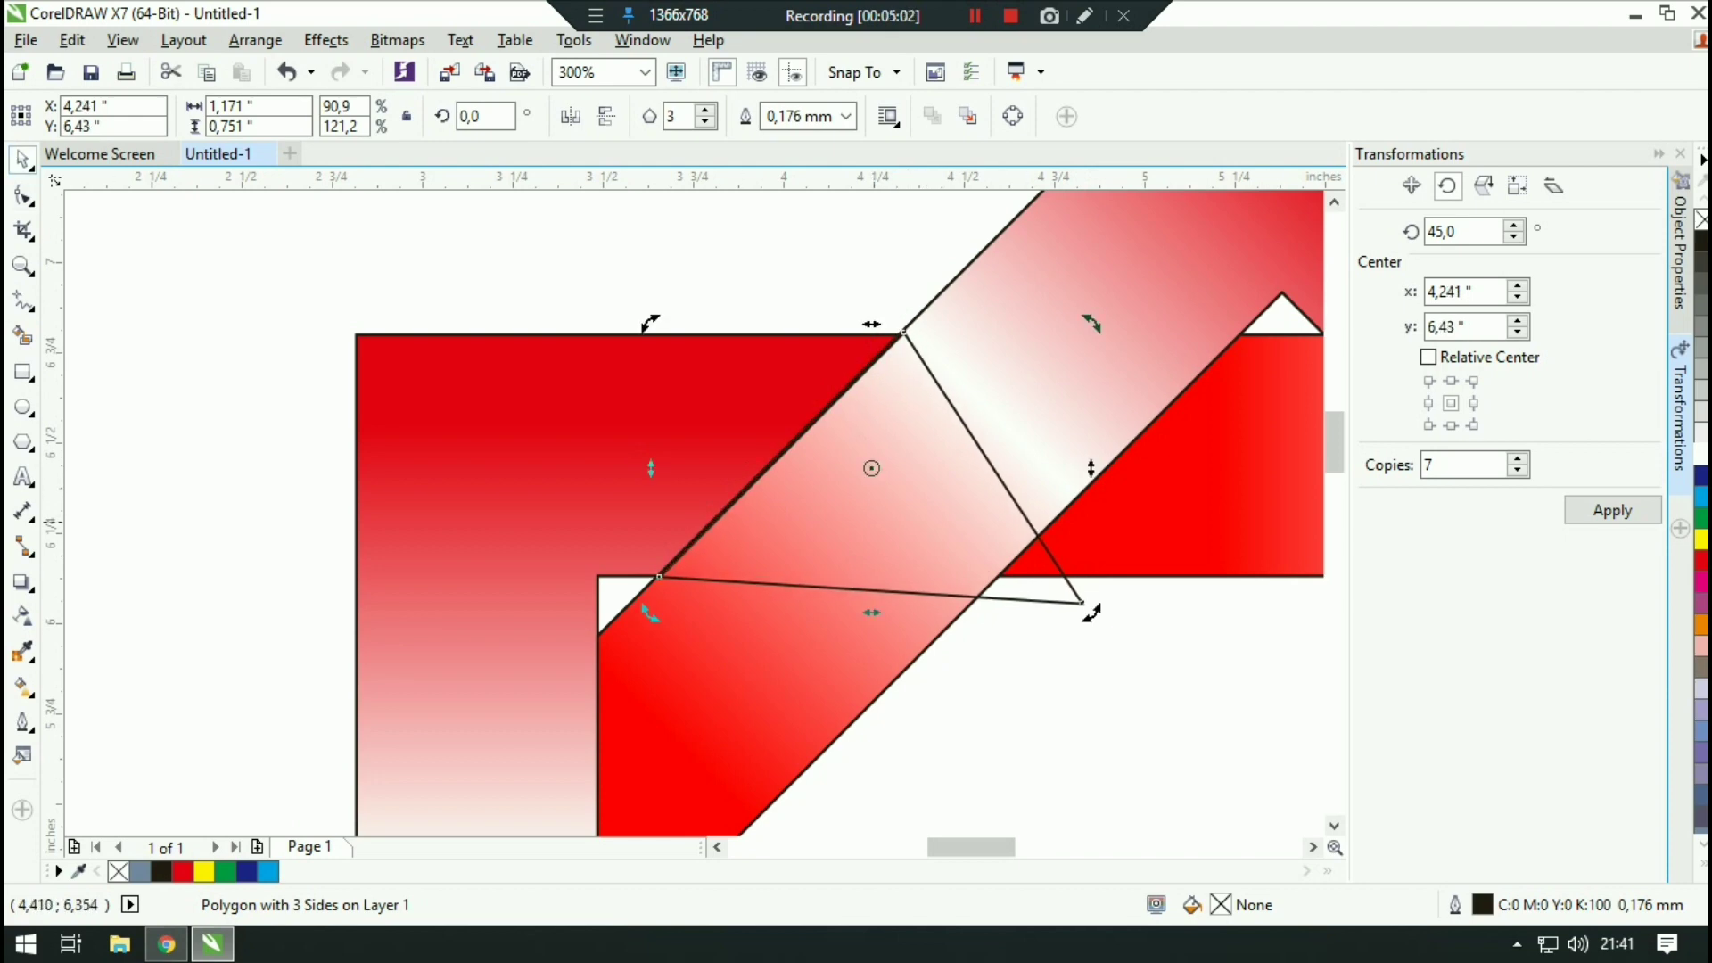
left_click(1045, 506)
left_click(834, 499)
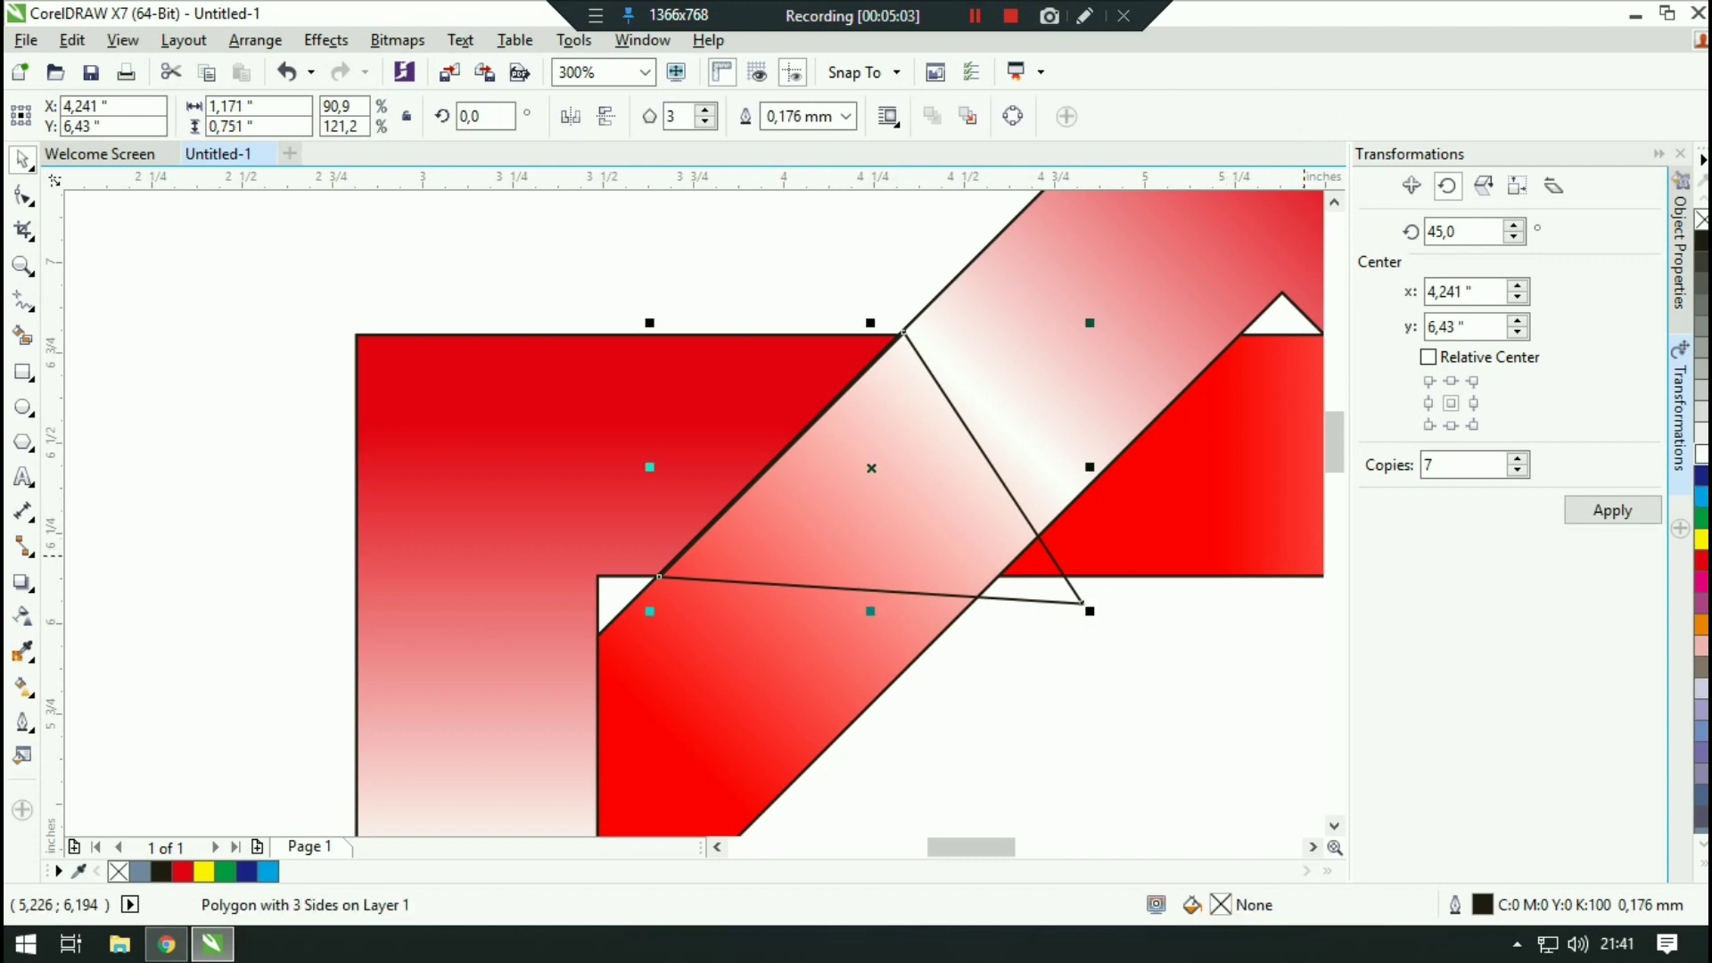
left_click(1701, 496)
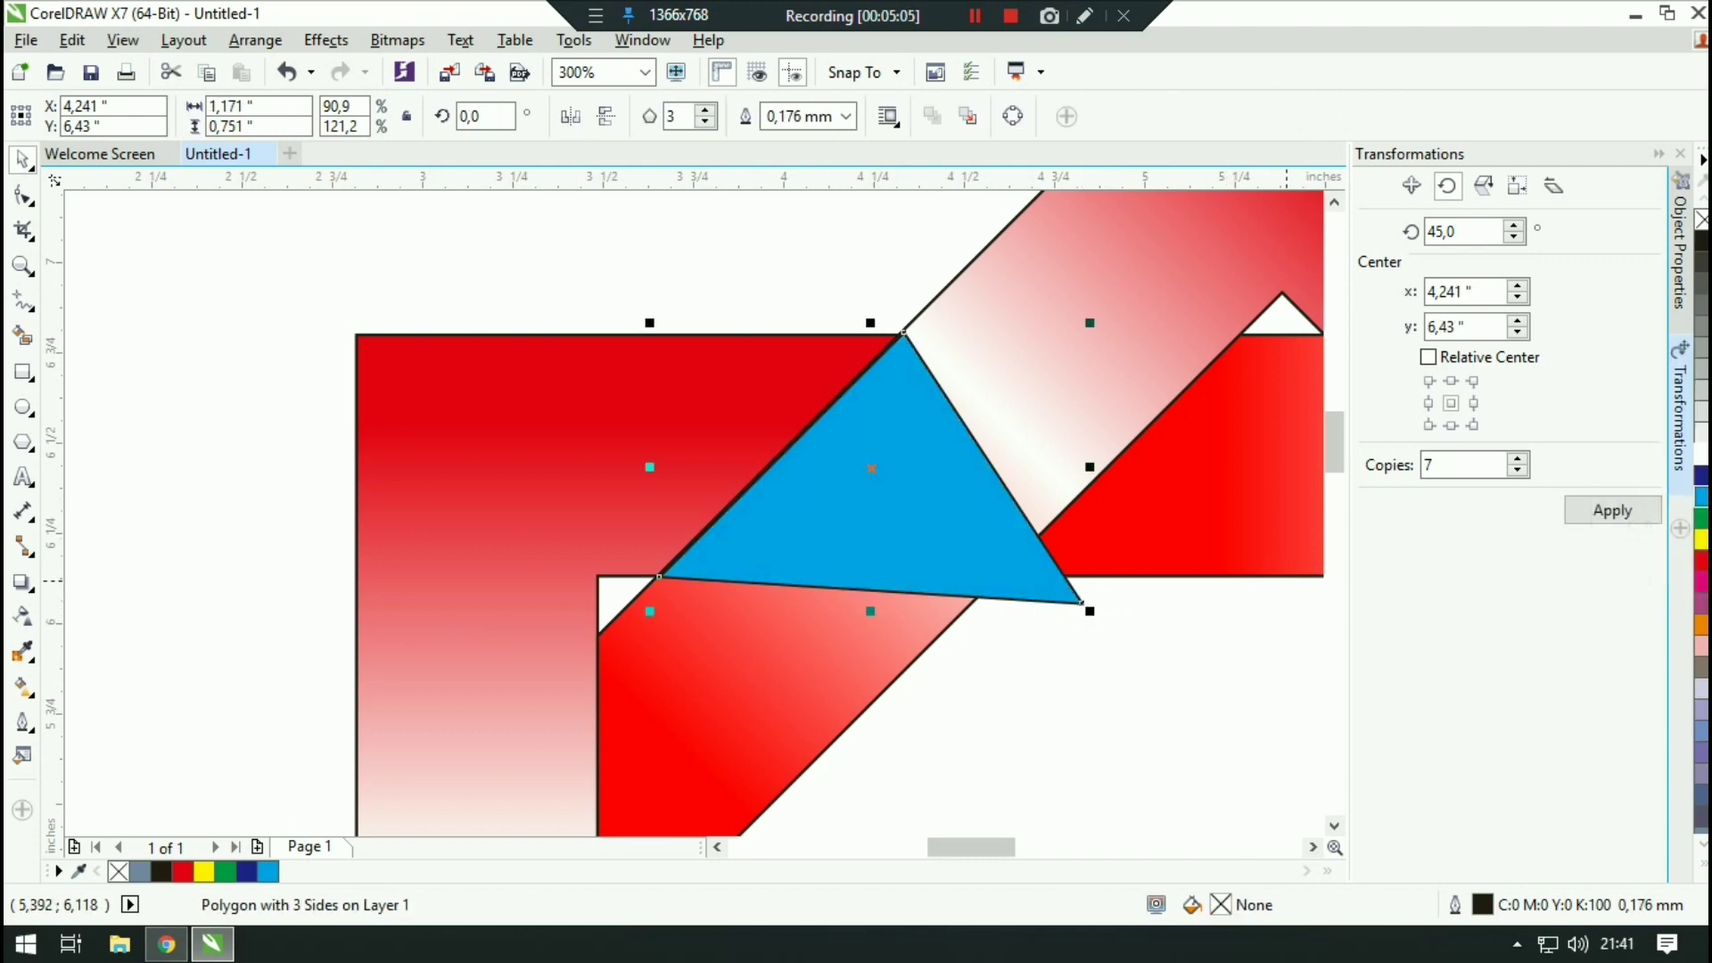
left_click(23, 582)
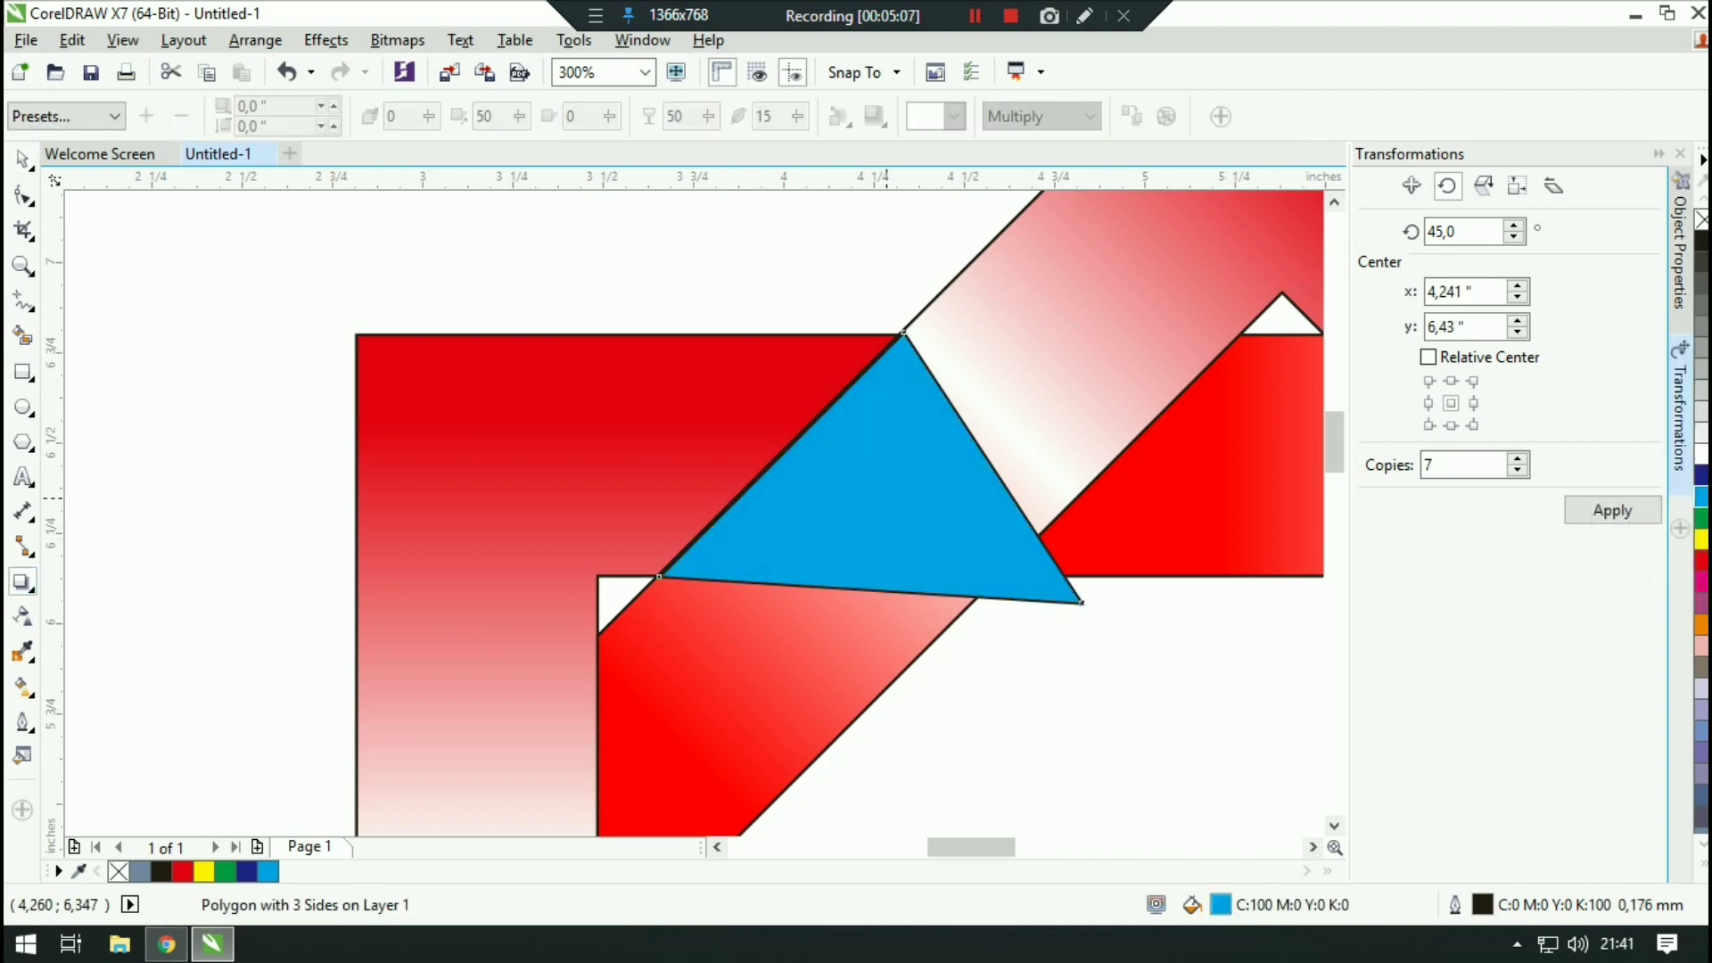
left_click_drag(875, 485, 606, 322)
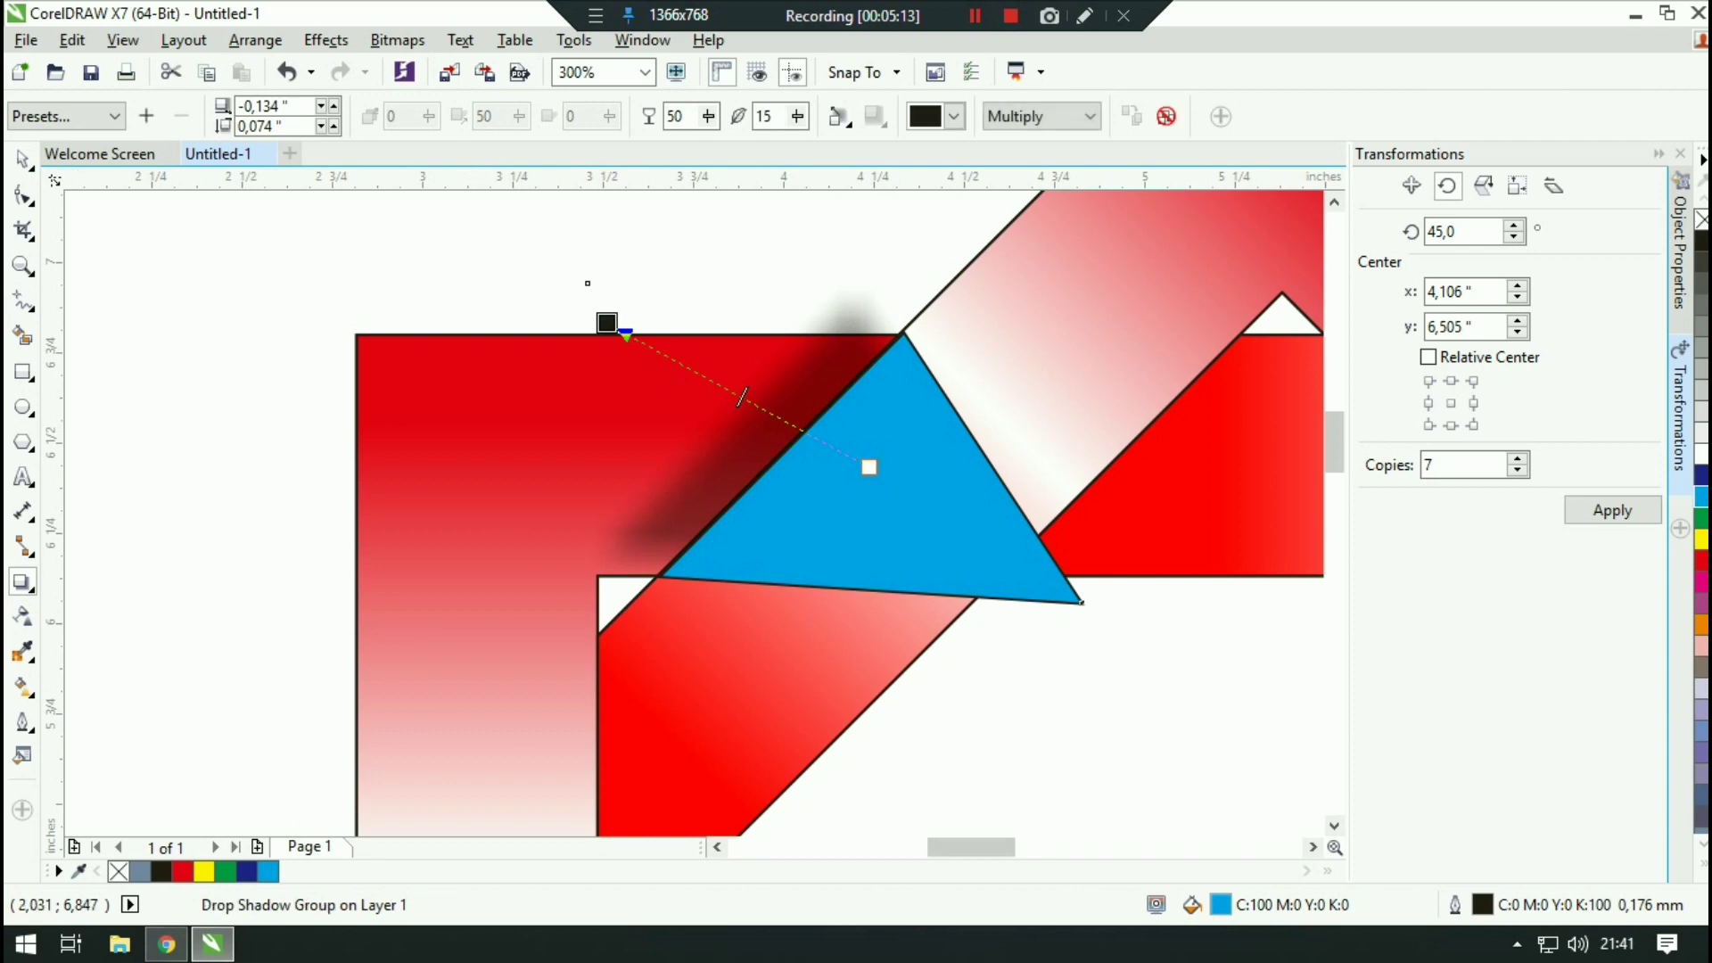
Step: Break the drop shadow group apart and move the cyan triangle off the star to its left
key("space")
right_click(757, 420)
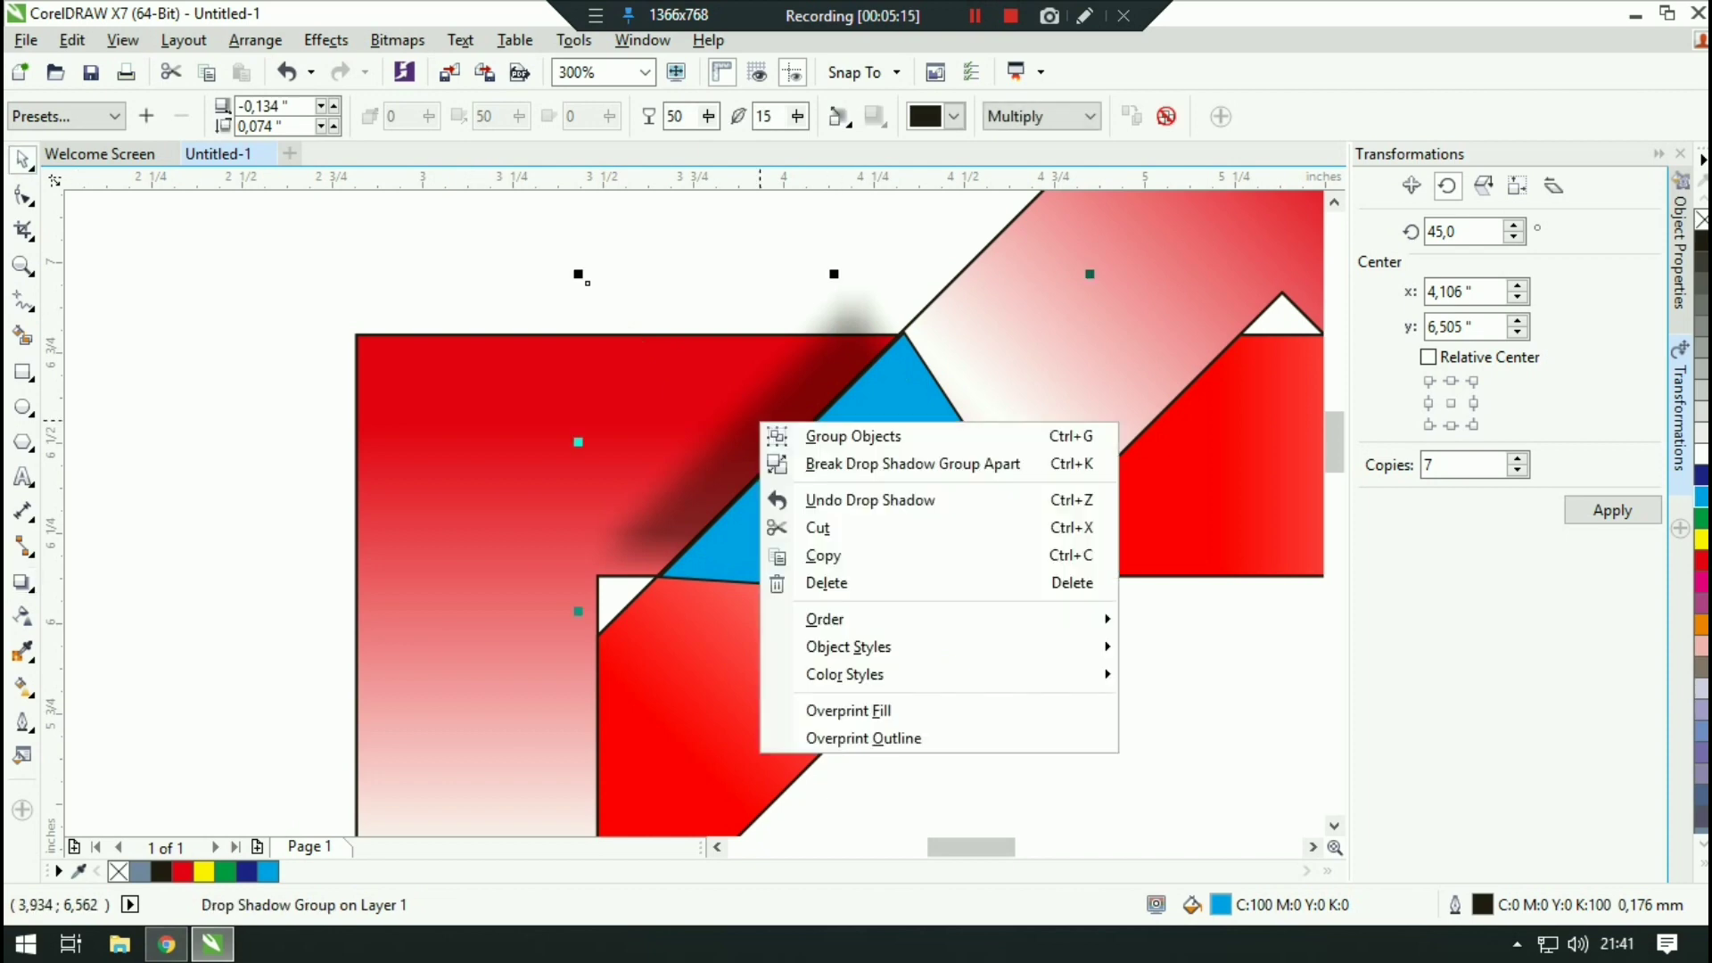
left_click(917, 463)
left_click(135, 316)
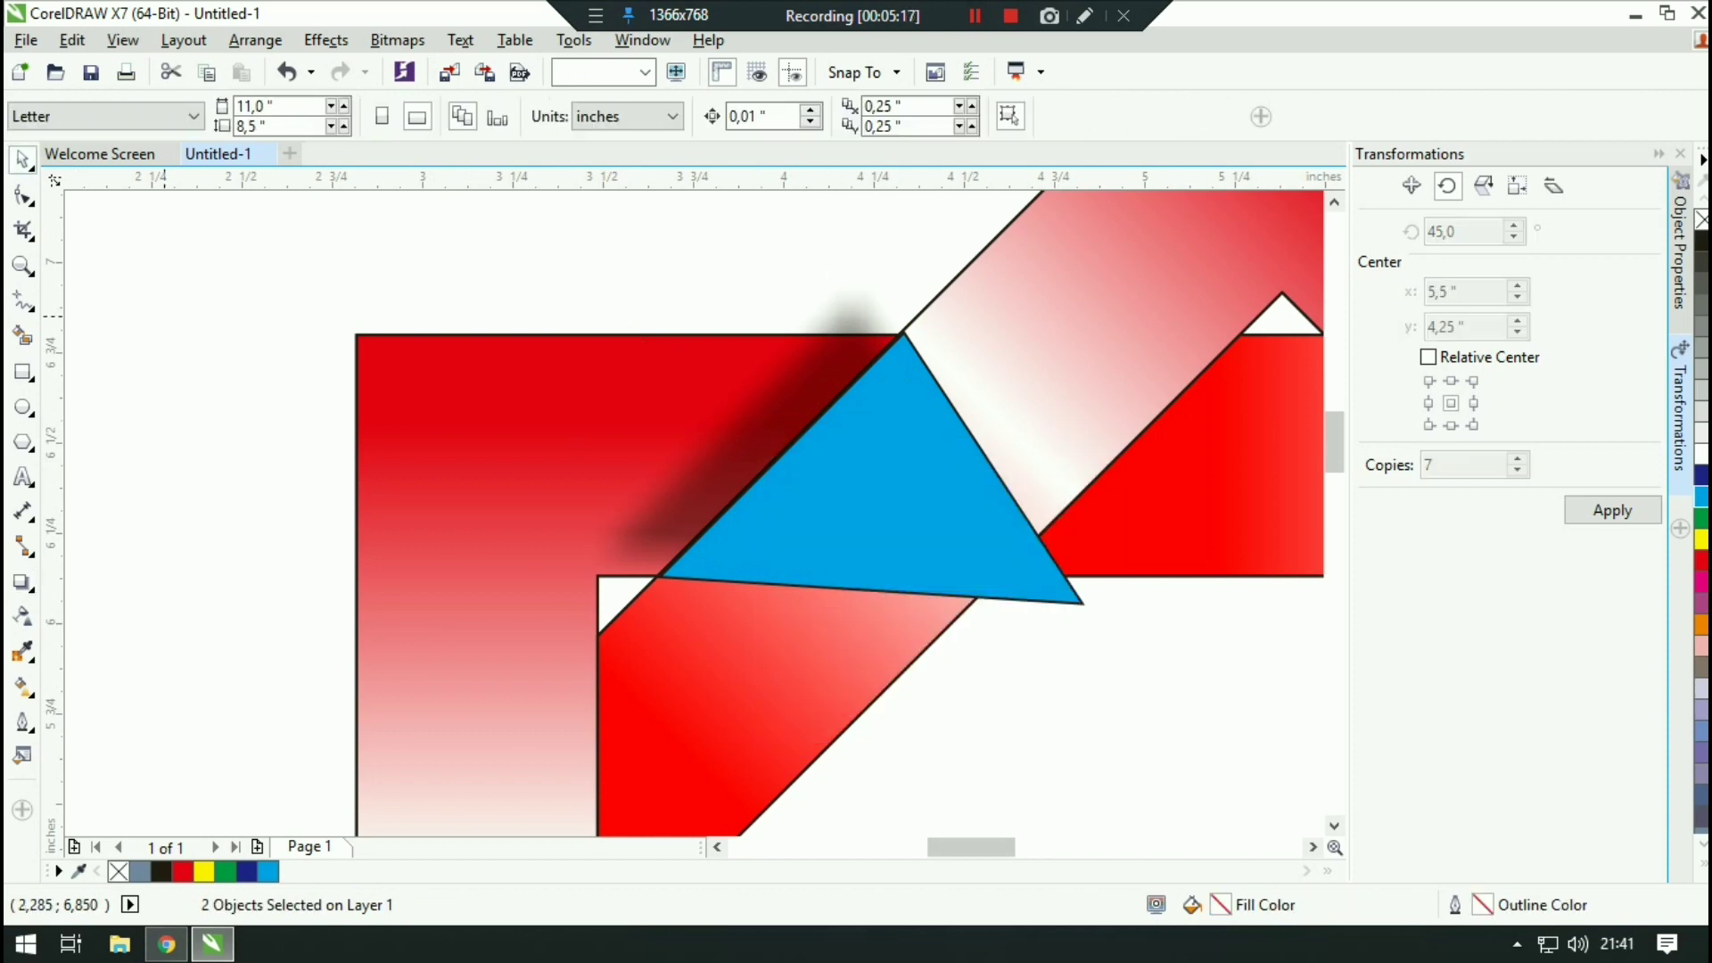
left_click(878, 413)
left_click_drag(869, 471, 111, 364)
left_click(503, 214)
Step: Nudge the separated shadow right and down to about X 4.15, Y 6.426 inches, closer under the diagonal band's edge
left_click(848, 471)
key("Tab")
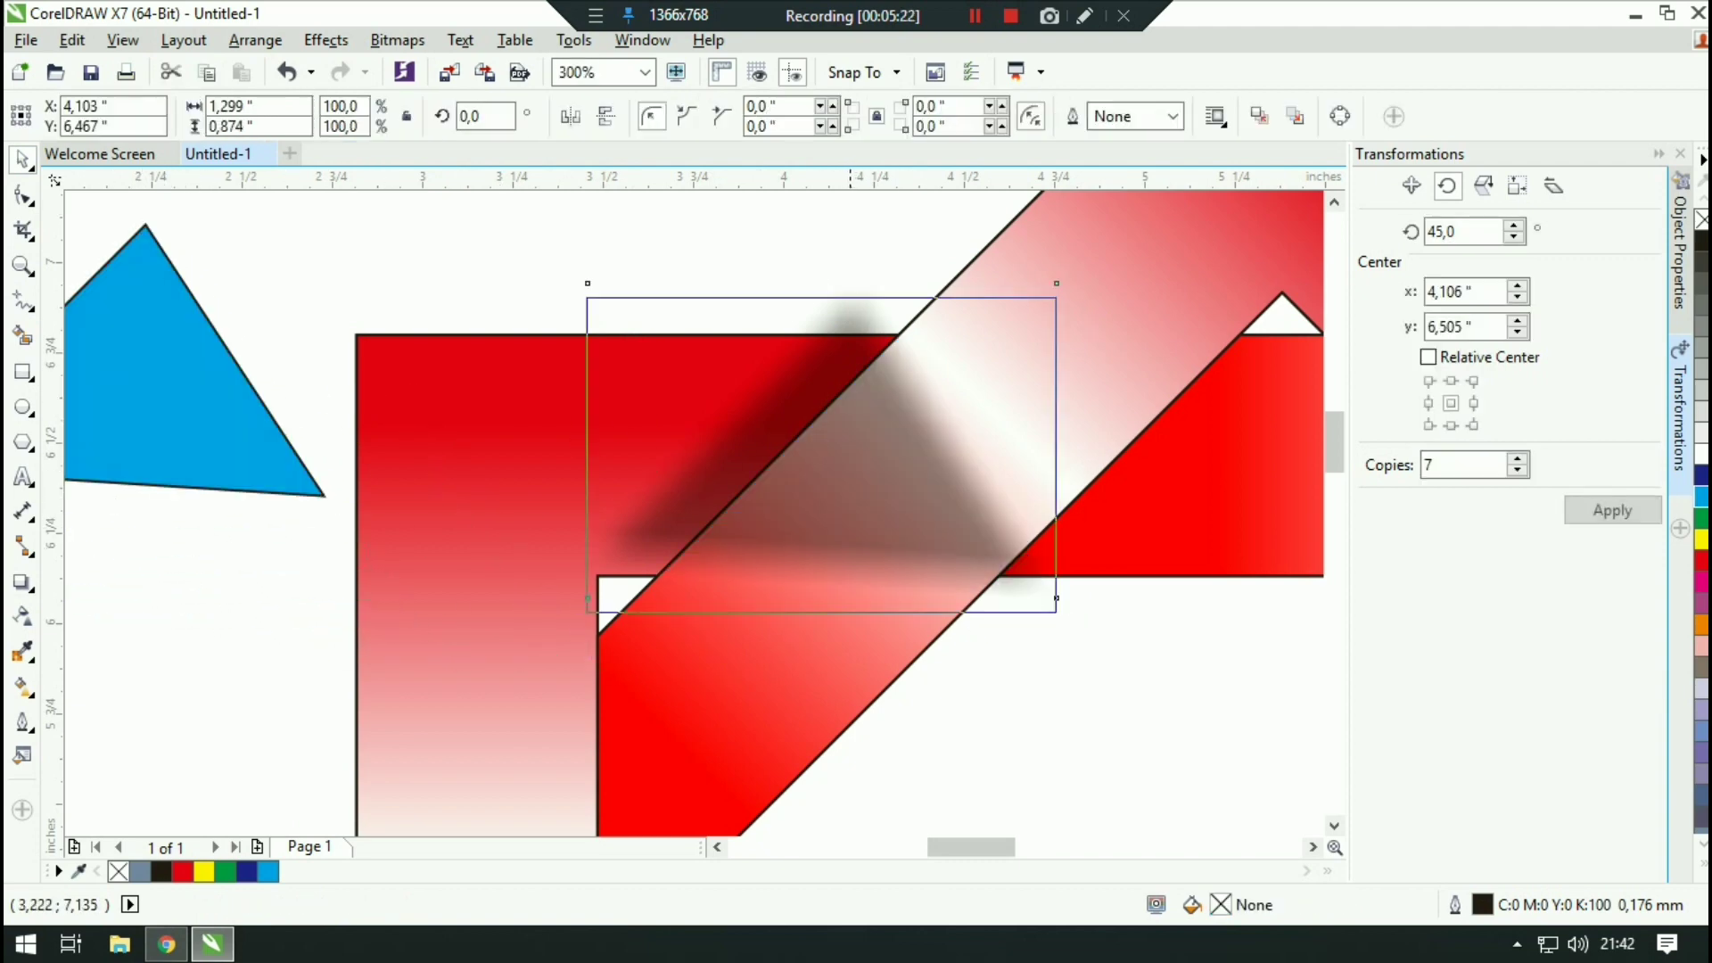
key("Right")
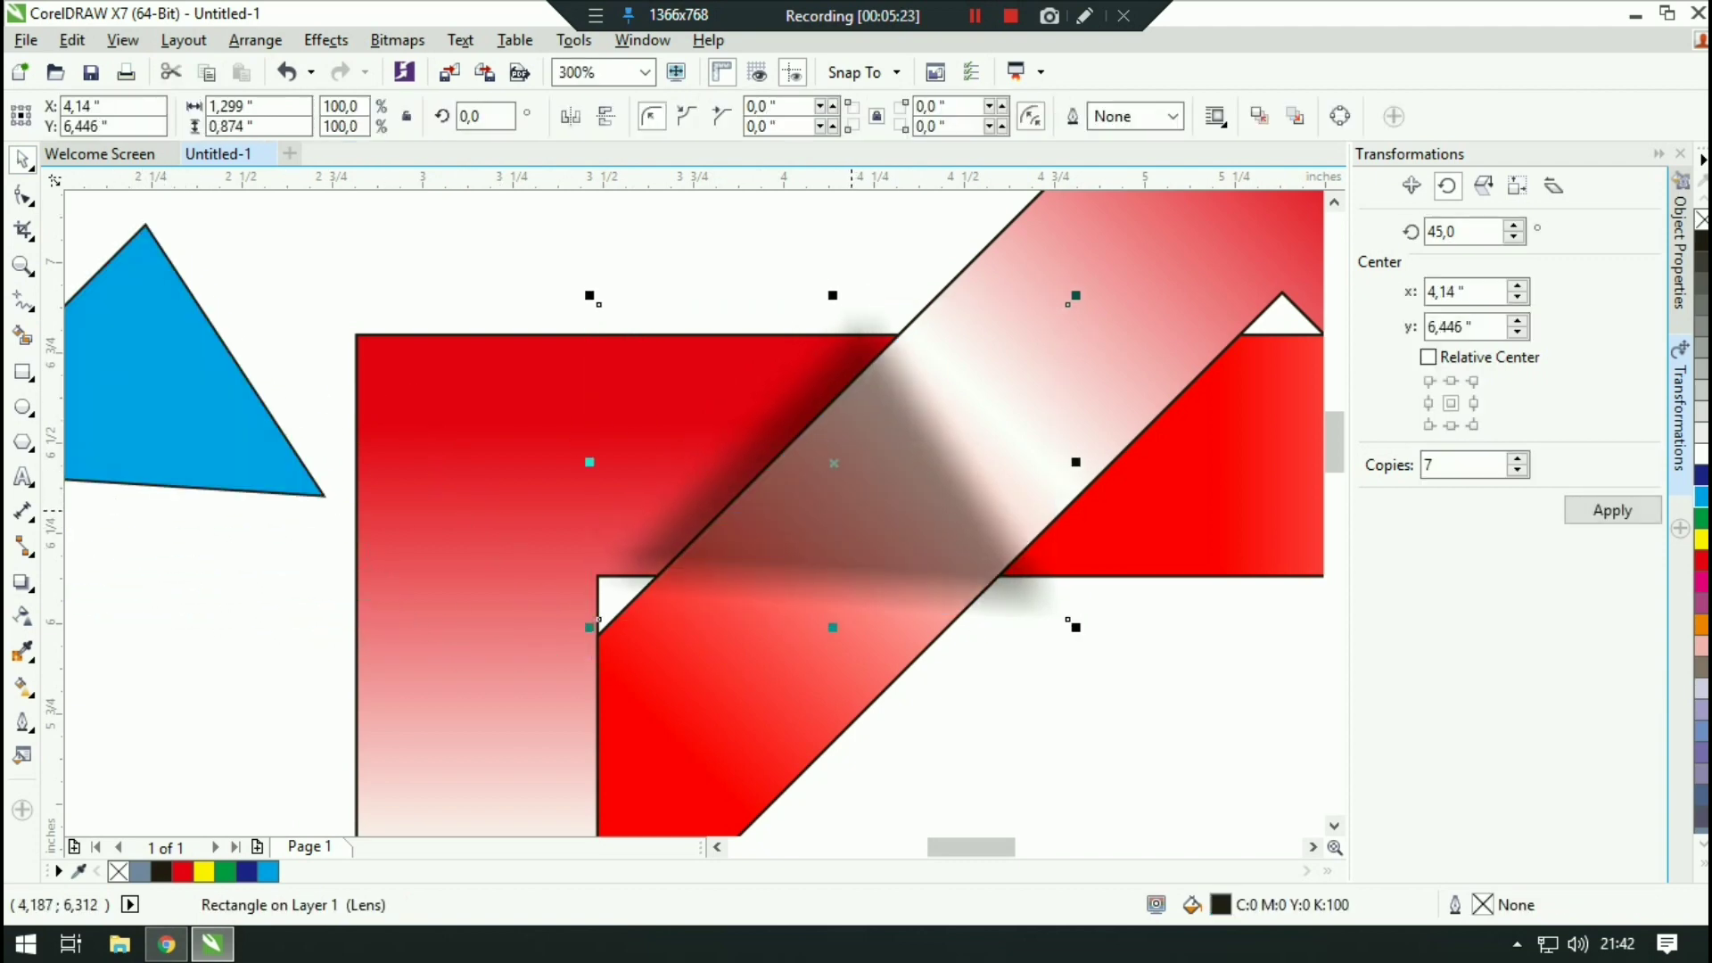
key("Right")
key("Down")
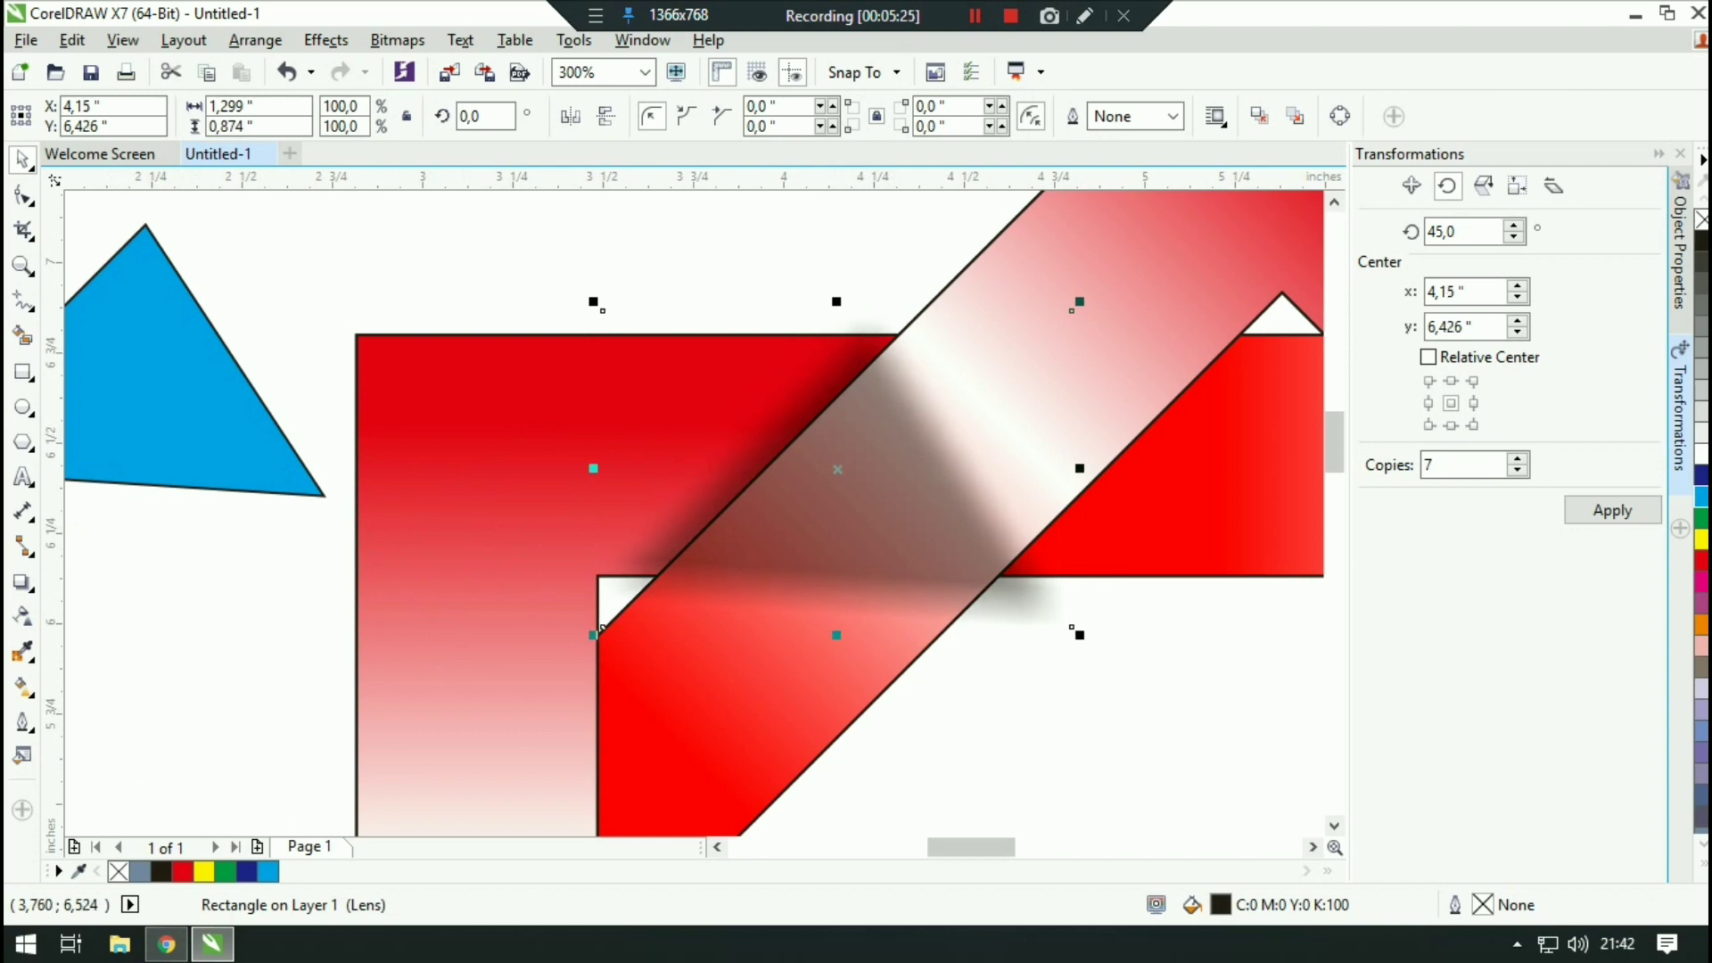
Step: PowerClip the shadow inside the upper-left corner band
right_click(836, 266)
left_click(892, 283)
left_click(904, 327)
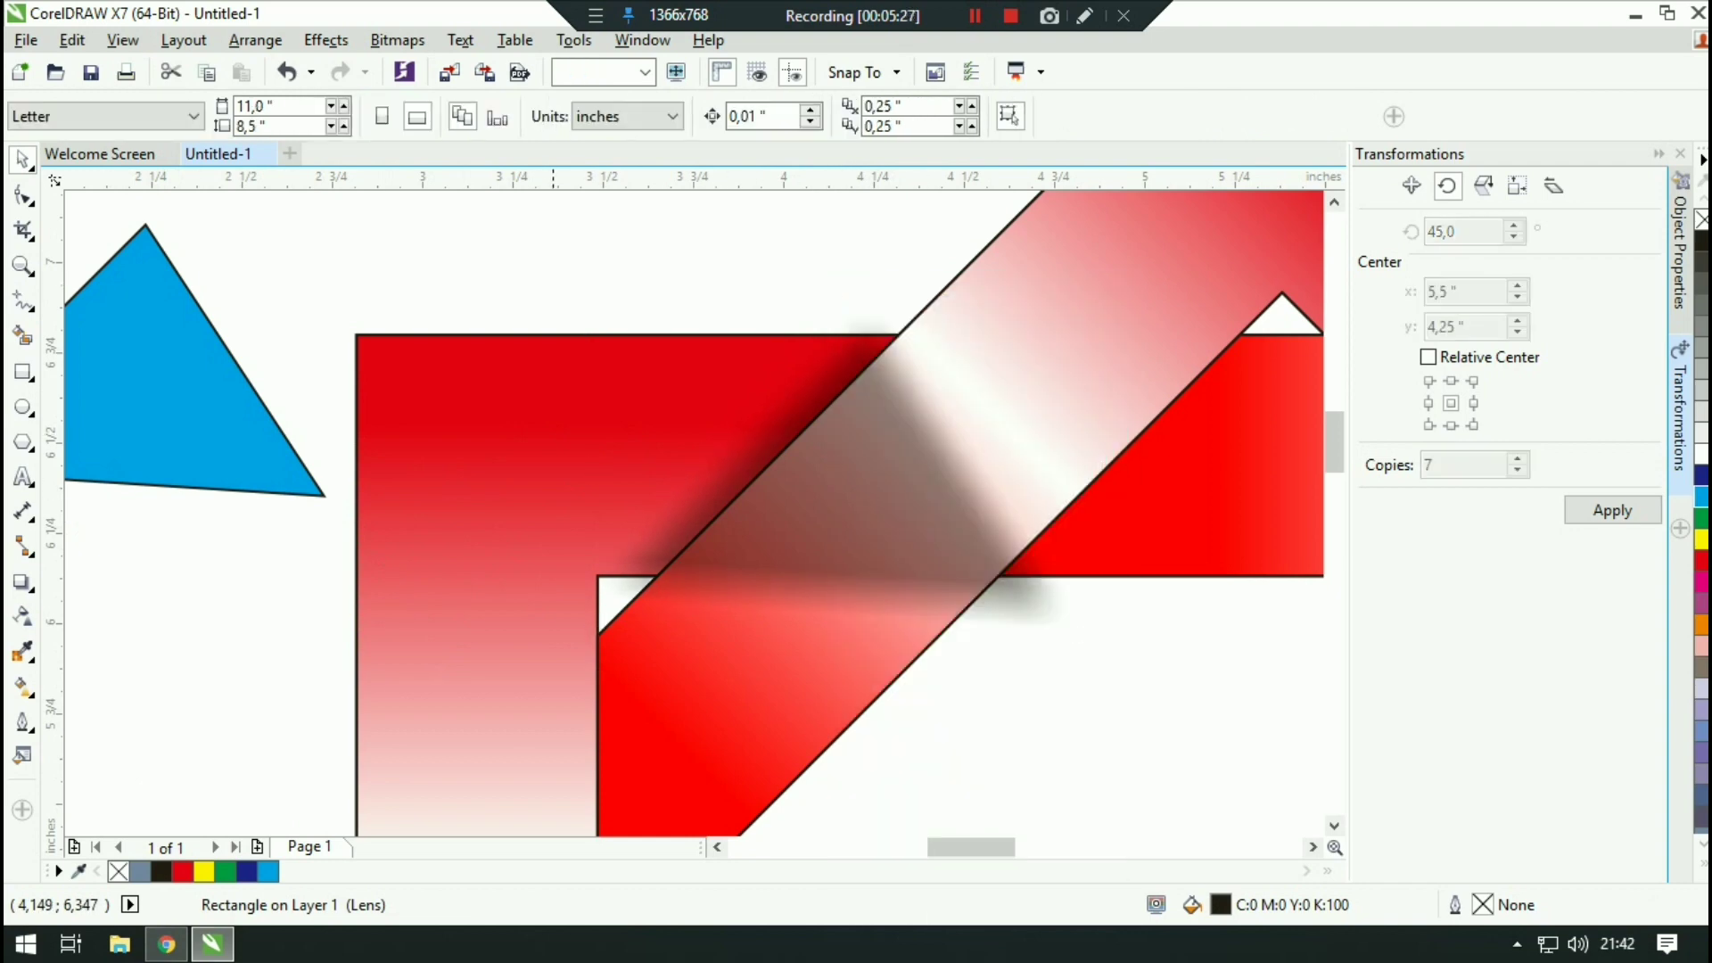
left_click(275, 213)
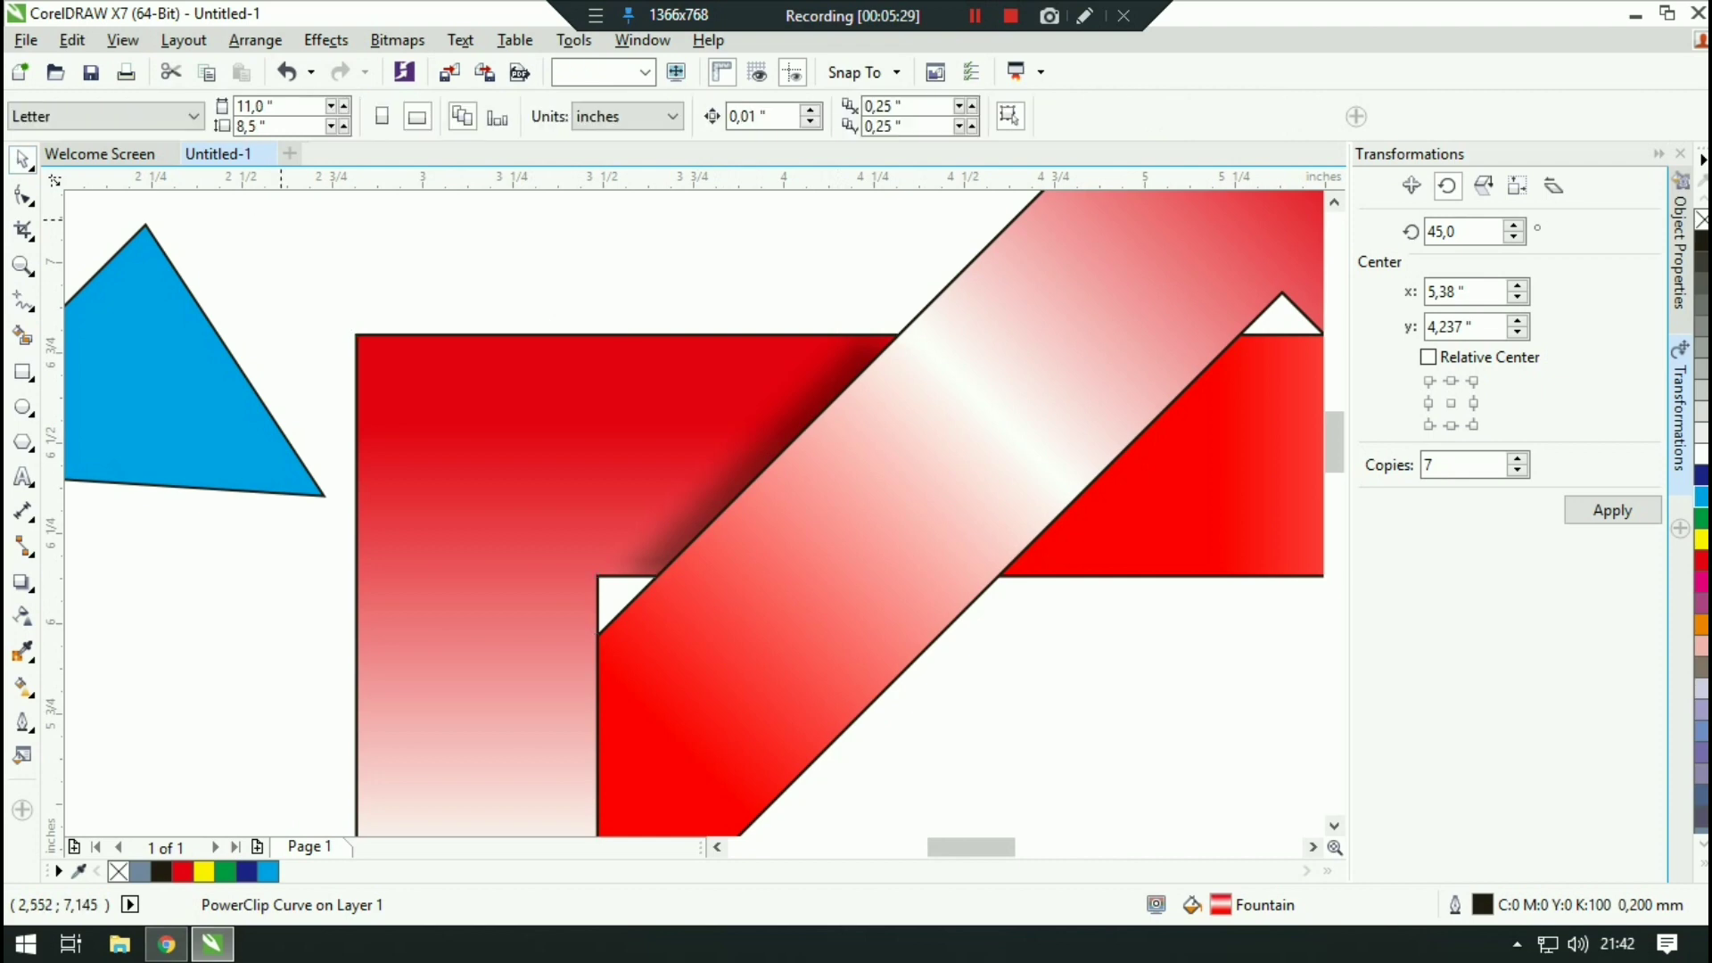
Step: Copy the shadow from inside the upper-left band's PowerClip and finish editing its contents
scroll(505, 435, "down", 1)
scroll(751, 567, "down", 4)
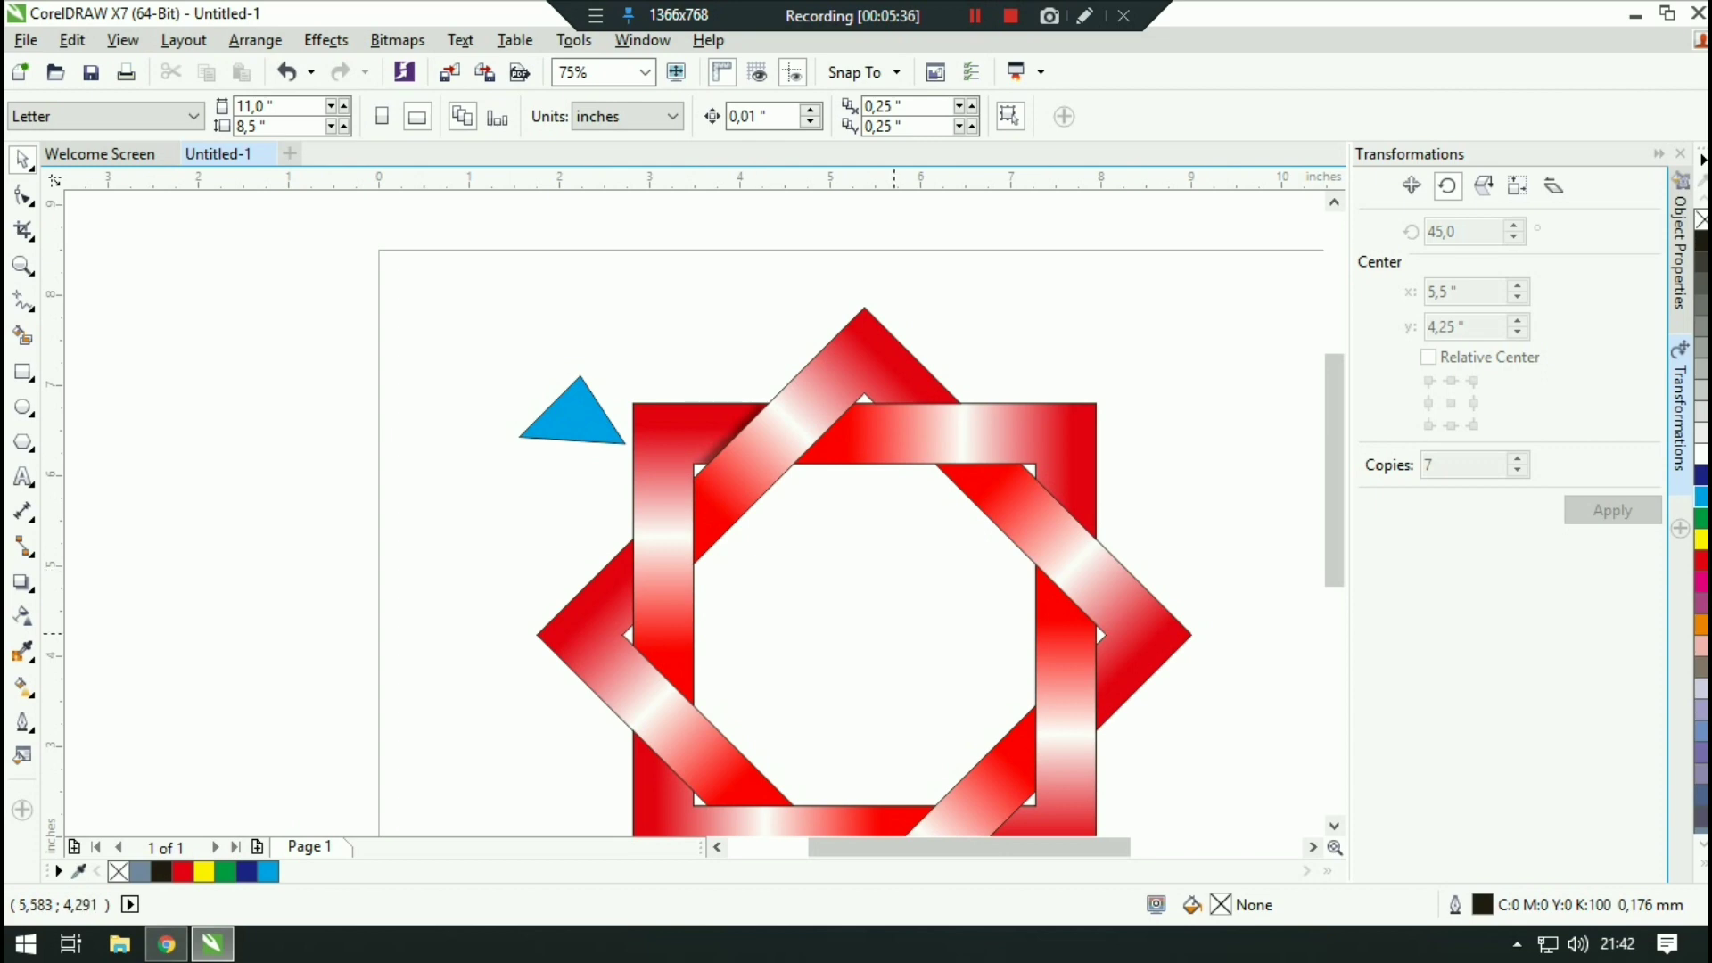
mouse_move(894, 634)
left_mouse_down()
mouse_move(920, 571)
mouse_move(896, 610)
left_mouse_up()
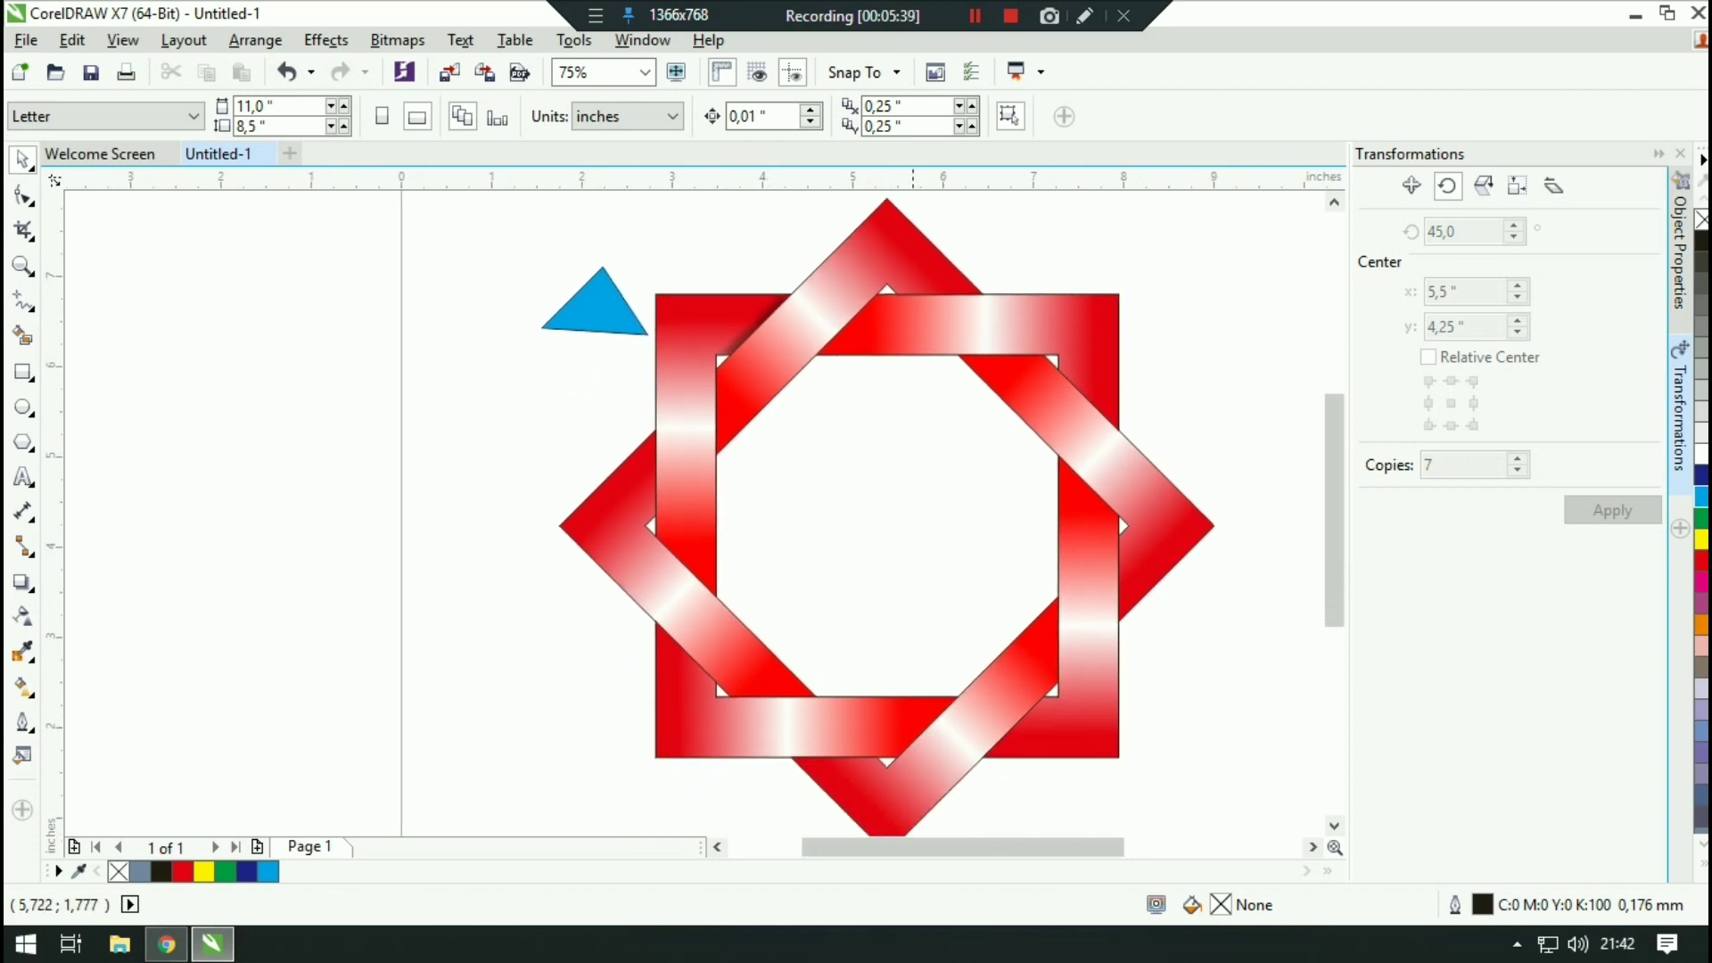
left_click(725, 444)
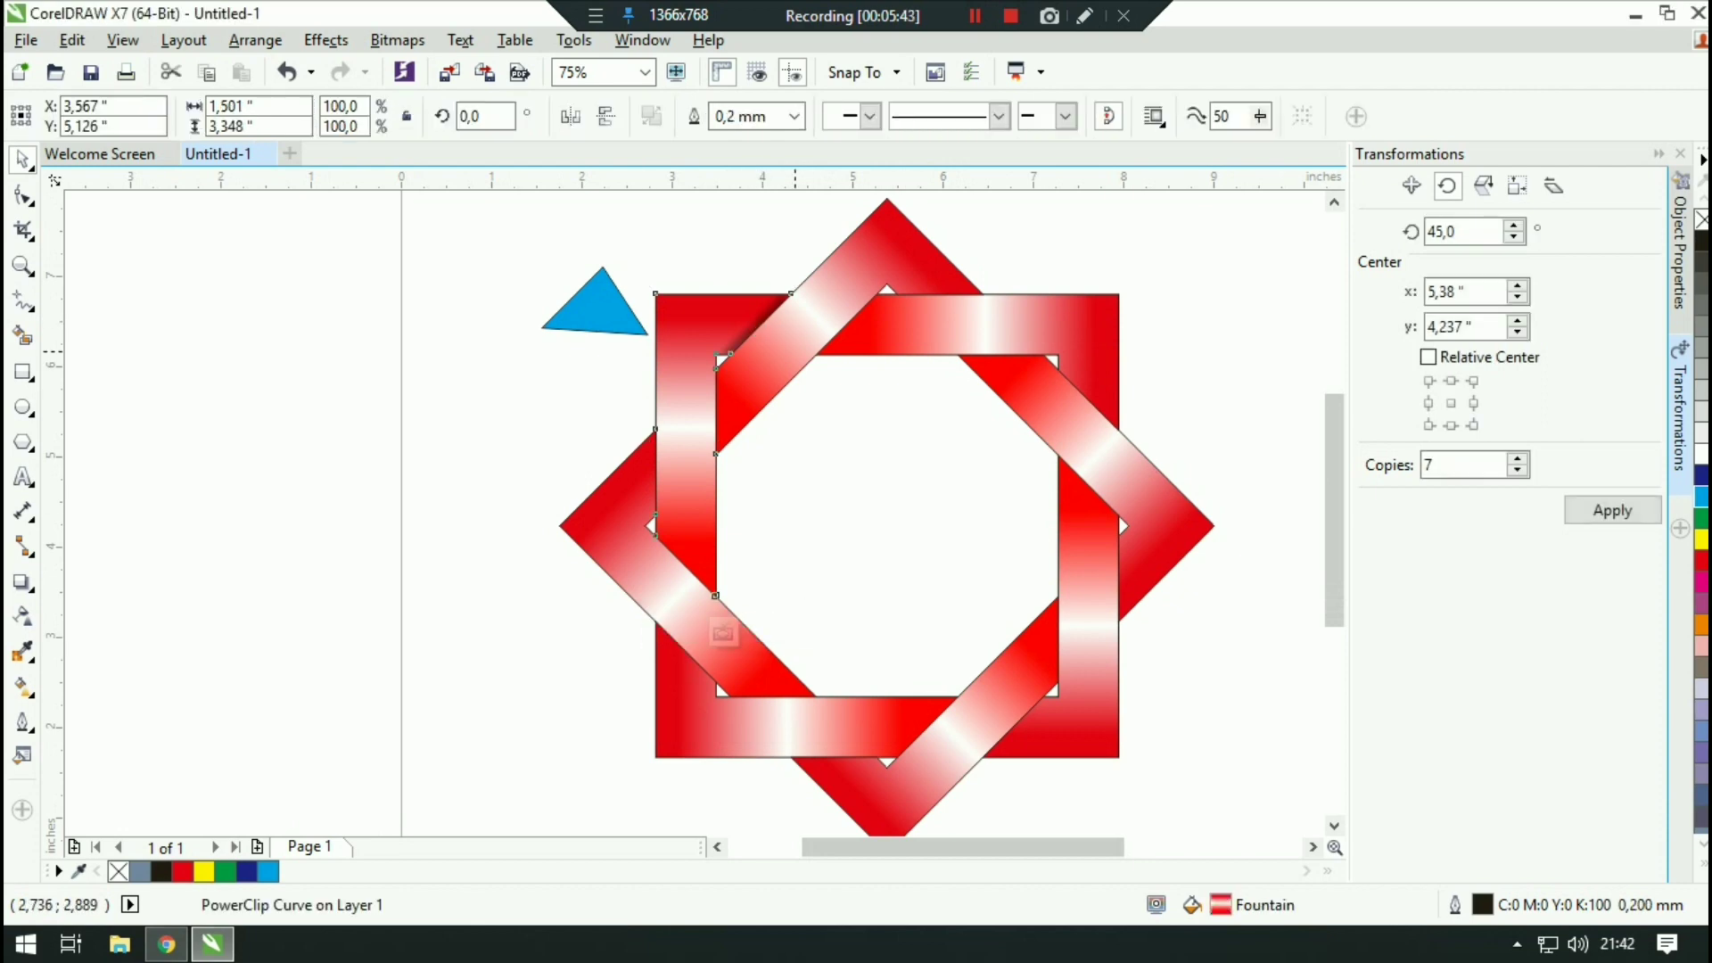
left_click(659, 631)
left_click(771, 341)
right_click(771, 341)
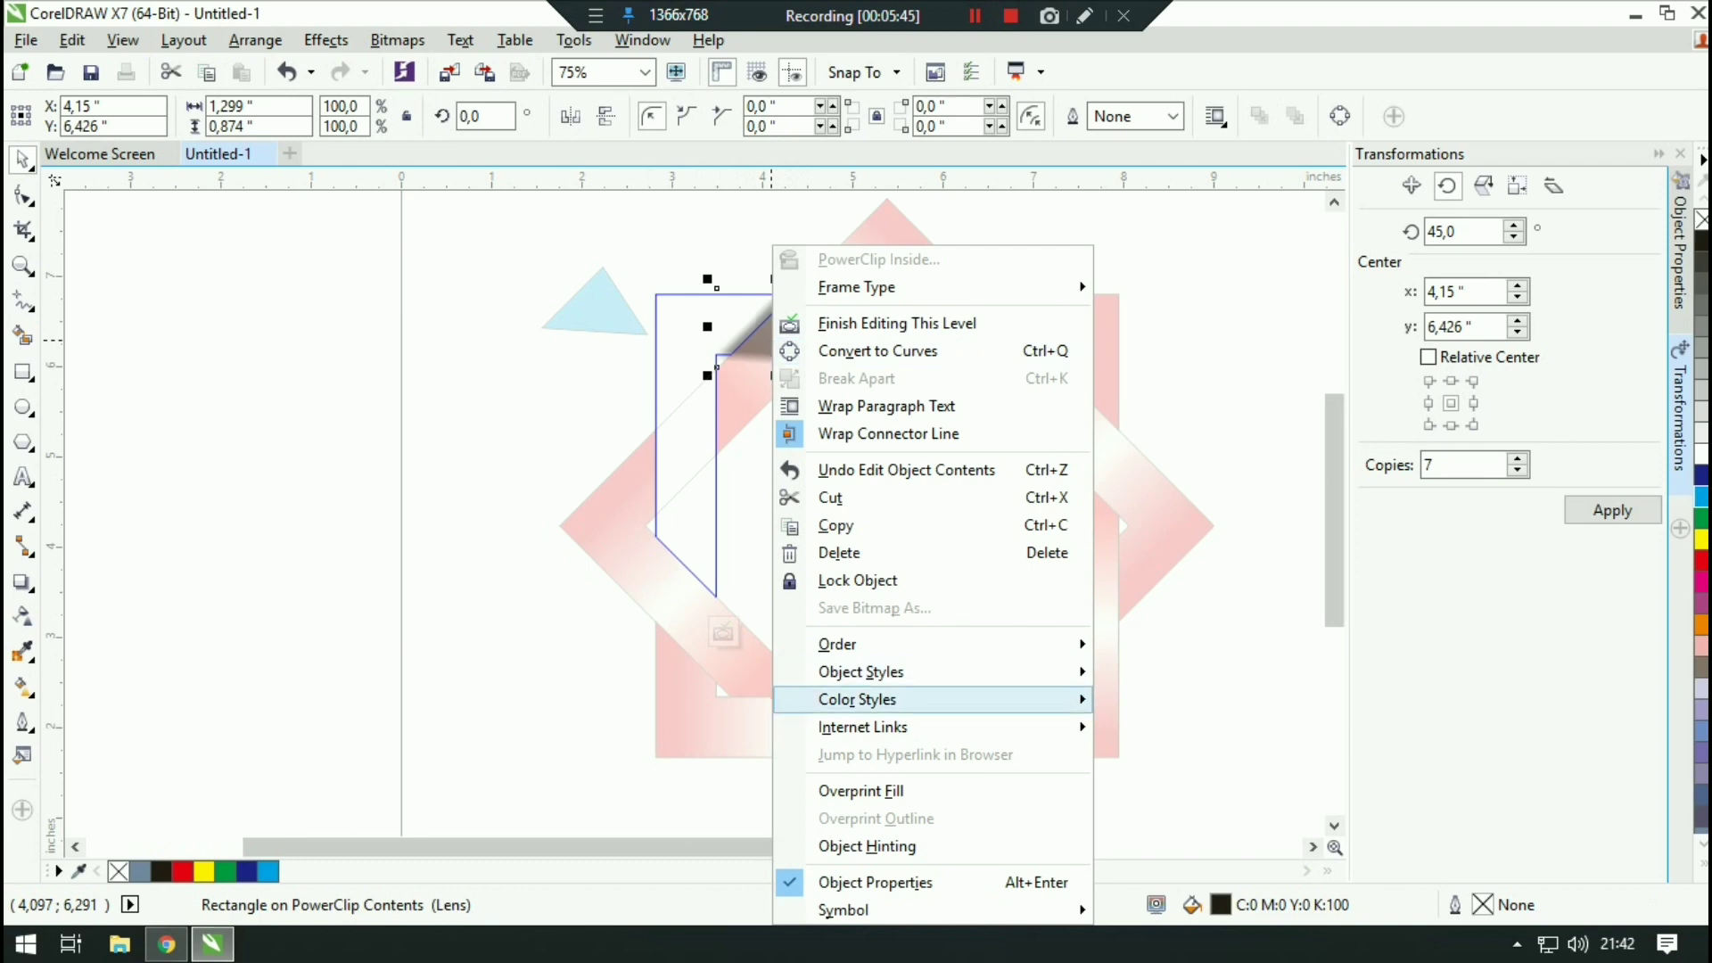
left_click(836, 525)
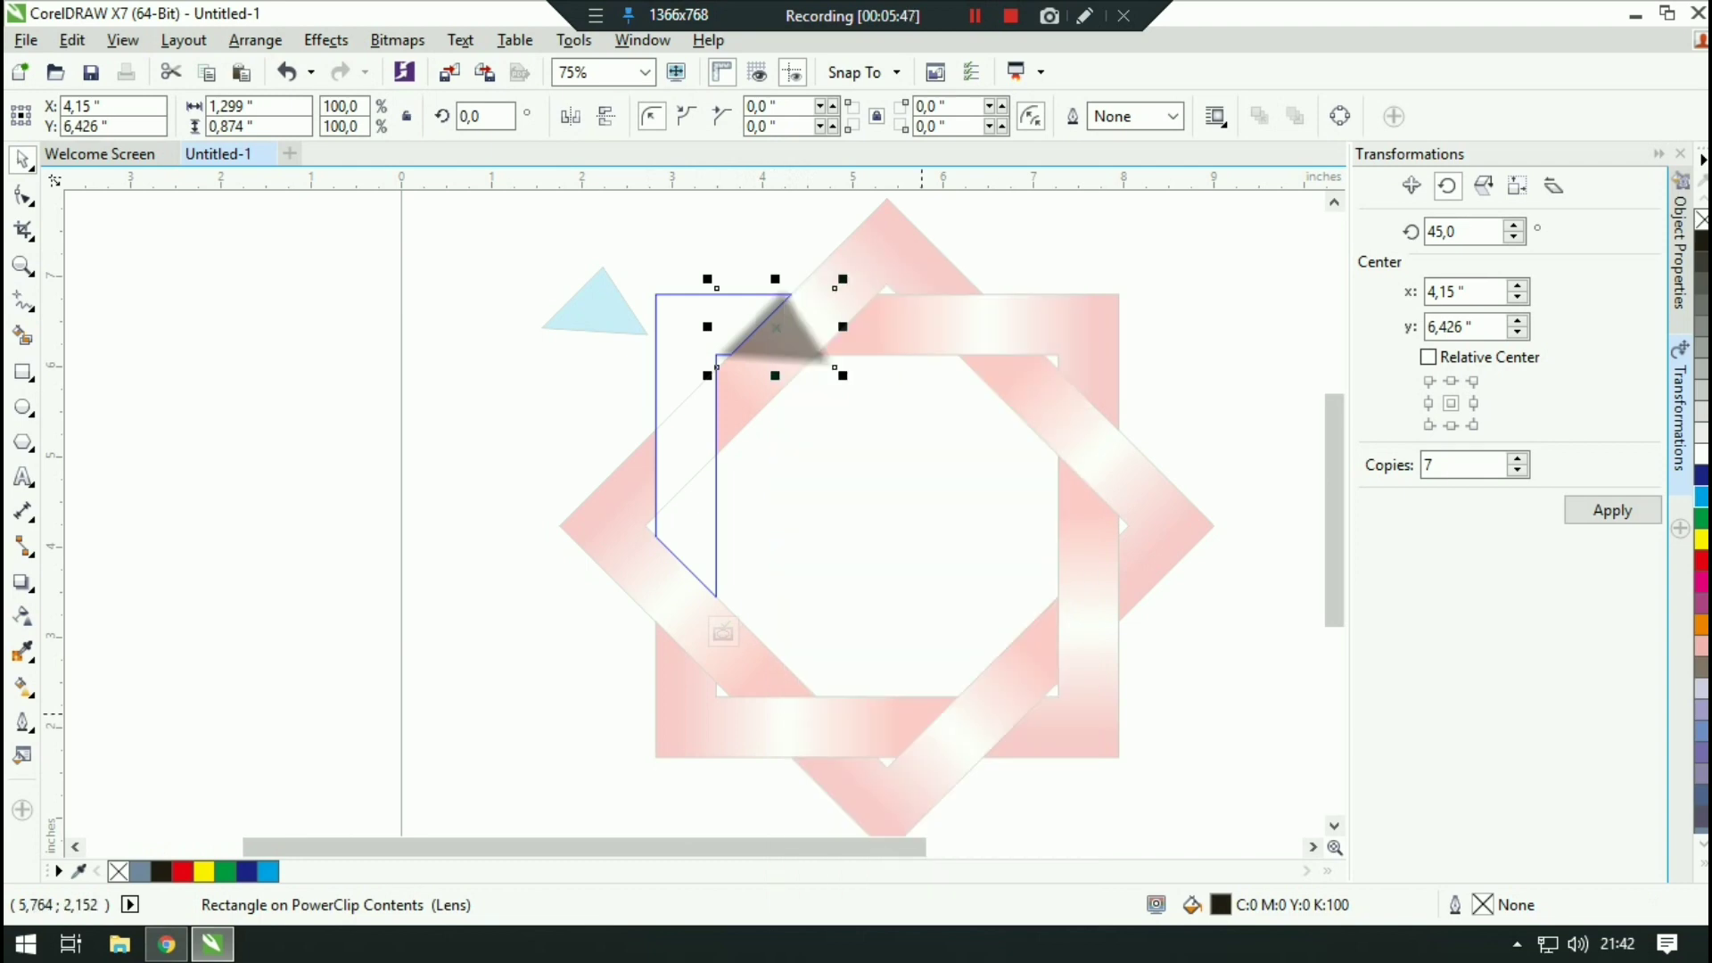
left_click(723, 631)
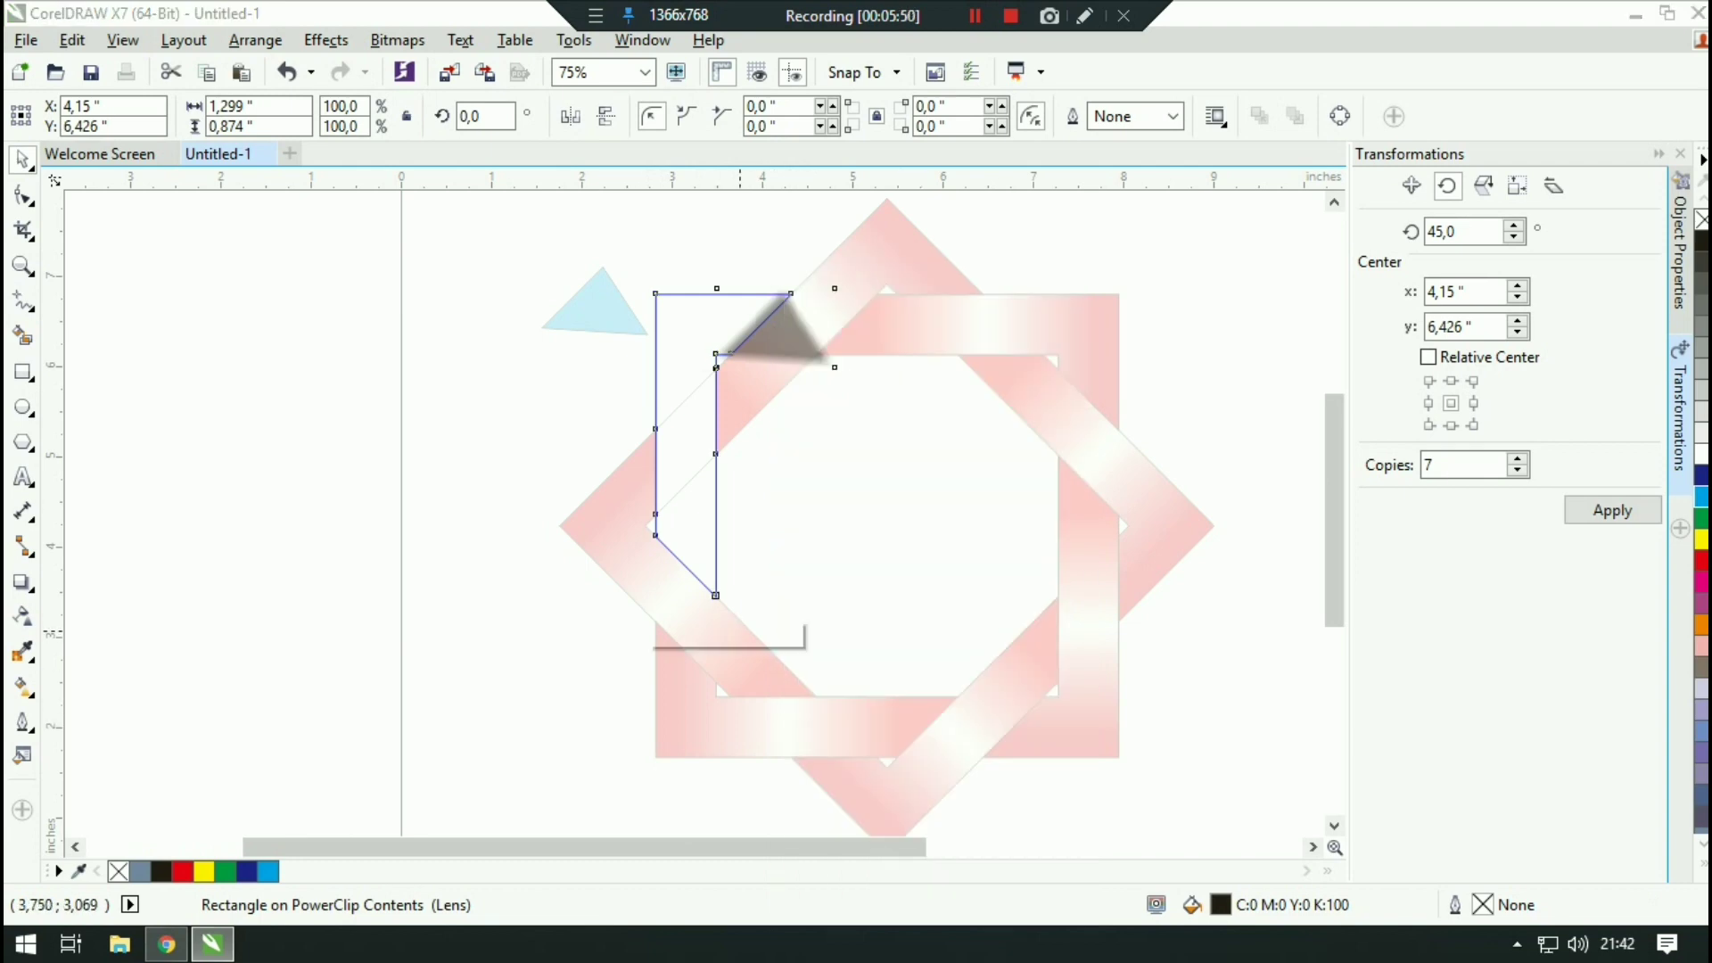
Step: Paste the copied shadow and move it onto the bottom crossing of the horizontal and diagonal bands
left_click_drag(966, 671, 835, 584)
right_click(834, 584)
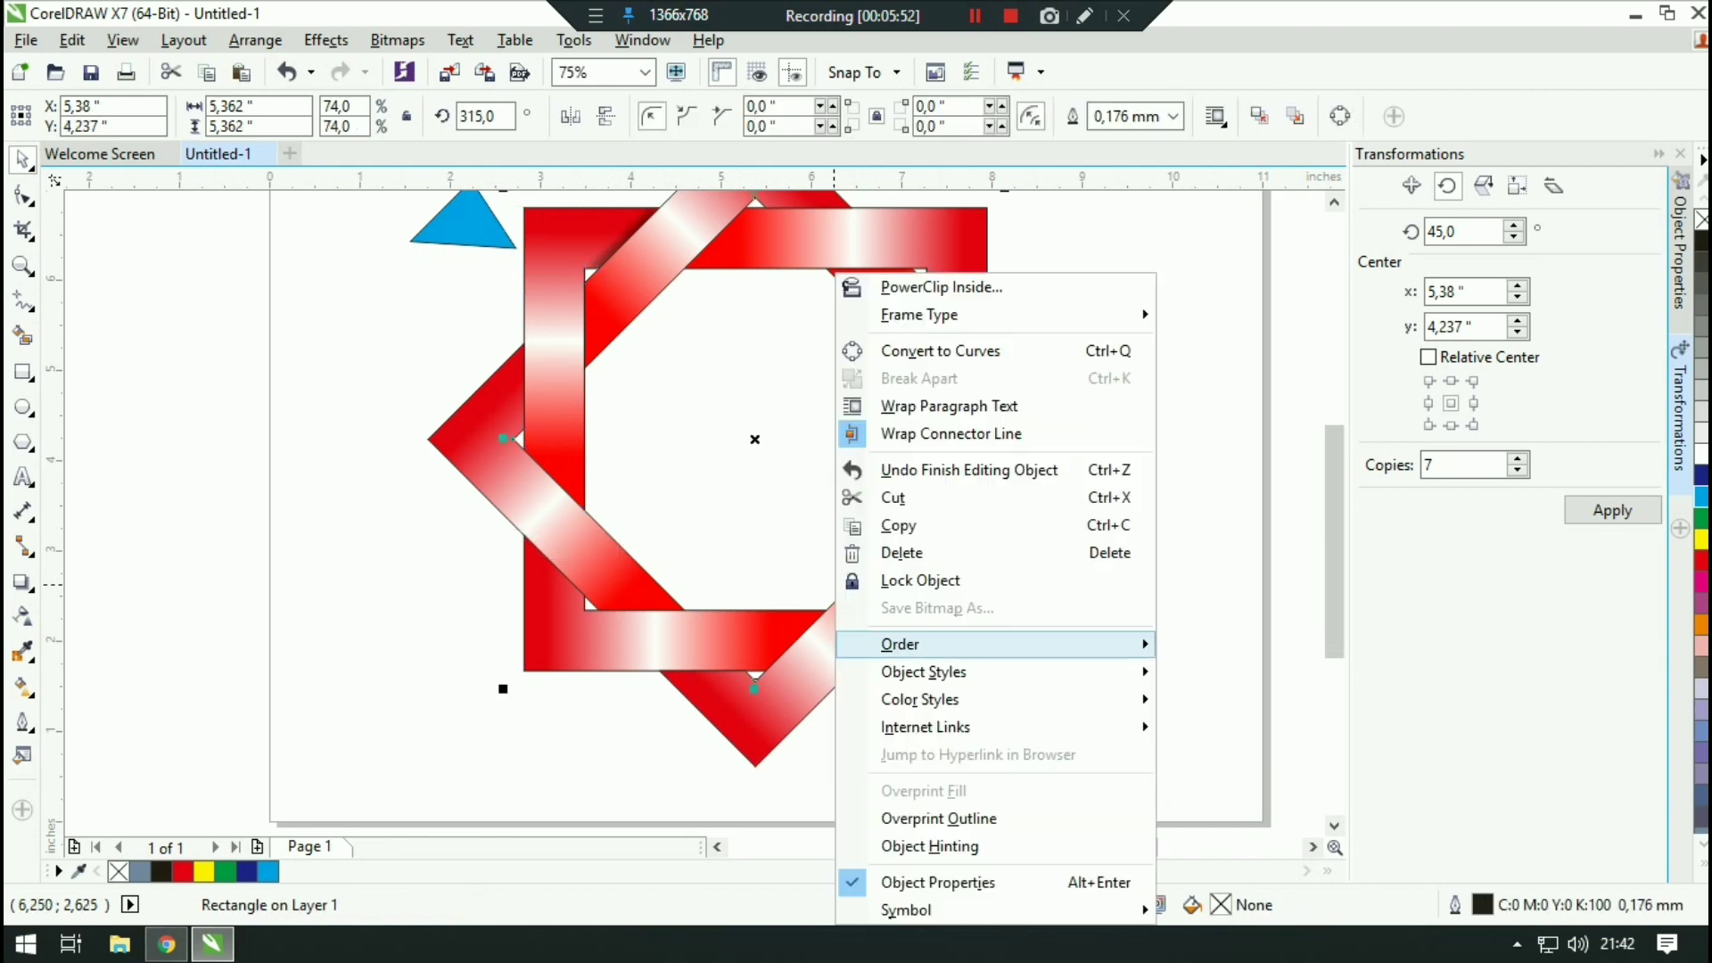
left_click(766, 467)
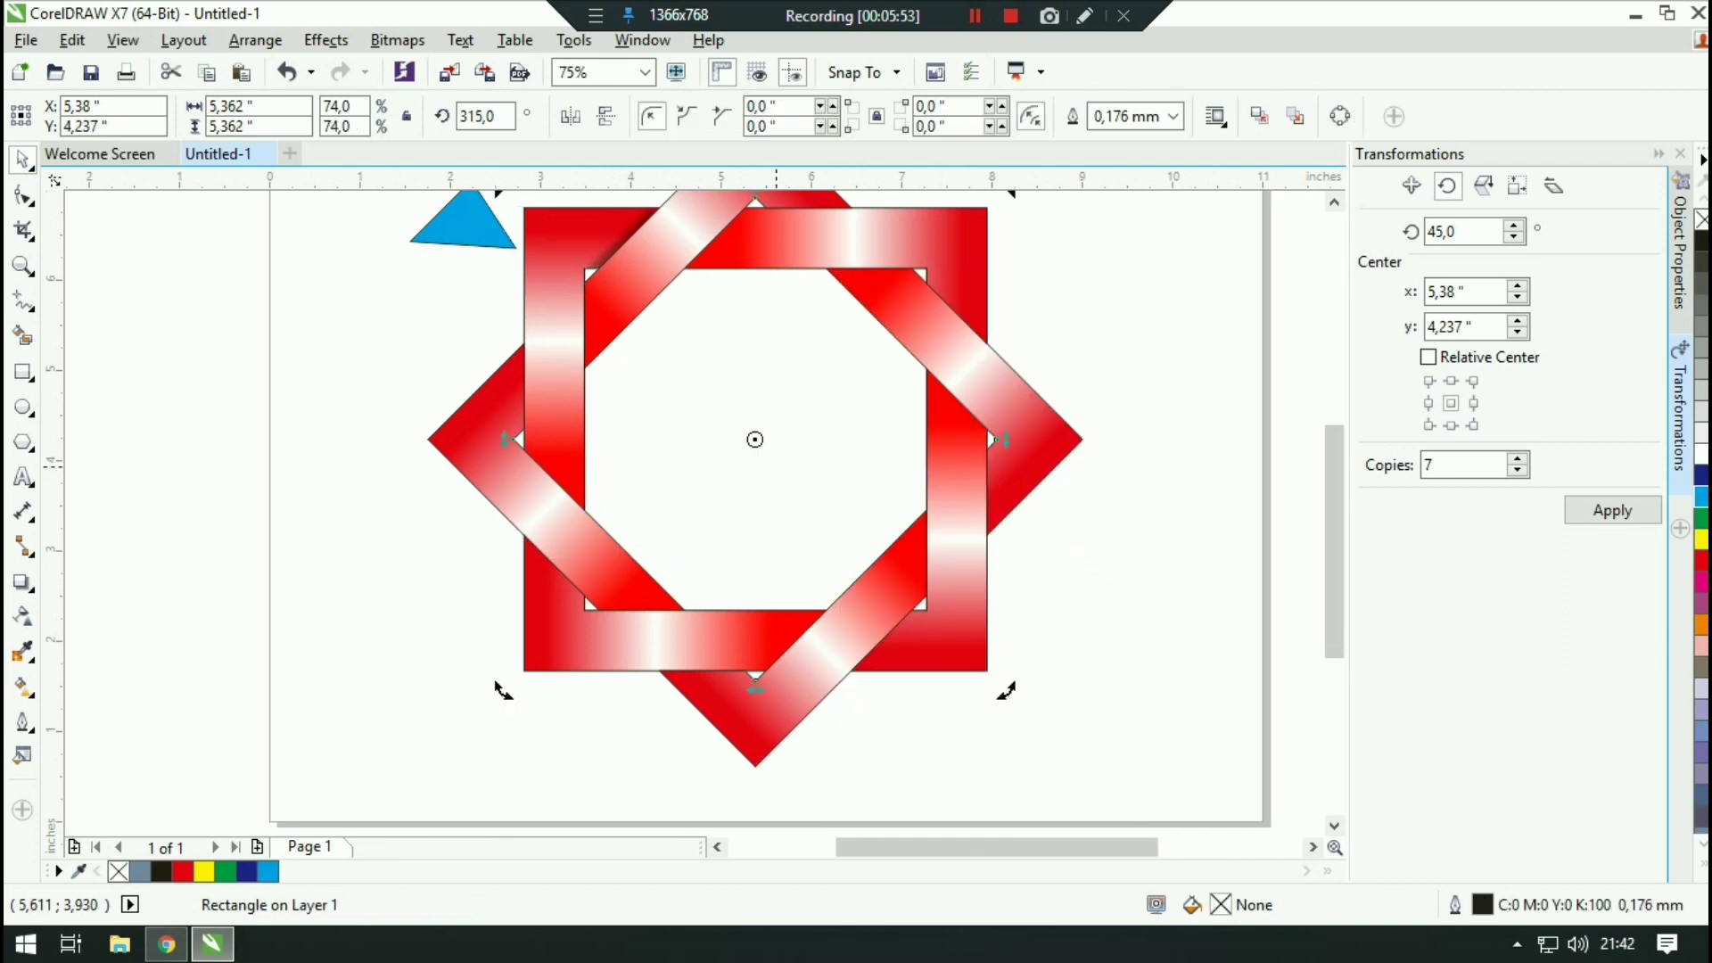
key("ctrl+v")
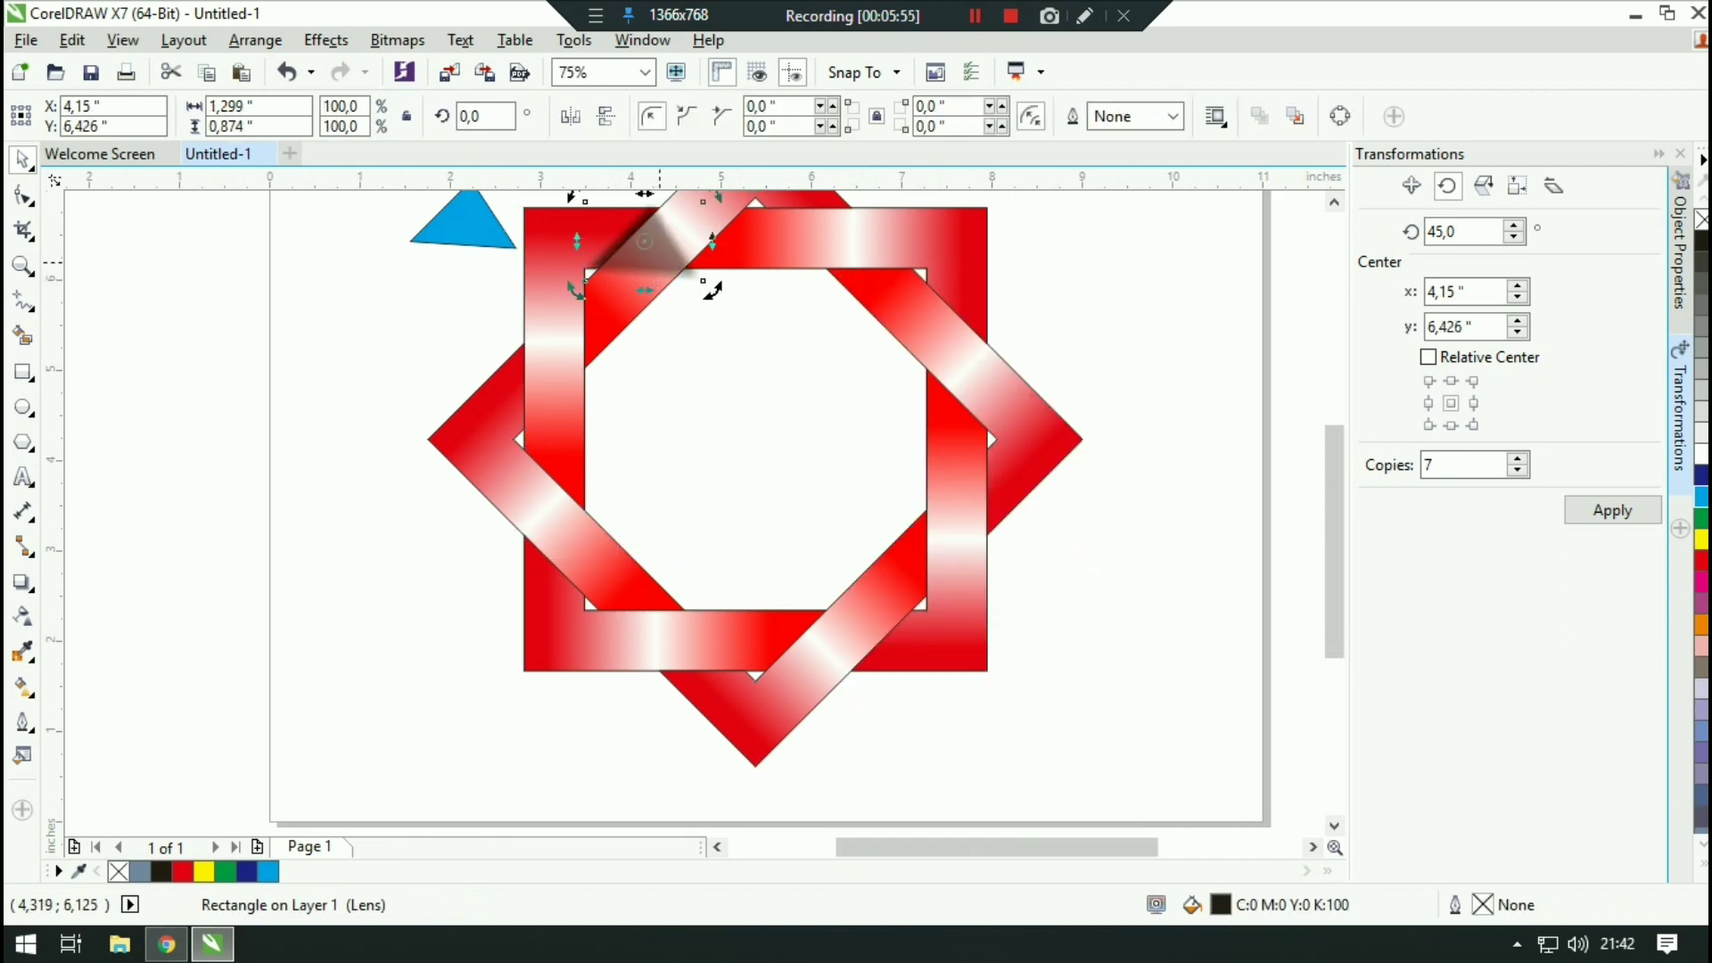
left_click_drag(646, 265, 831, 669)
scroll(832, 673, "up", 2)
scroll(822, 655, "up", 1)
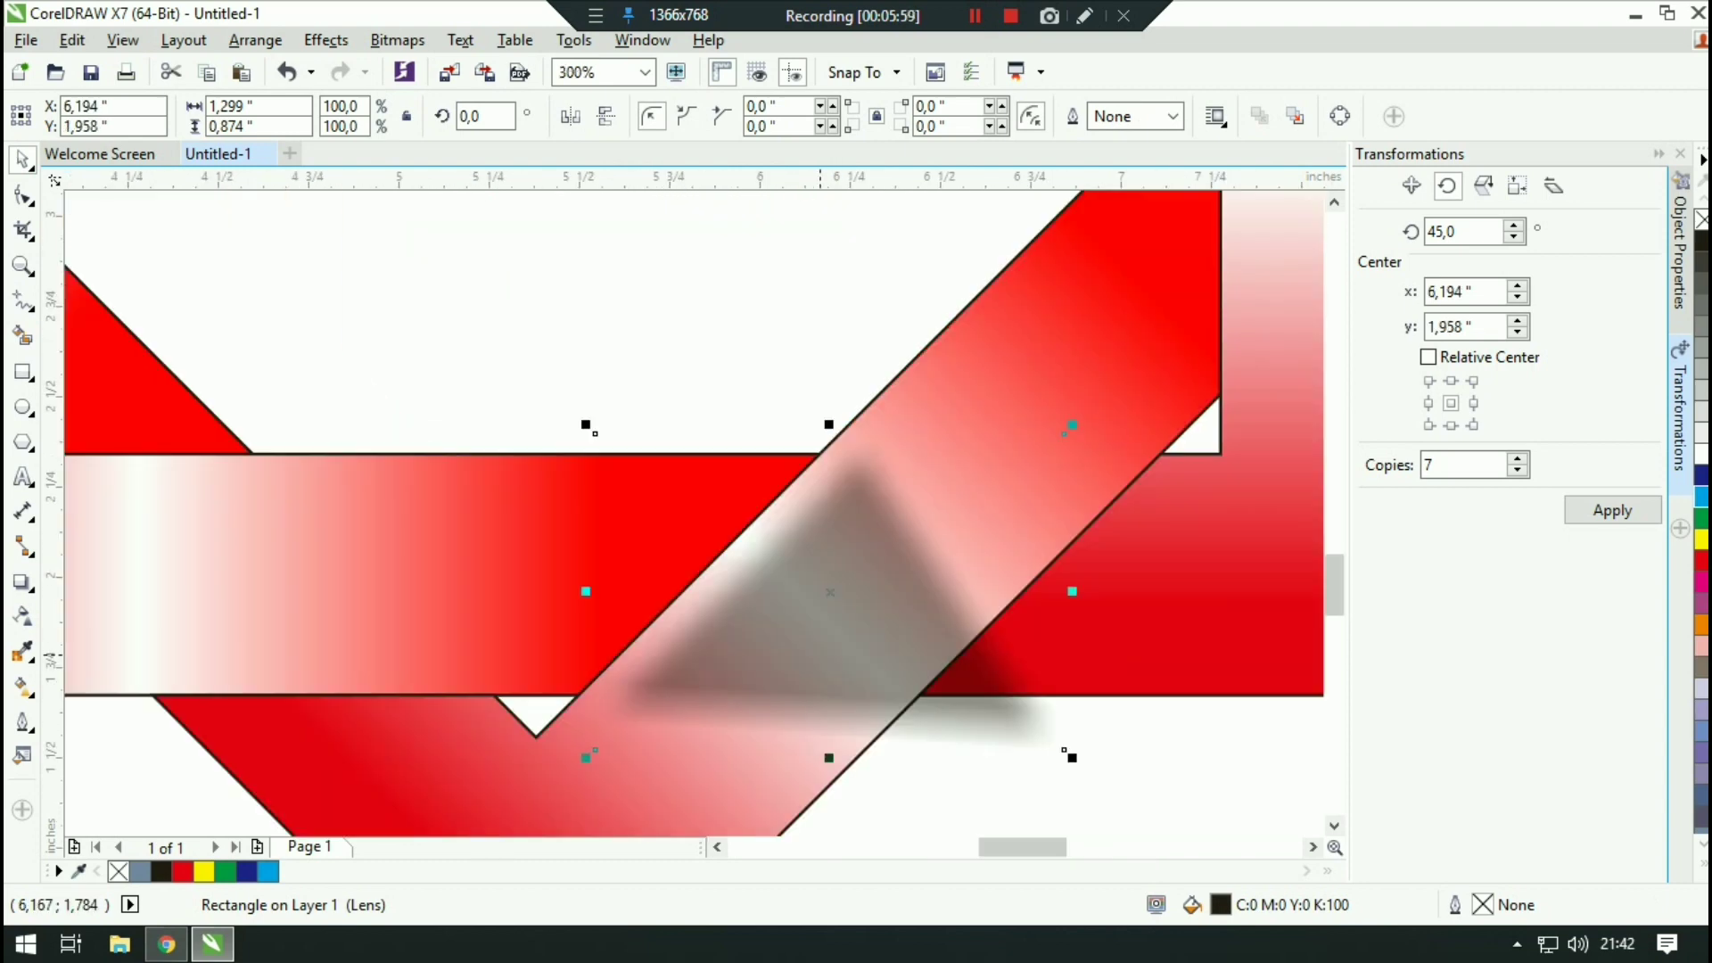
Step: Nudge the shadow up and left against the diagonal band's edge and place a duplicate of it inside the star
key("Up")
key("Left")
key("Left")
key("Left")
key("Left")
left_click_drag(822, 653, 232, 249)
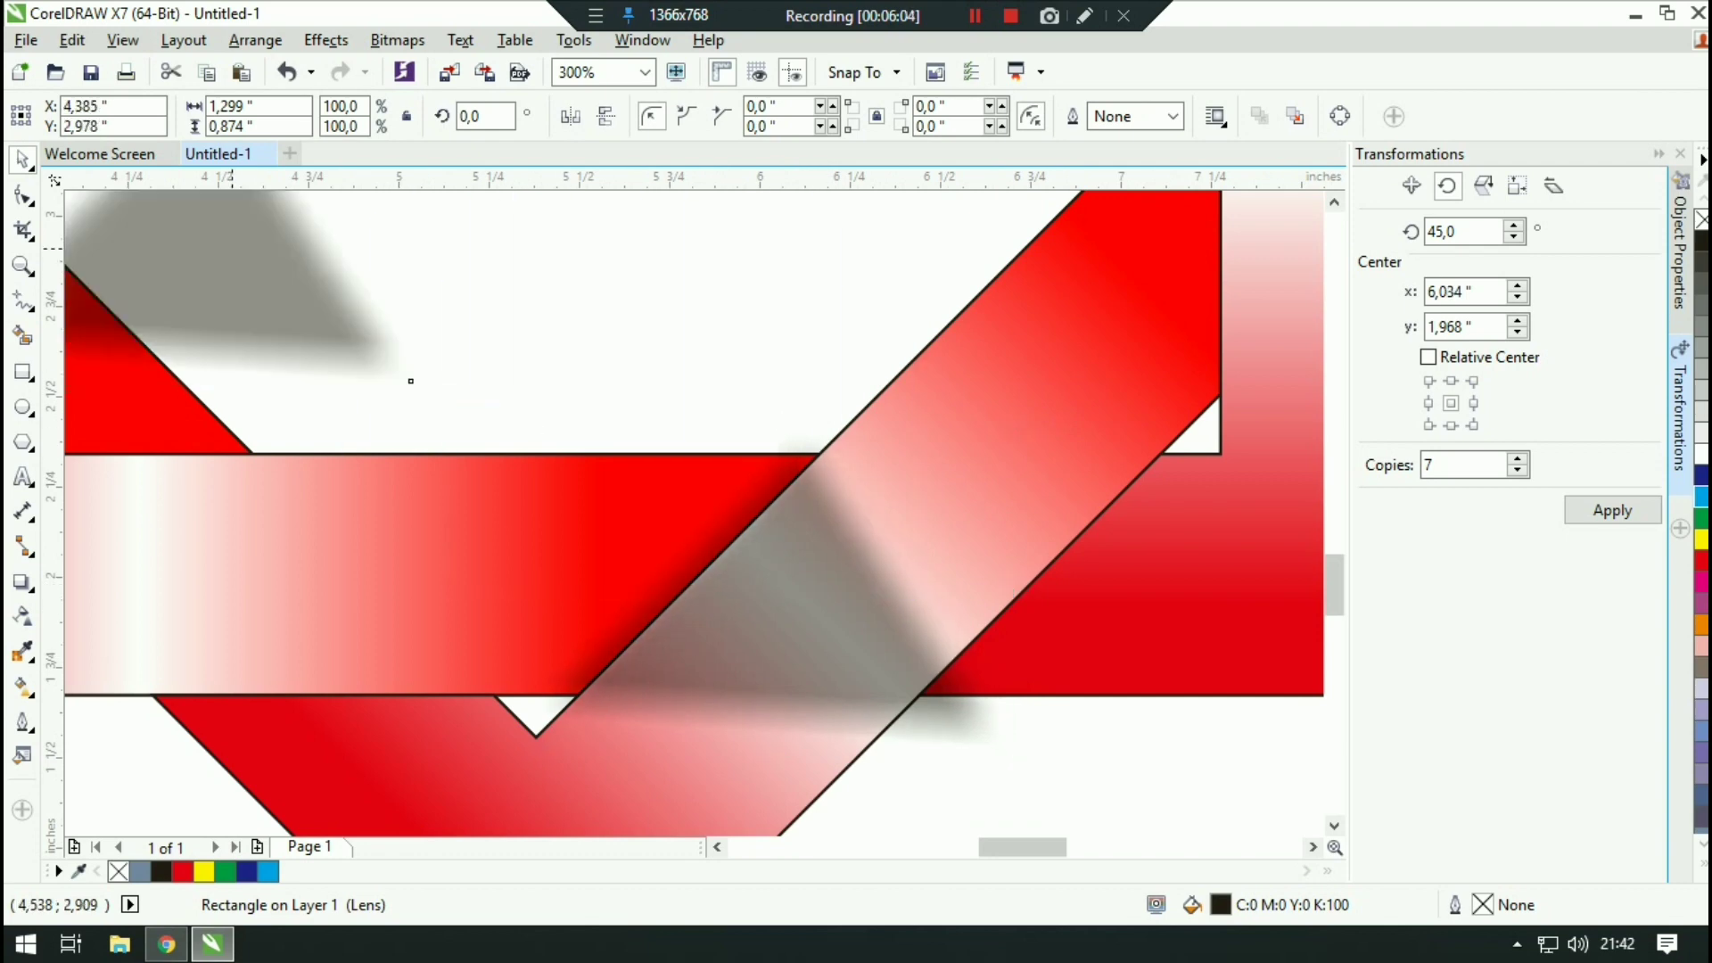
Step: Nudge the bottom-crossing shadow to about X 6.024, Y 1.978 inches and PowerClip it inside the bottom horizontal band
left_click(781, 629)
left_click(781, 628)
key("Up")
key("Left")
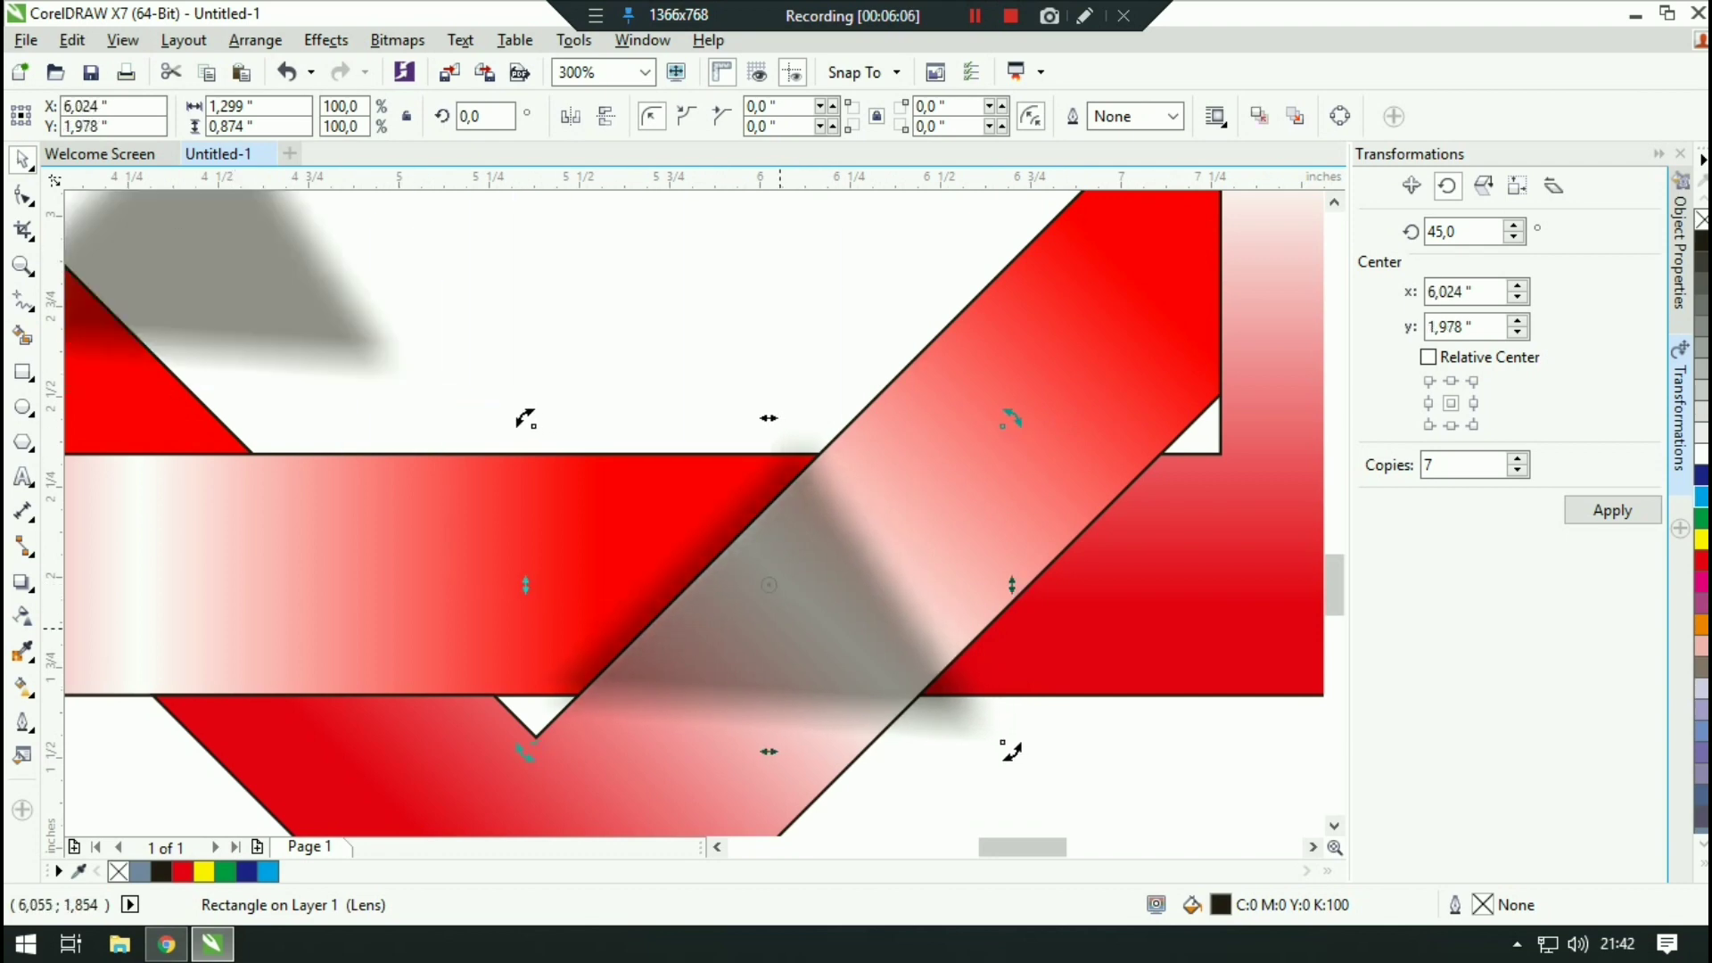
right_click(745, 631)
left_click(847, 287)
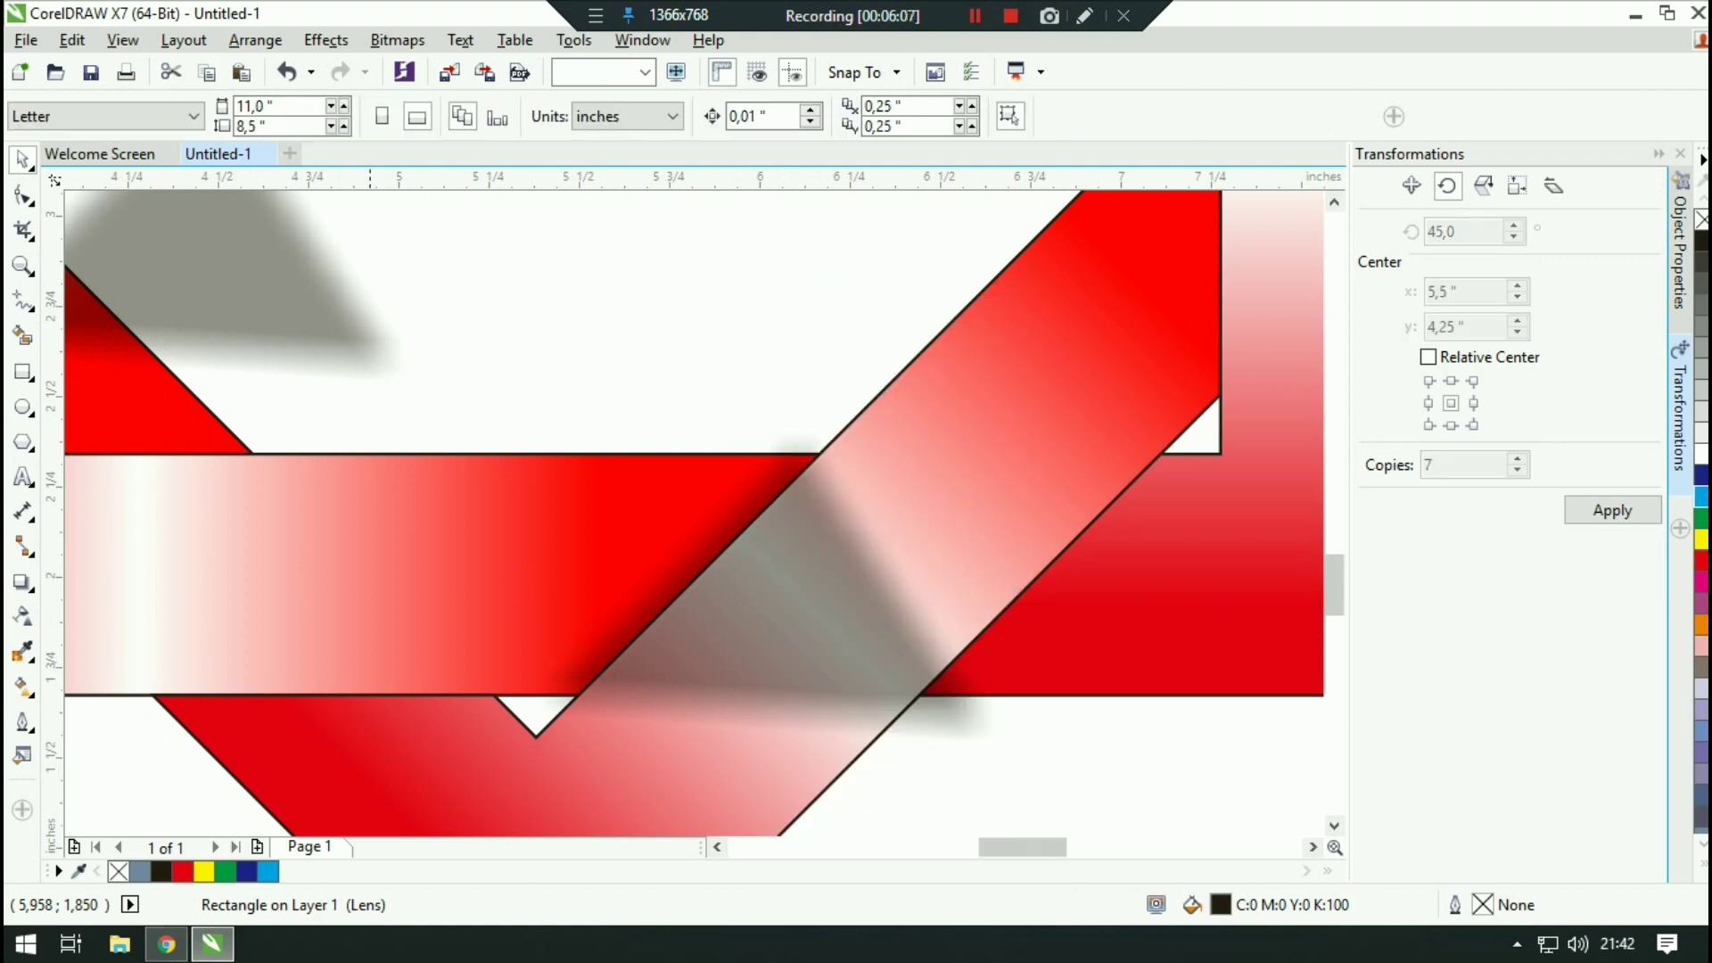
left_click(423, 583)
Step: Rotate the spare shadow by about 40.6° and move it onto the lower-right crossing, against the vertical band's inner edge
scroll(464, 586, "down", 2)
left_click(173, 515)
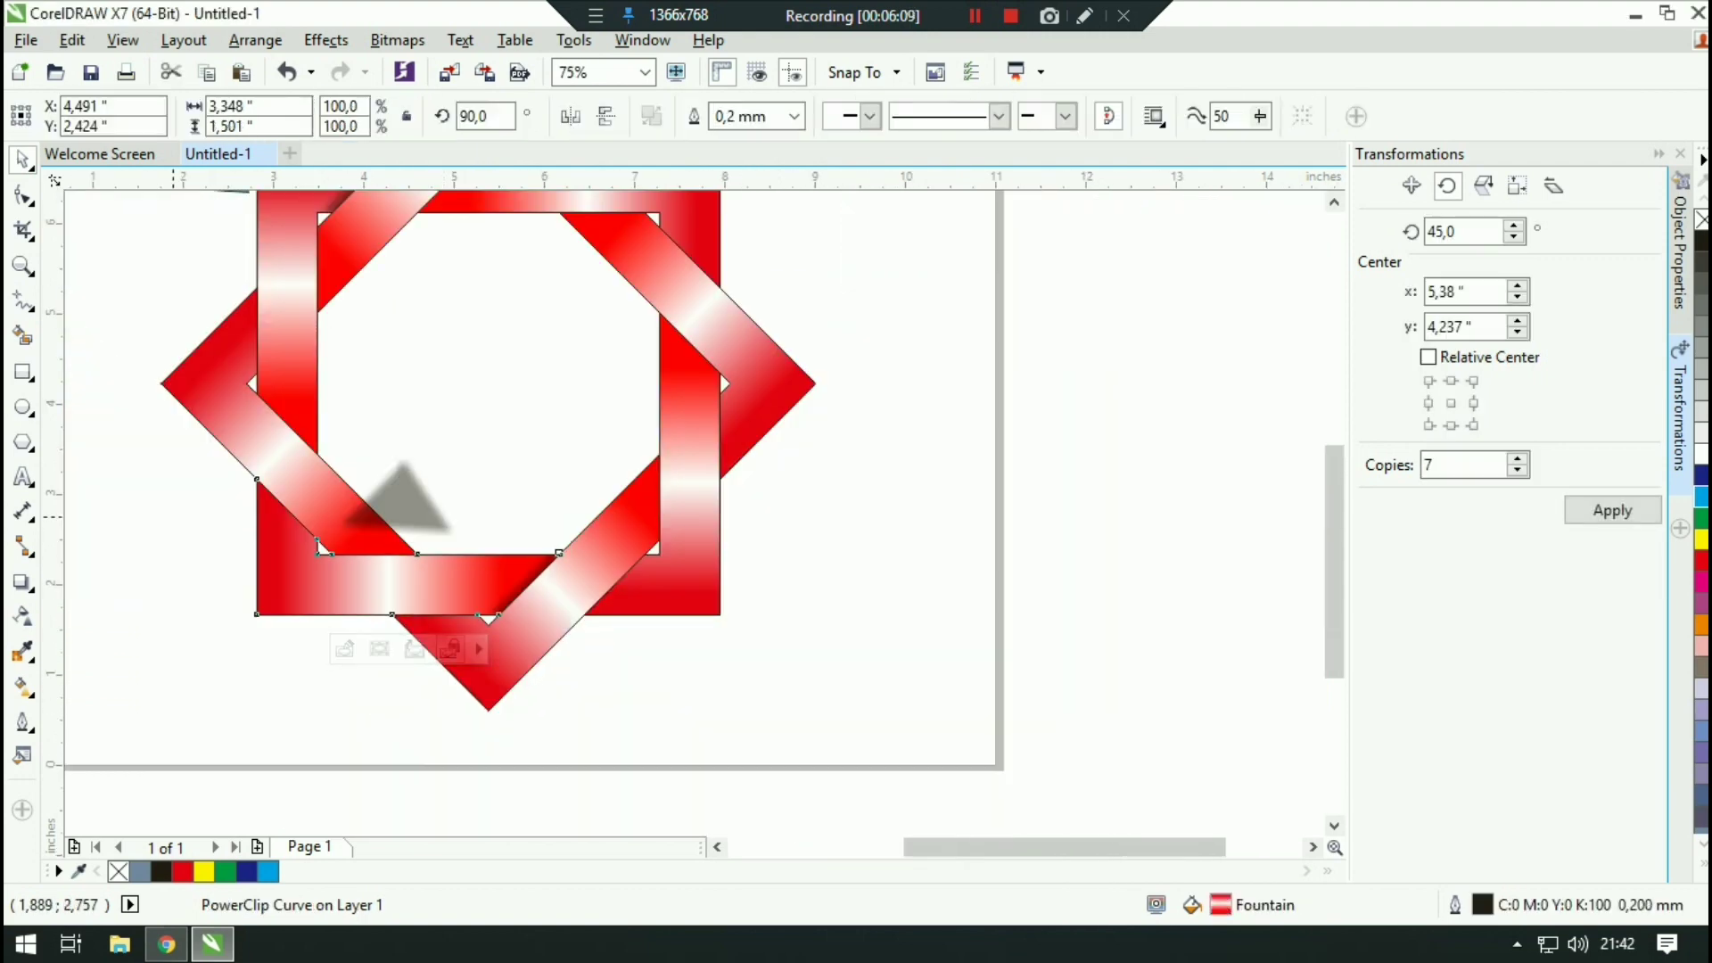
left_click_drag(173, 516, 556, 663)
left_click(744, 597)
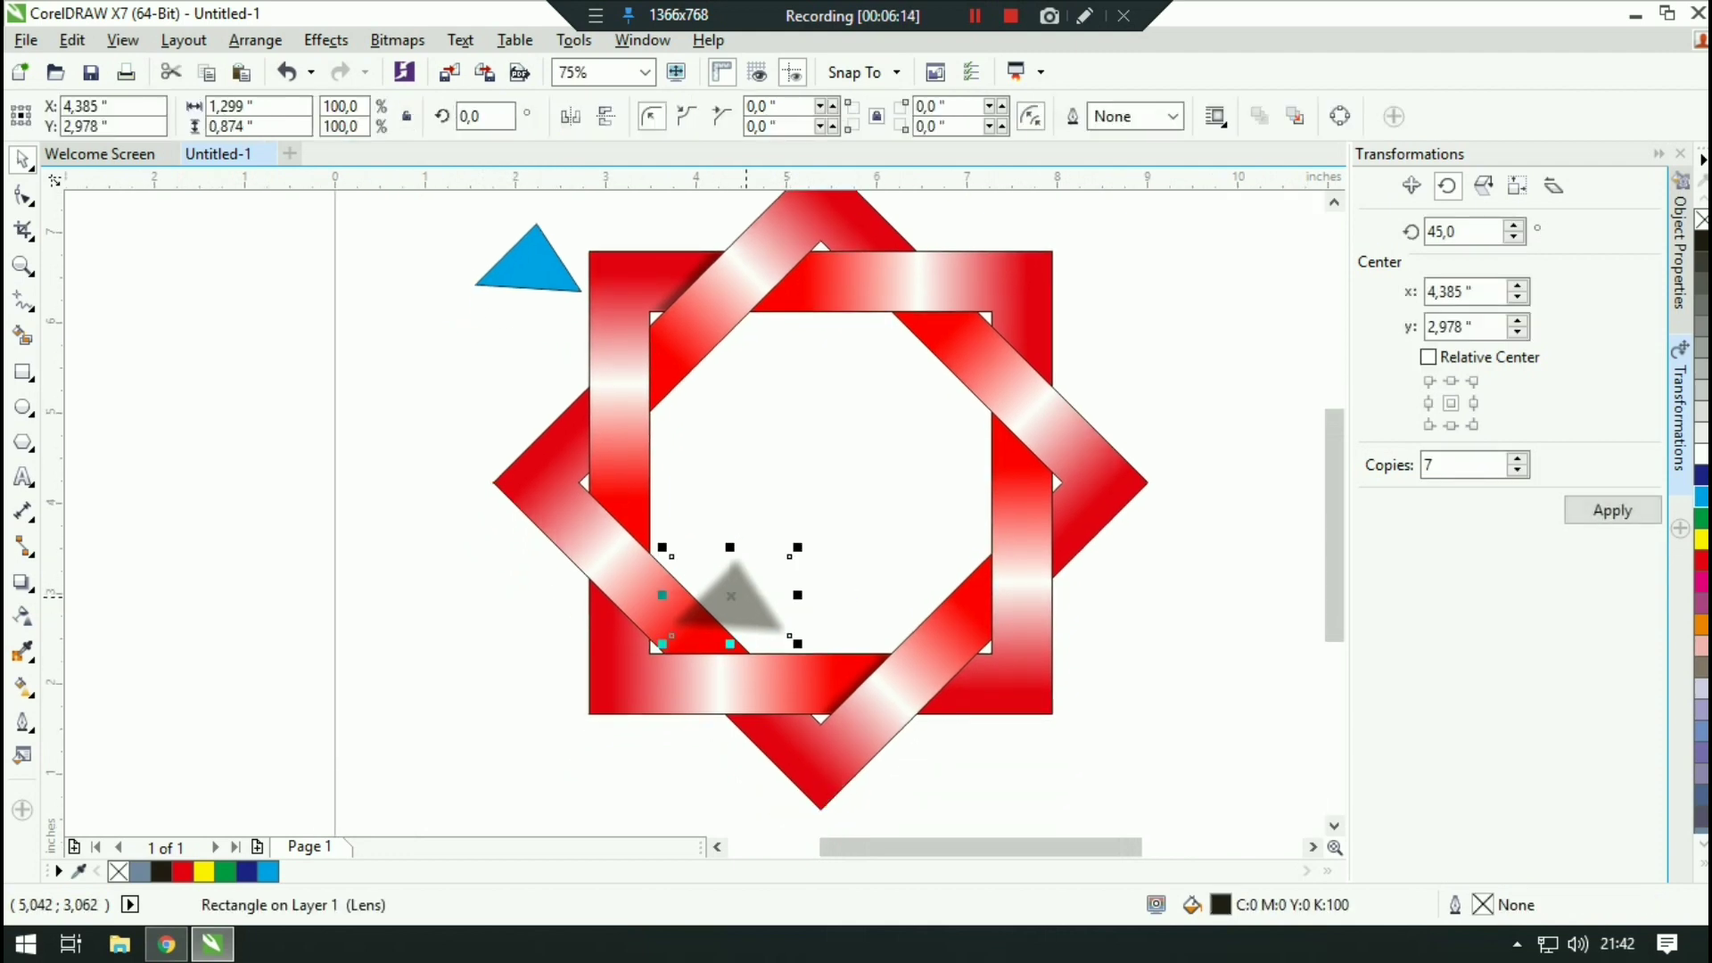
left_click(746, 593)
left_click_drag(790, 555, 764, 459)
left_click_drag(747, 592, 960, 537)
scroll(1026, 602, "up", 3)
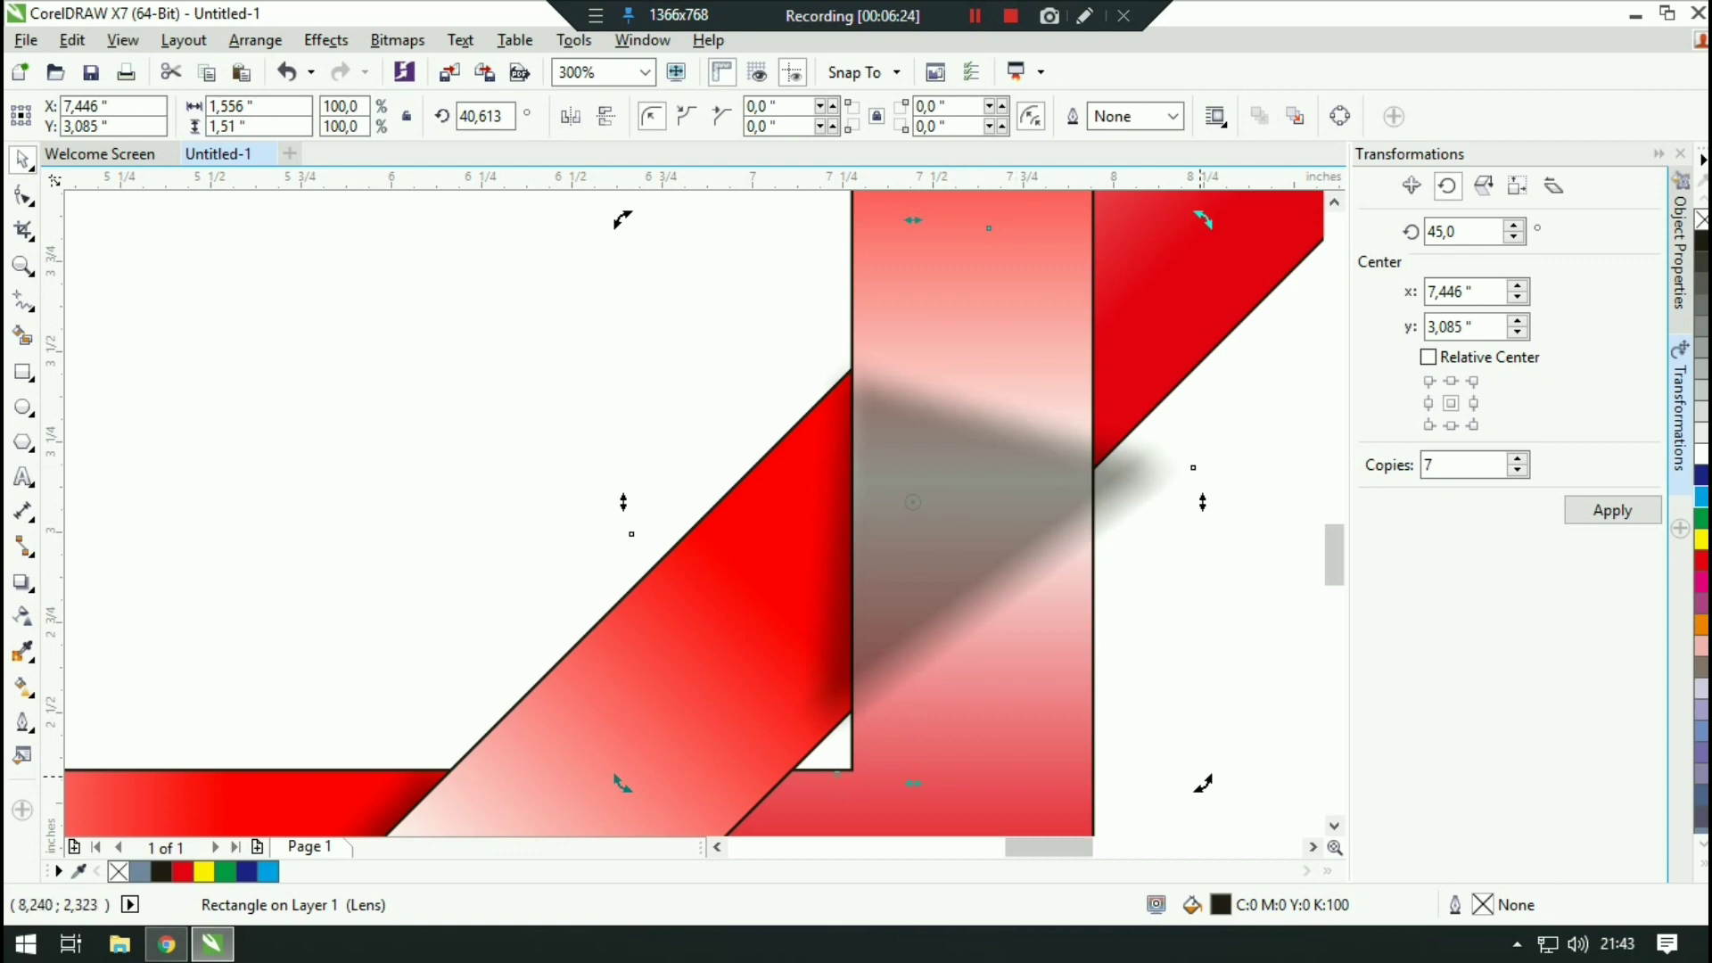
Step: Rotate the lower-right crossing shadow to about 44.7° and nudge it to about X 7.436, Y 3.105 inches
left_click_drag(1201, 777, 1207, 772)
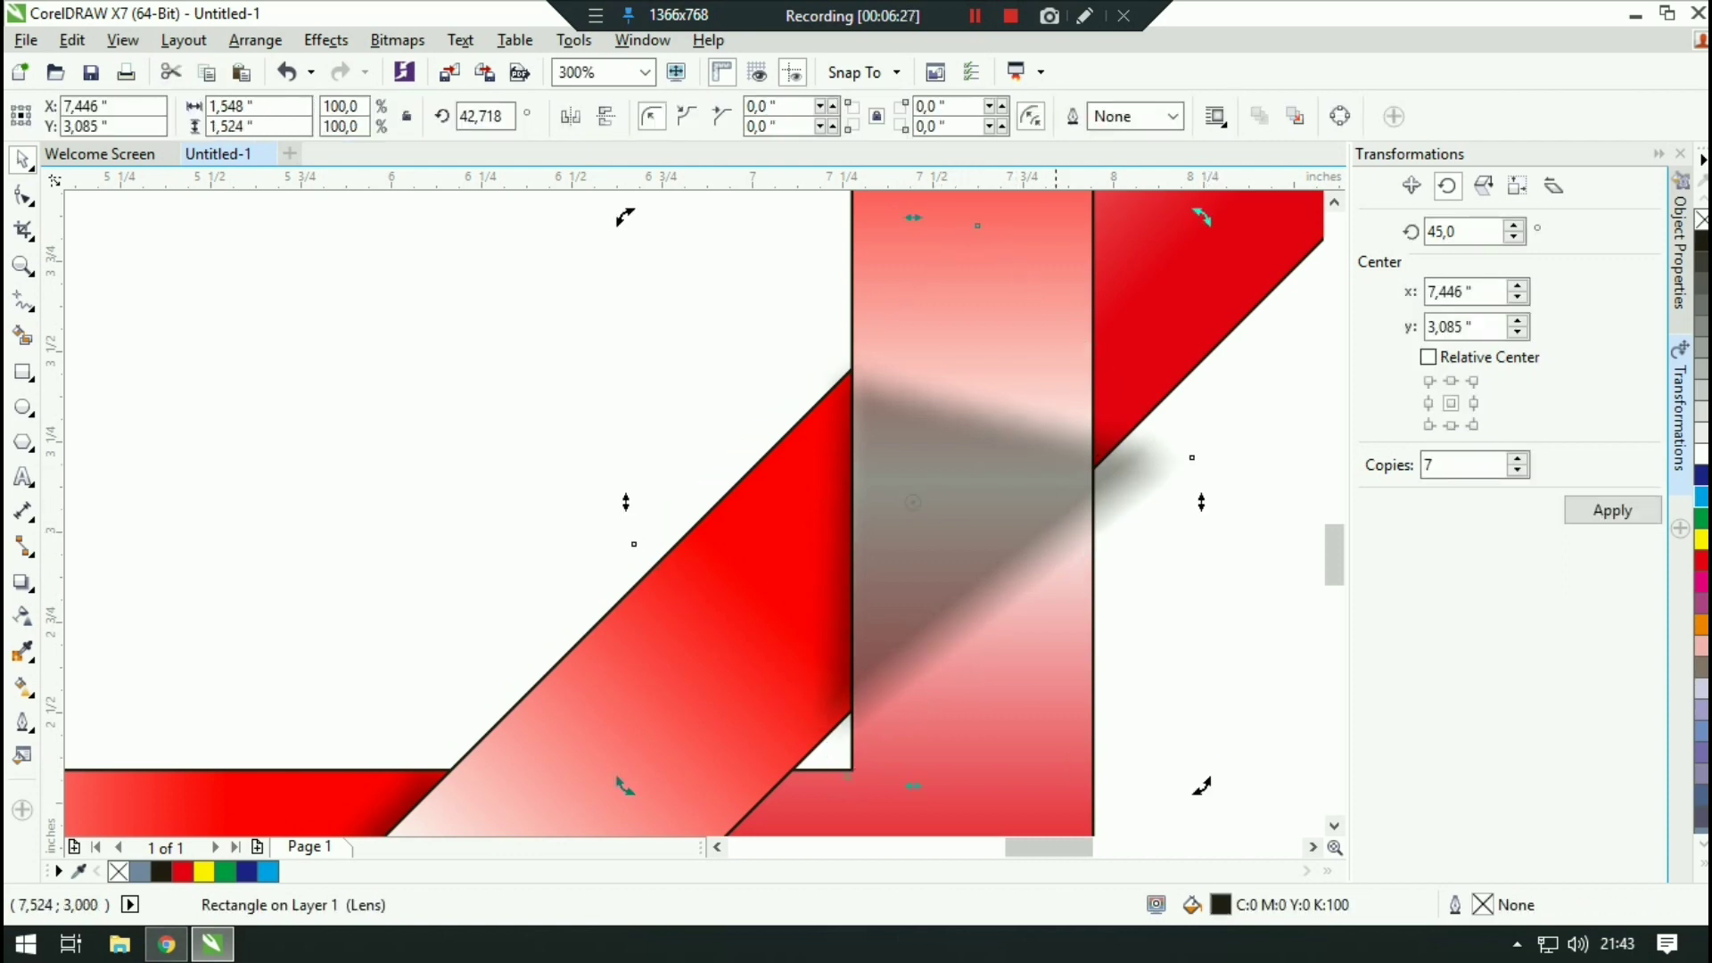
left_click_drag(1210, 773, 1197, 775)
key("Up")
key("Up")
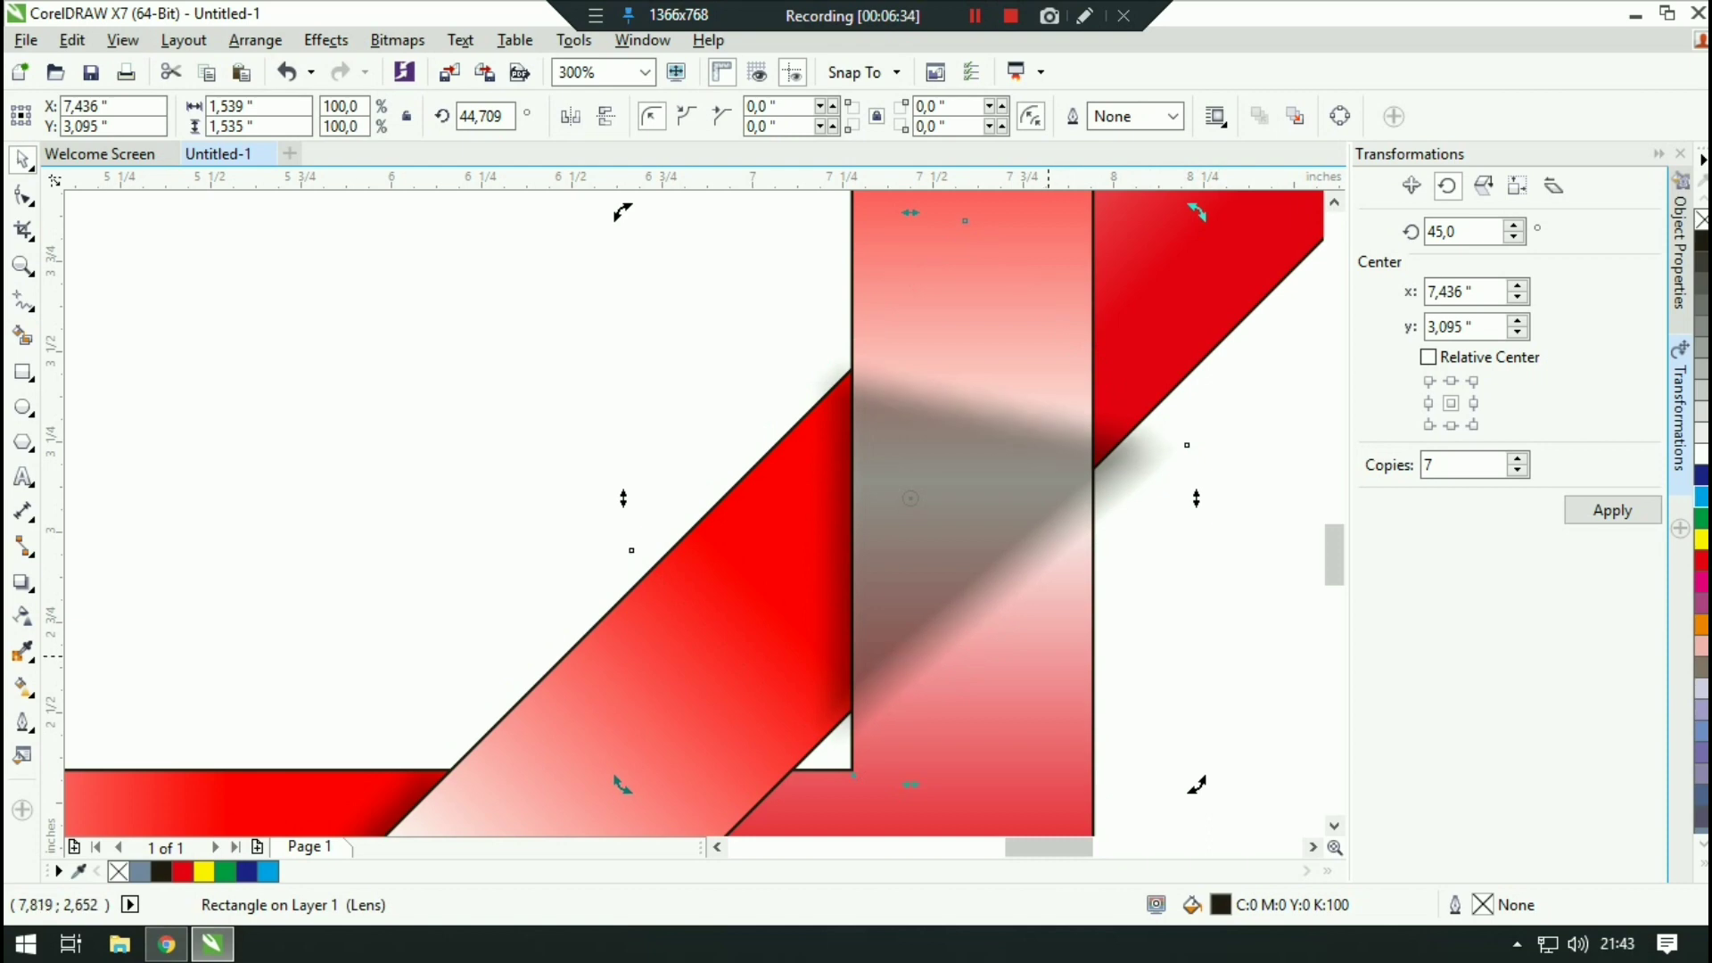
right_click(954, 511)
left_click(919, 546)
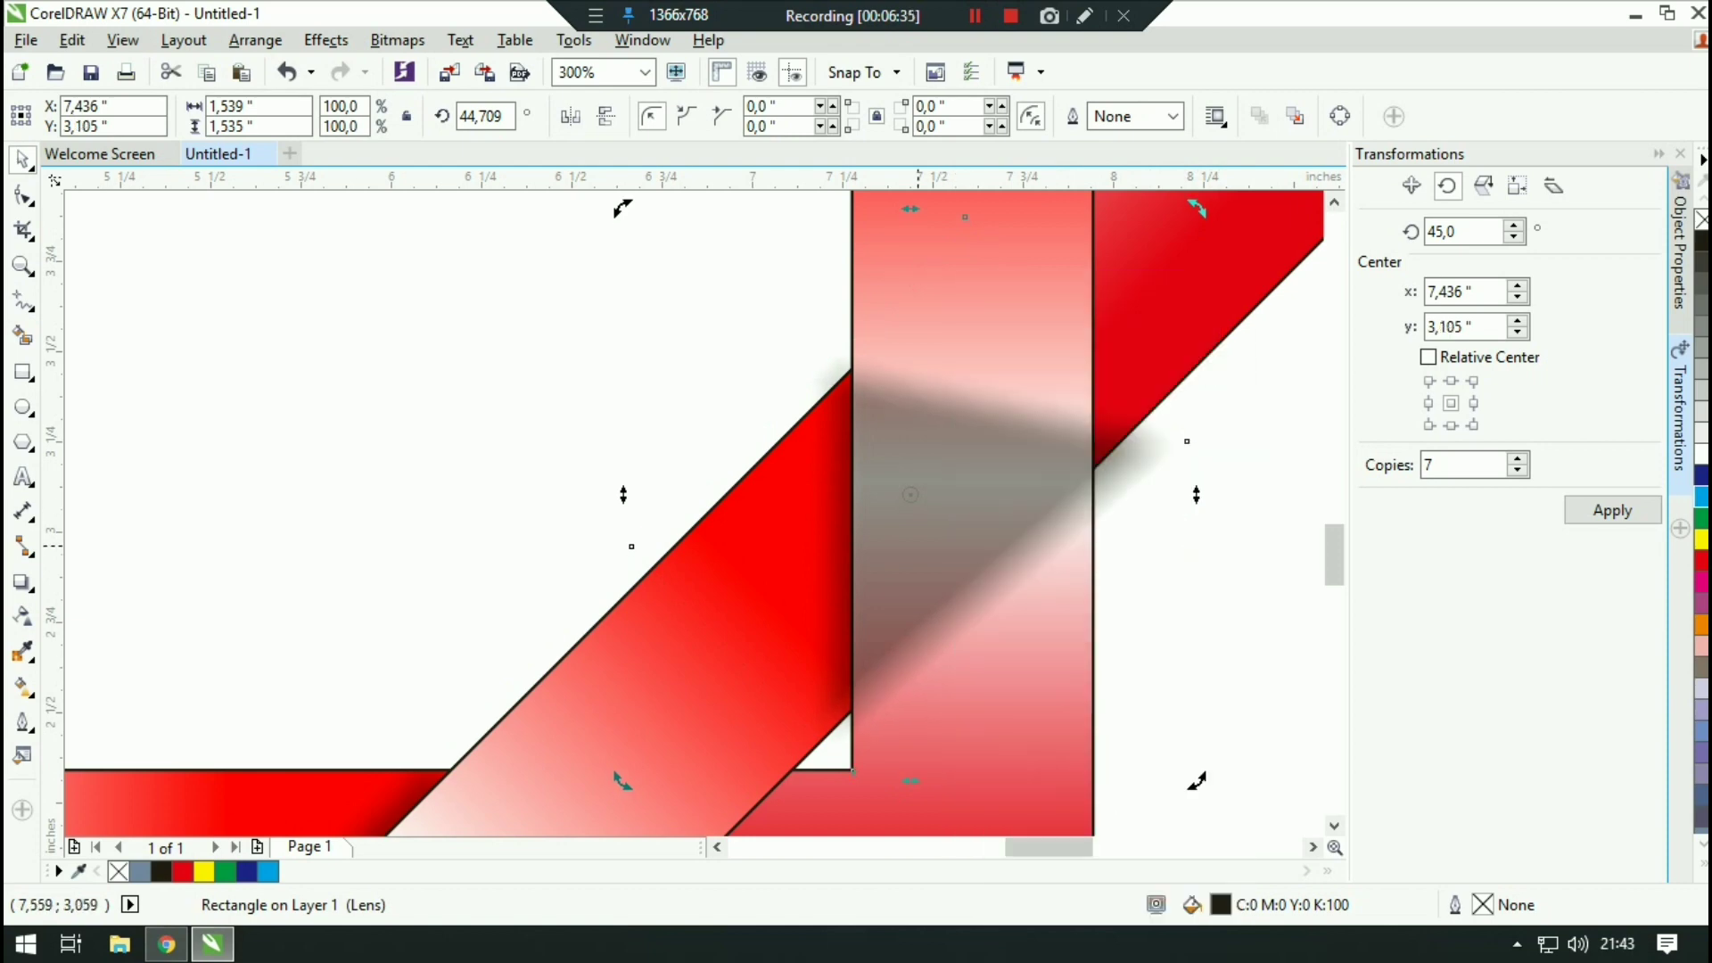
Step: Place a duplicate of the crossing shadow in the empty middle of the star, keeping the original at the lower-right crossing
left_click_drag(955, 539, 153, 403)
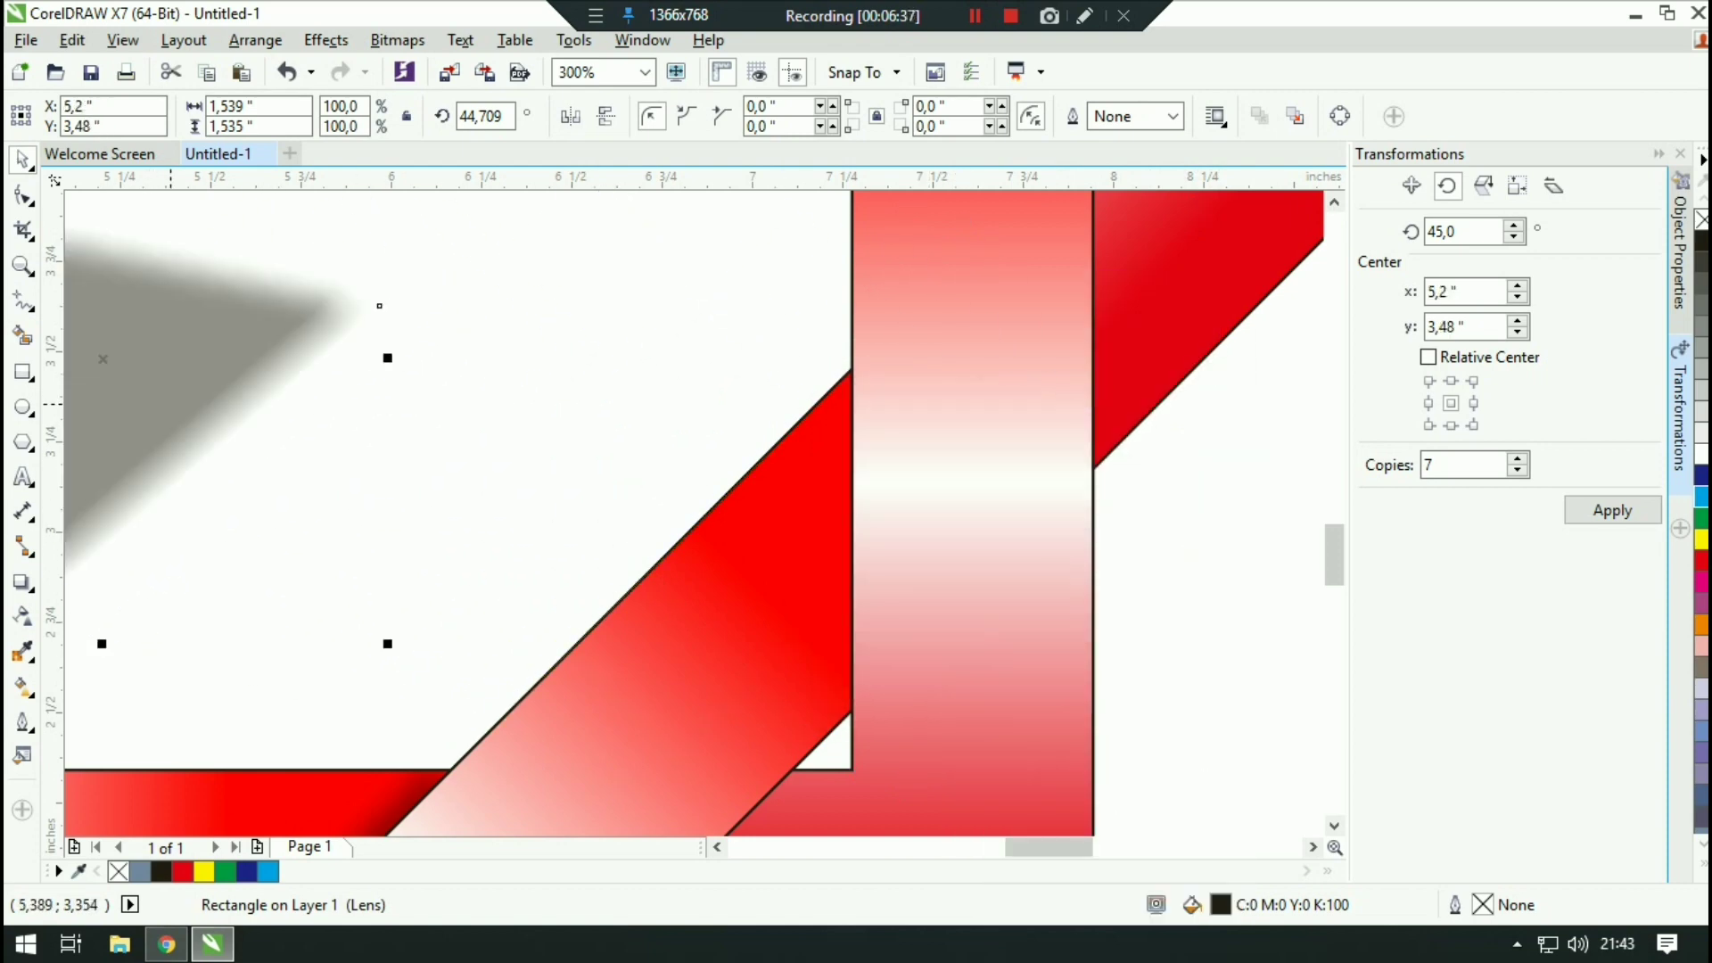
key("ctrl+z")
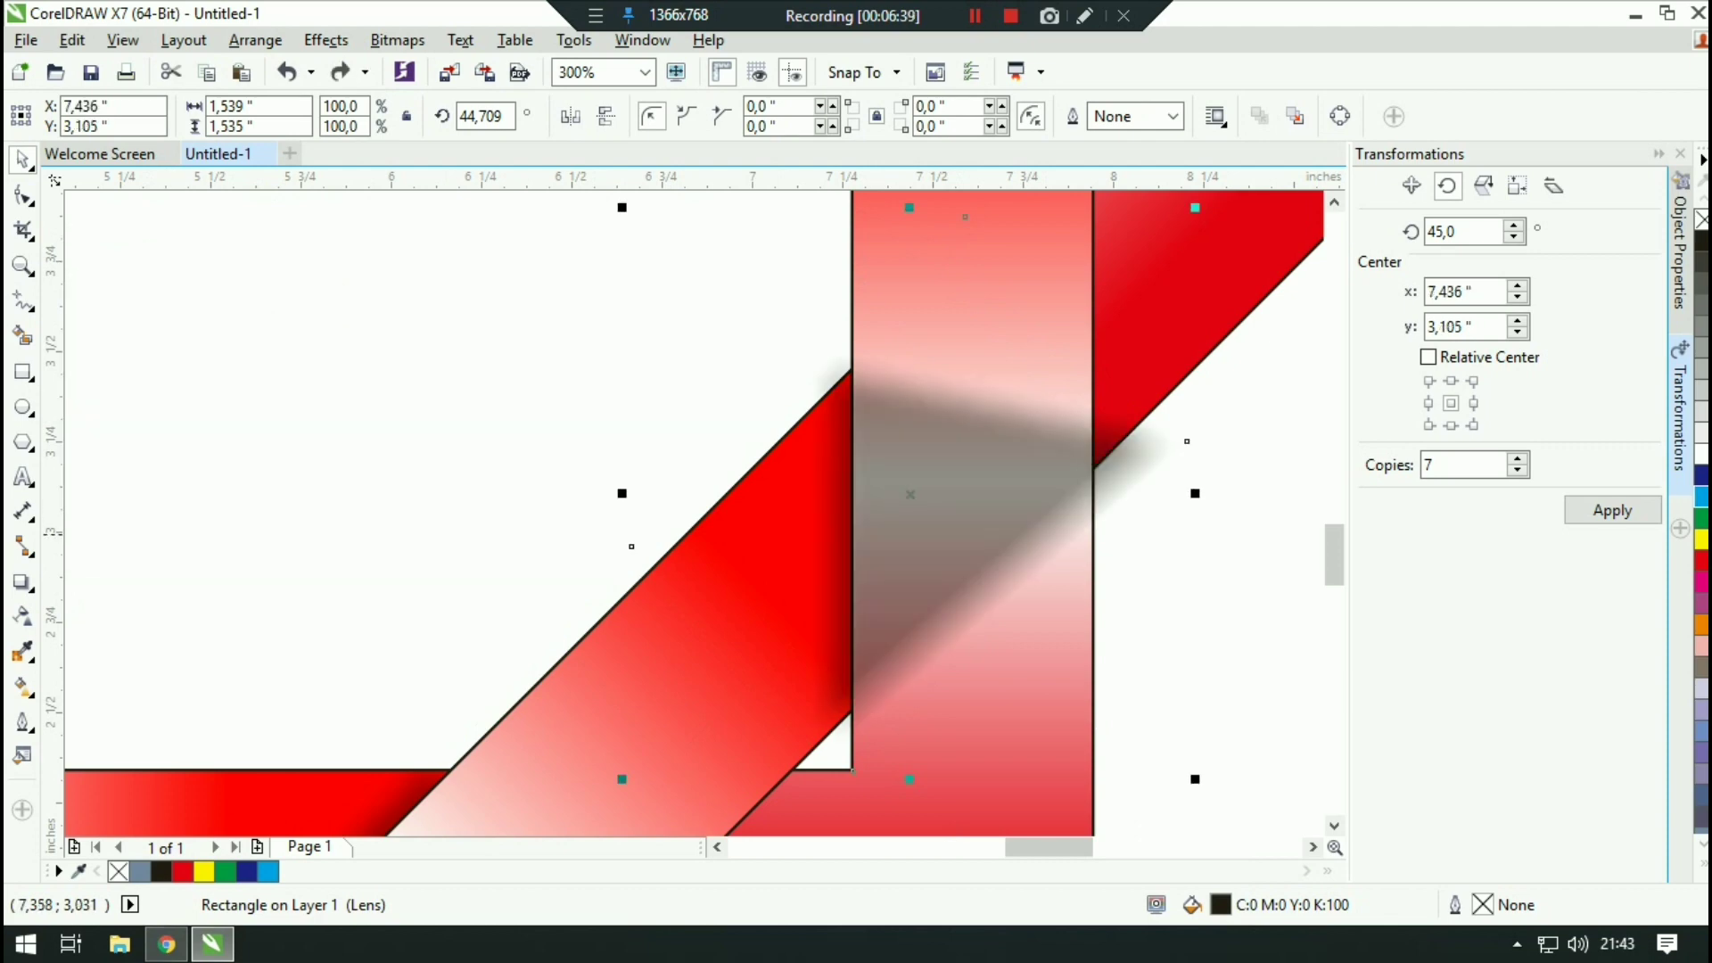
key("ctrl+shift+z")
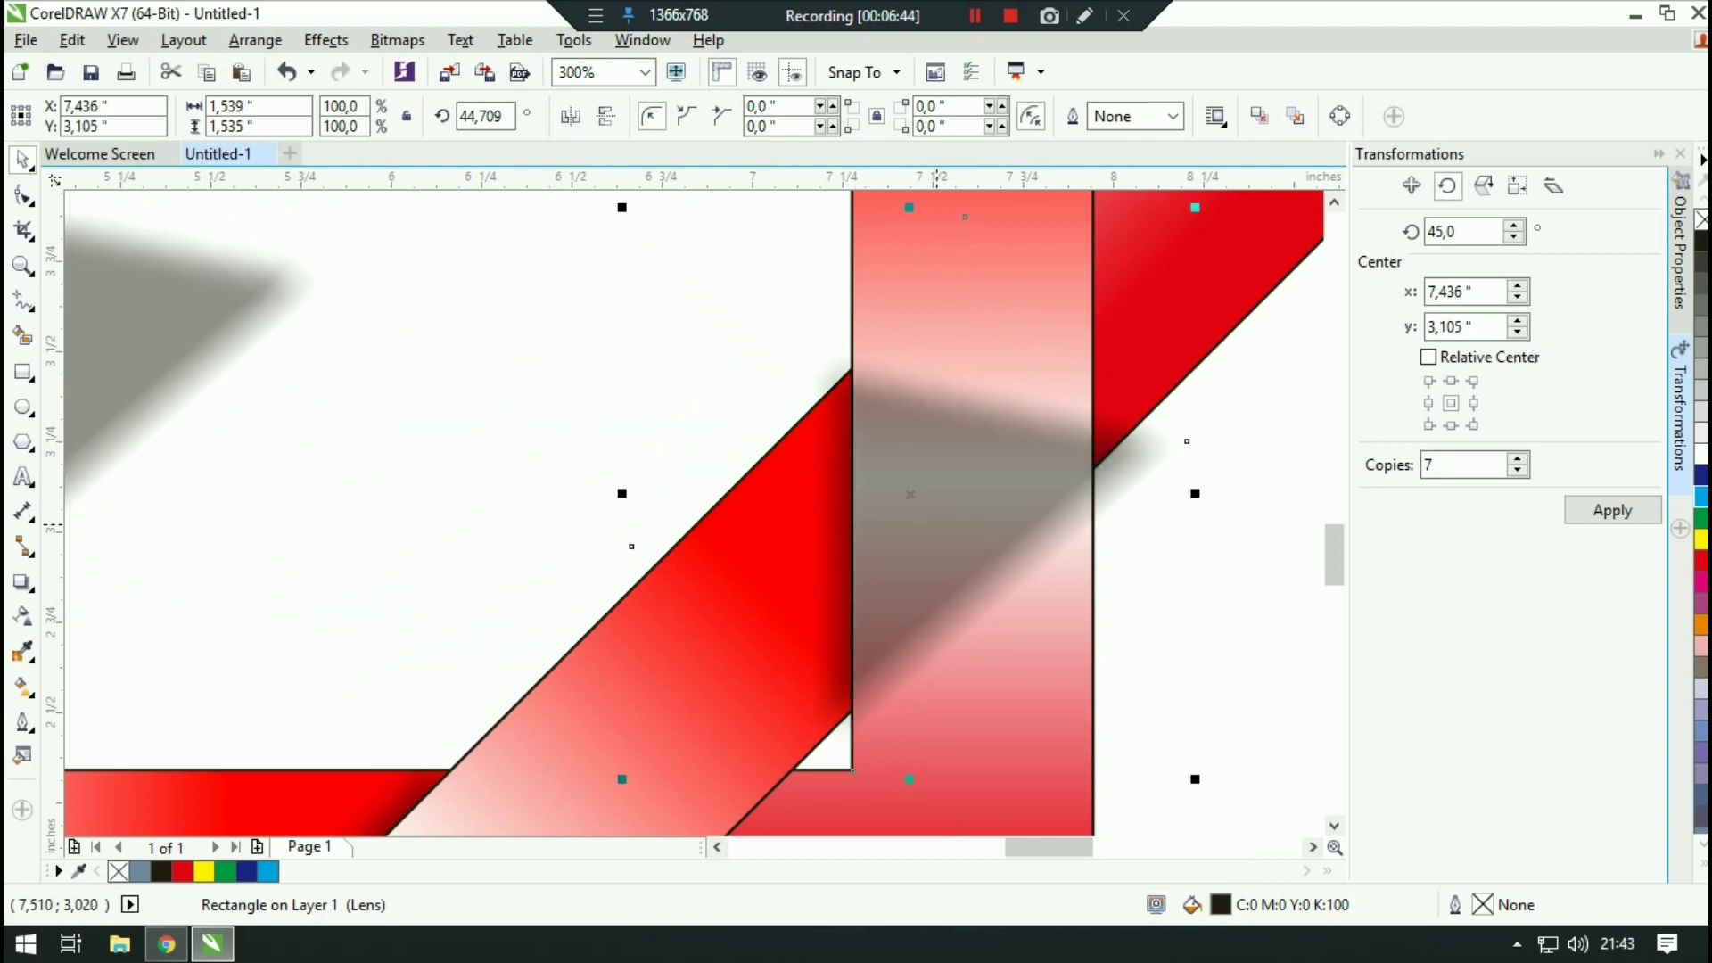
Step: Try to PowerClip the lower-right crossing shadow inside the diagonal band
right_click(936, 526)
left_click(1034, 287)
left_click(767, 581)
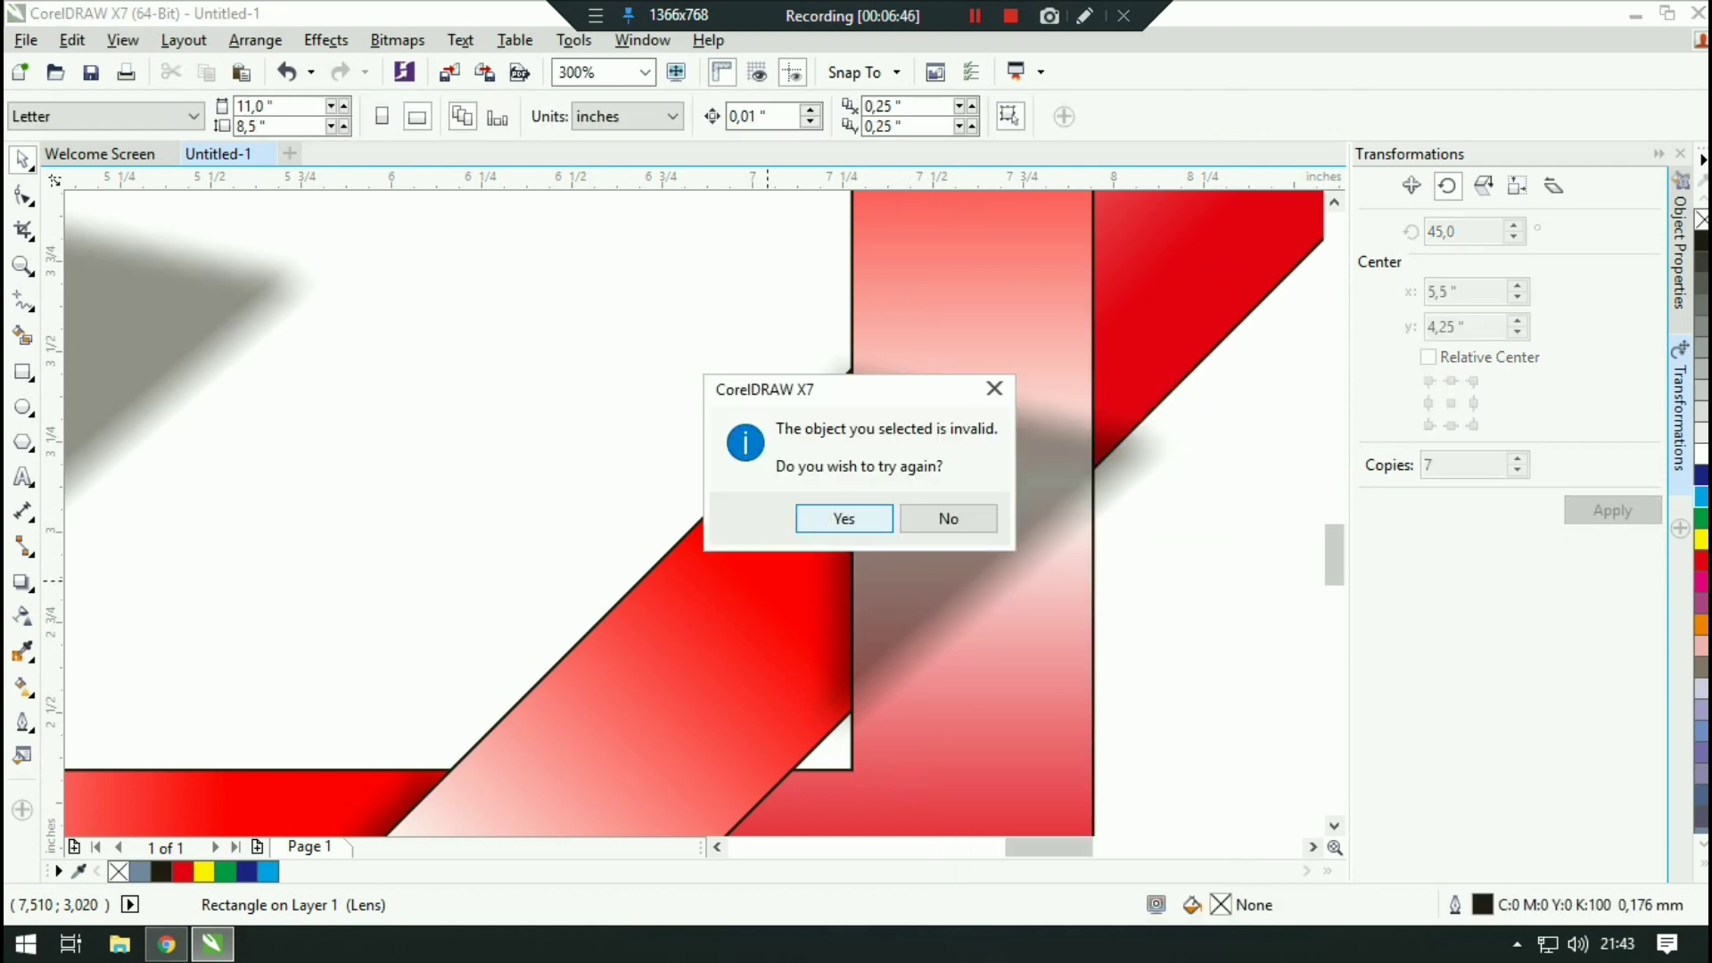
key("Escape")
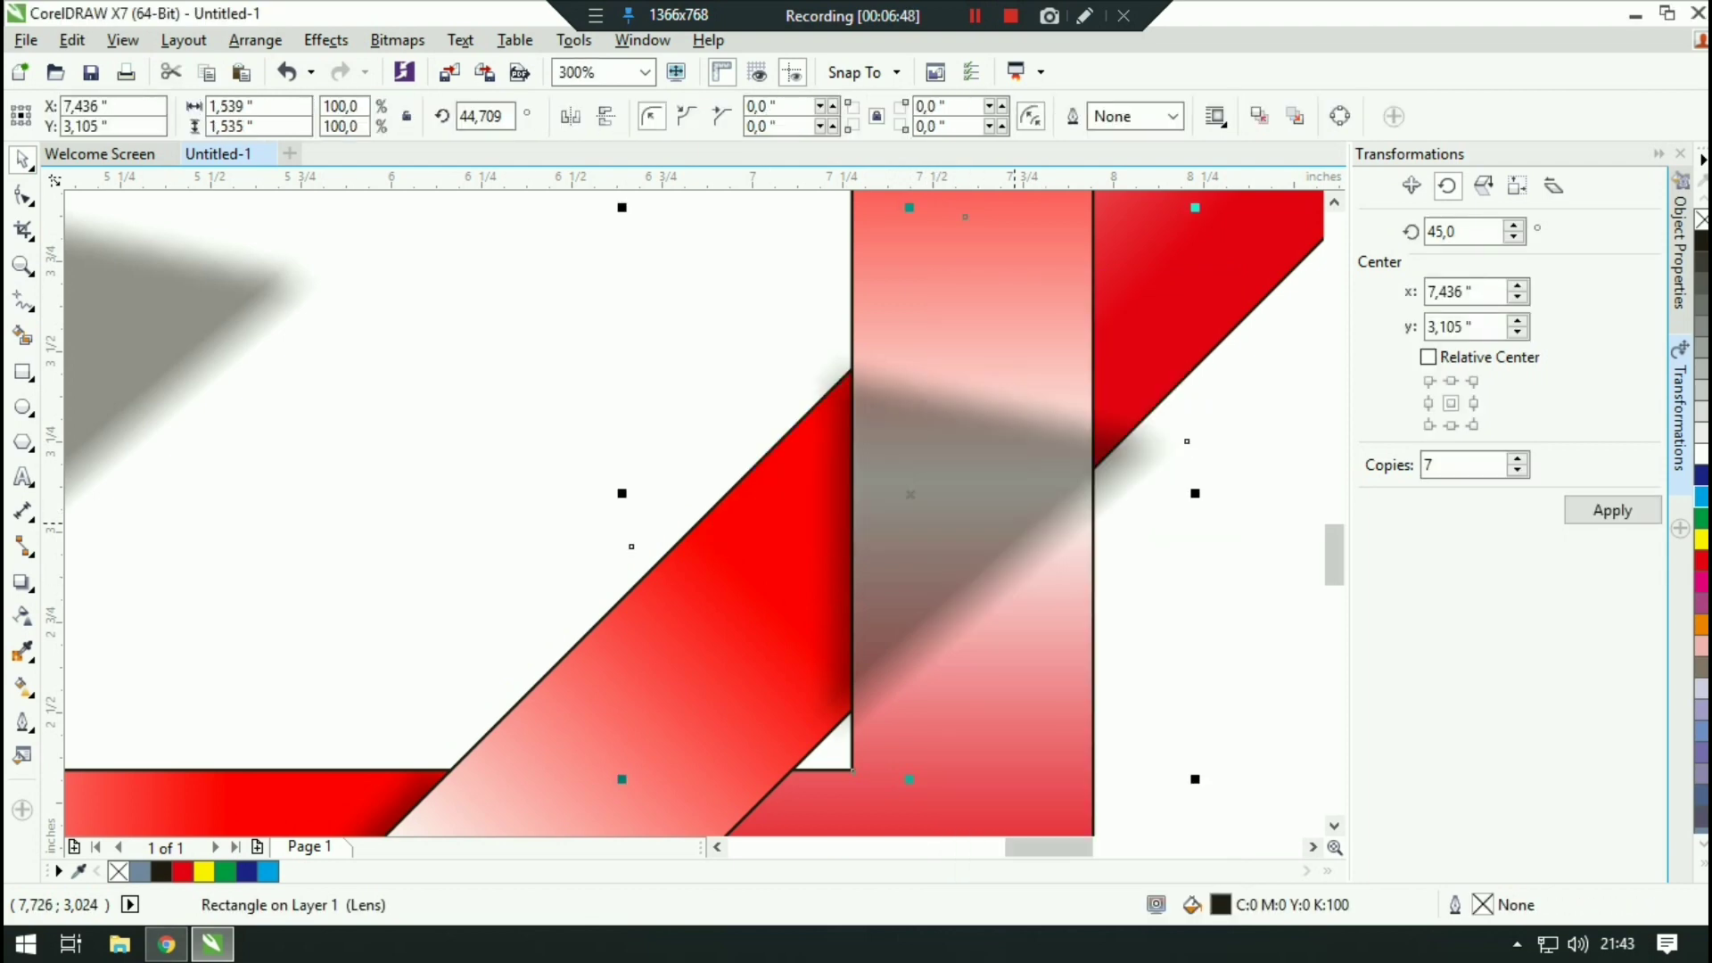
right_click(949, 507)
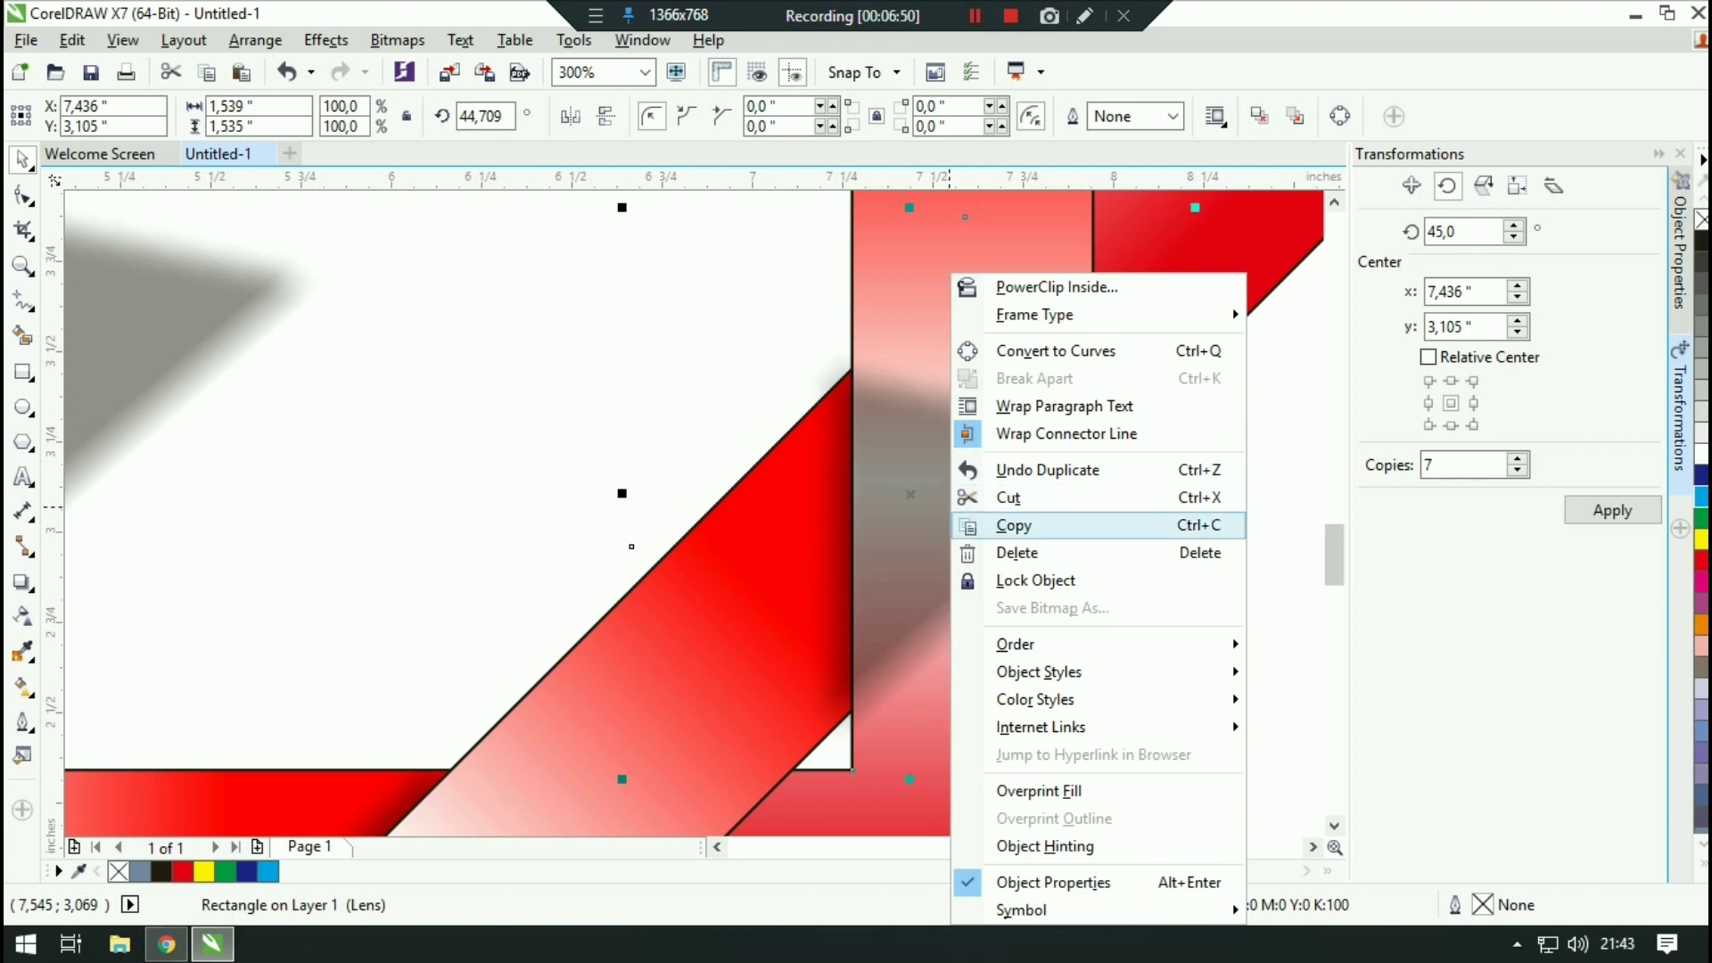
left_click(1287, 491)
scroll(1106, 547, "down", 2)
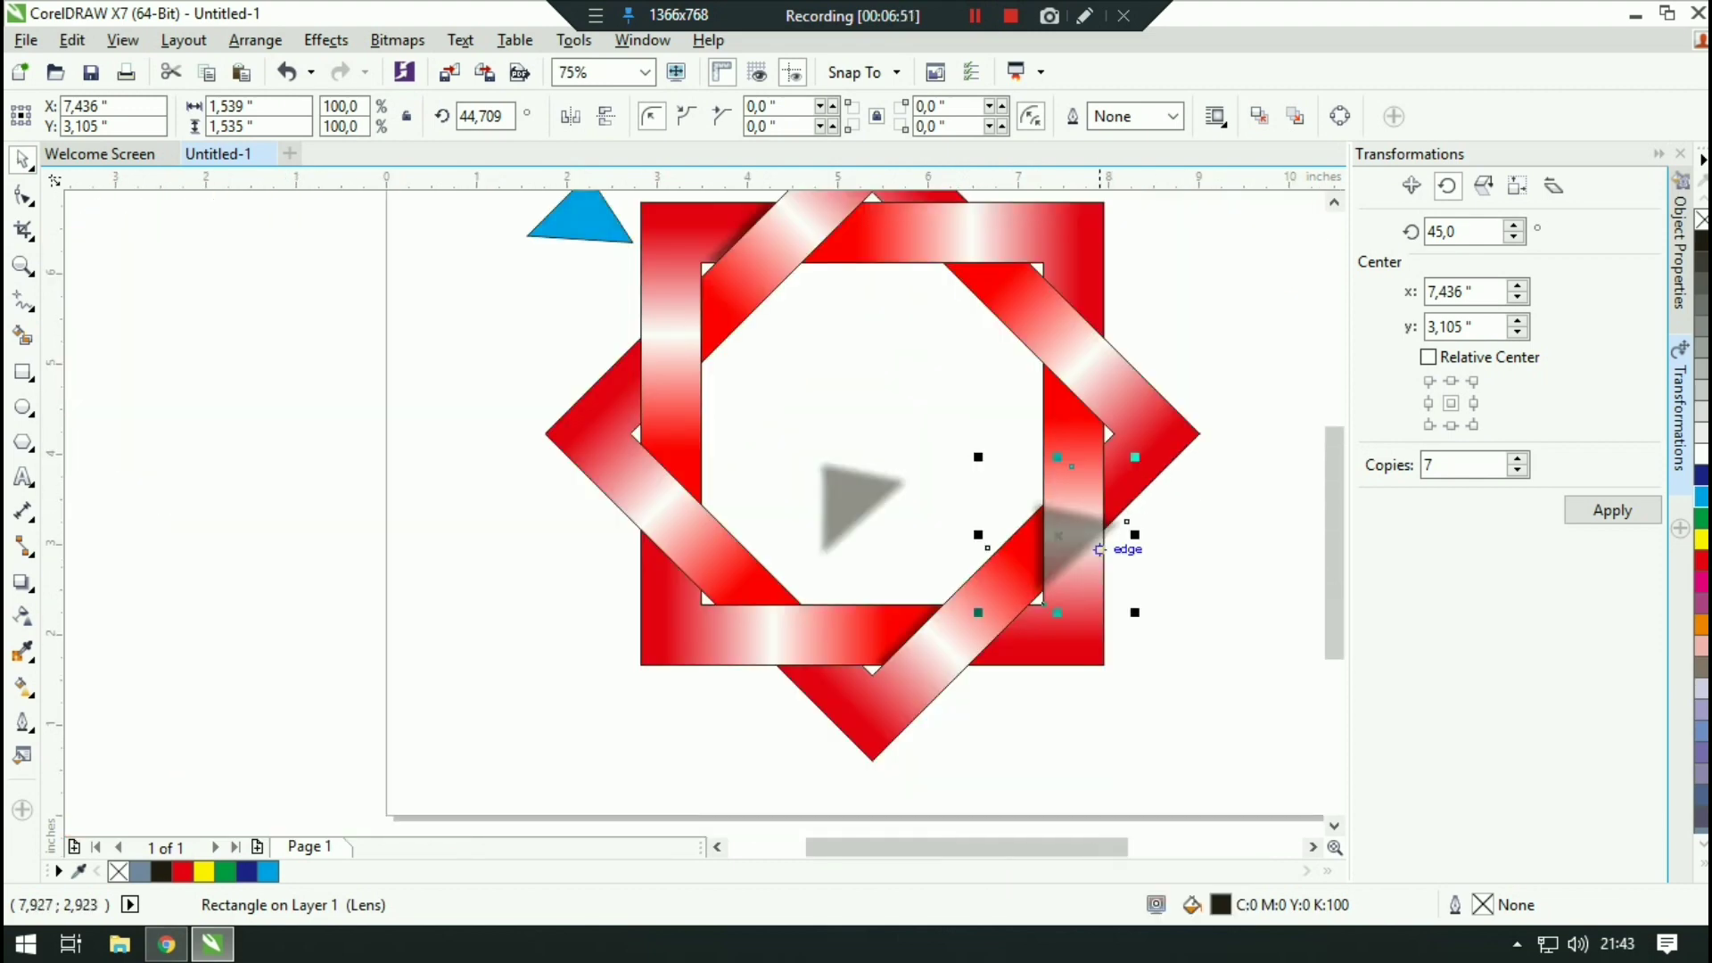
Step: PowerClip the lower-right crossing shadow inside the diagonal band that passes under the right vertical band
scroll(1089, 549, "up", 1)
scroll(1090, 549, "up", 1)
right_click(1027, 522)
left_click(1125, 287)
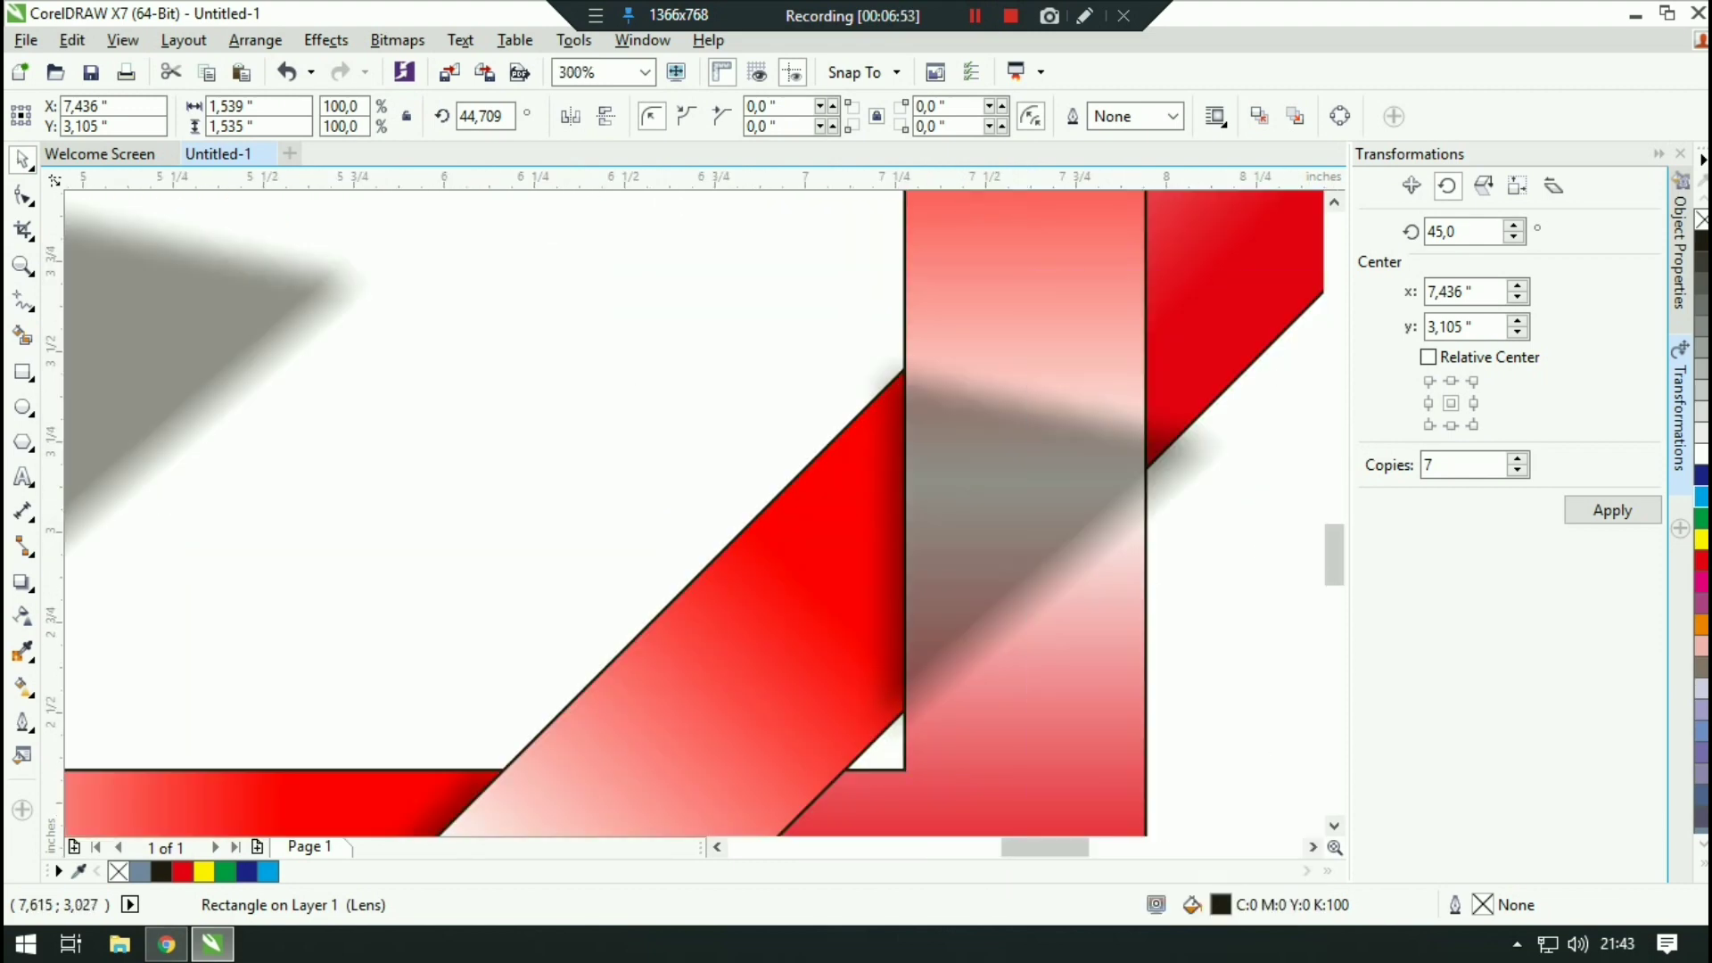
left_click(777, 580)
left_click(849, 523)
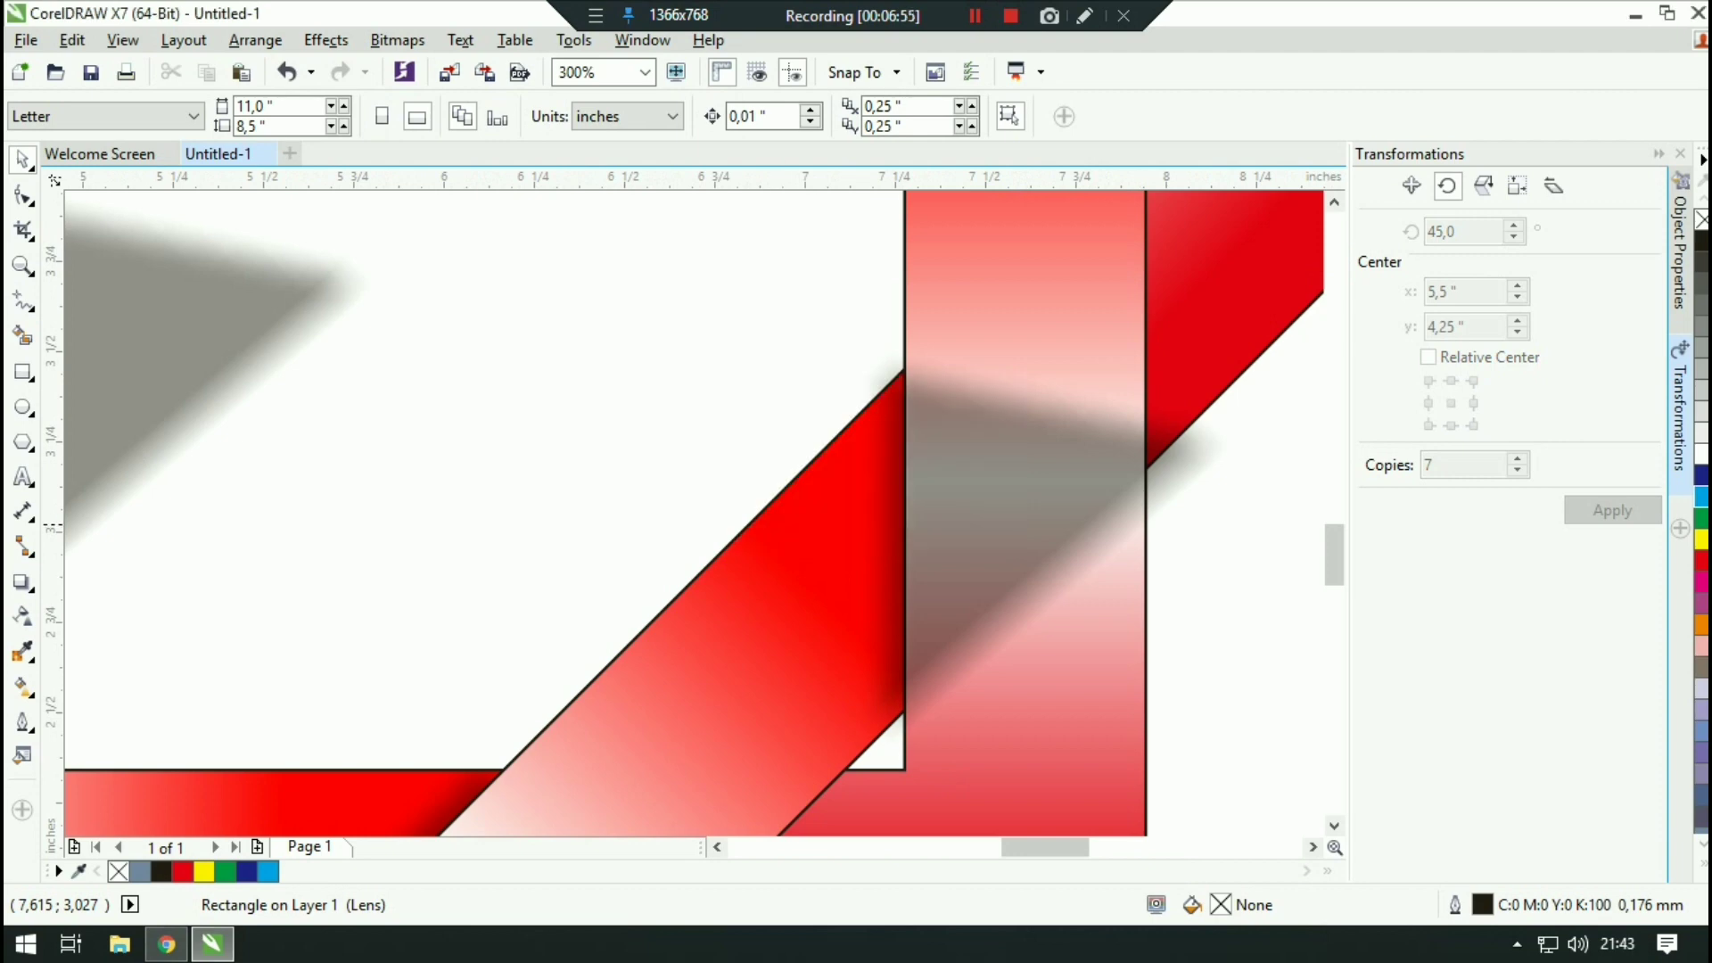
key("Tab")
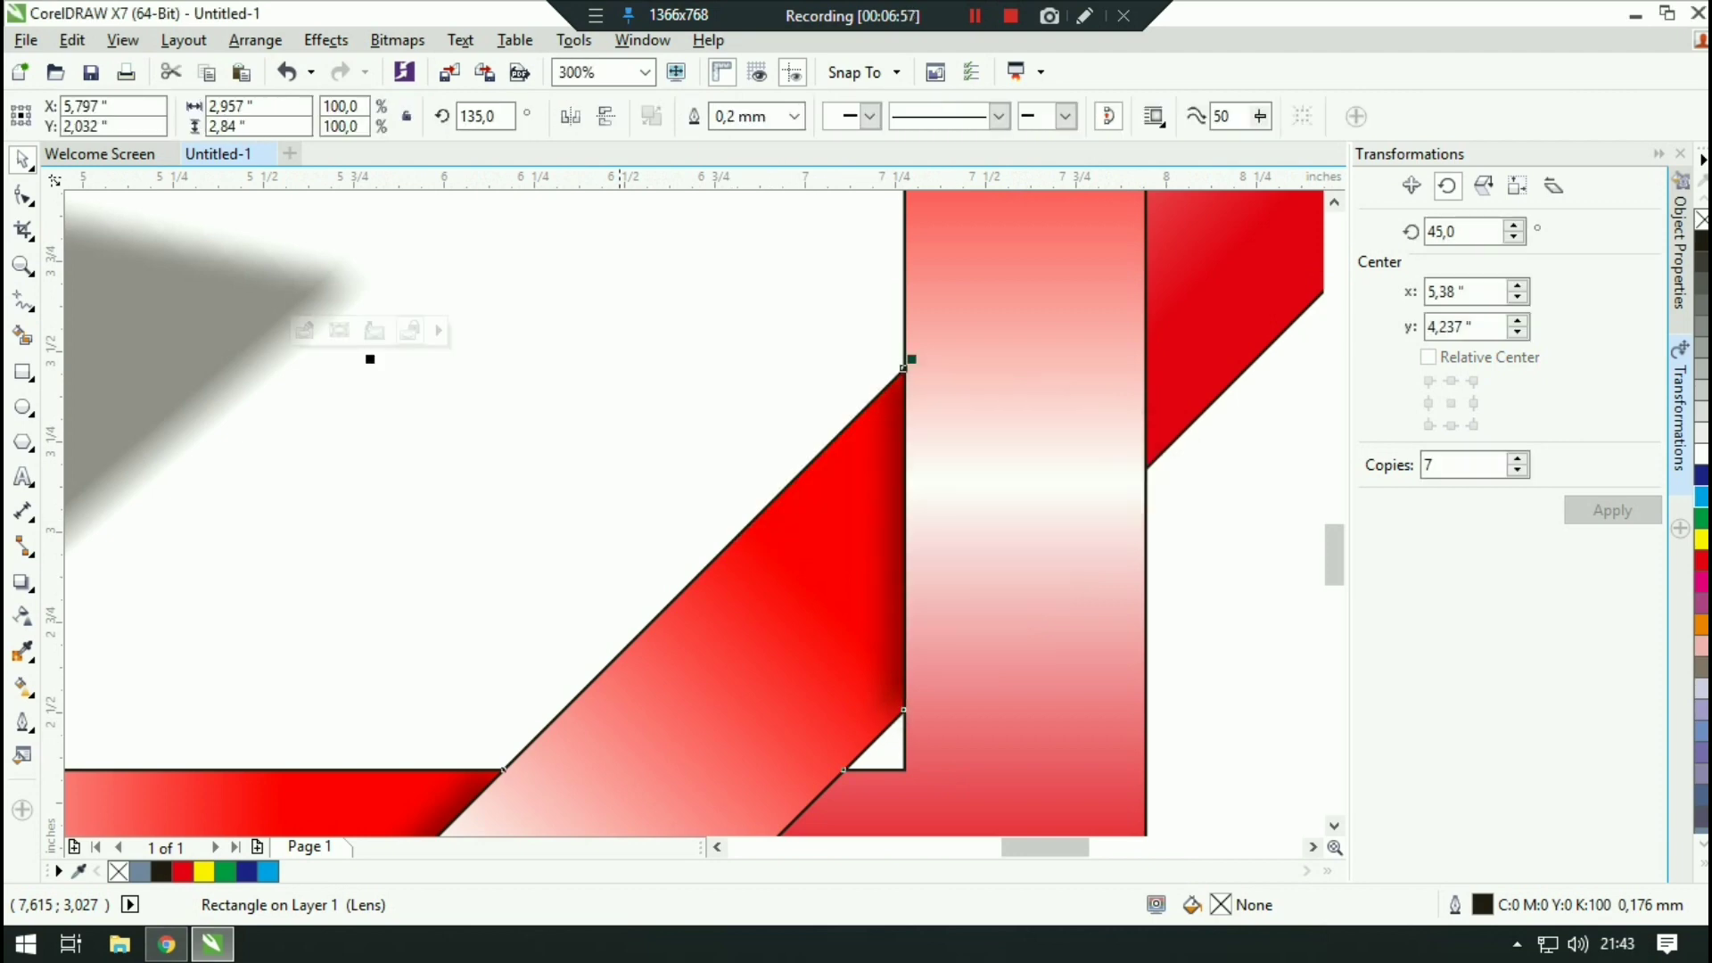
left_click(628, 531)
scroll(567, 633, "down", 2)
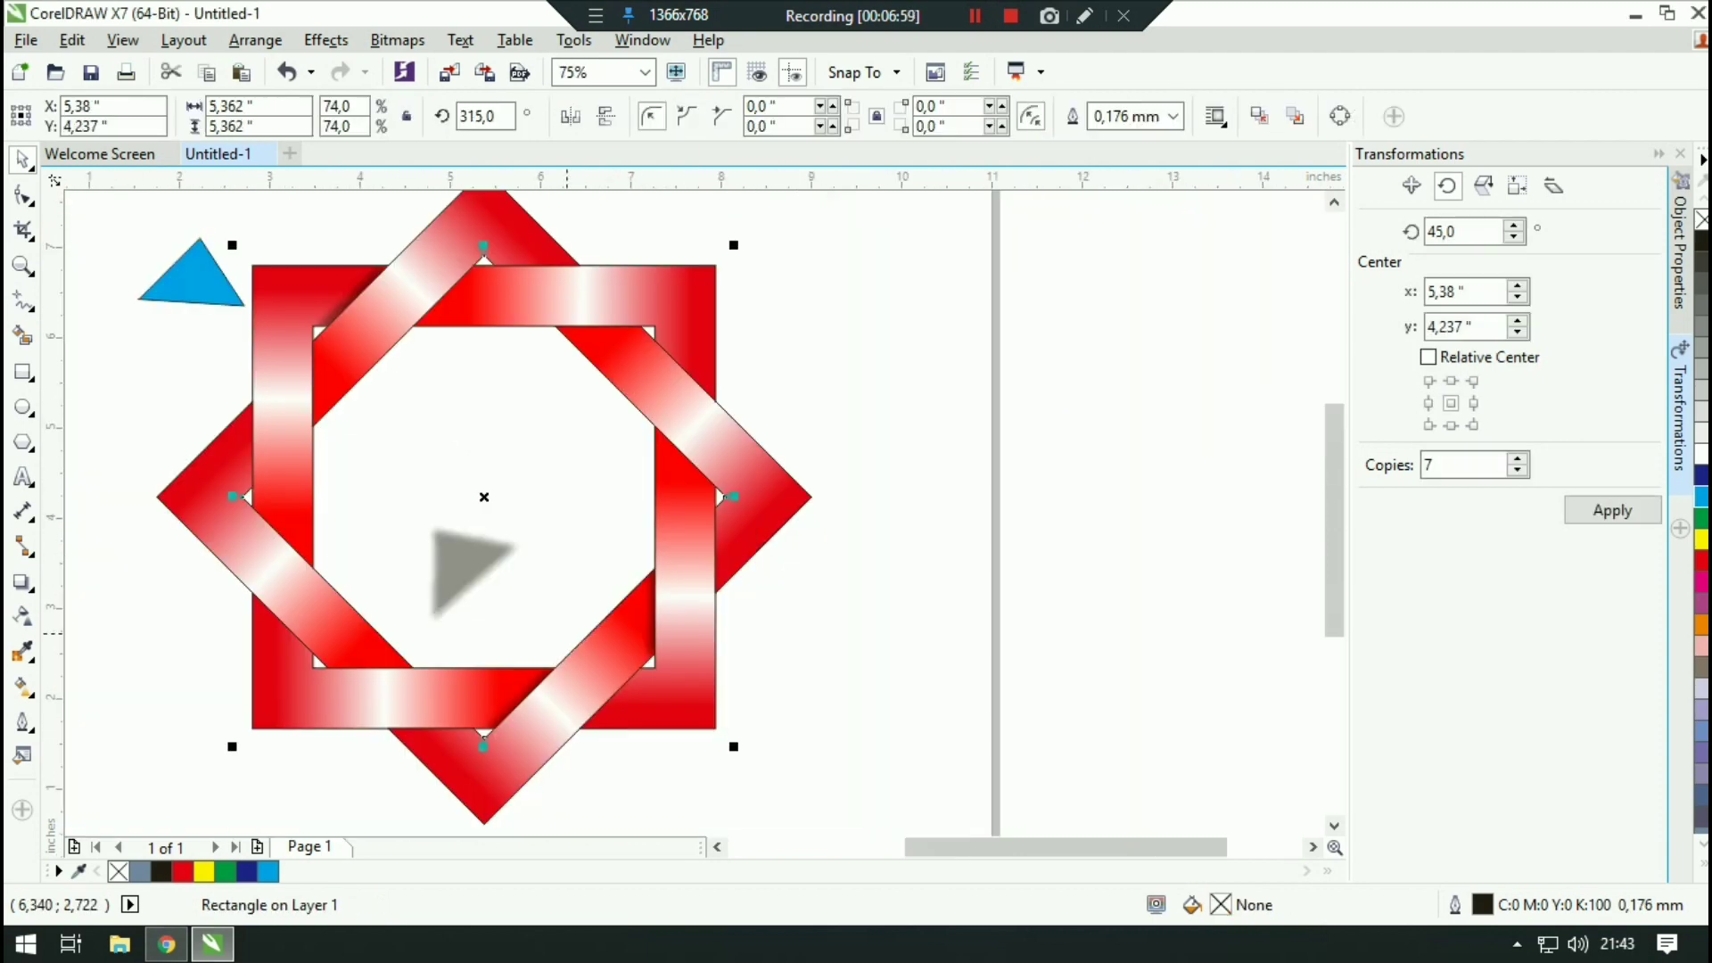
Step: Edit the lower diagonal band's PowerClip contents, nudging the shadow to about X 7.416 inches, and finish editing
left_click_drag(472, 639, 744, 586)
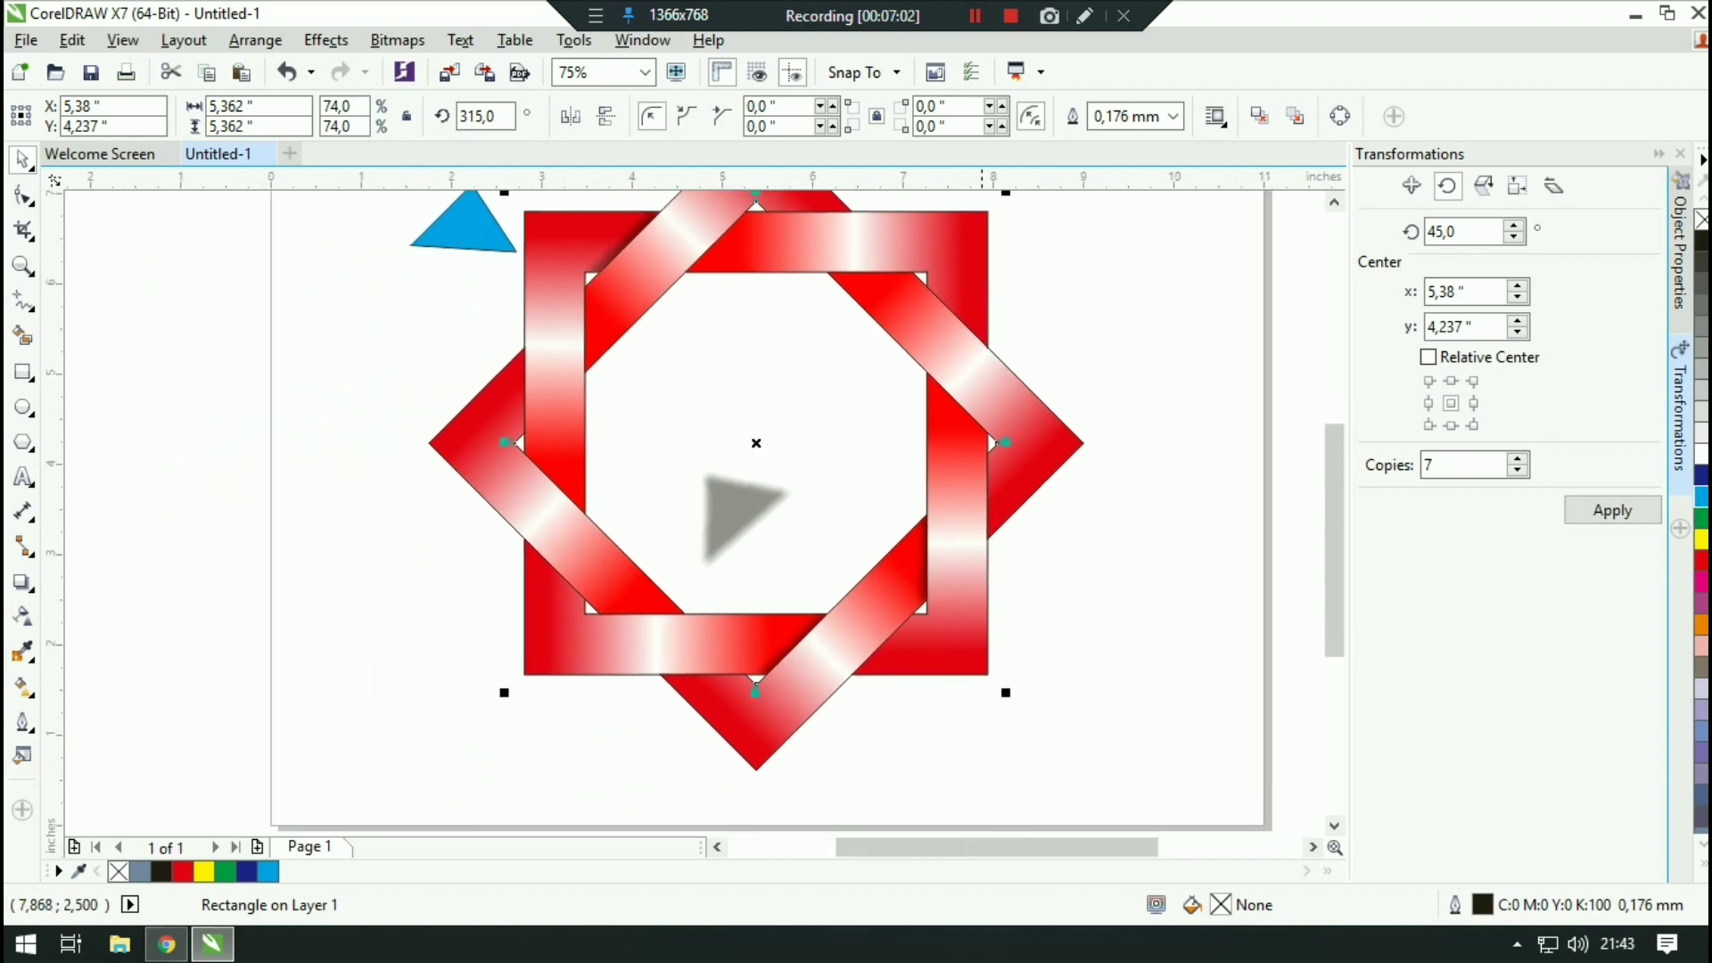
key("Tab")
left_click(975, 593)
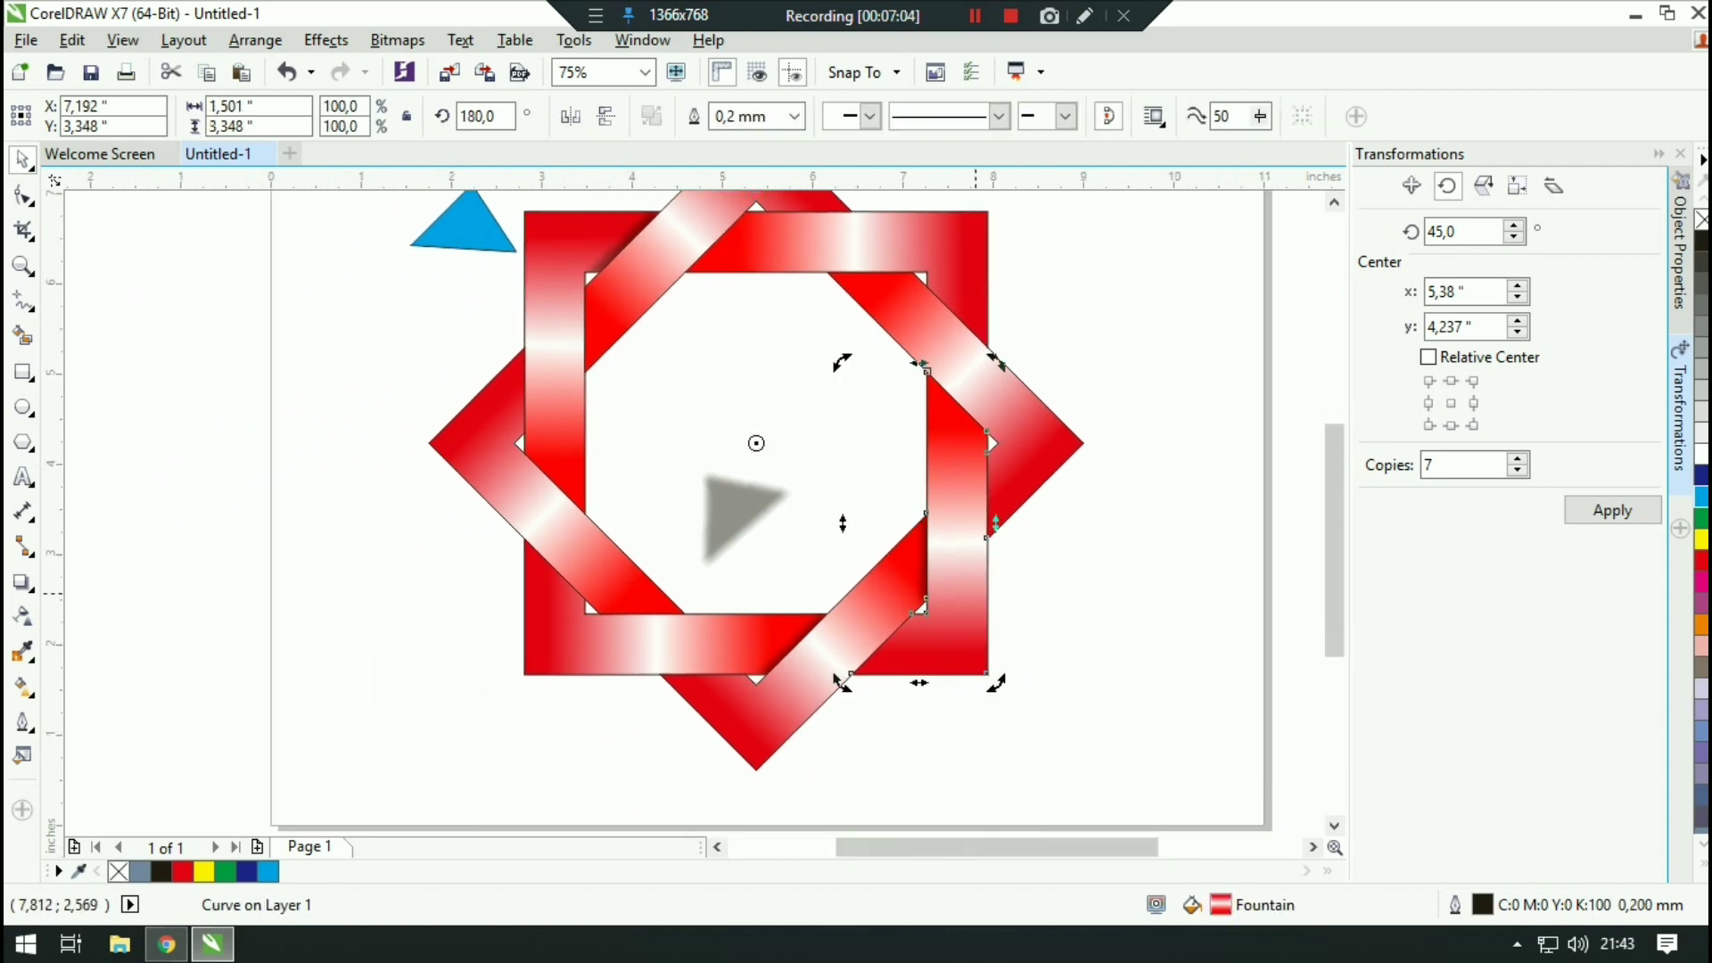
left_click(929, 558)
left_click(909, 593)
left_click(898, 591)
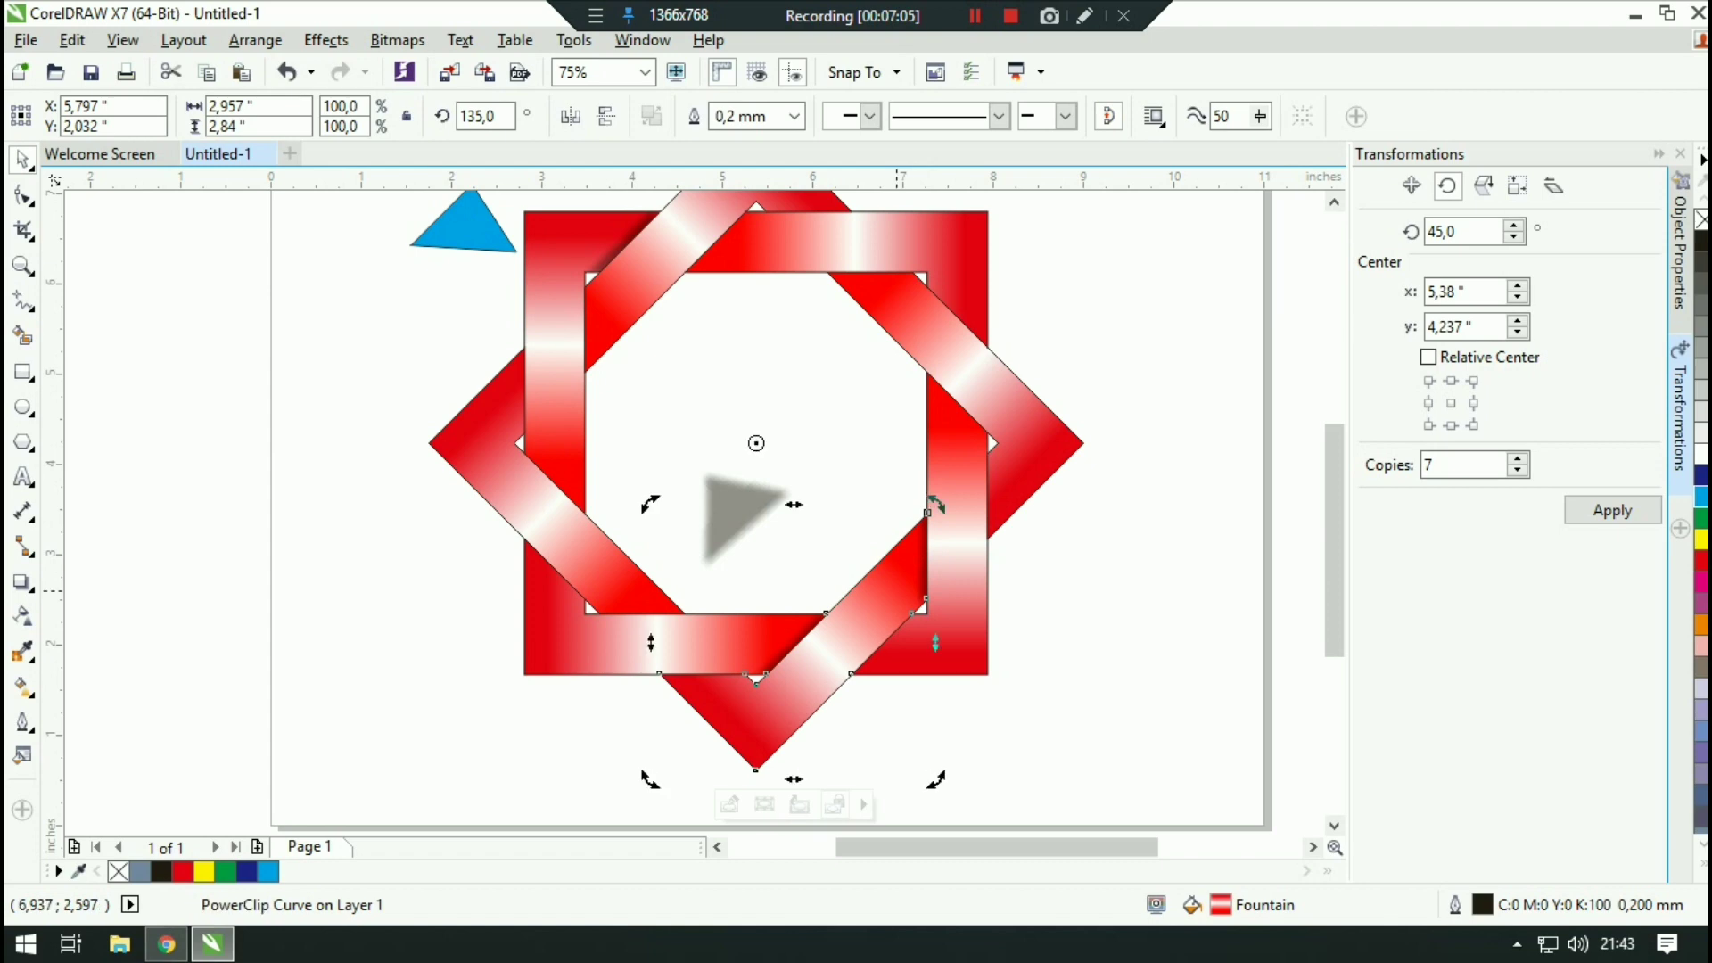
left_click(765, 805)
left_click(947, 541)
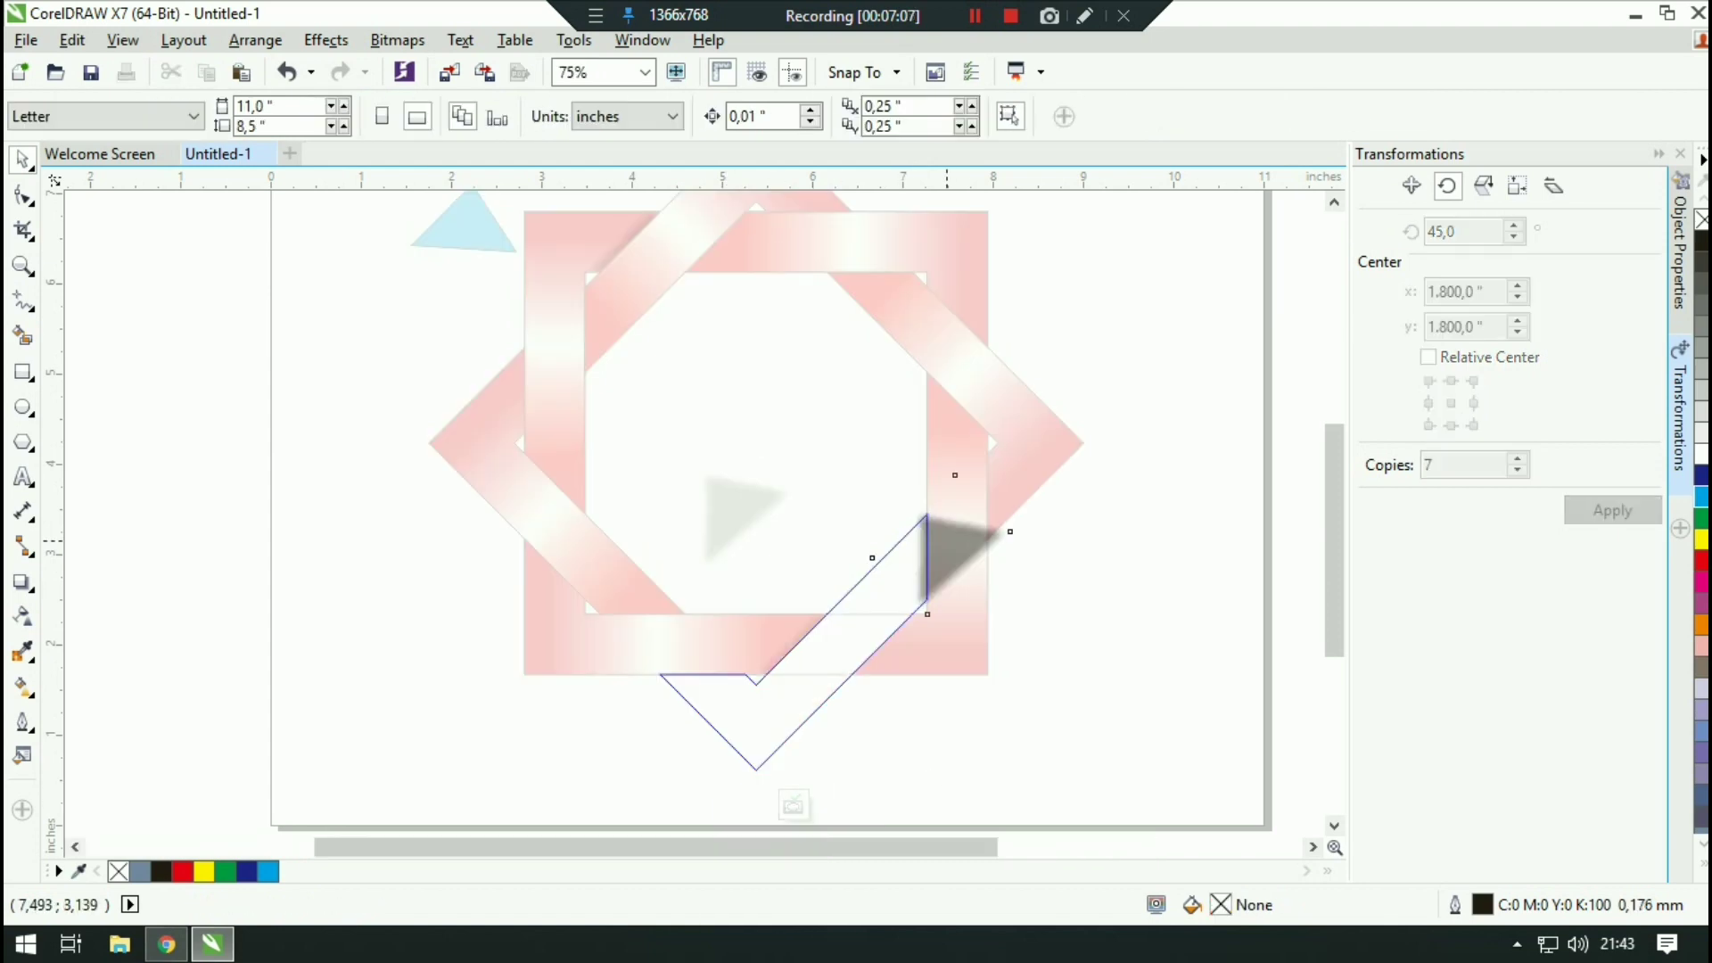
key("Left")
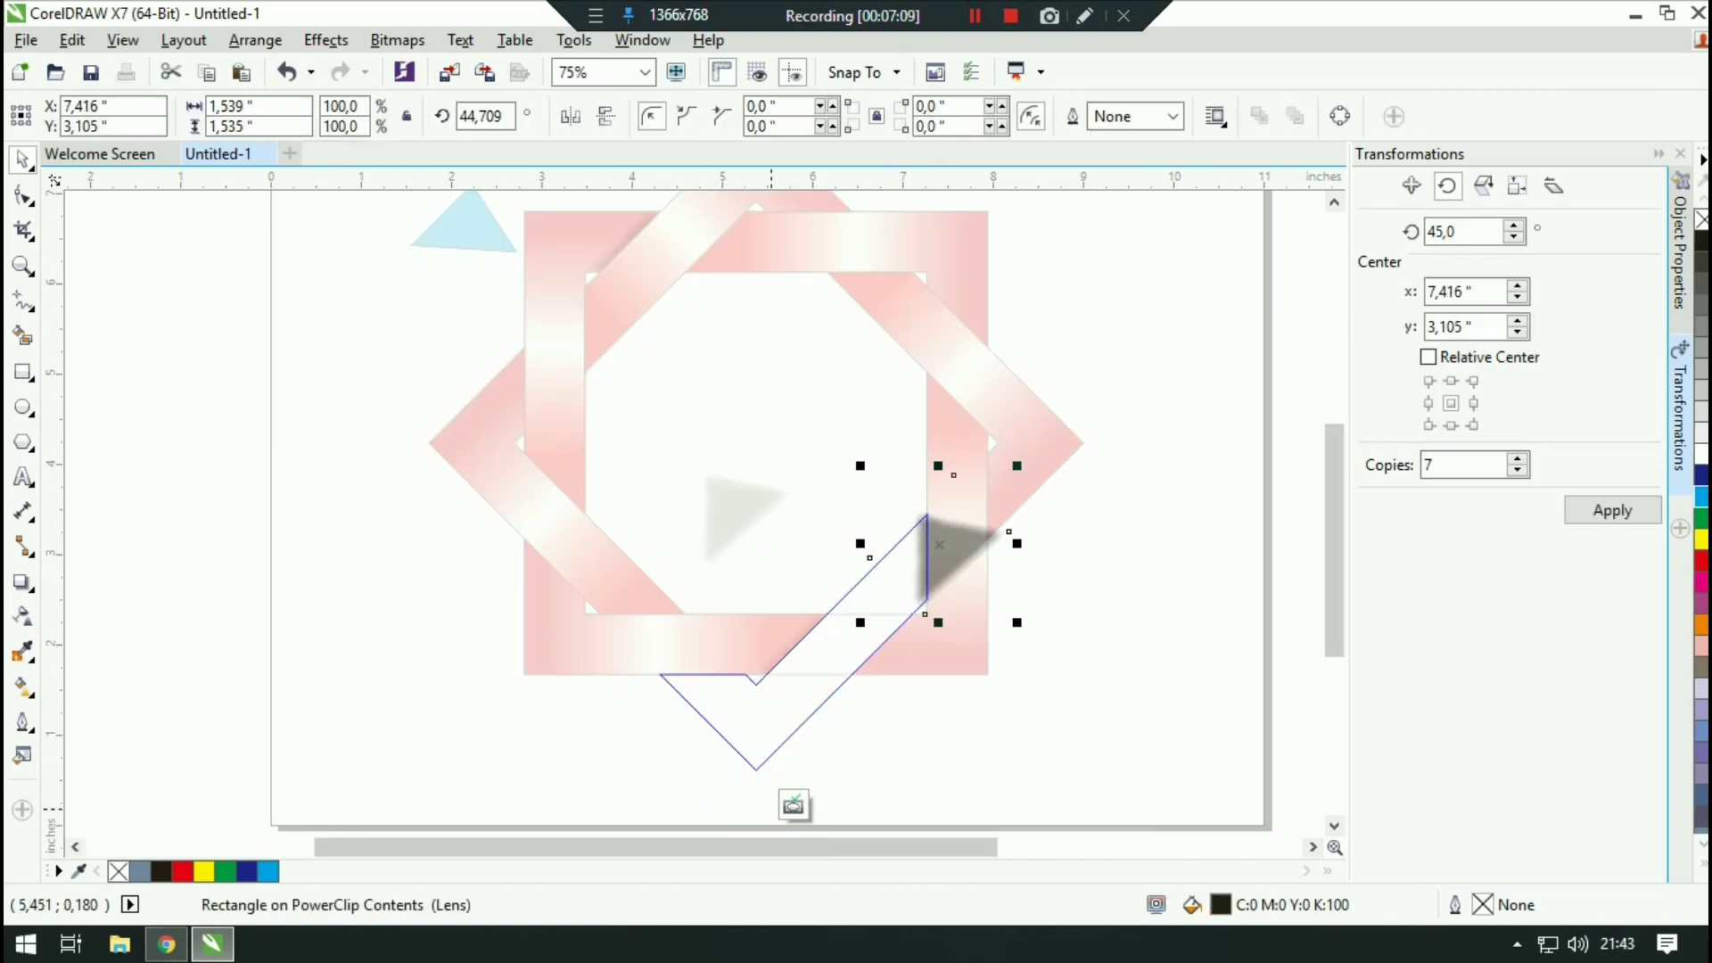
left_click(791, 806)
left_click(1072, 676)
left_click_drag(930, 609, 1037, 679)
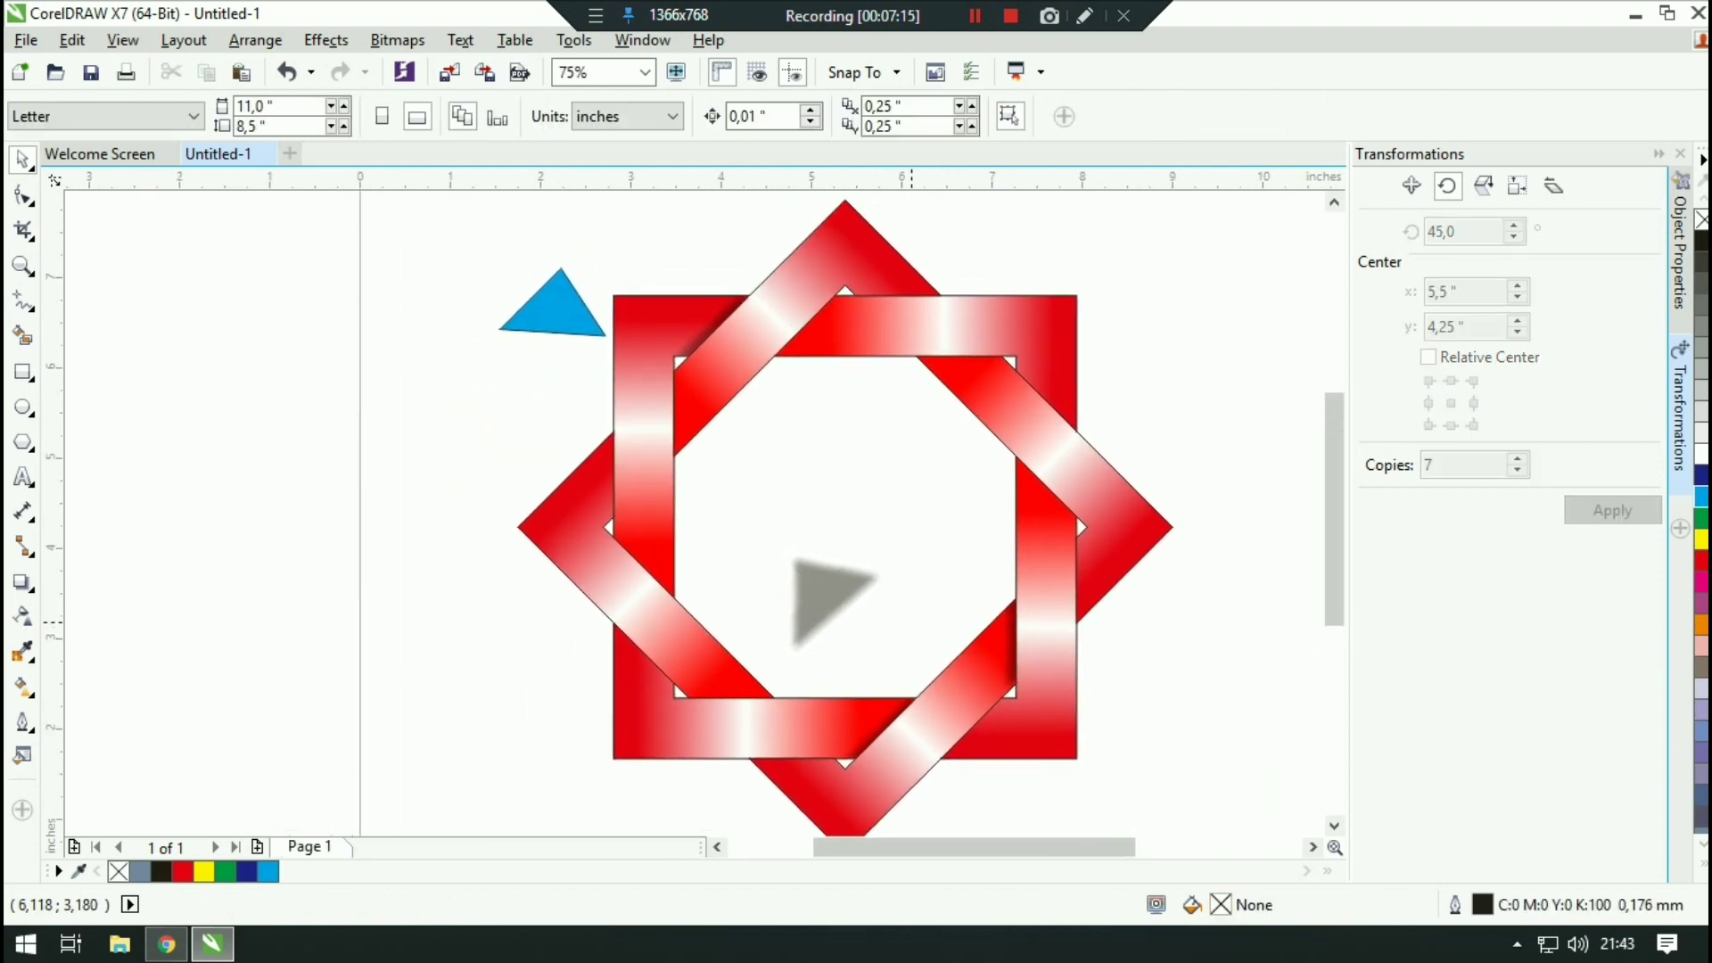
Step: Move the spare shadow onto the right crossing of the diagonal and vertical bands and rotate it to about 88.8°
left_click(825, 597)
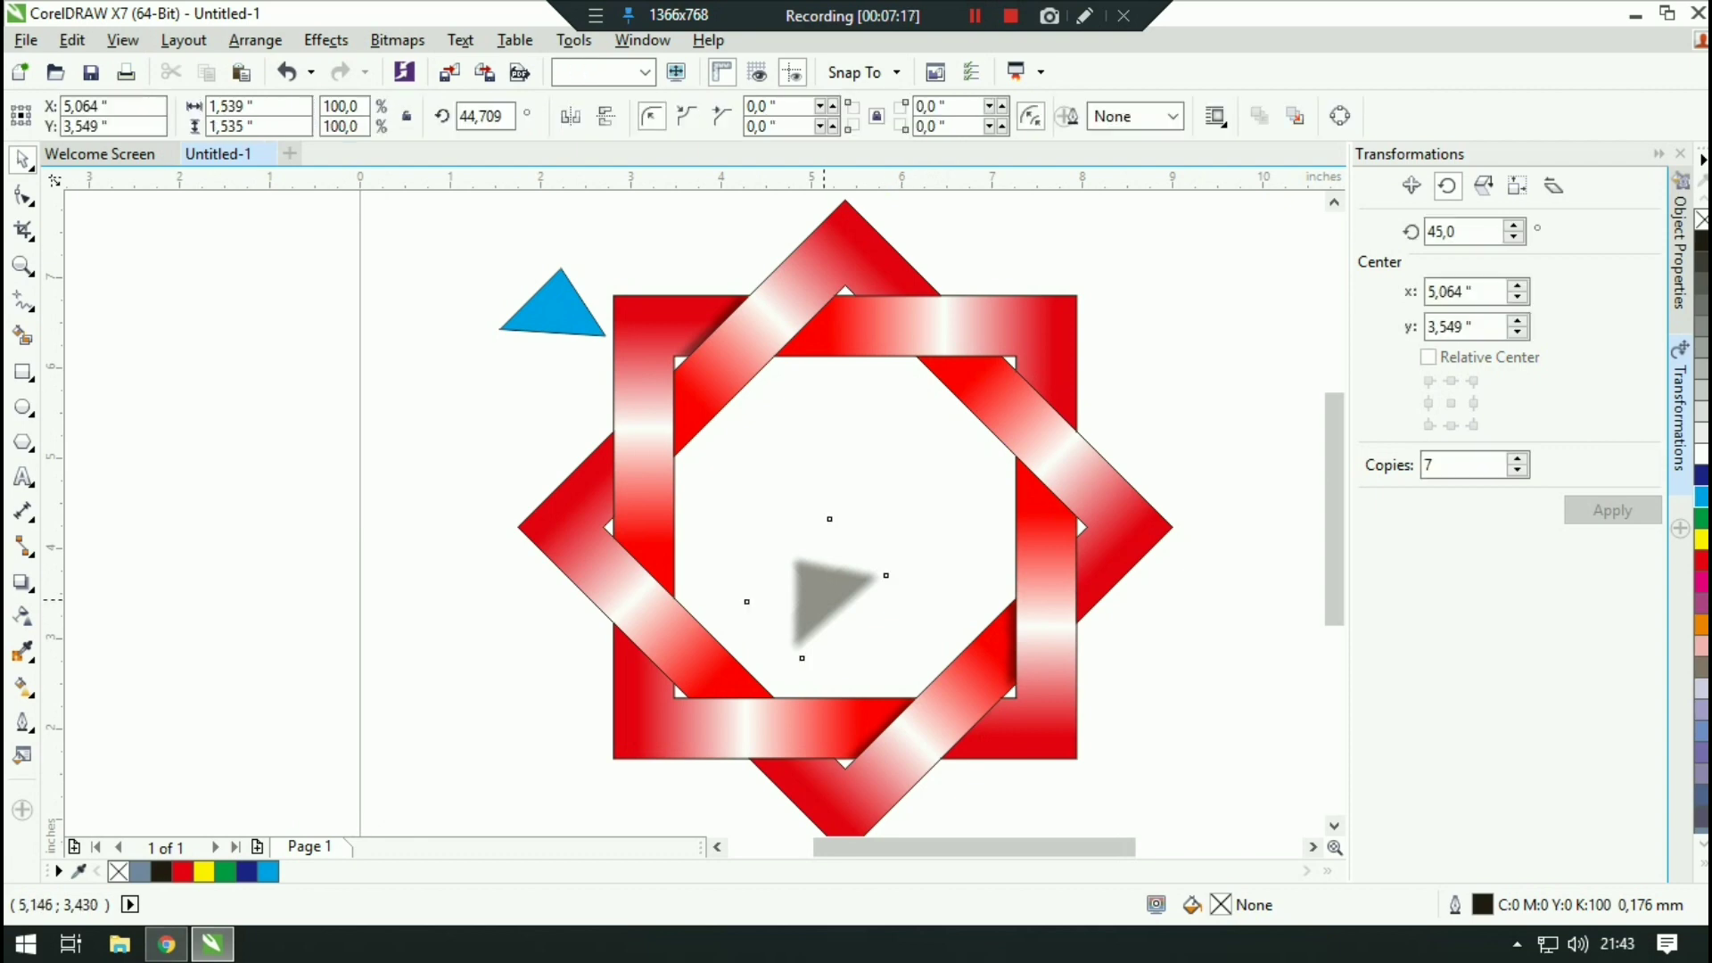
scroll(927, 581, "up", 2)
left_click_drag(887, 592, 628, 650)
scroll(628, 650, "down", 2)
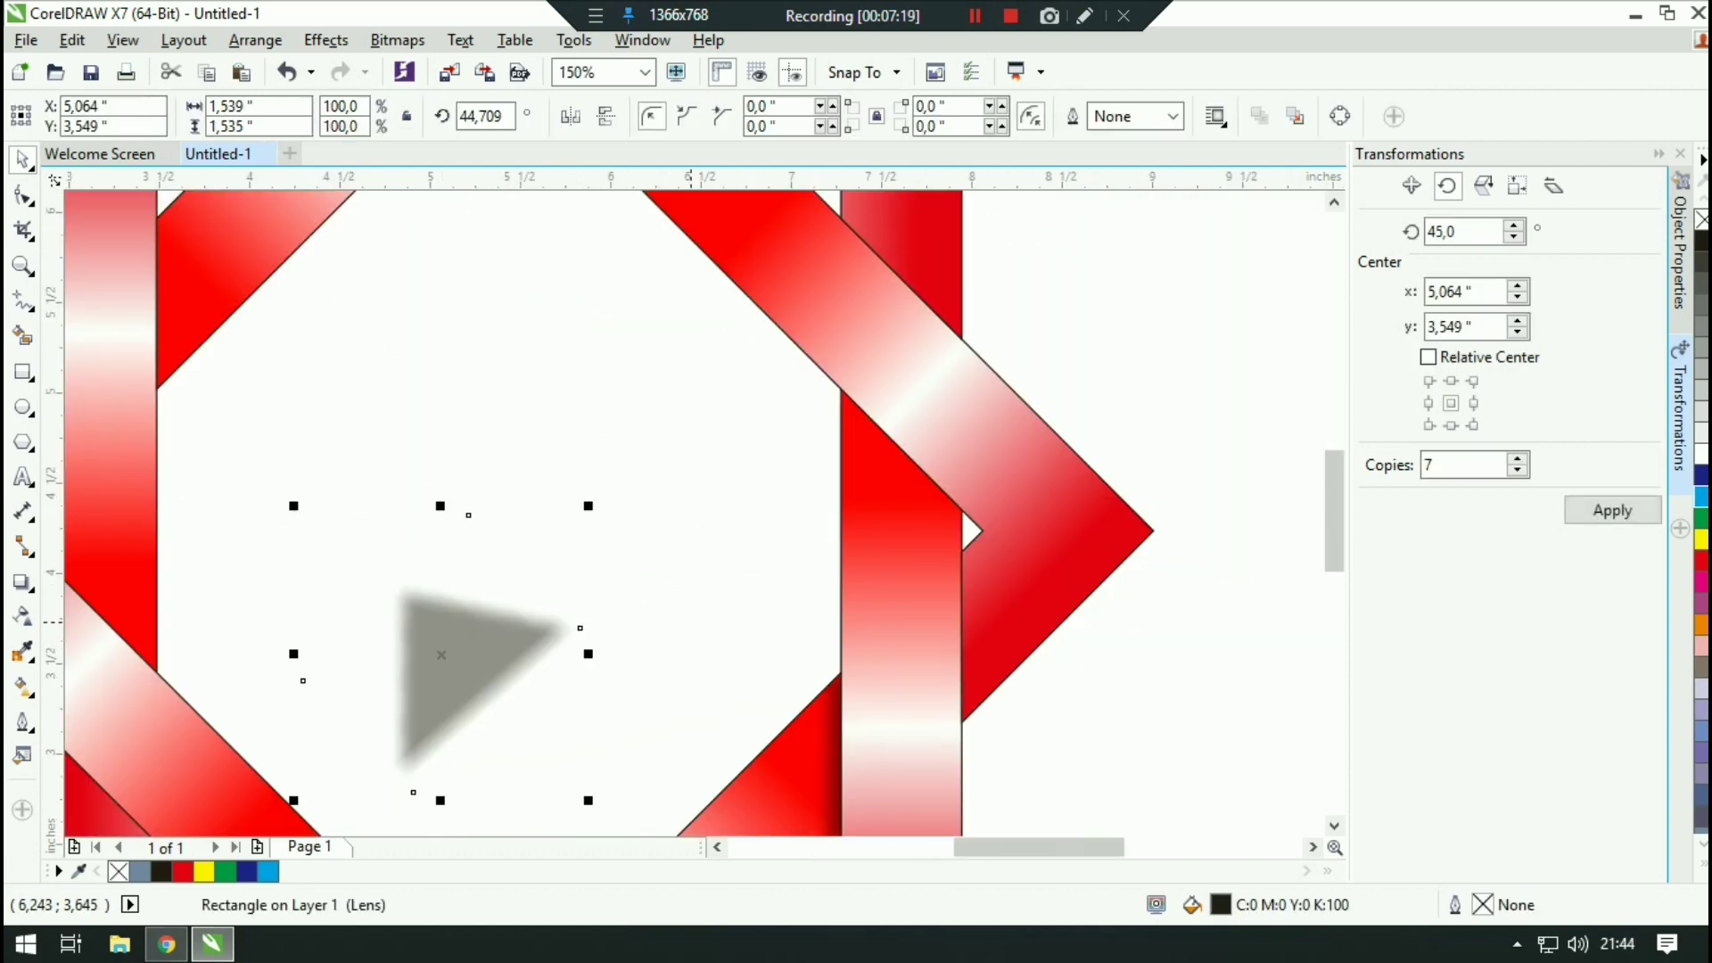
left_click_drag(493, 646, 973, 423)
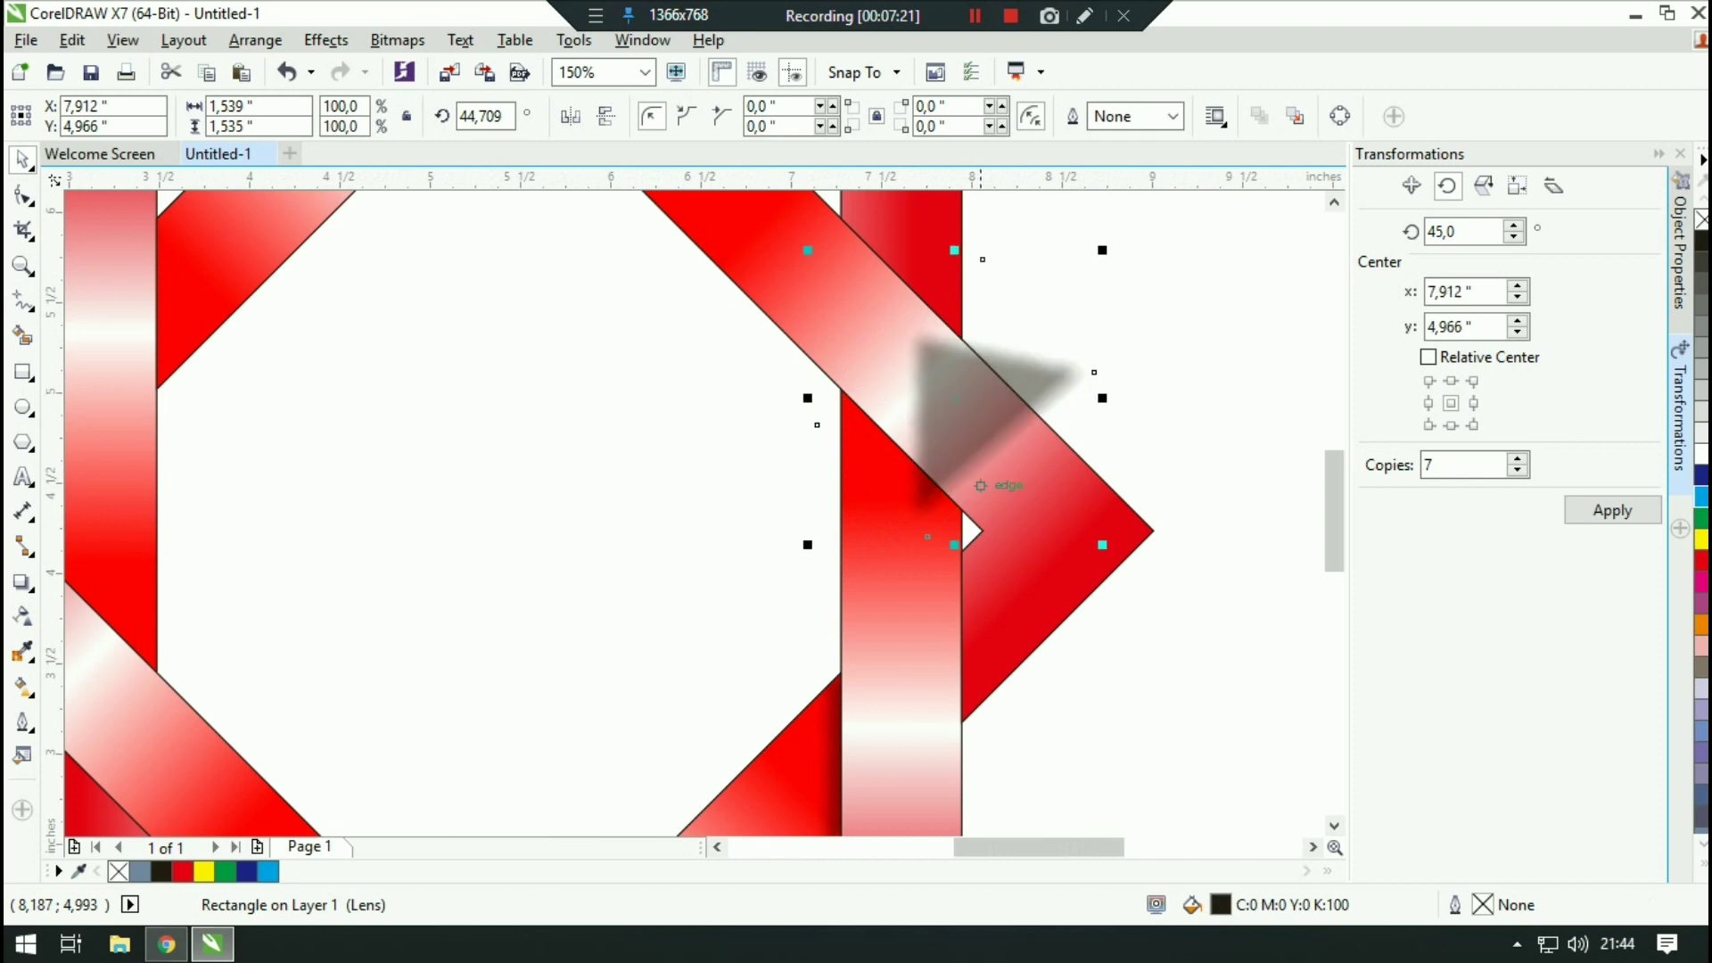
left_click(973, 422)
left_click_drag(1105, 547, 1238, 385)
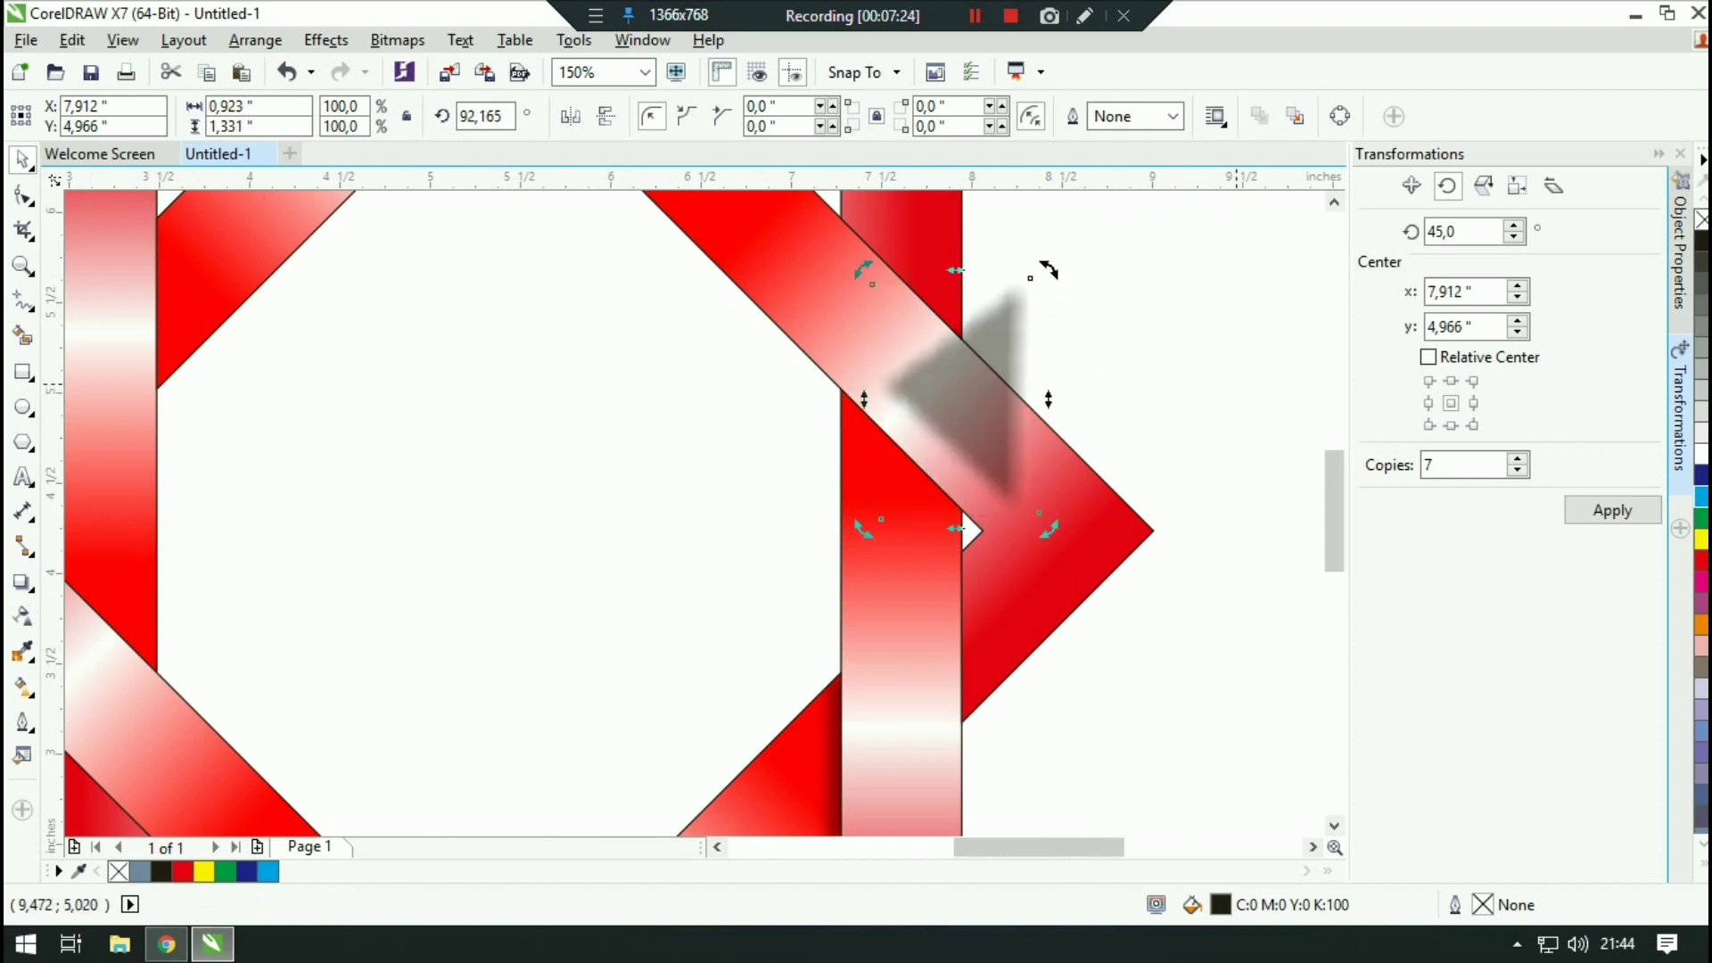
left_click_drag(1049, 270, 1043, 274)
Step: Shift the shadow down and left against the diagonal band's lower edge, to about X 7.651, Y 4.858 inches
key("Left")
key("Left")
key("Left")
key("Left")
key("Left")
key("Left")
key("Left")
key("Left")
key("Left")
key("Left")
key("Left")
key("Left")
key("Down")
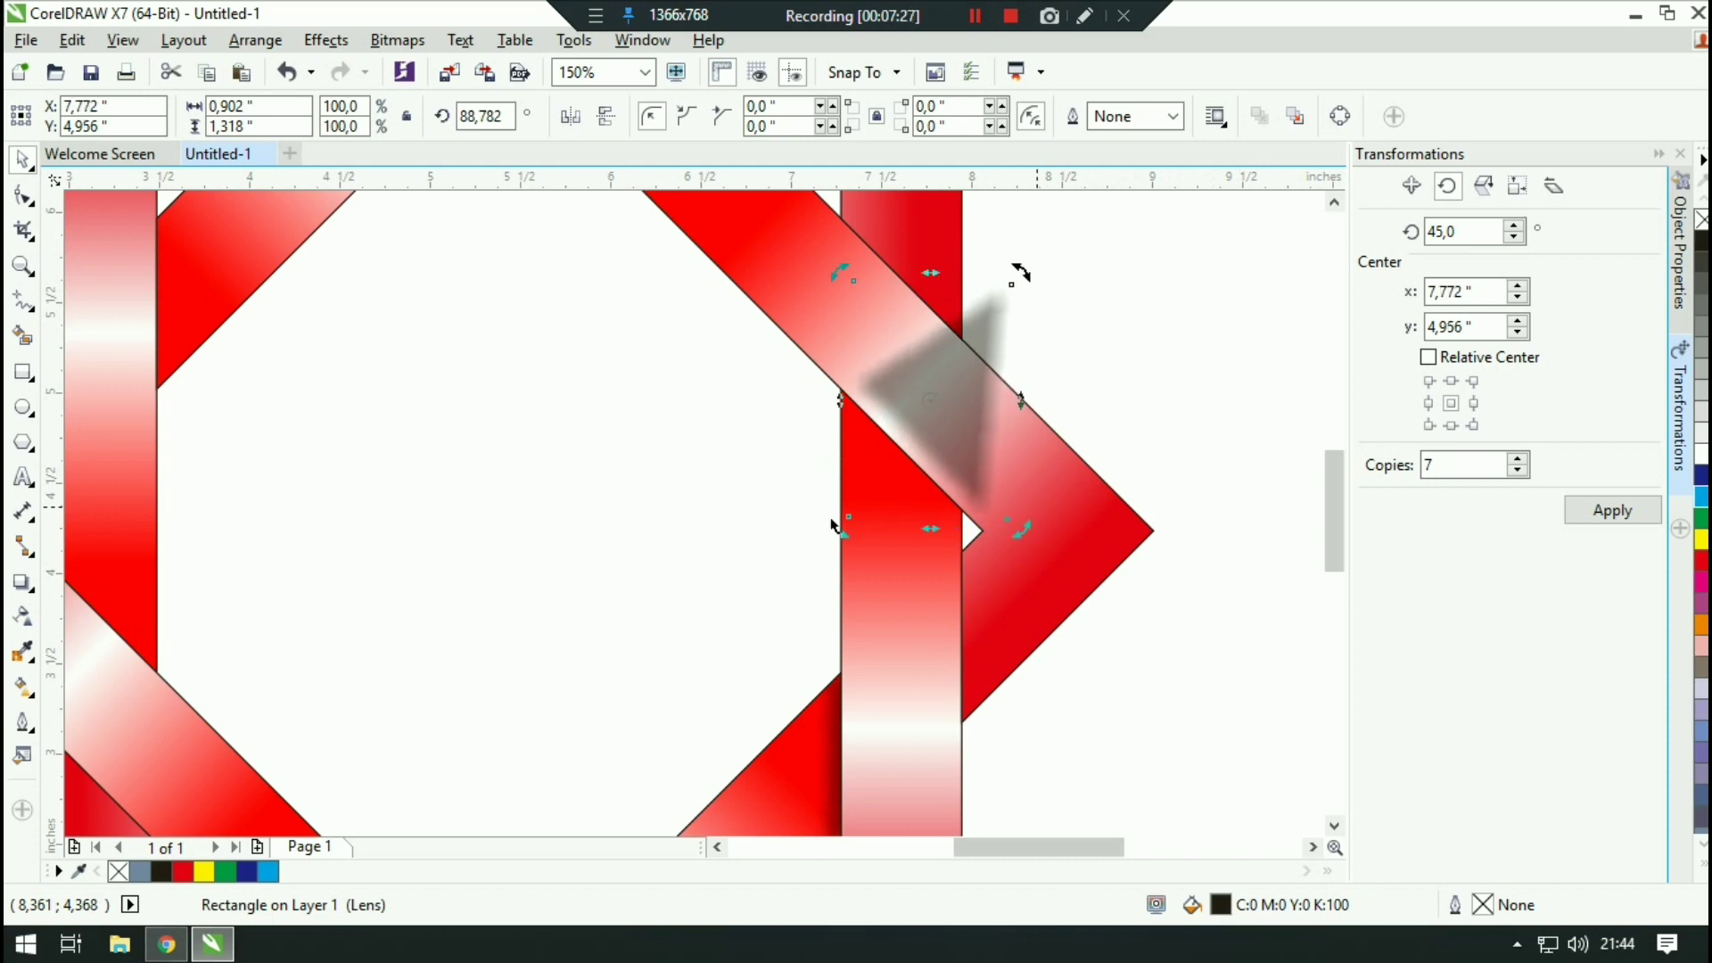
key("Left")
key("Down")
left_click_drag(960, 403, 939, 425)
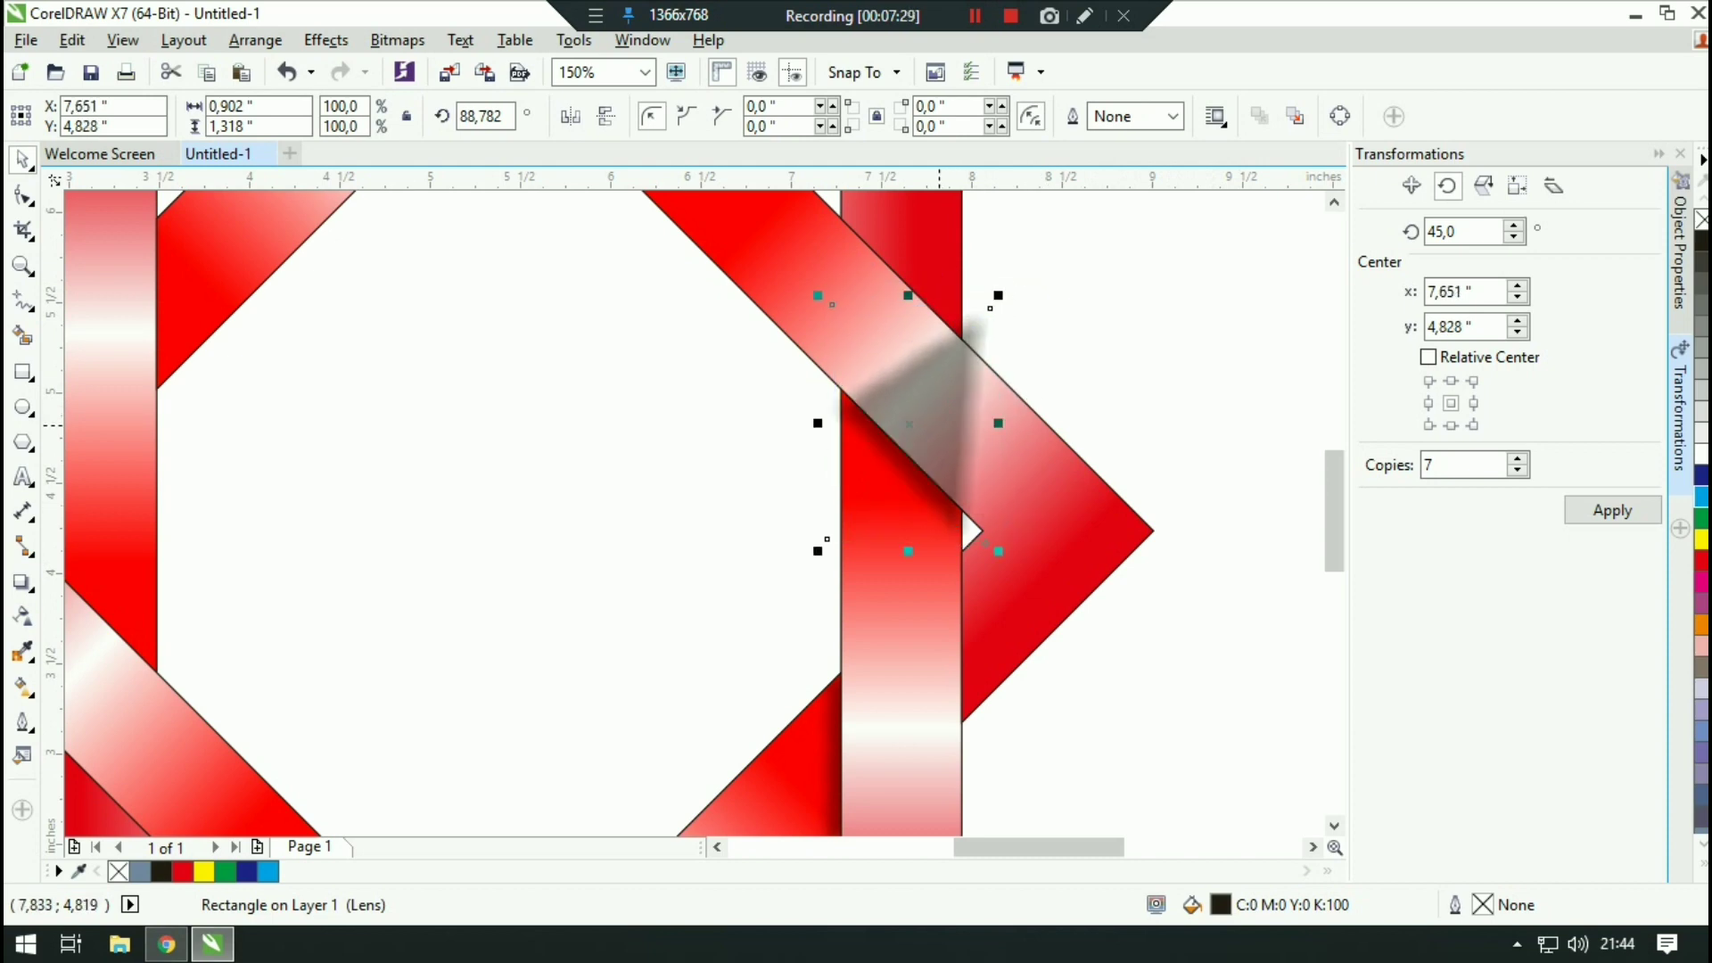
key("Up")
key("Up")
key("Up")
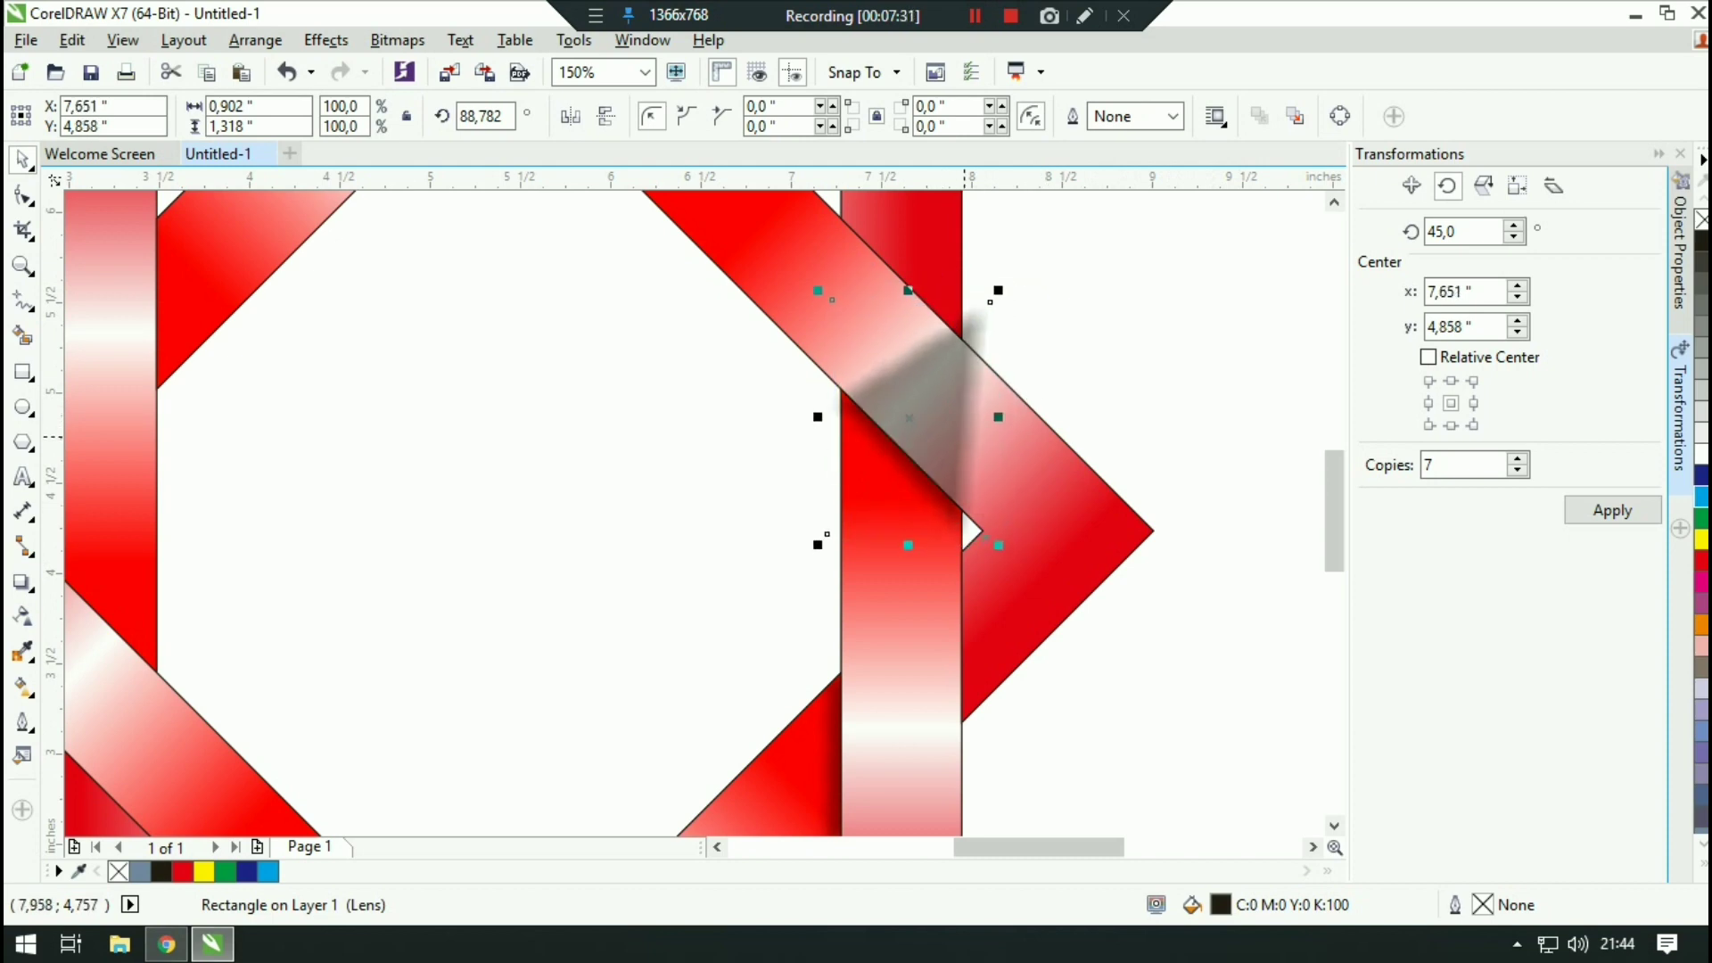
Step: Place a duplicate of the right-crossing shadow inside the star and PowerClip the original inside the right vertical band
left_click_drag(939, 438, 327, 411)
right_click(326, 410)
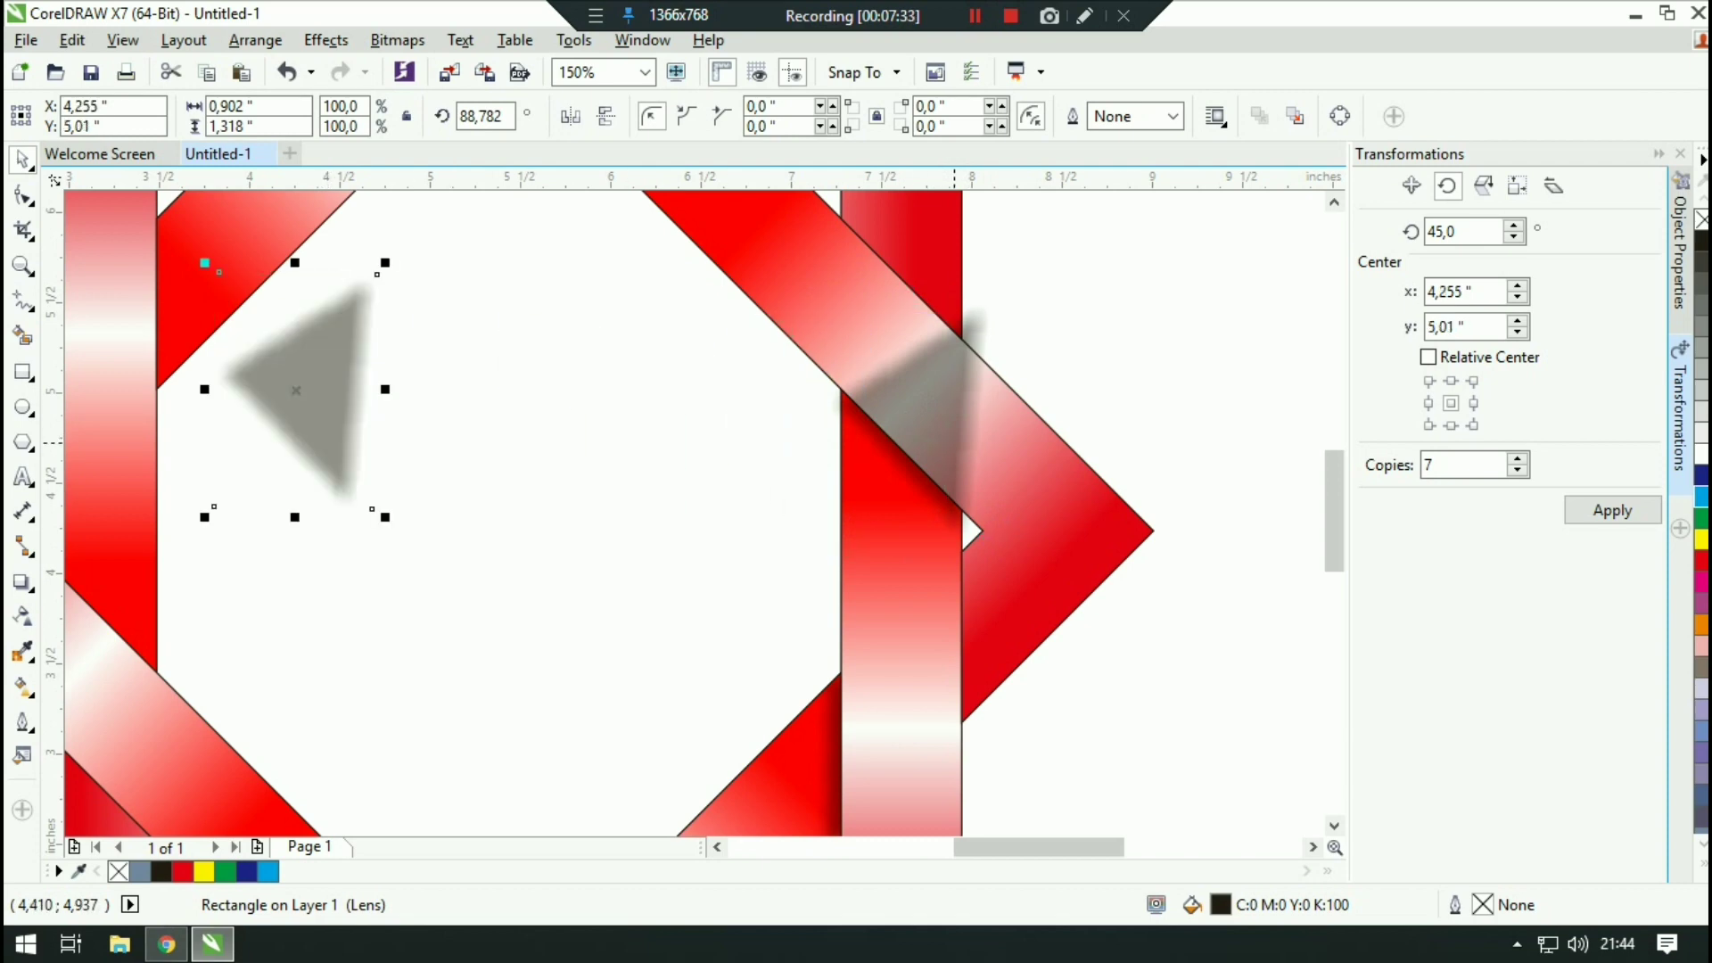
left_click(935, 409)
right_click(918, 404)
left_click(968, 287)
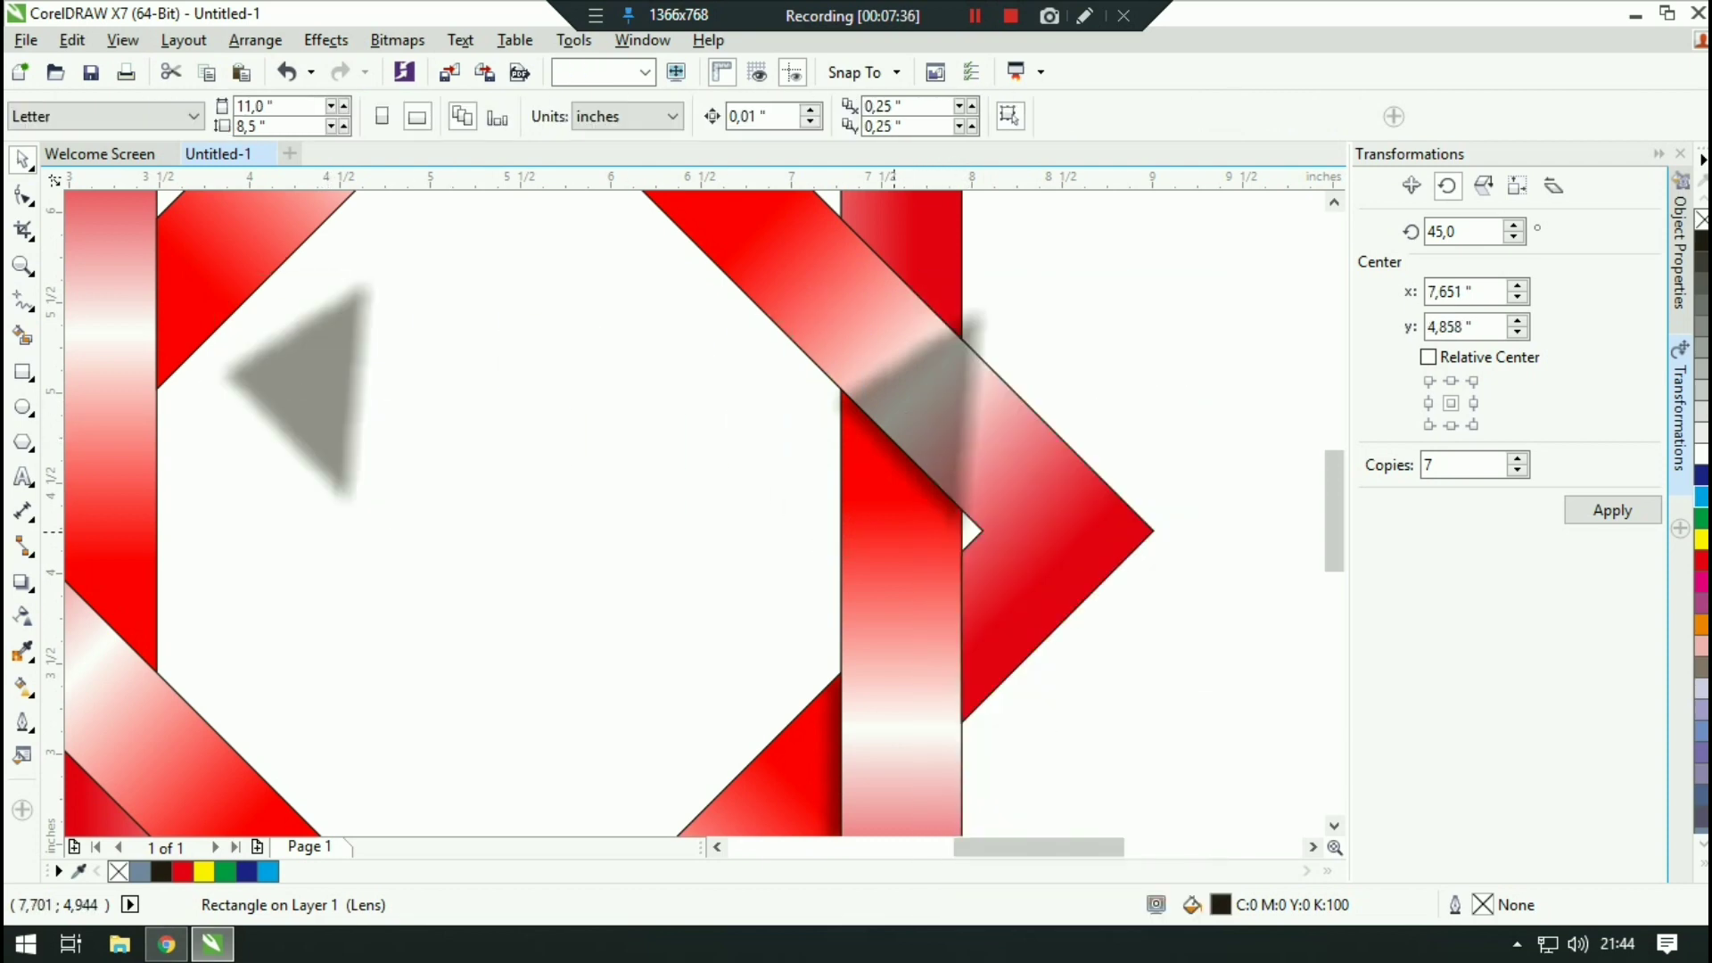
left_click(907, 549)
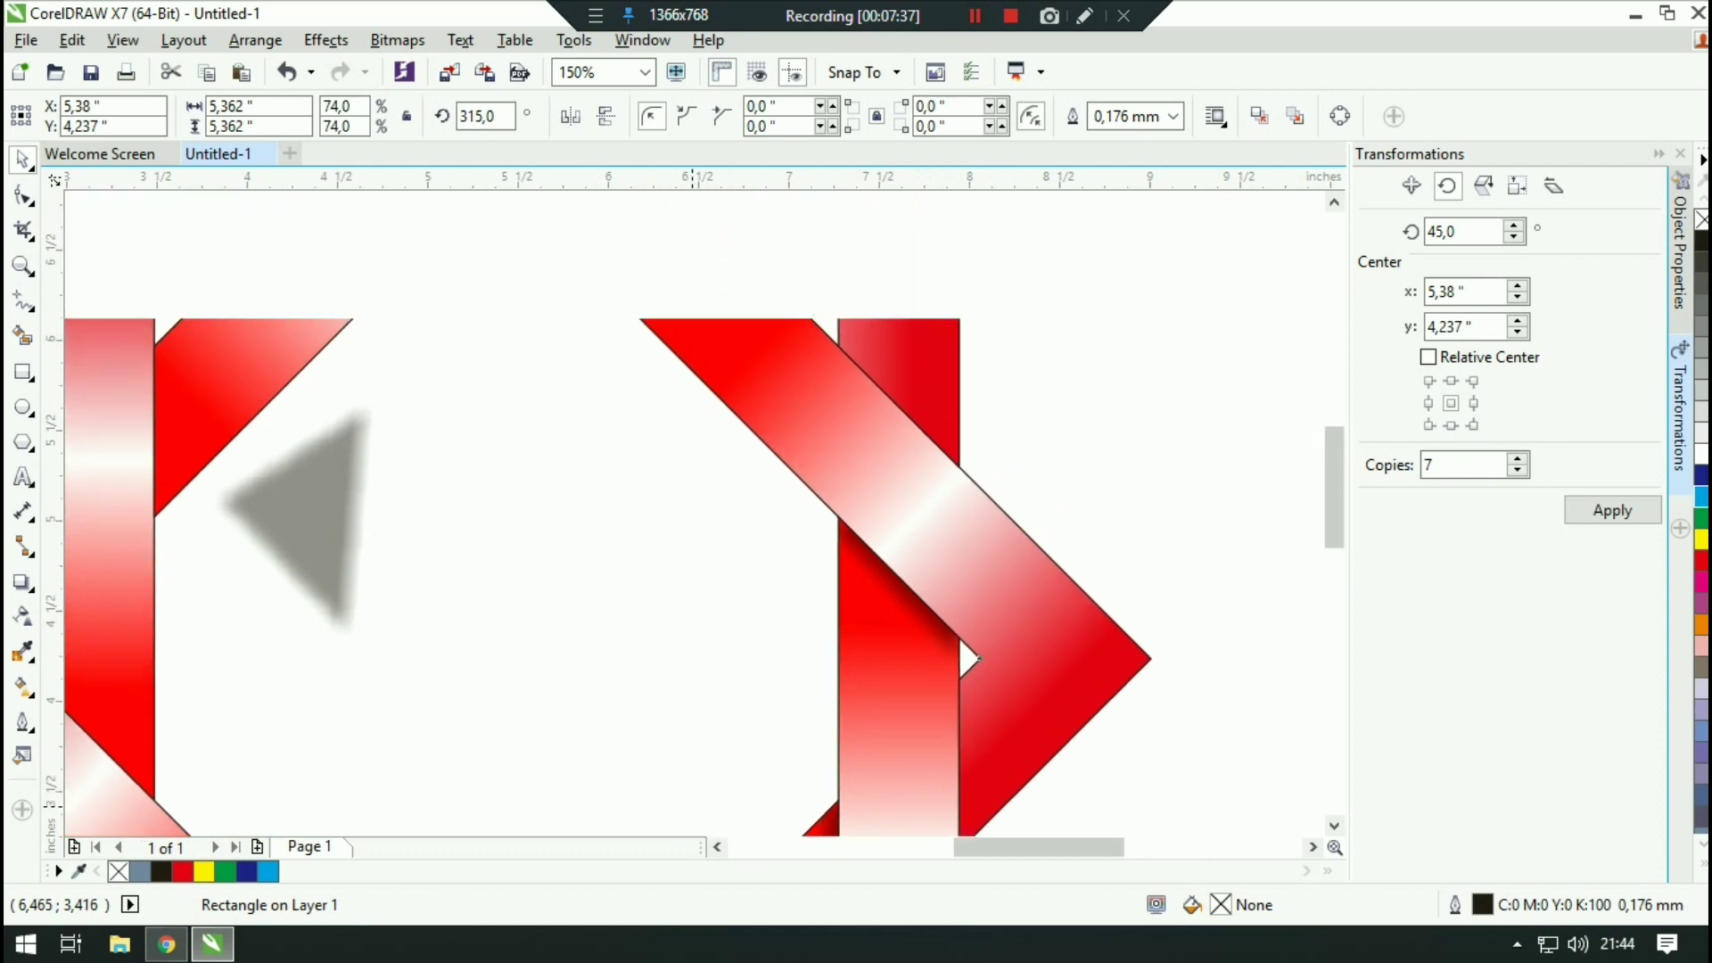
Step: Move the spare shadow onto the star's left crossing of the diagonal and vertical bands, to about X 2.653, Y 4.819 inches
scroll(958, 635, "down", 2)
left_click_drag(864, 622, 933, 517)
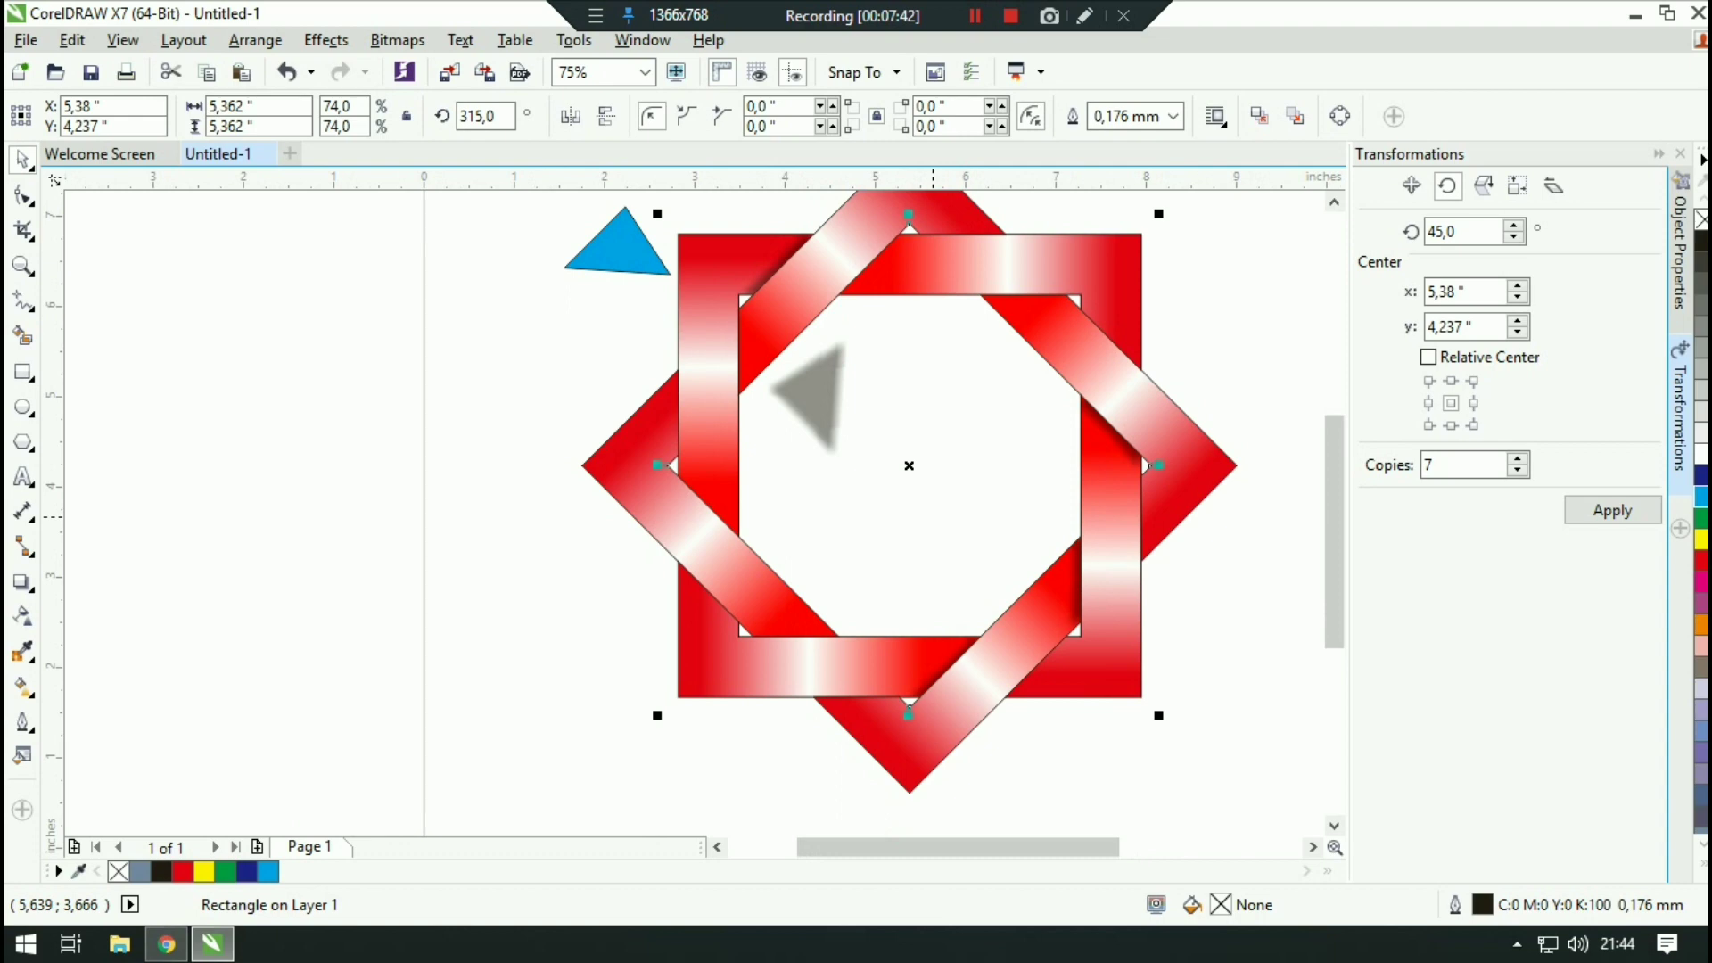
left_click_drag(860, 568, 909, 536)
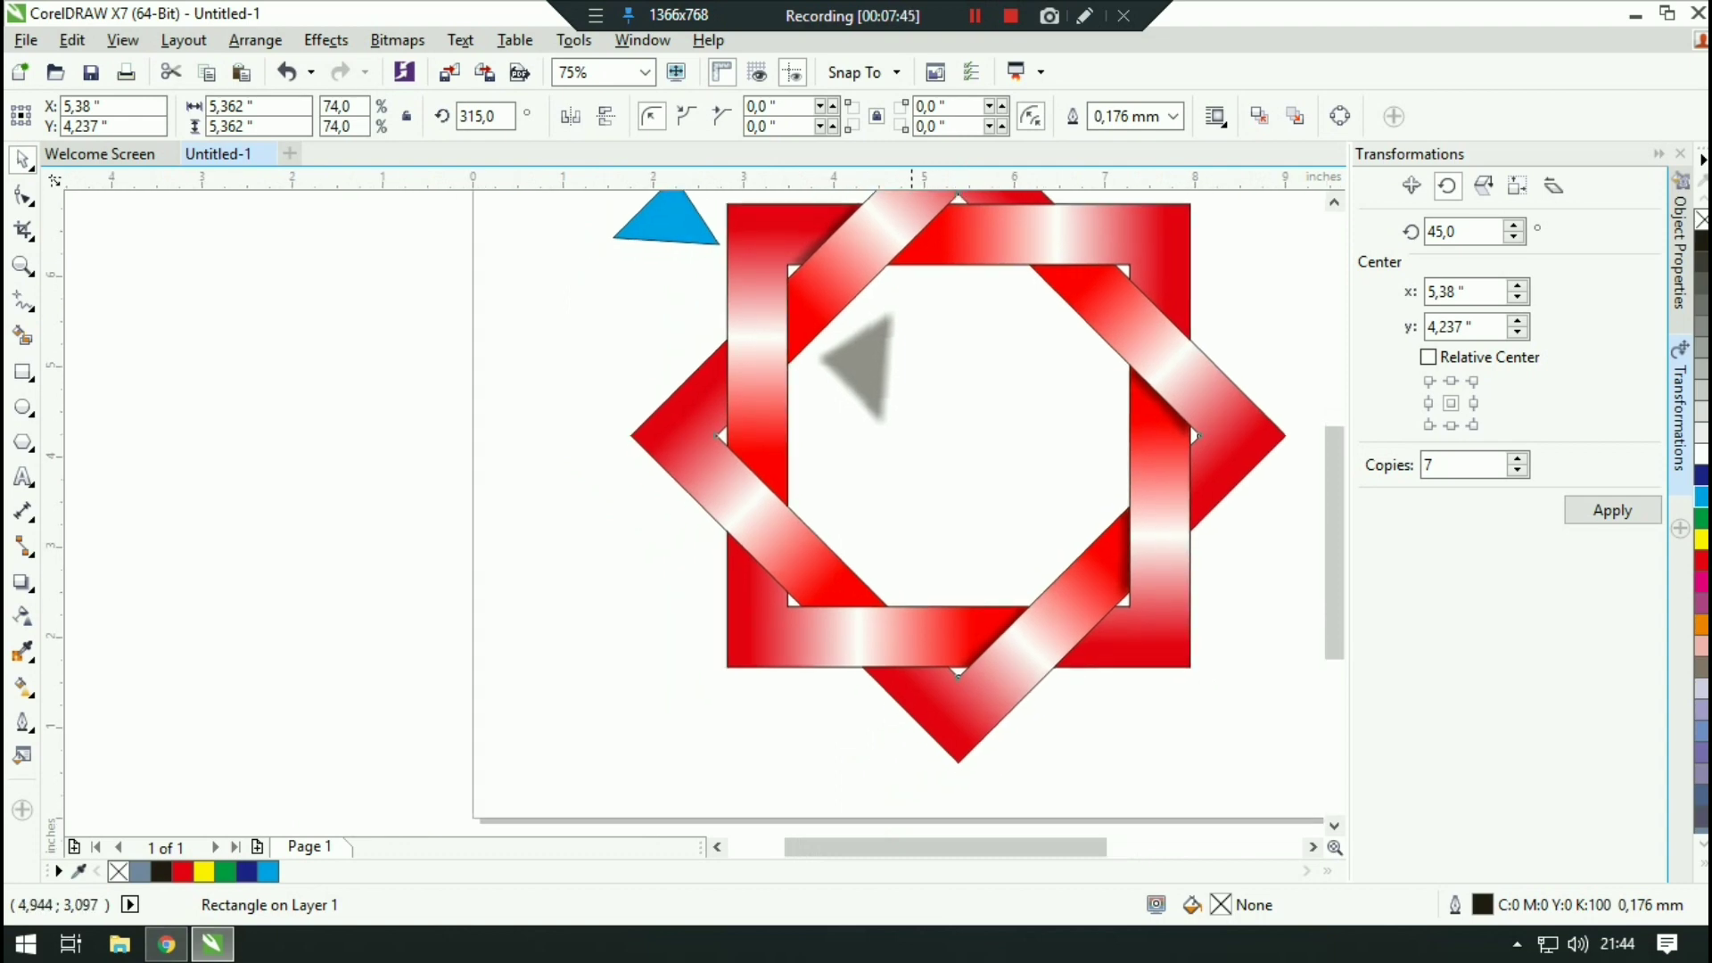
left_click(864, 365)
left_click_drag(836, 491, 933, 550)
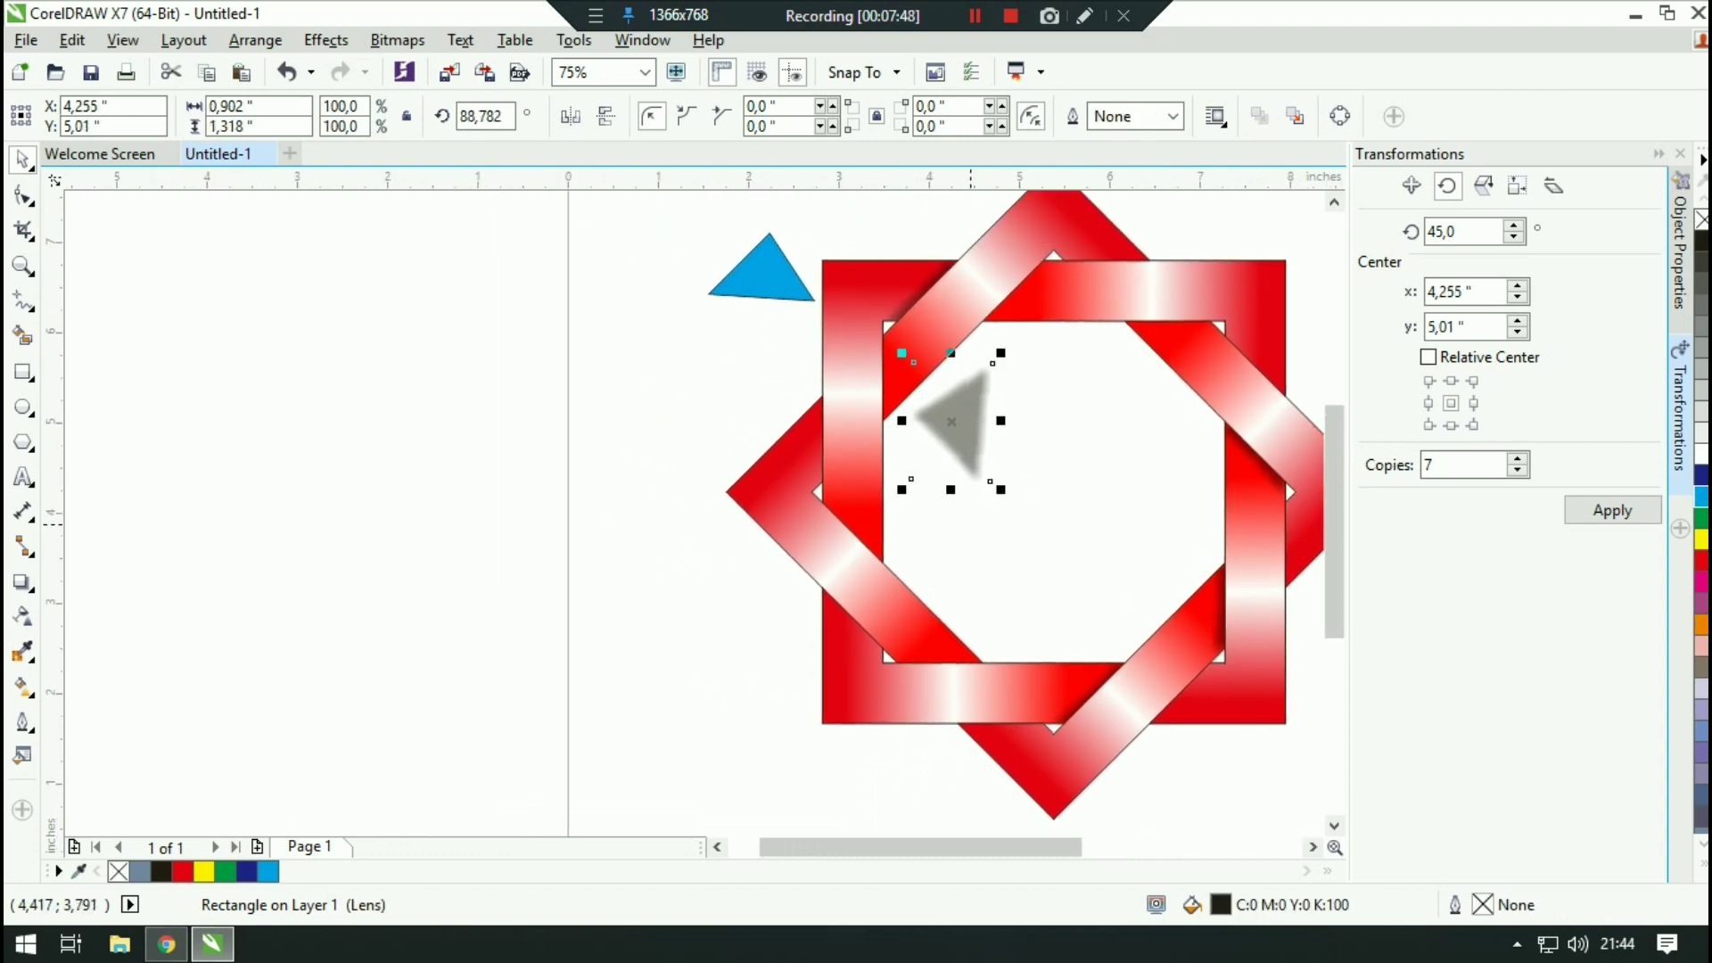
left_click_drag(951, 421, 807, 438)
scroll(807, 439, "up", 3)
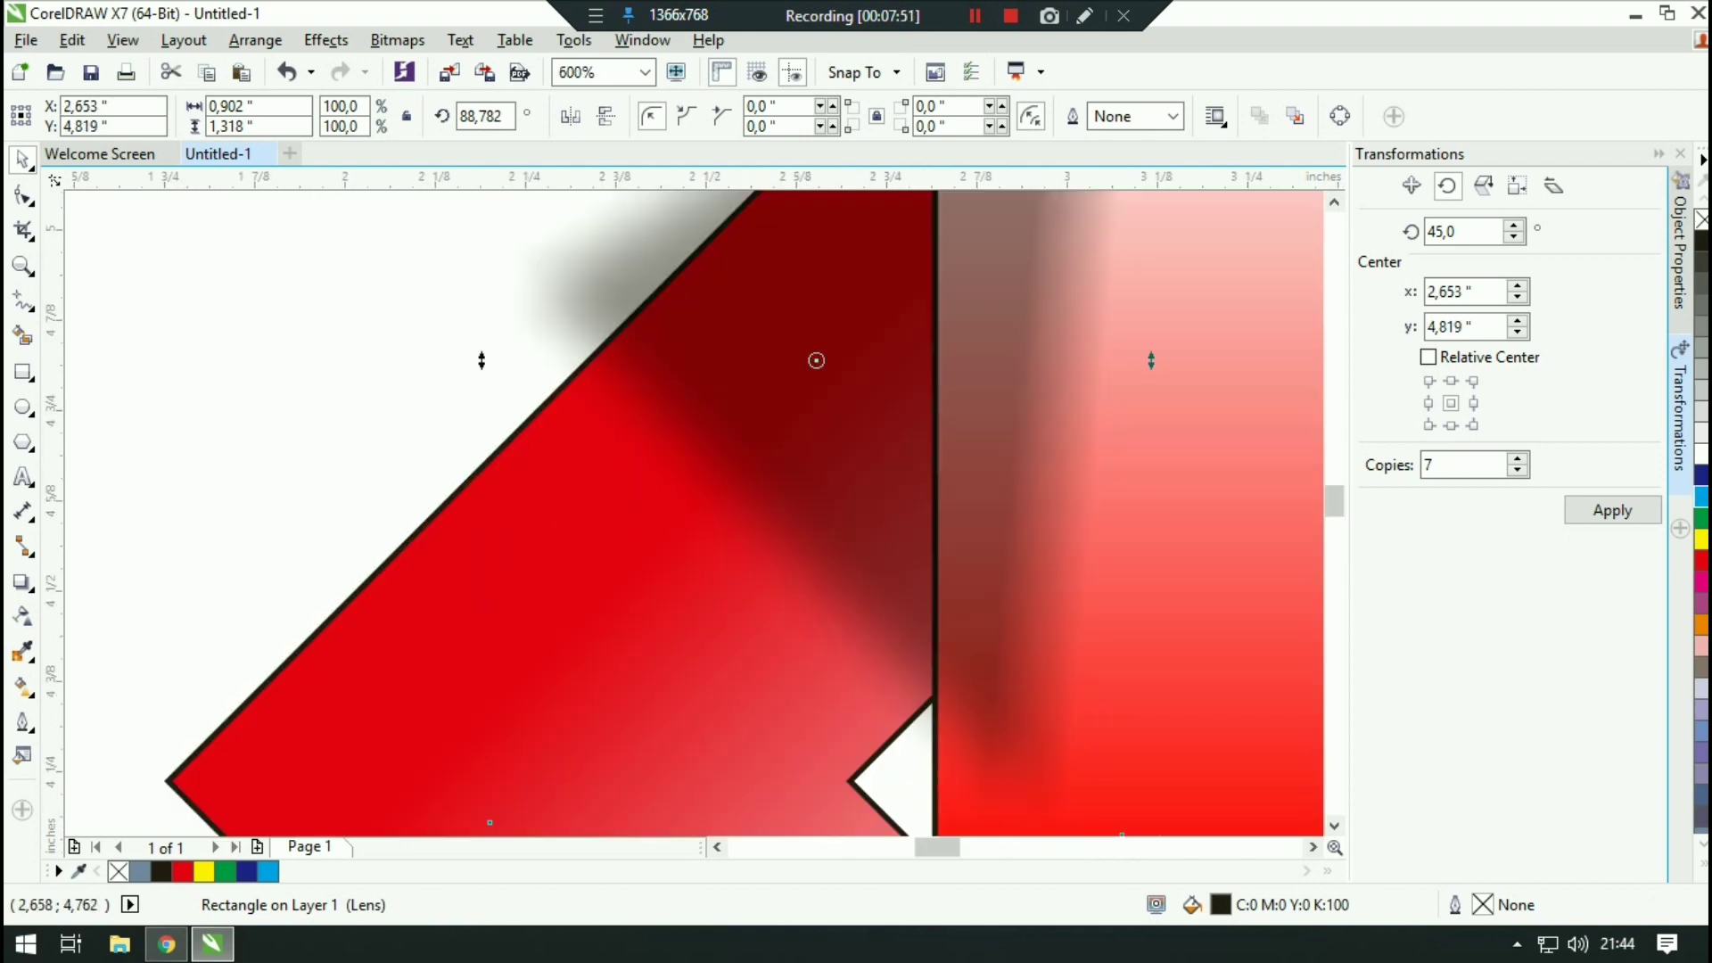
scroll(819, 401, "down", 1)
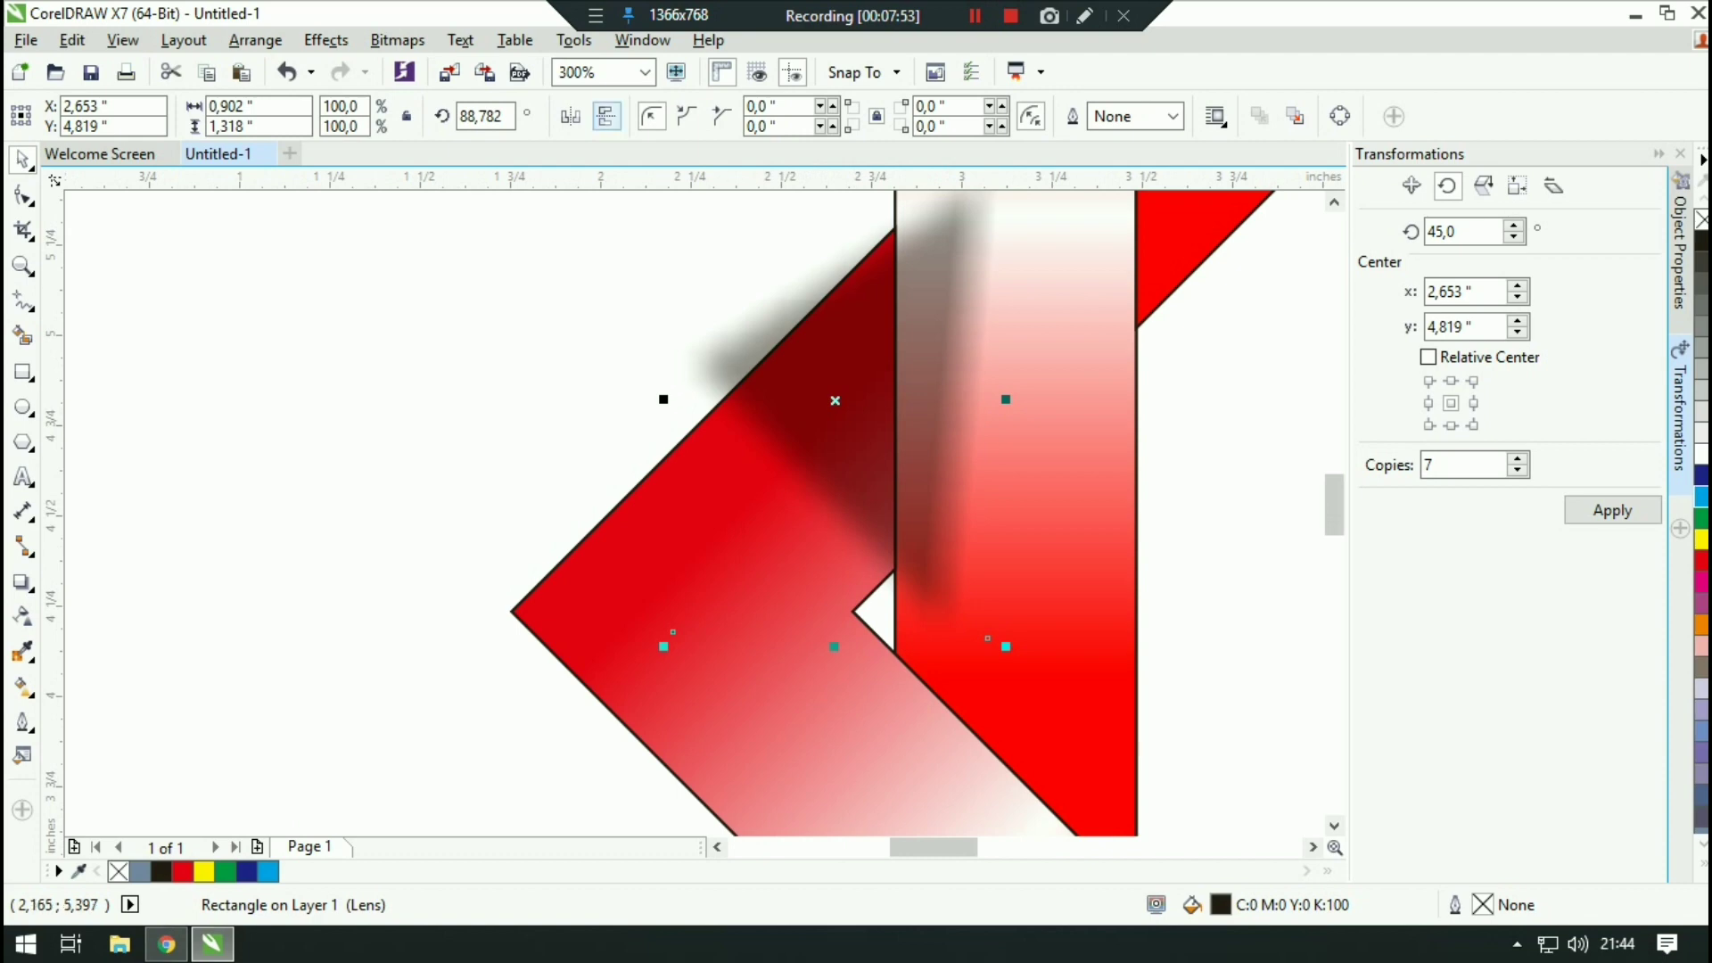
Step: Mirror the shadow horizontally and move it onto the star's left vertical band, to about X 3.156, Y 4.722 inches
left_click(570, 116)
left_click_drag(802, 414, 984, 449)
left_click_drag(1206, 408, 1161, 484)
left_click(989, 589)
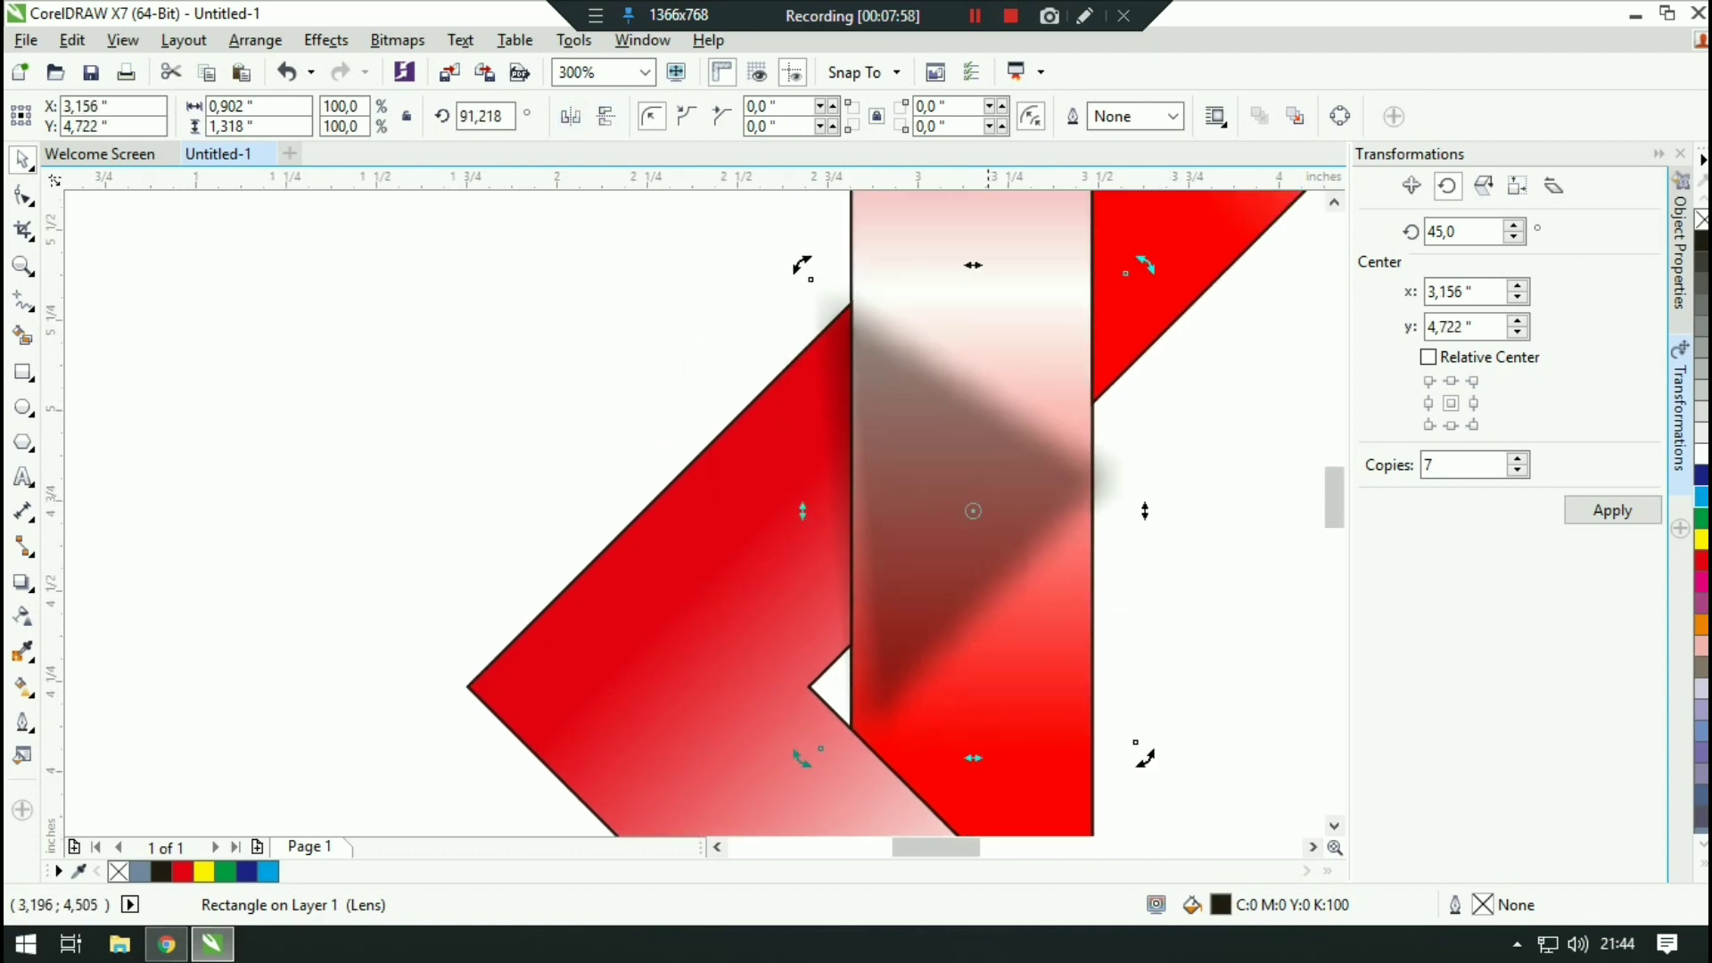
Step: Set the shadow's rotation to 90° and fine-tune its angle to about 87.5°
left_click_drag(509, 117, 308, 129)
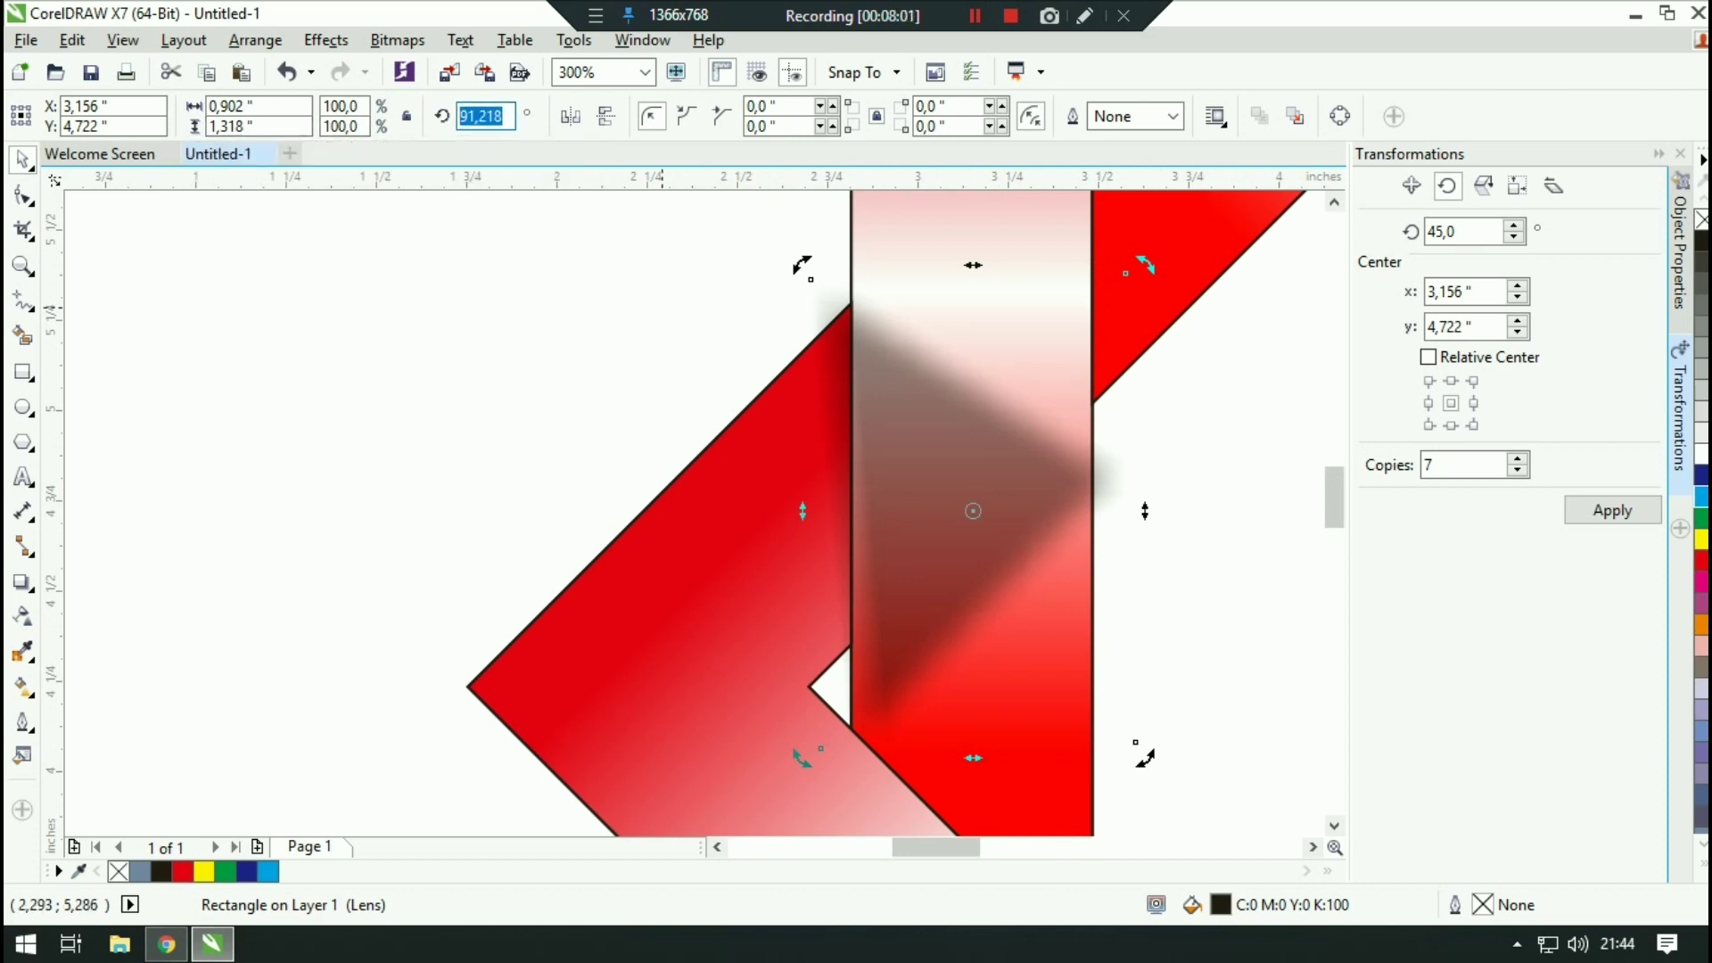
key("Return")
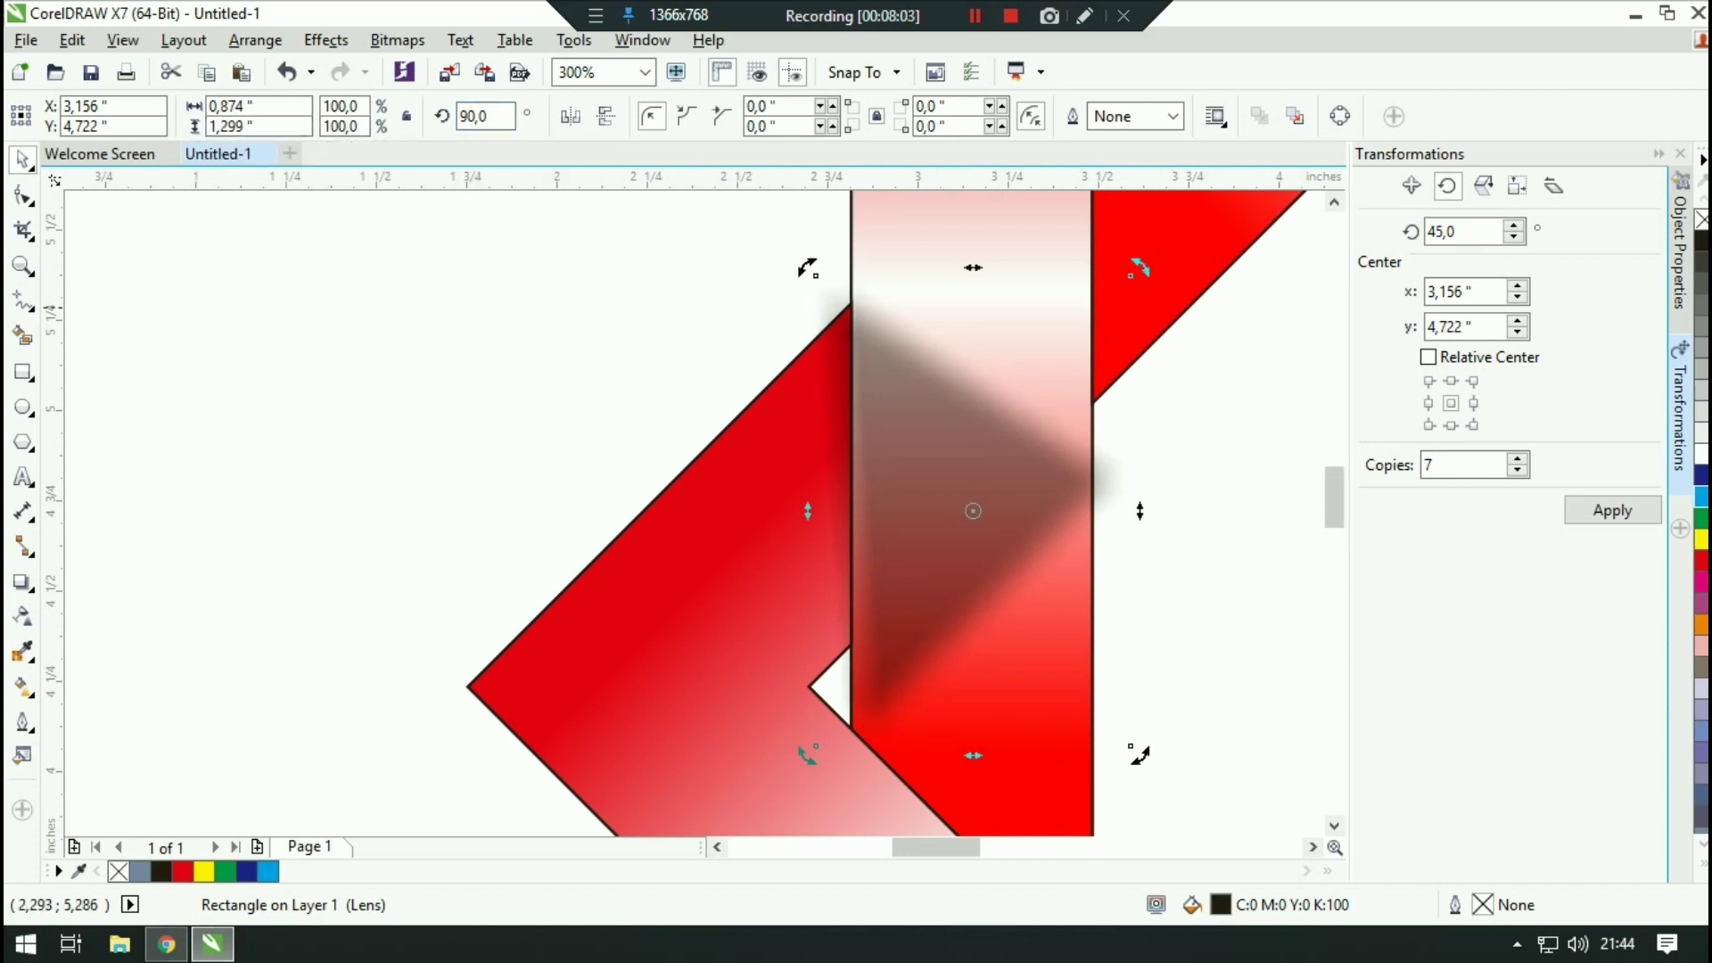
mouse_move(1143, 758)
left_mouse_down()
mouse_move(1124, 767)
mouse_move(1170, 766)
left_mouse_up()
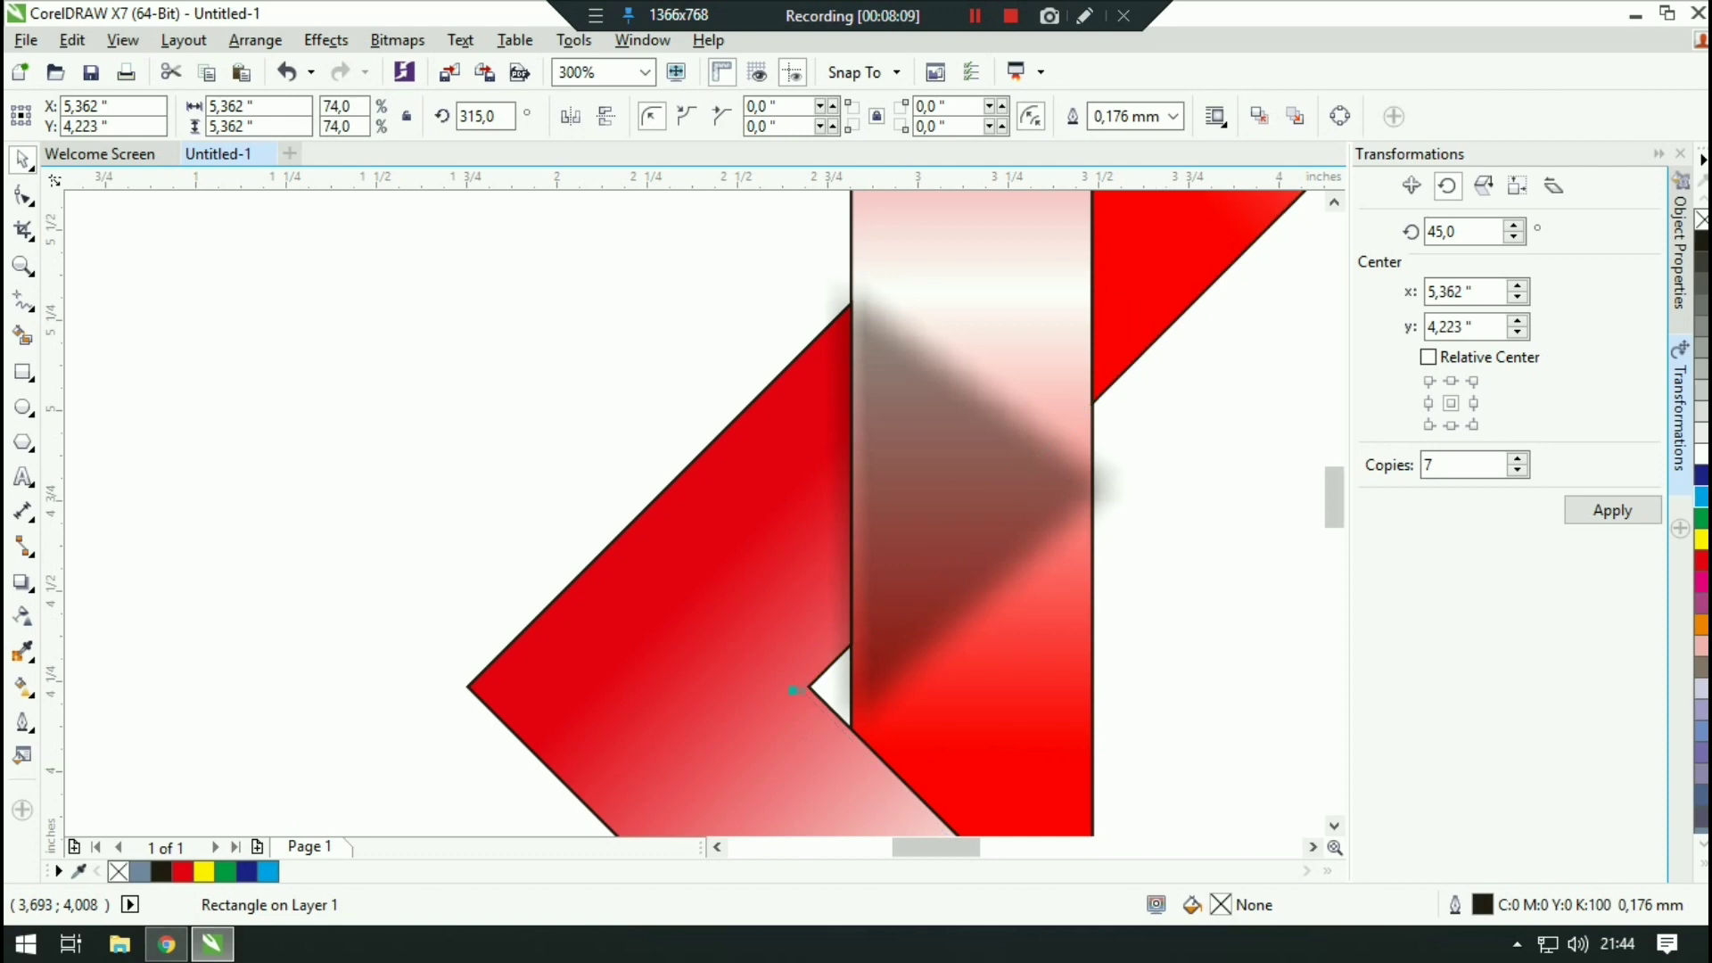
left_click(925, 464)
left_click(991, 590)
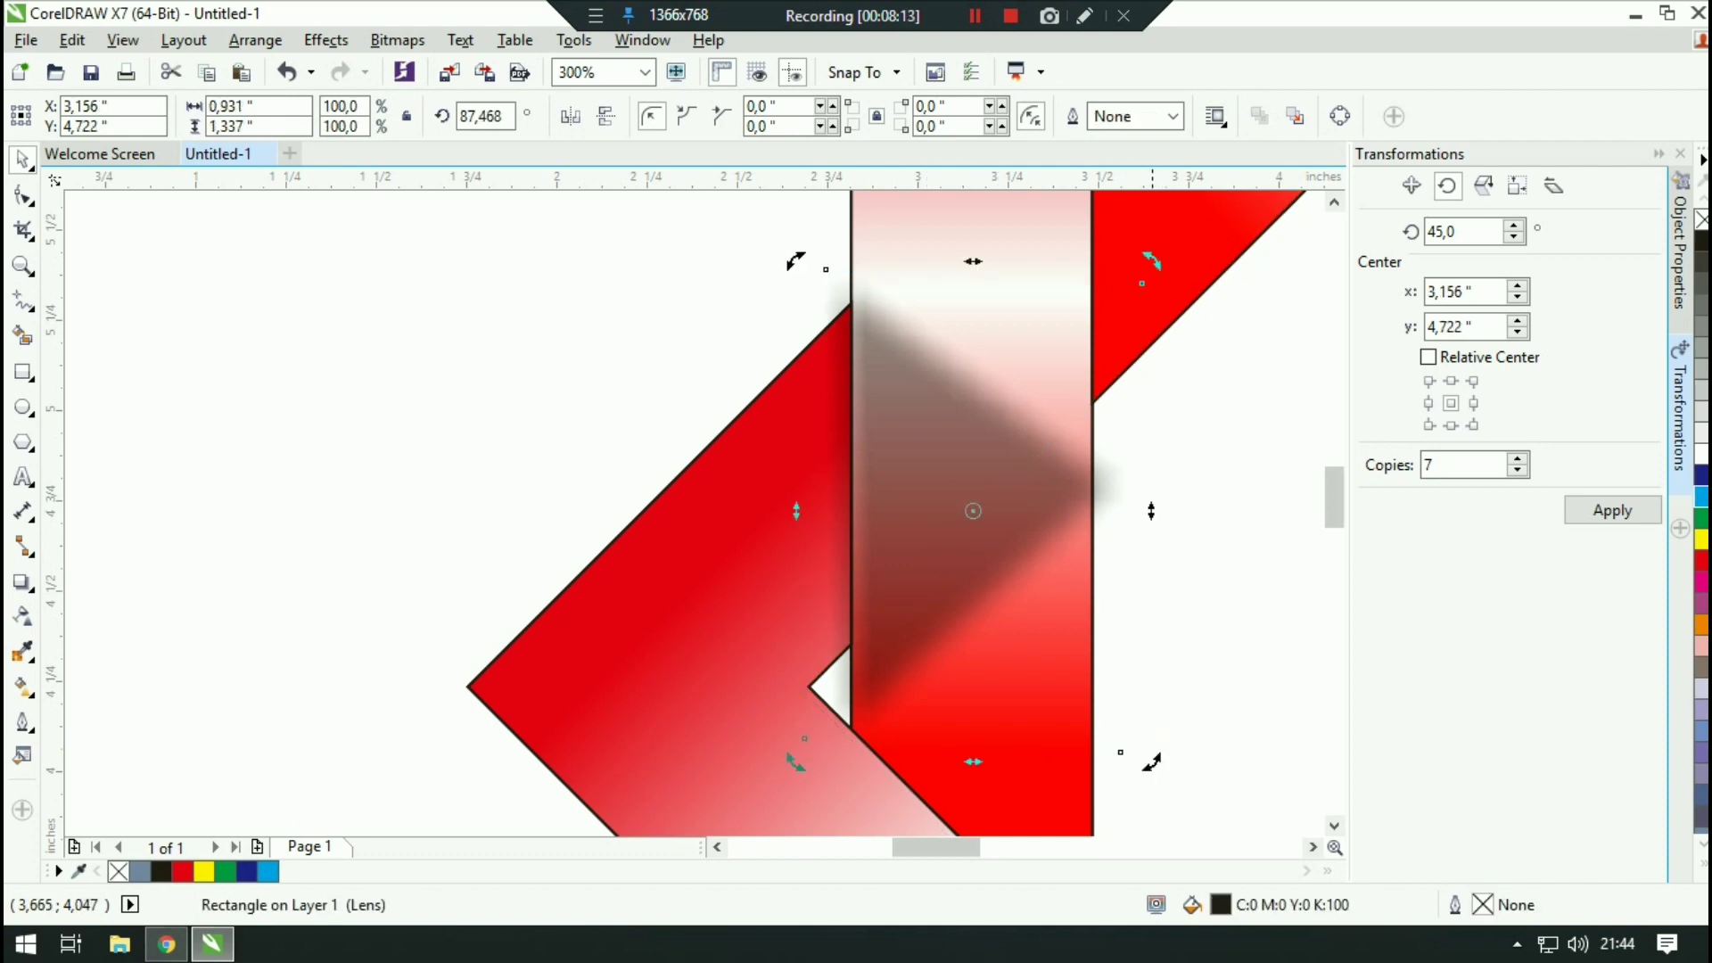
Step: Nudge the shadow left and up over the vertical band, to about X 3.096, Y 4.772 inches
key("Left")
key("Left")
key("Left")
key("Left")
key("Left")
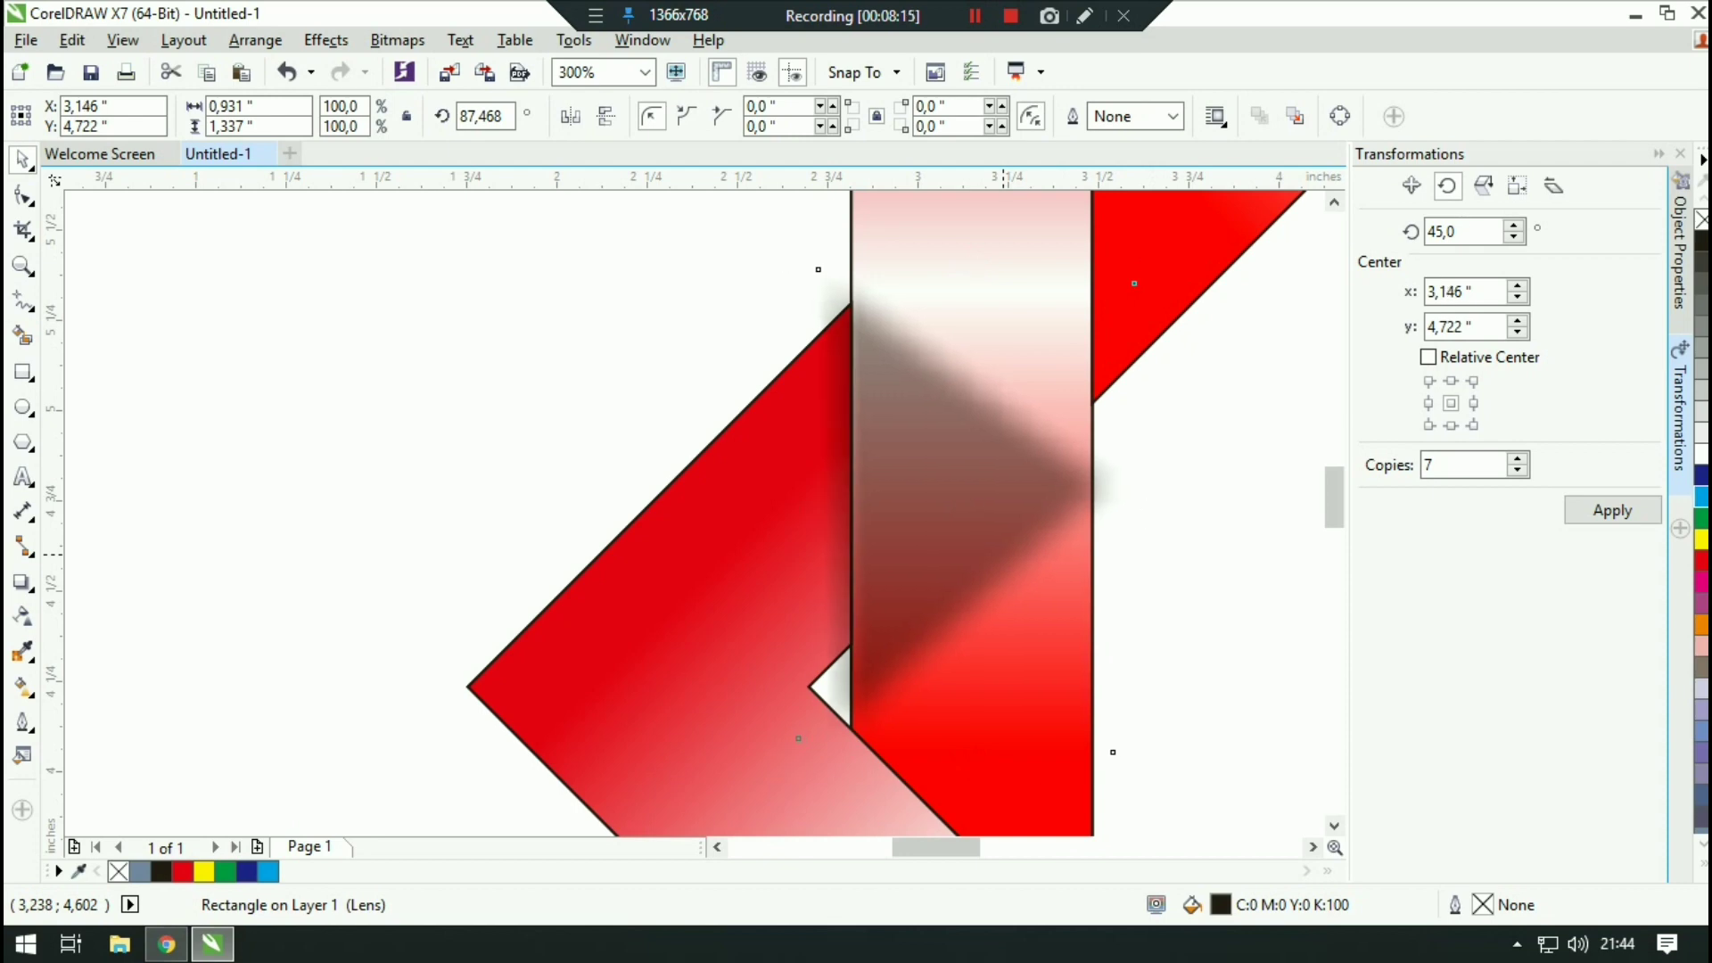
key("Up")
key("Up")
key("Up")
key("Up")
key("Up")
key("Left")
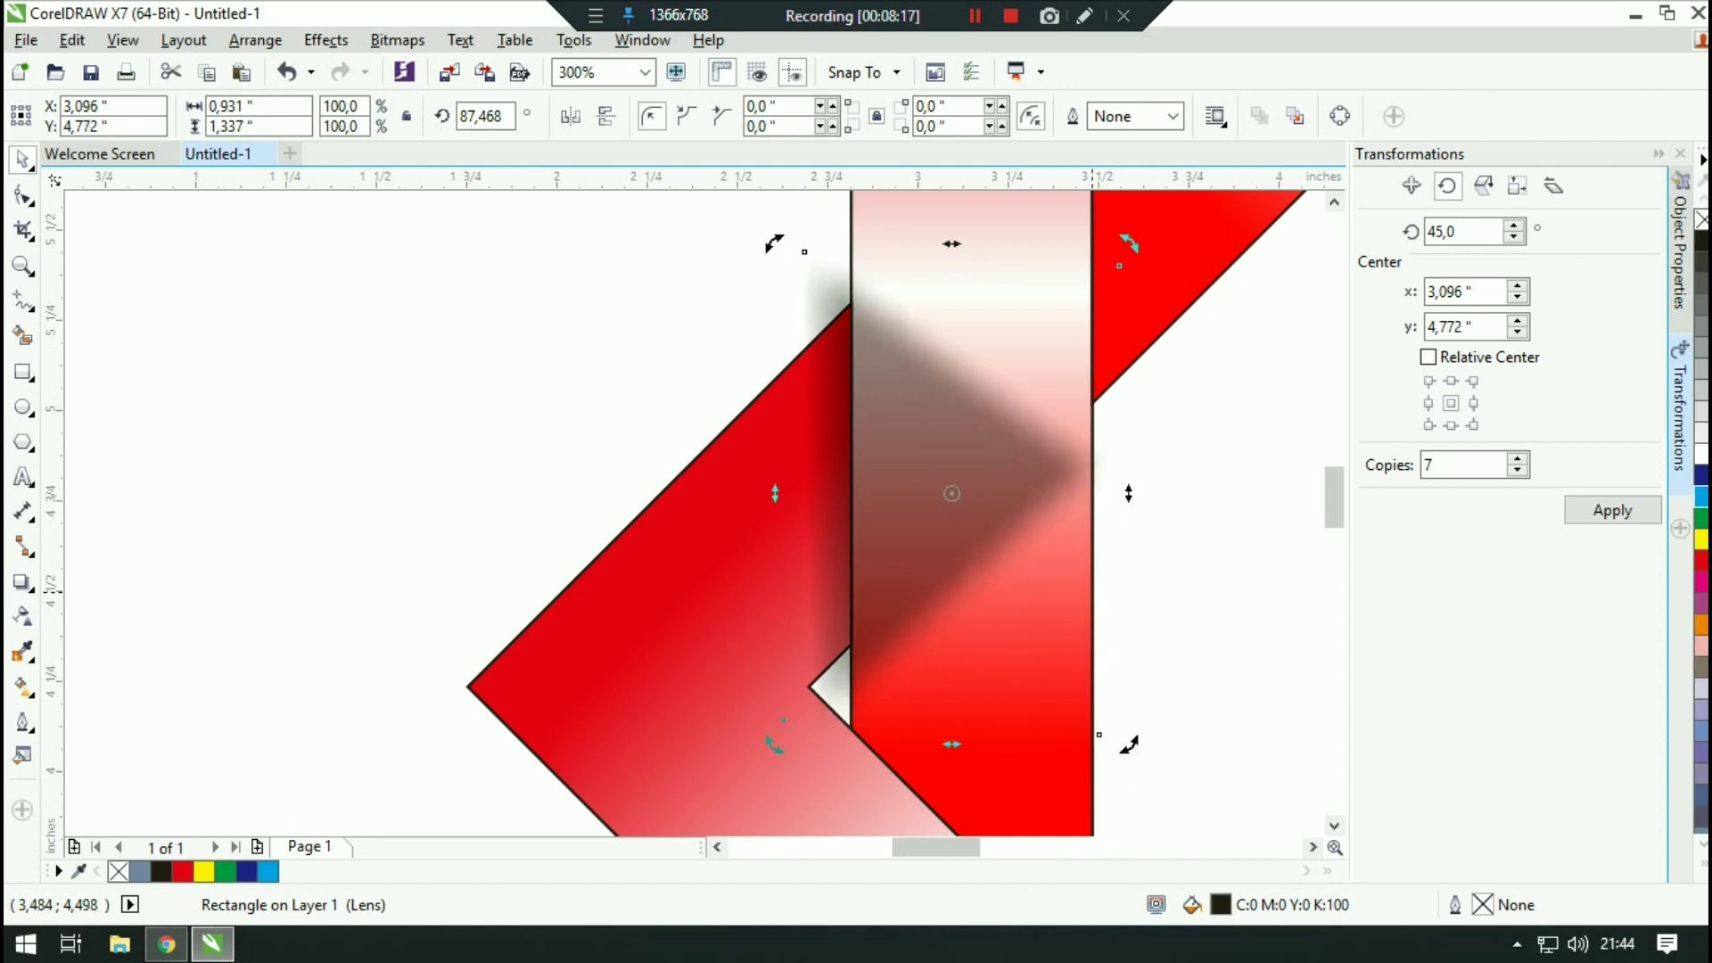
left_click(1027, 493)
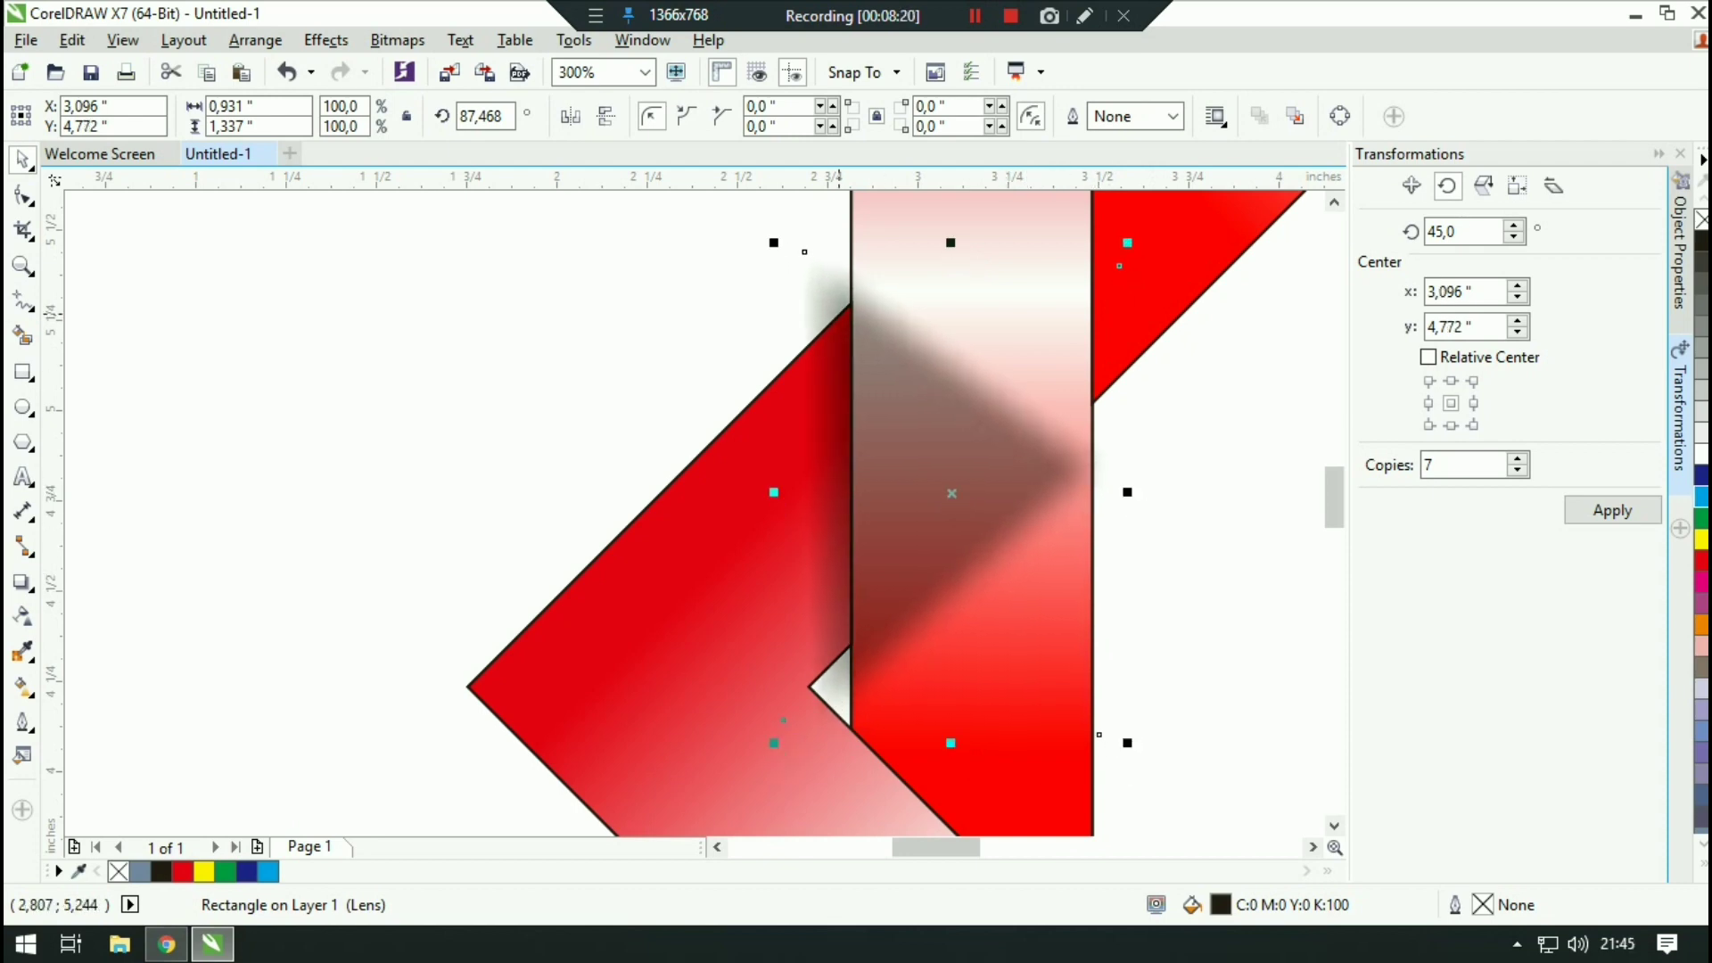
Step: Reset the shadow's rotation to 0° and turn it clockwise to about 315°
left_click_drag(496, 117, 459, 117)
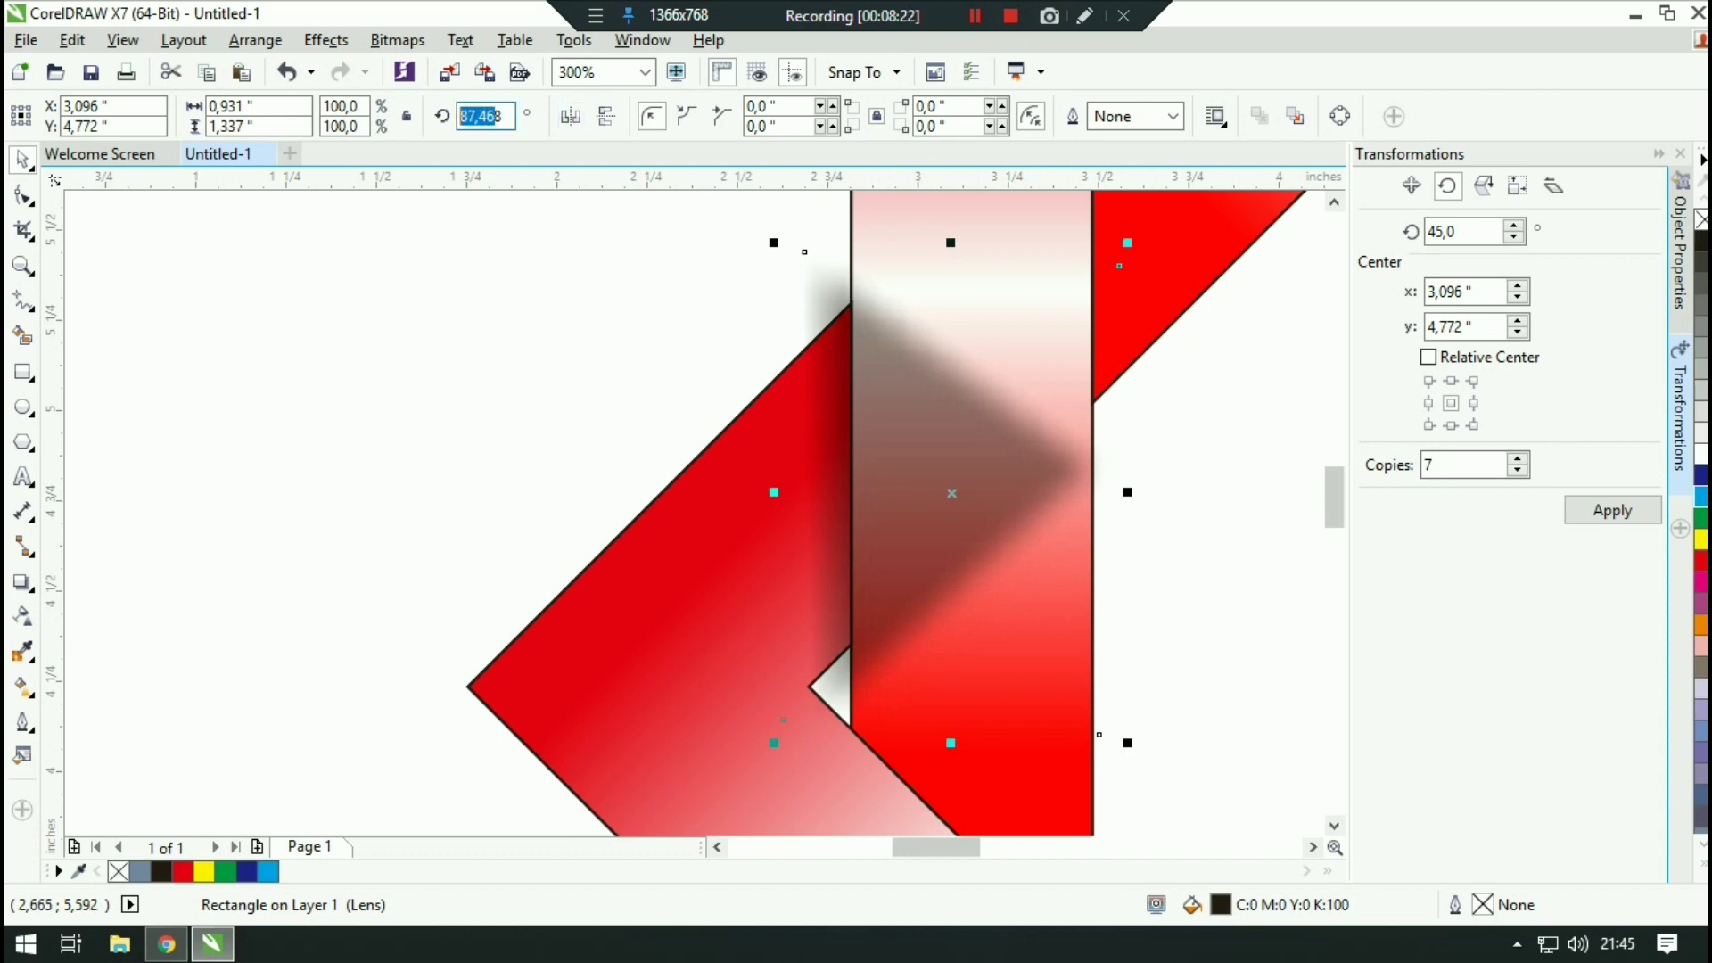
type("00")
key("Return")
left_click(988, 455)
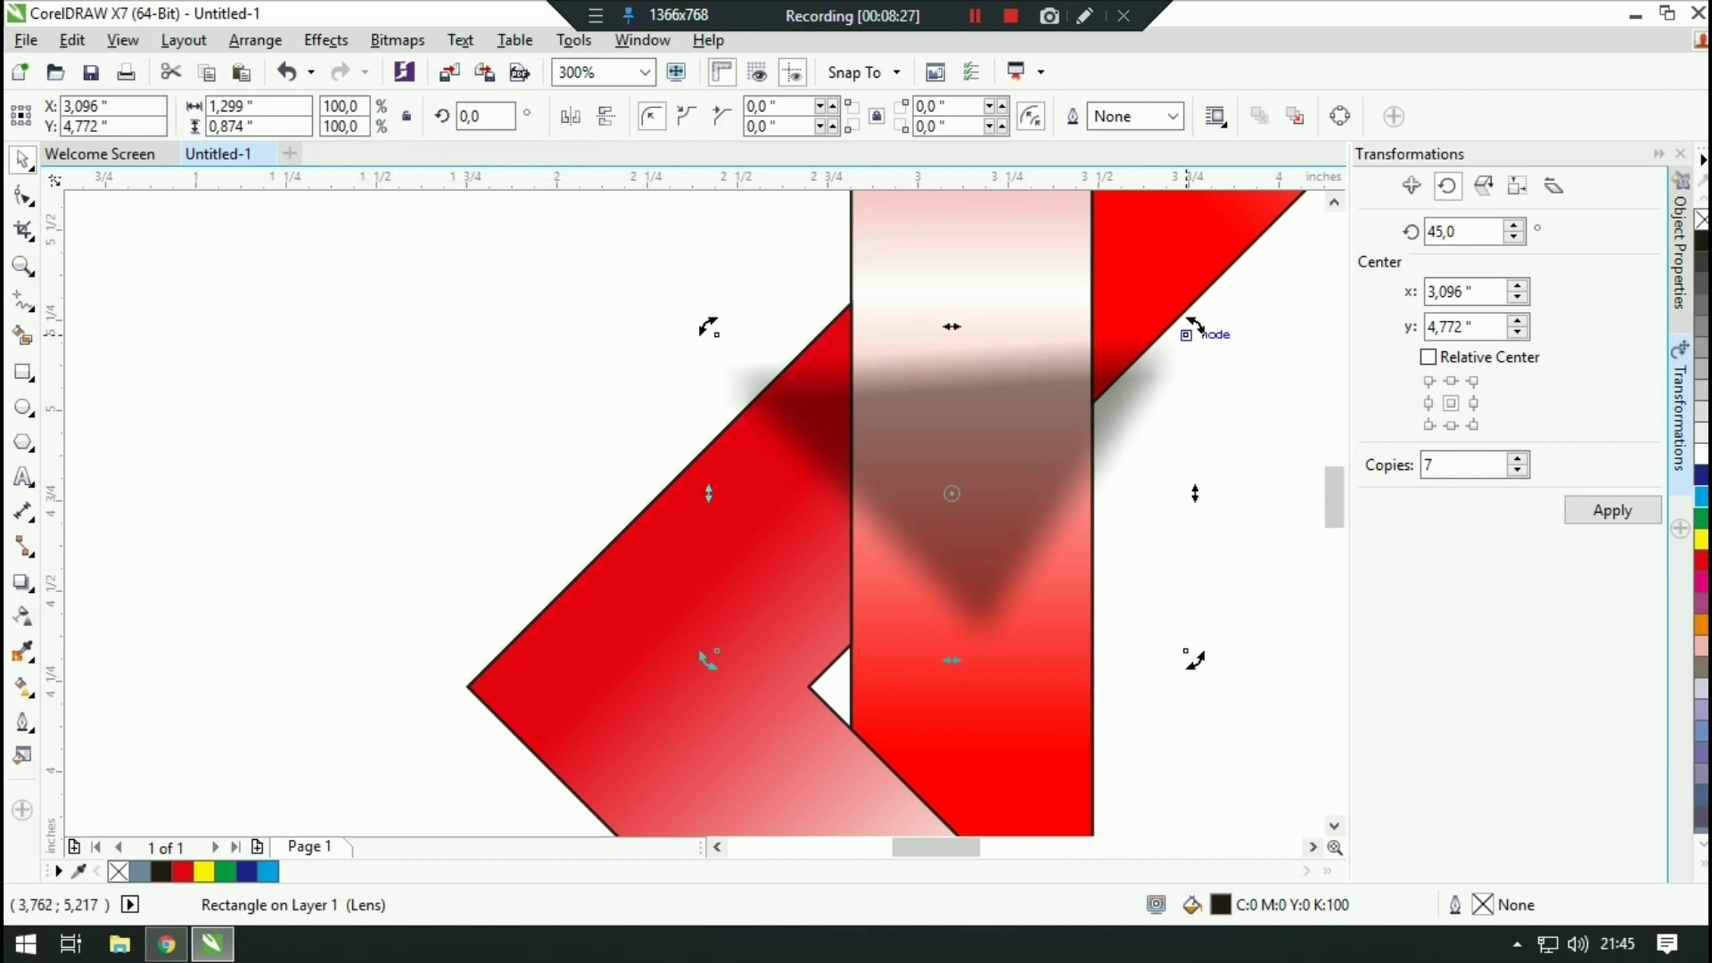
left_click_drag(1193, 323, 1239, 473)
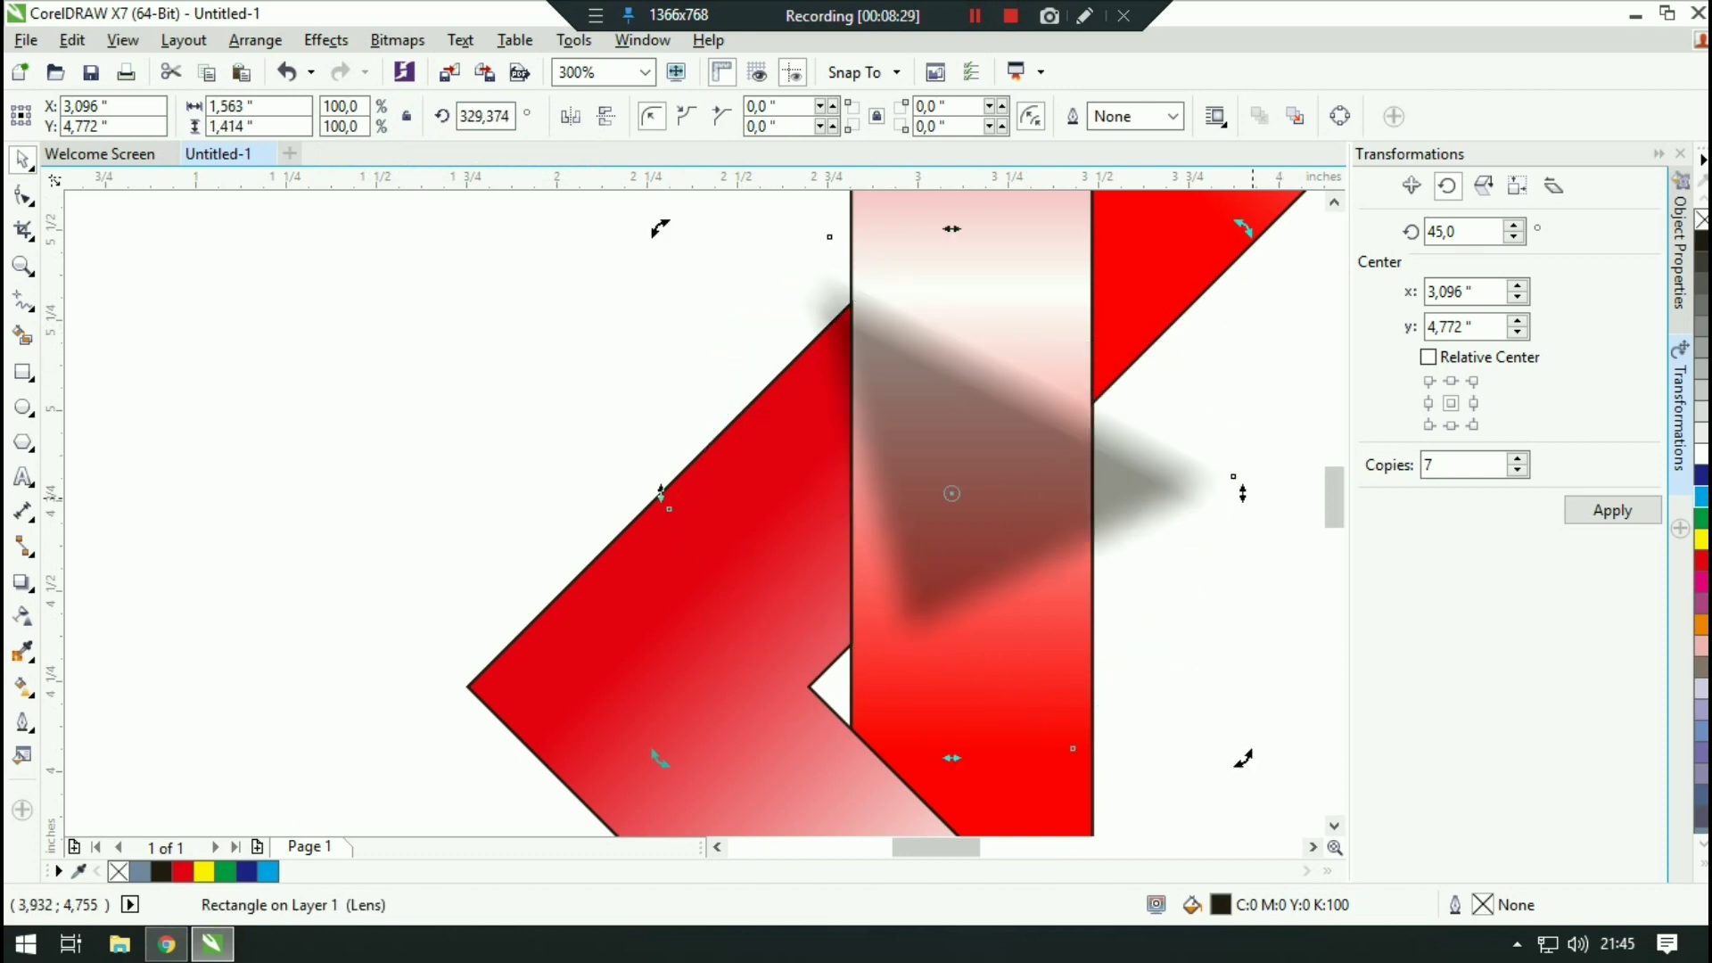
left_click(1249, 765)
left_click(953, 475)
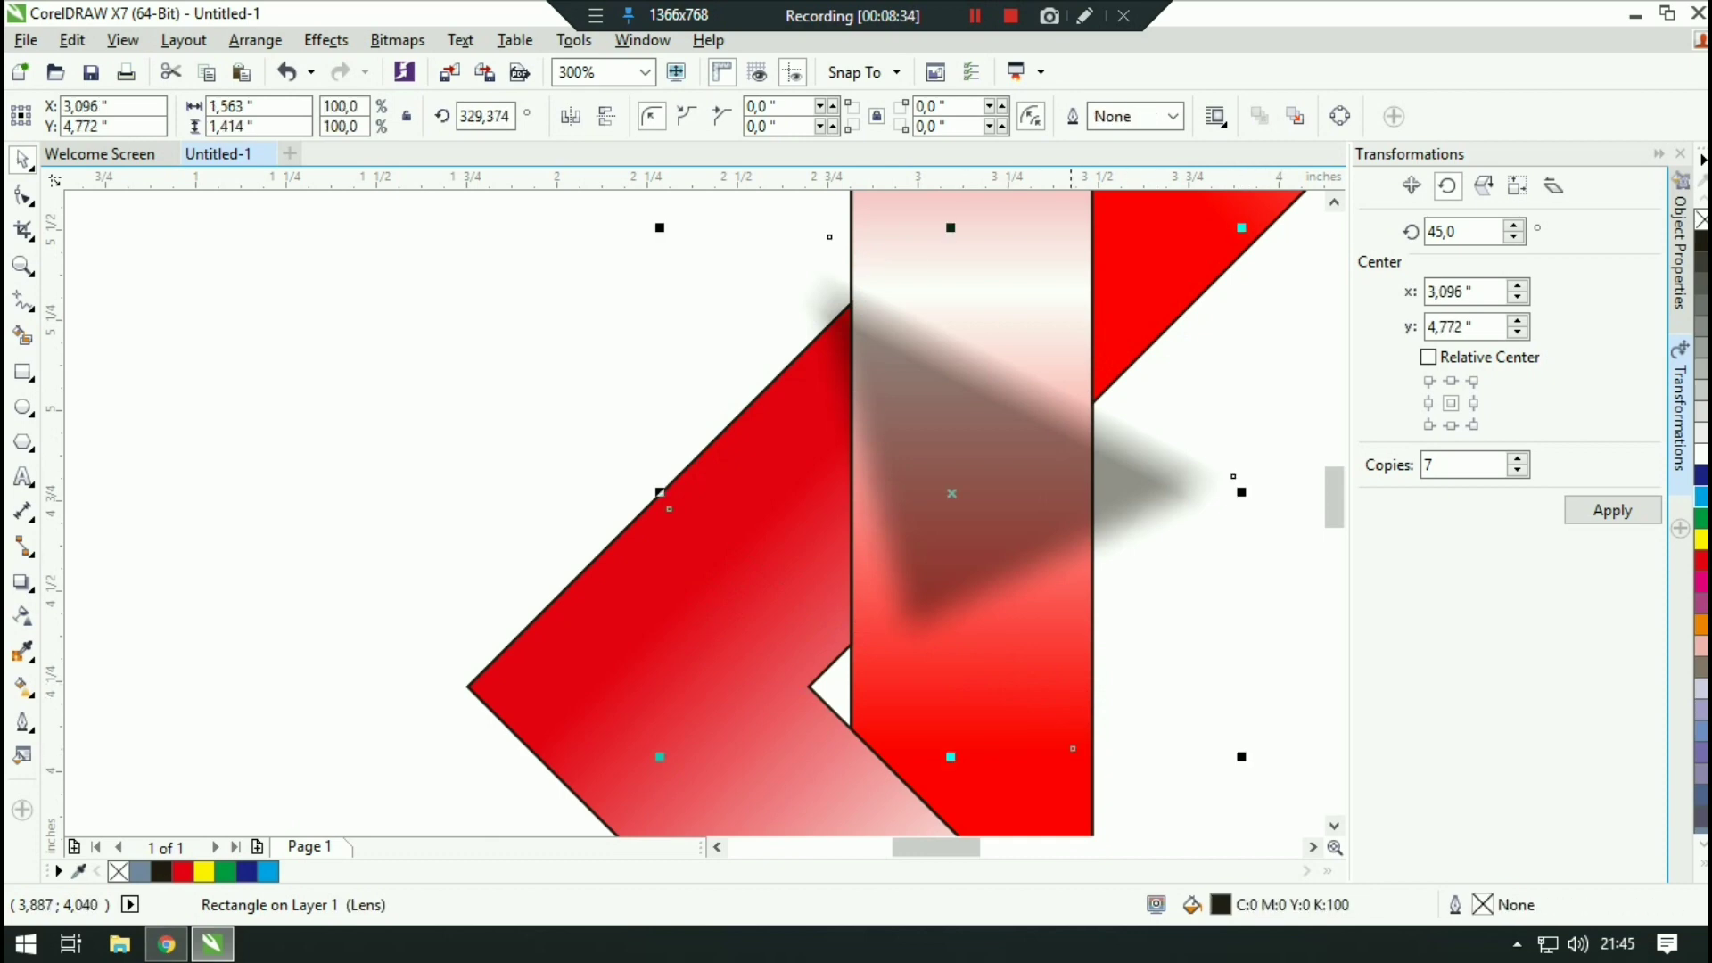
left_click(981, 505)
left_click_drag(1243, 758, 1186, 835)
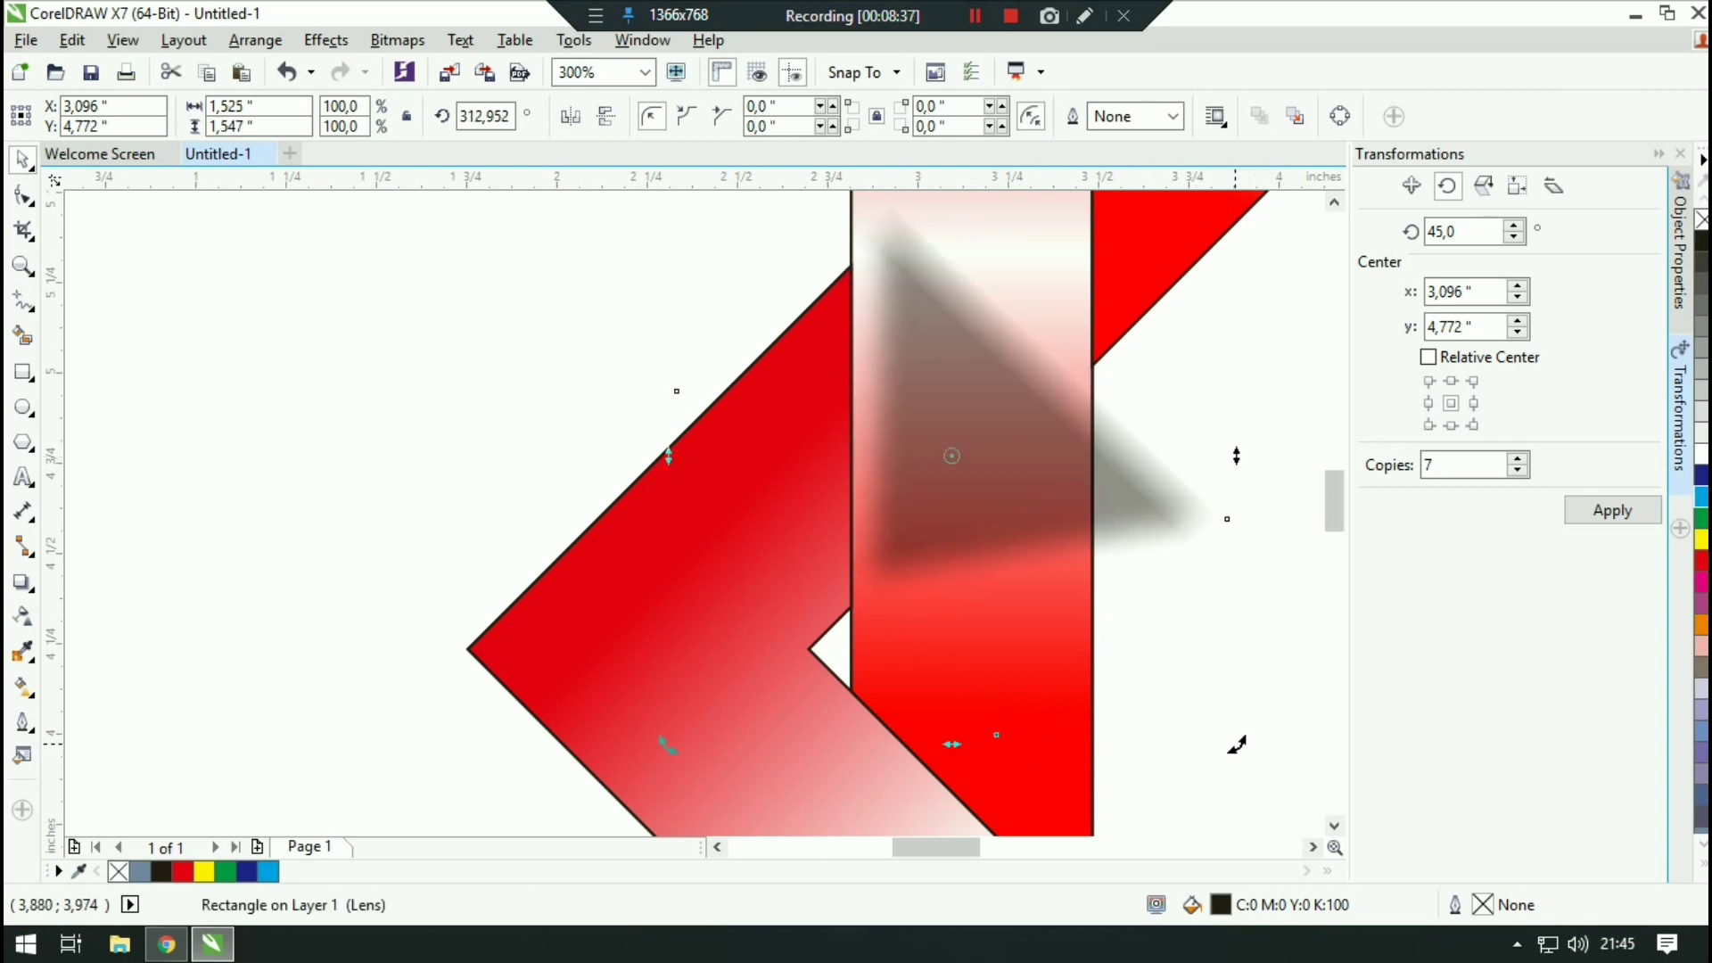
left_click_drag(1235, 743, 1244, 732)
left_click(1007, 472)
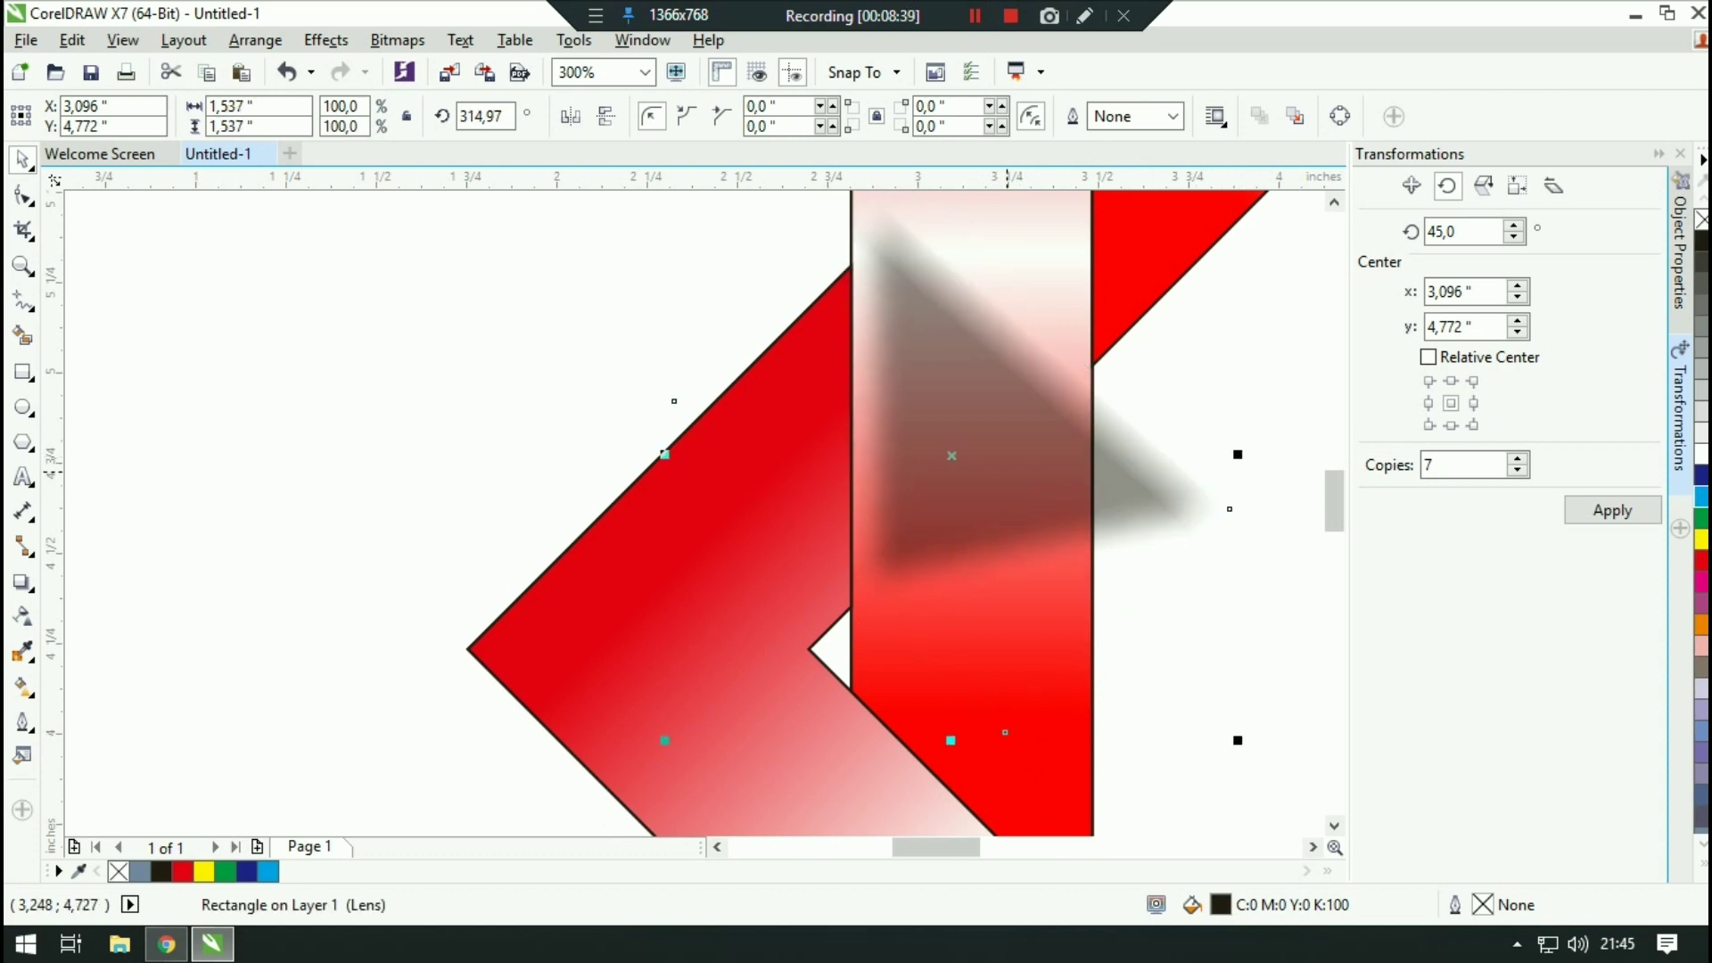
Step: Move the shadow to about X 2.976, Y 4.663 inches and place a duplicate outside the page at about X -1.246, Y 4.288
left_click_drag(961, 456, 900, 468)
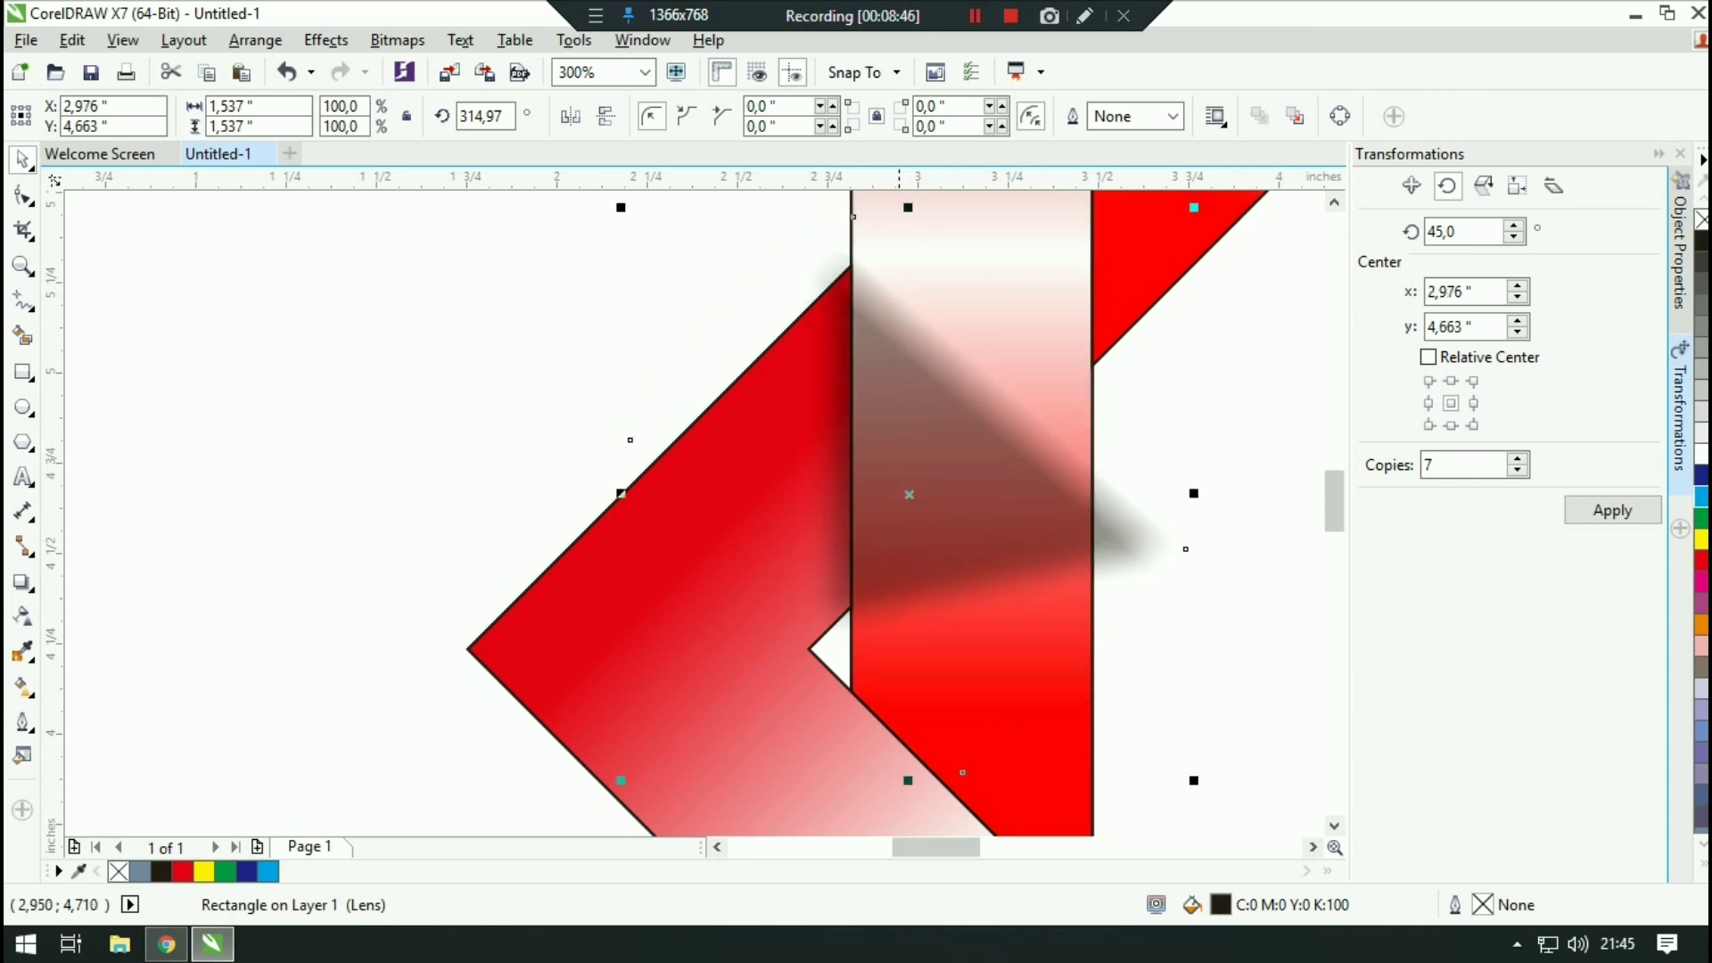
right_click(901, 468)
scroll(901, 469, "down", 3)
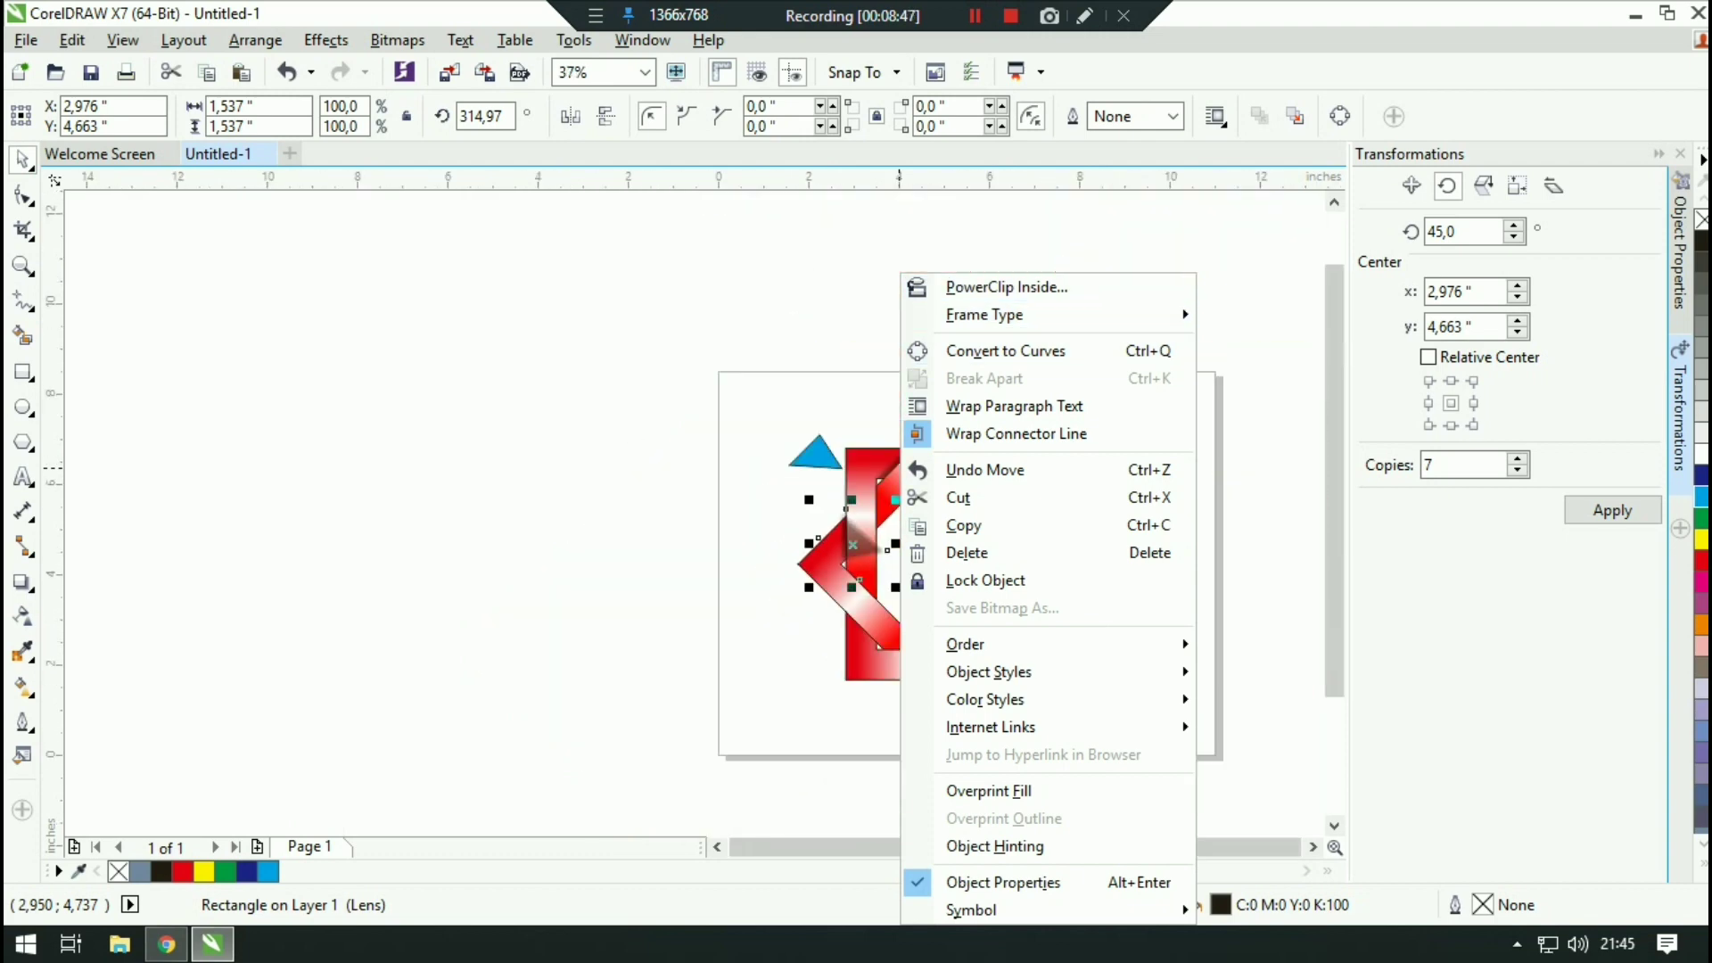
left_click(772, 466)
scroll(834, 615, "up", 2)
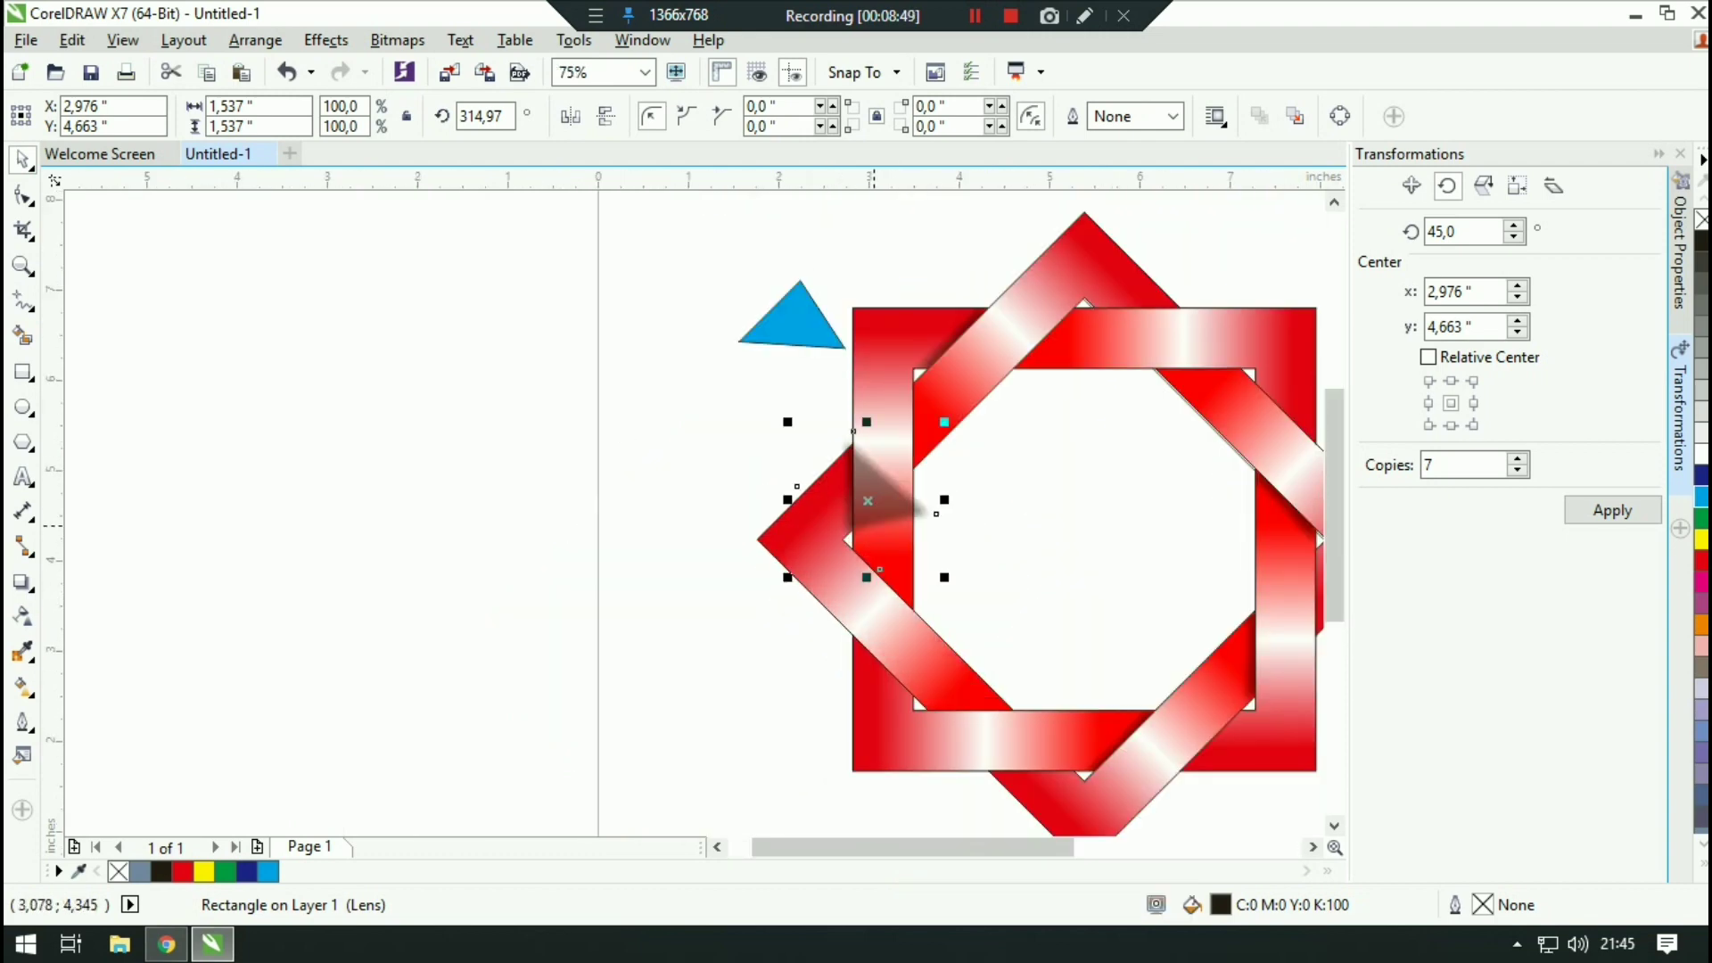
left_click_drag(833, 472, 499, 517)
scroll(883, 454, "up", 2)
scroll(869, 535, "up", 1)
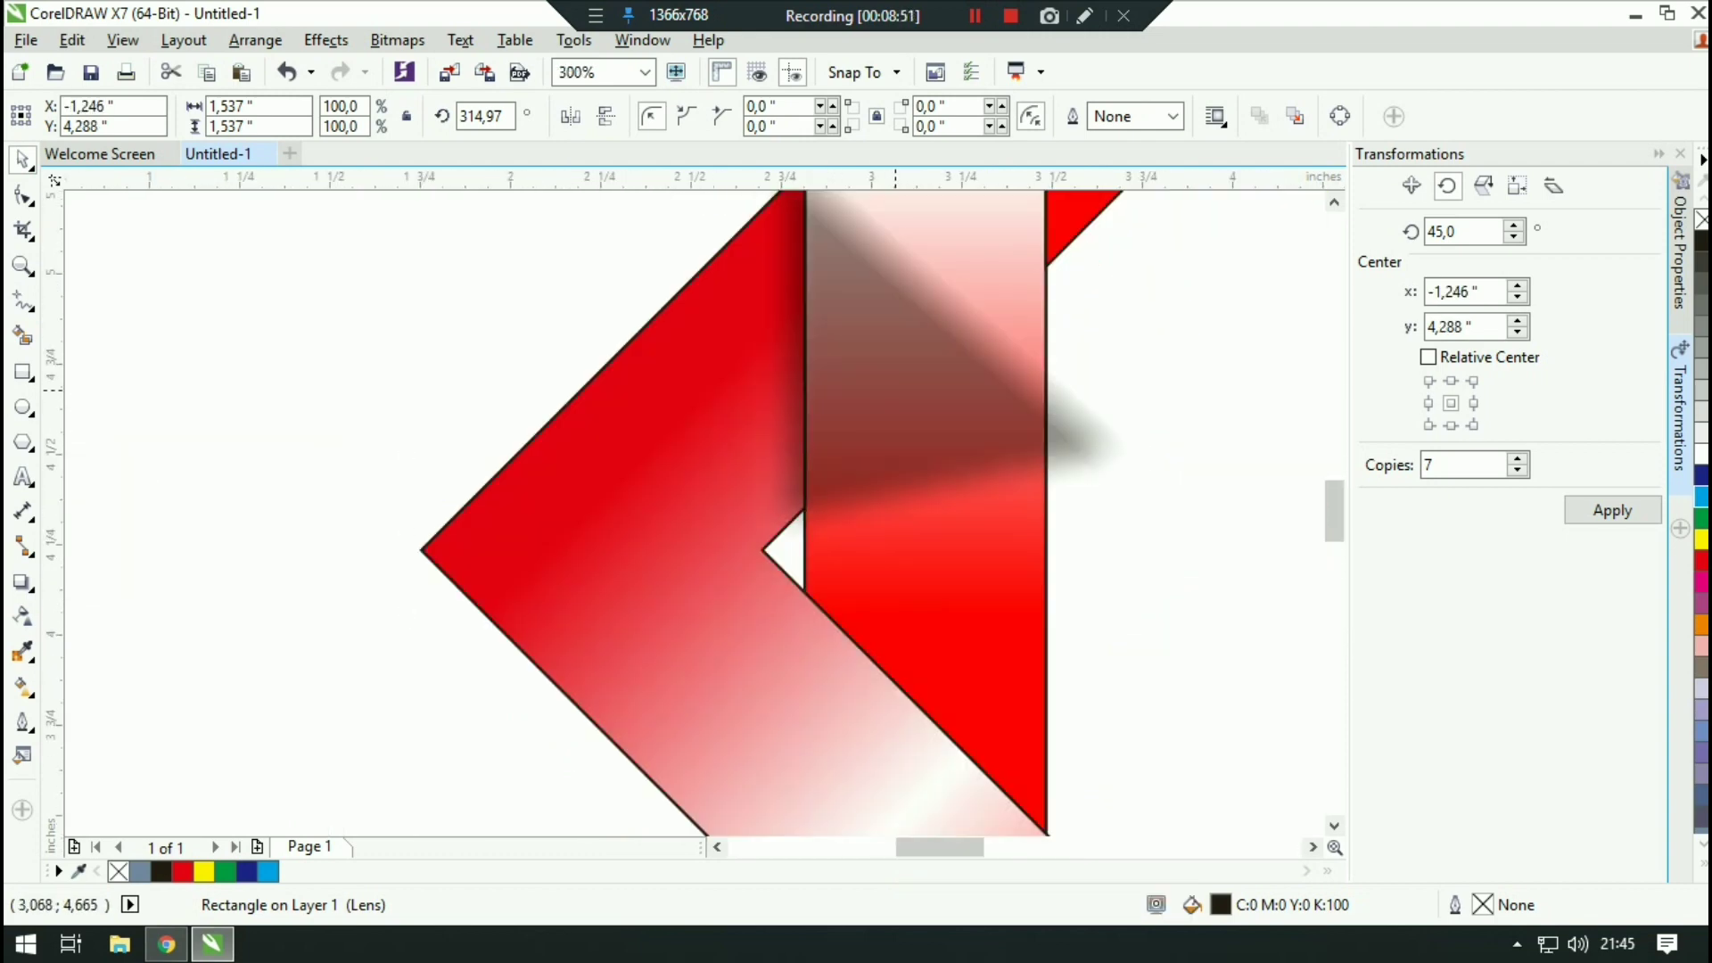
Step: PowerClip the original shadow inside the diagonal band that forms the star's left point
right_click(895, 388)
left_click(945, 288)
left_click(677, 399)
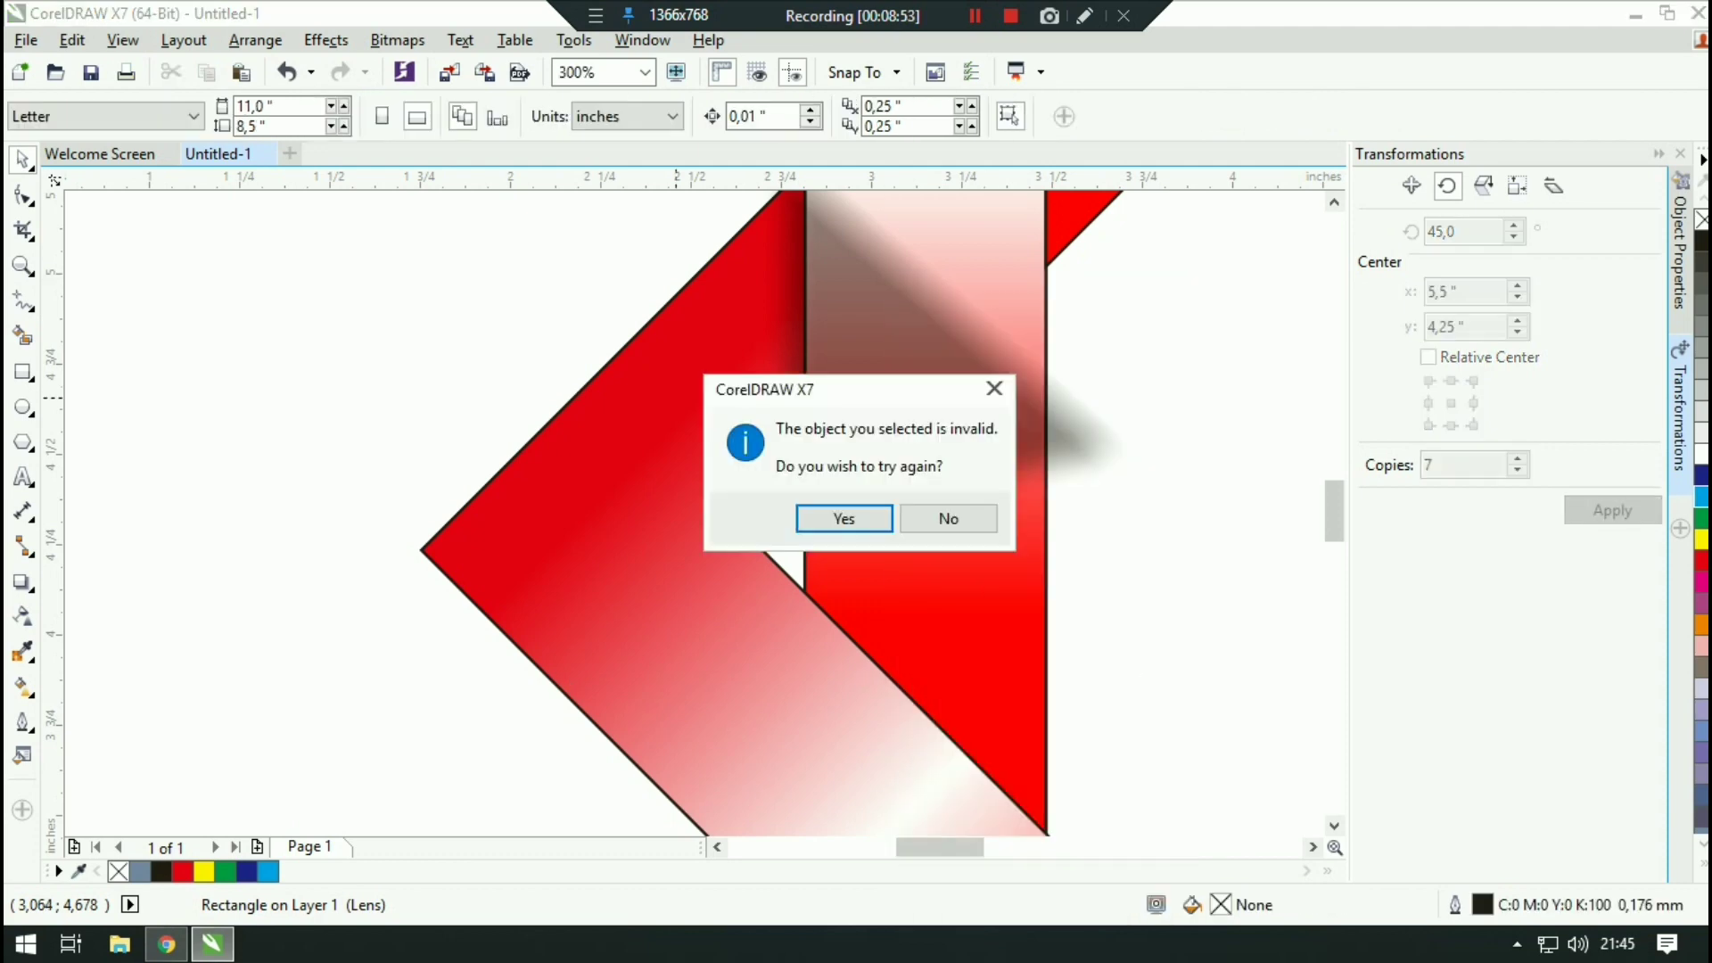
left_click(845, 519)
left_click(668, 495)
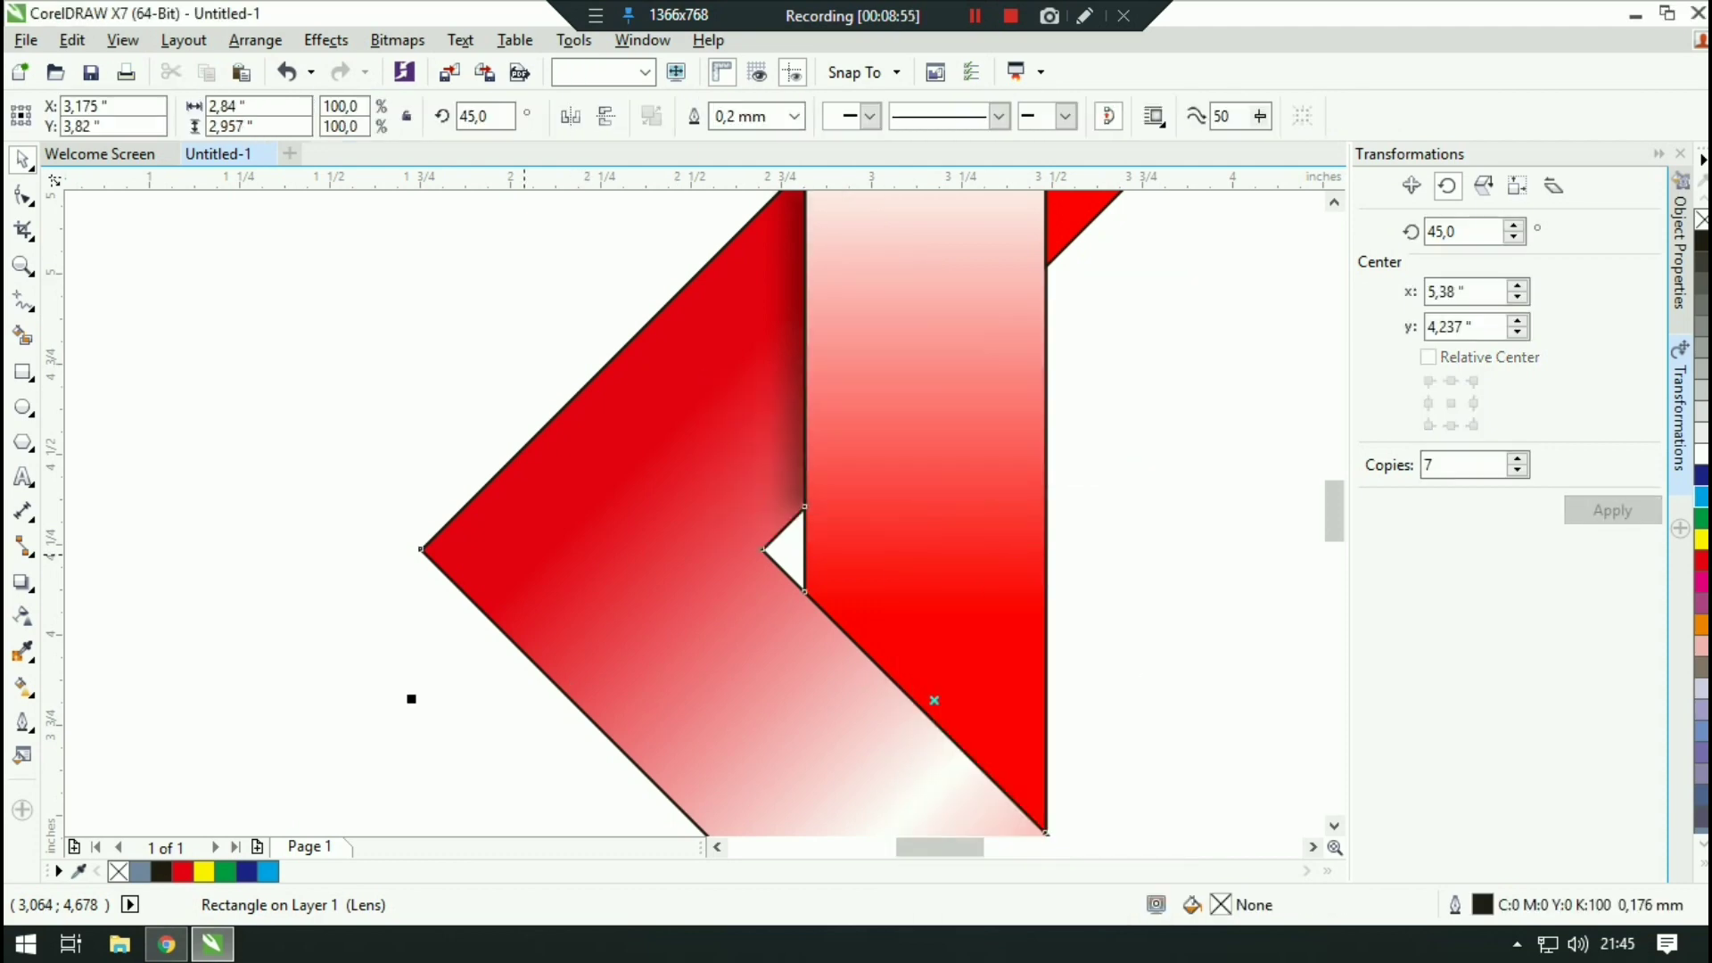
left_click(280, 700)
Step: Move the spare shadow onto the diagonal band at the star's lower-left crossing, to about X 3.484, Y 3.14 inches
scroll(281, 704, "down", 2)
left_click_drag(330, 707, 597, 383)
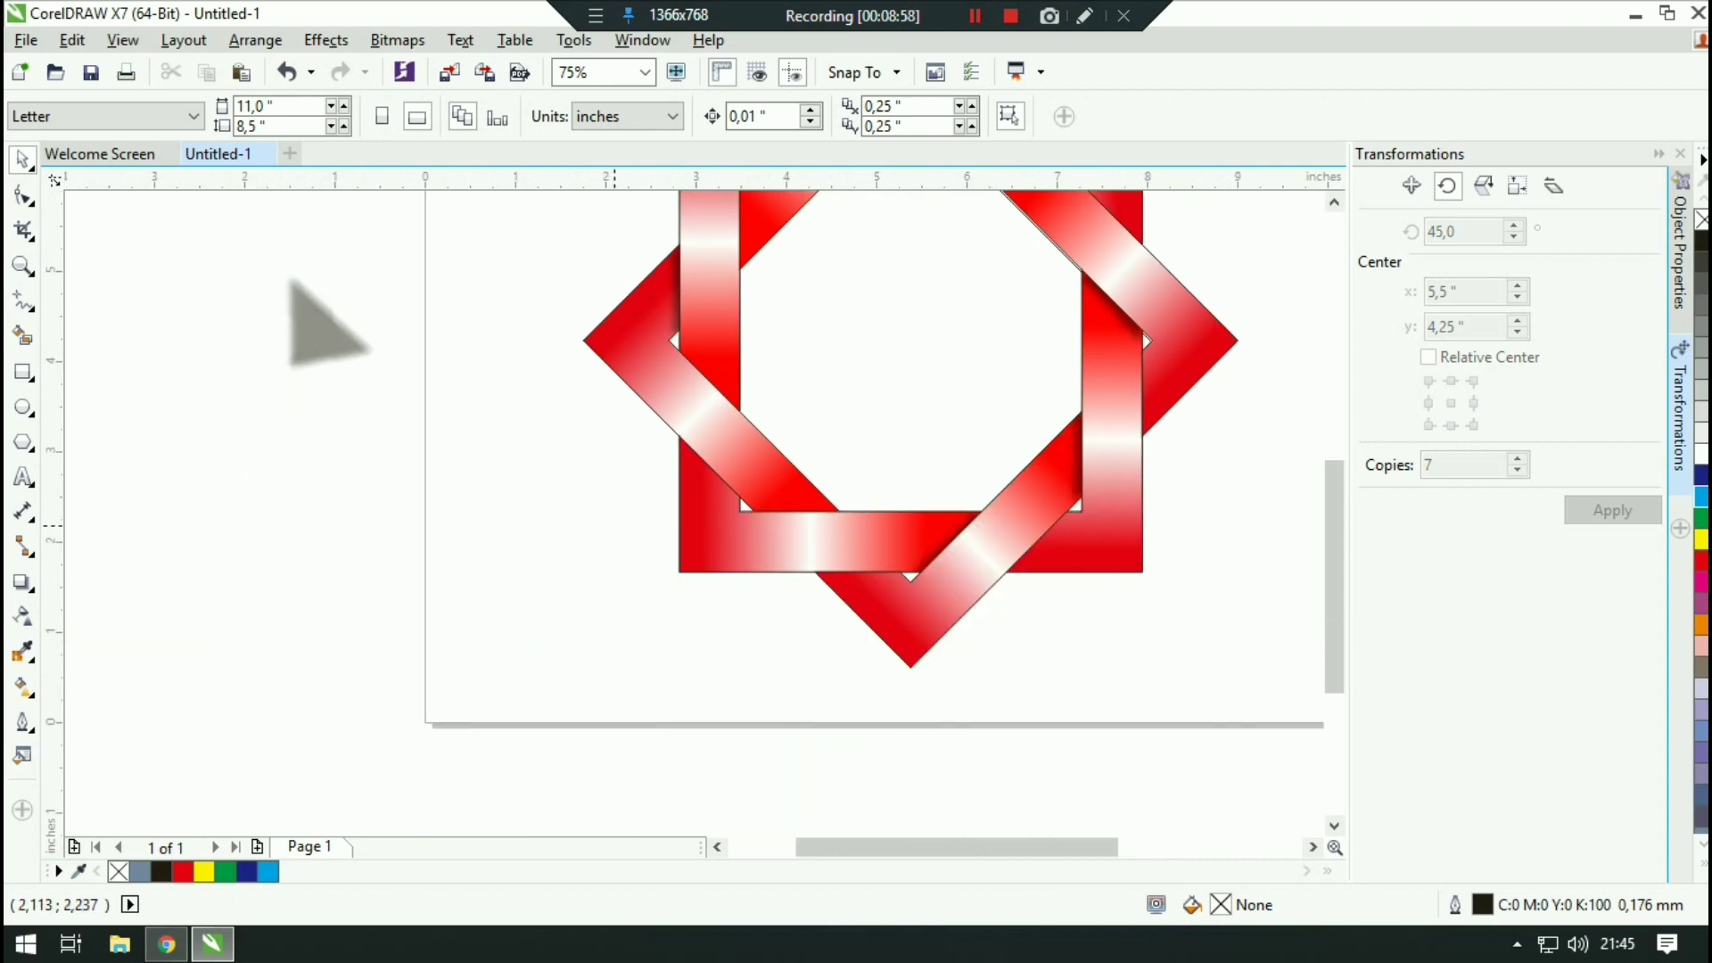
left_click_drag(613, 548, 490, 595)
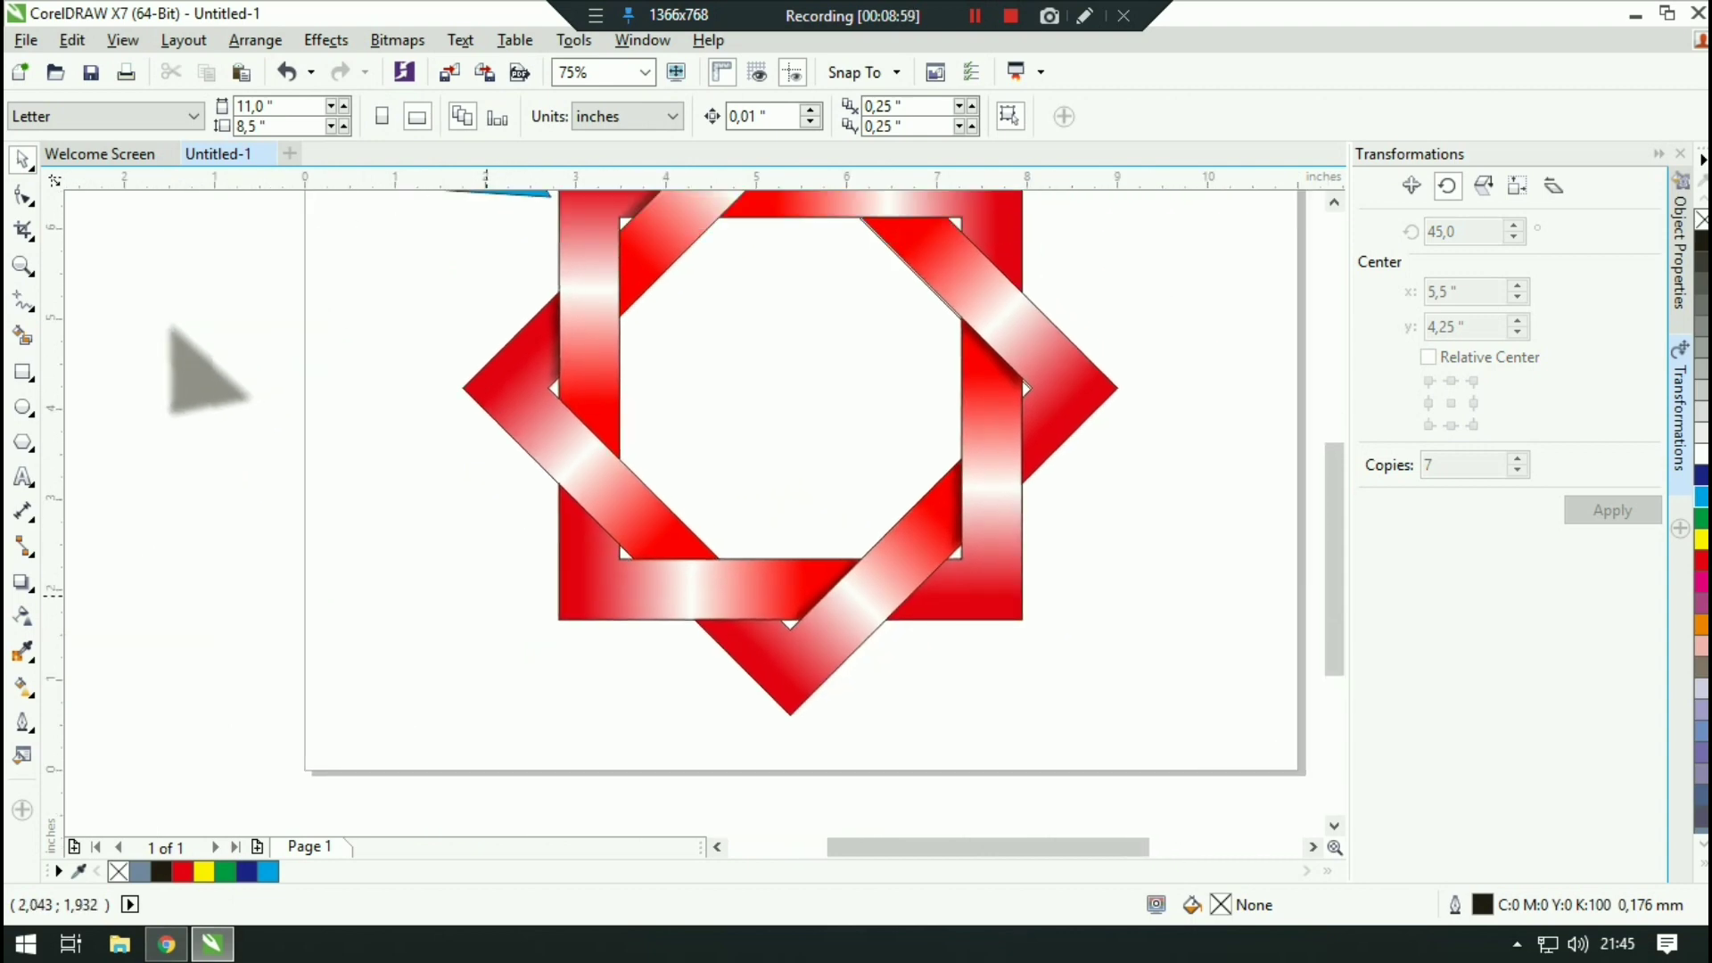
left_click_drag(197, 381, 645, 488)
scroll(624, 481, "up", 4)
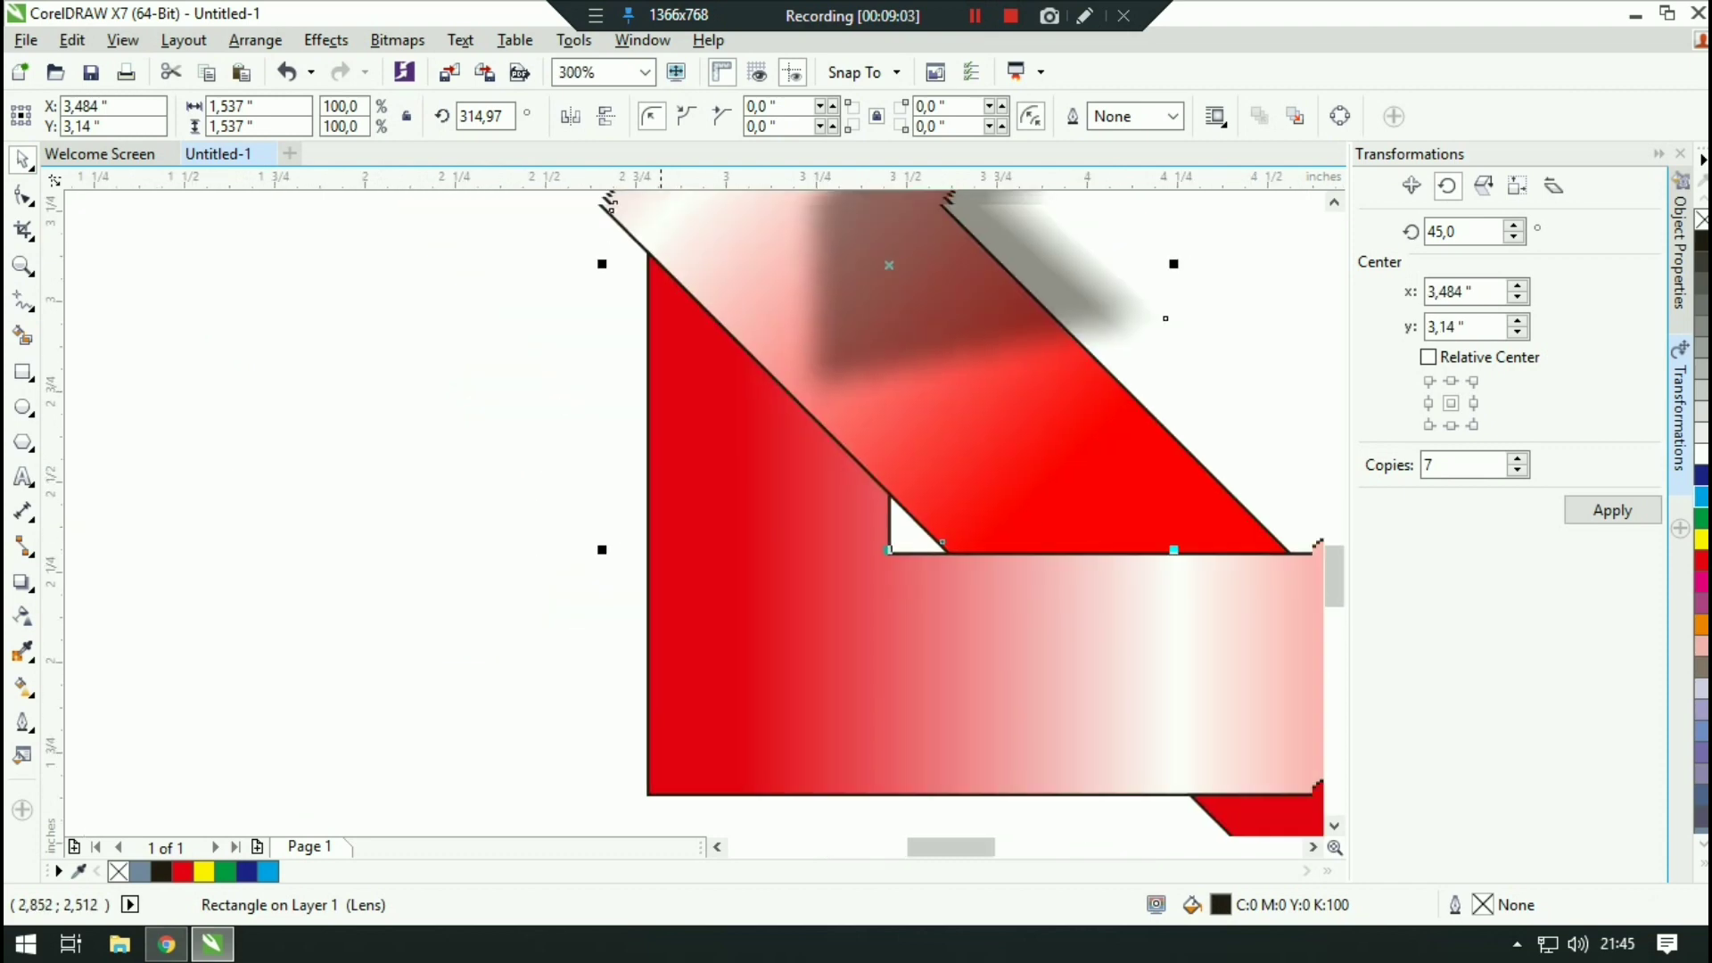
Step: Rotate the lower-left shadow counterclockwise to about 2.9°
left_click(769, 543)
scroll(769, 542, "down", 2)
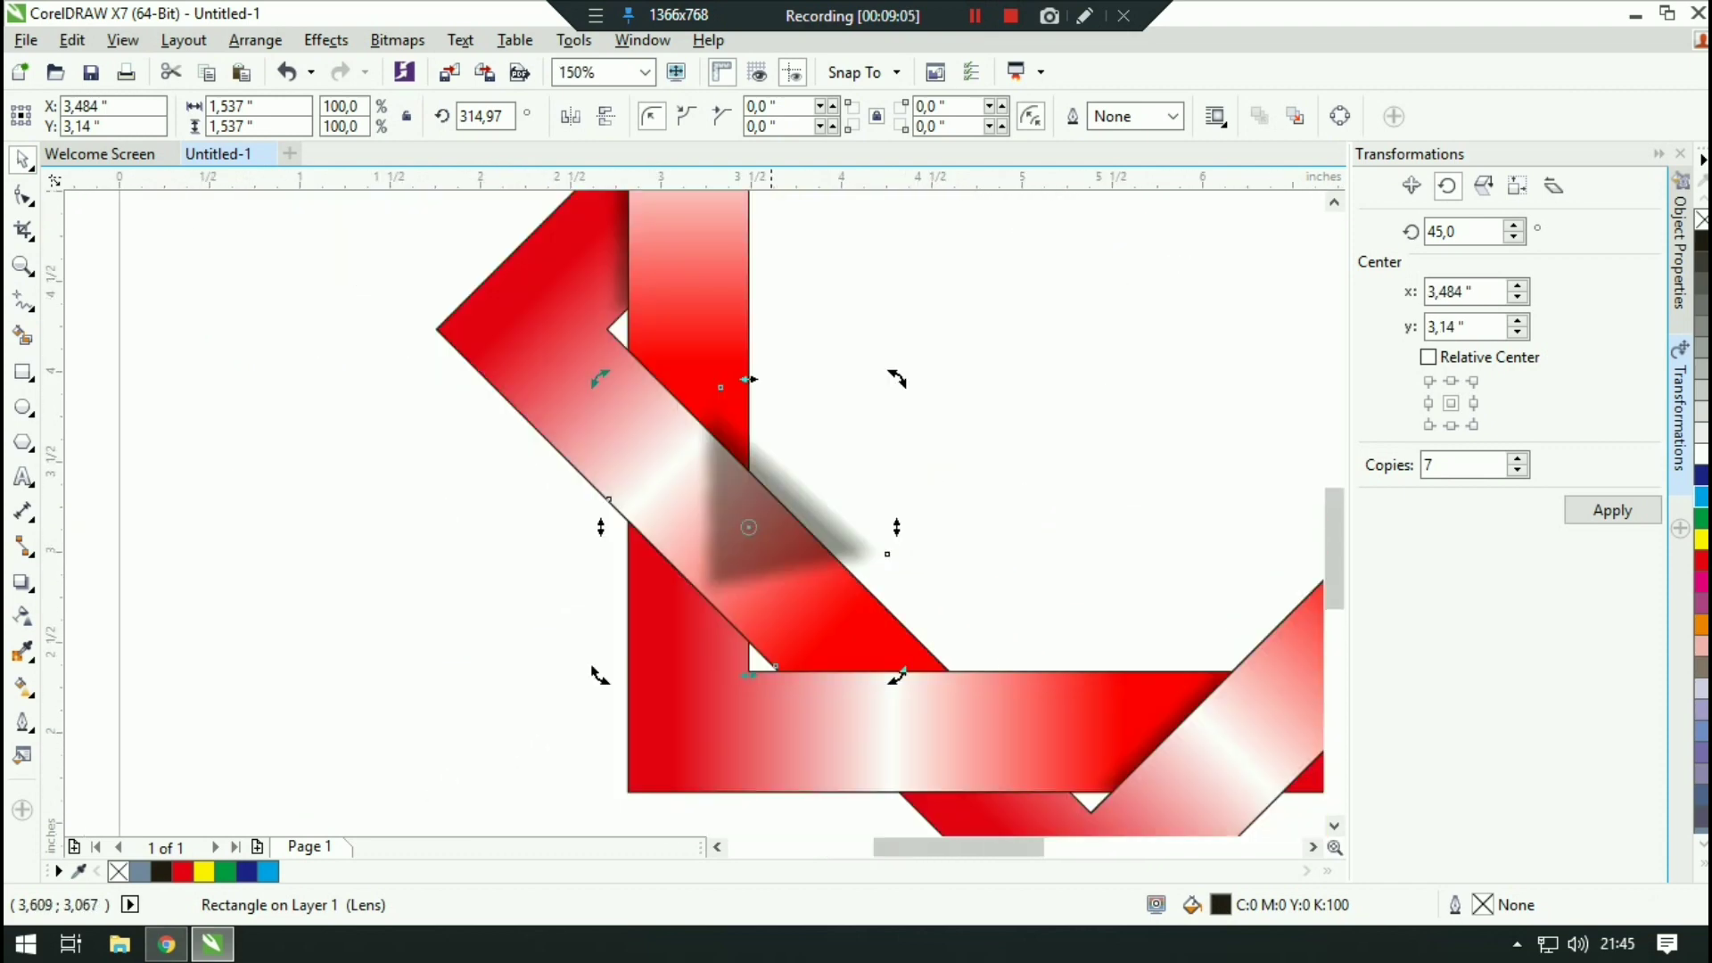
left_click_drag(897, 378, 725, 329)
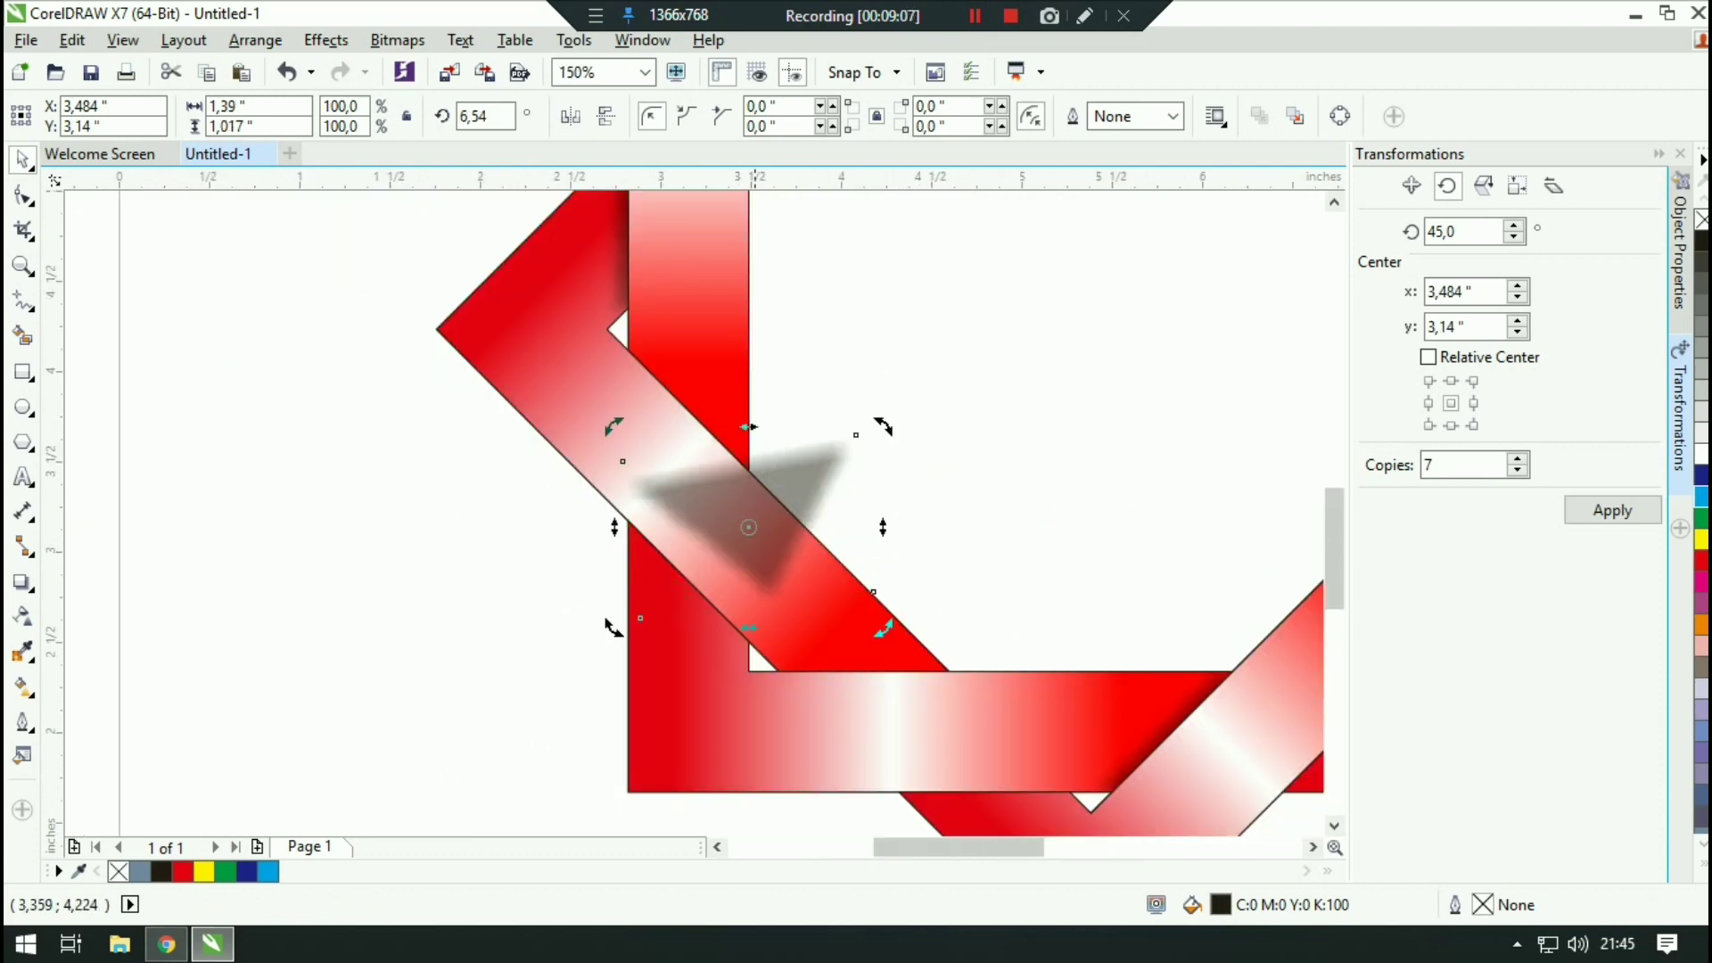
scroll(727, 575, "up", 2)
left_click_drag(508, 670, 519, 642)
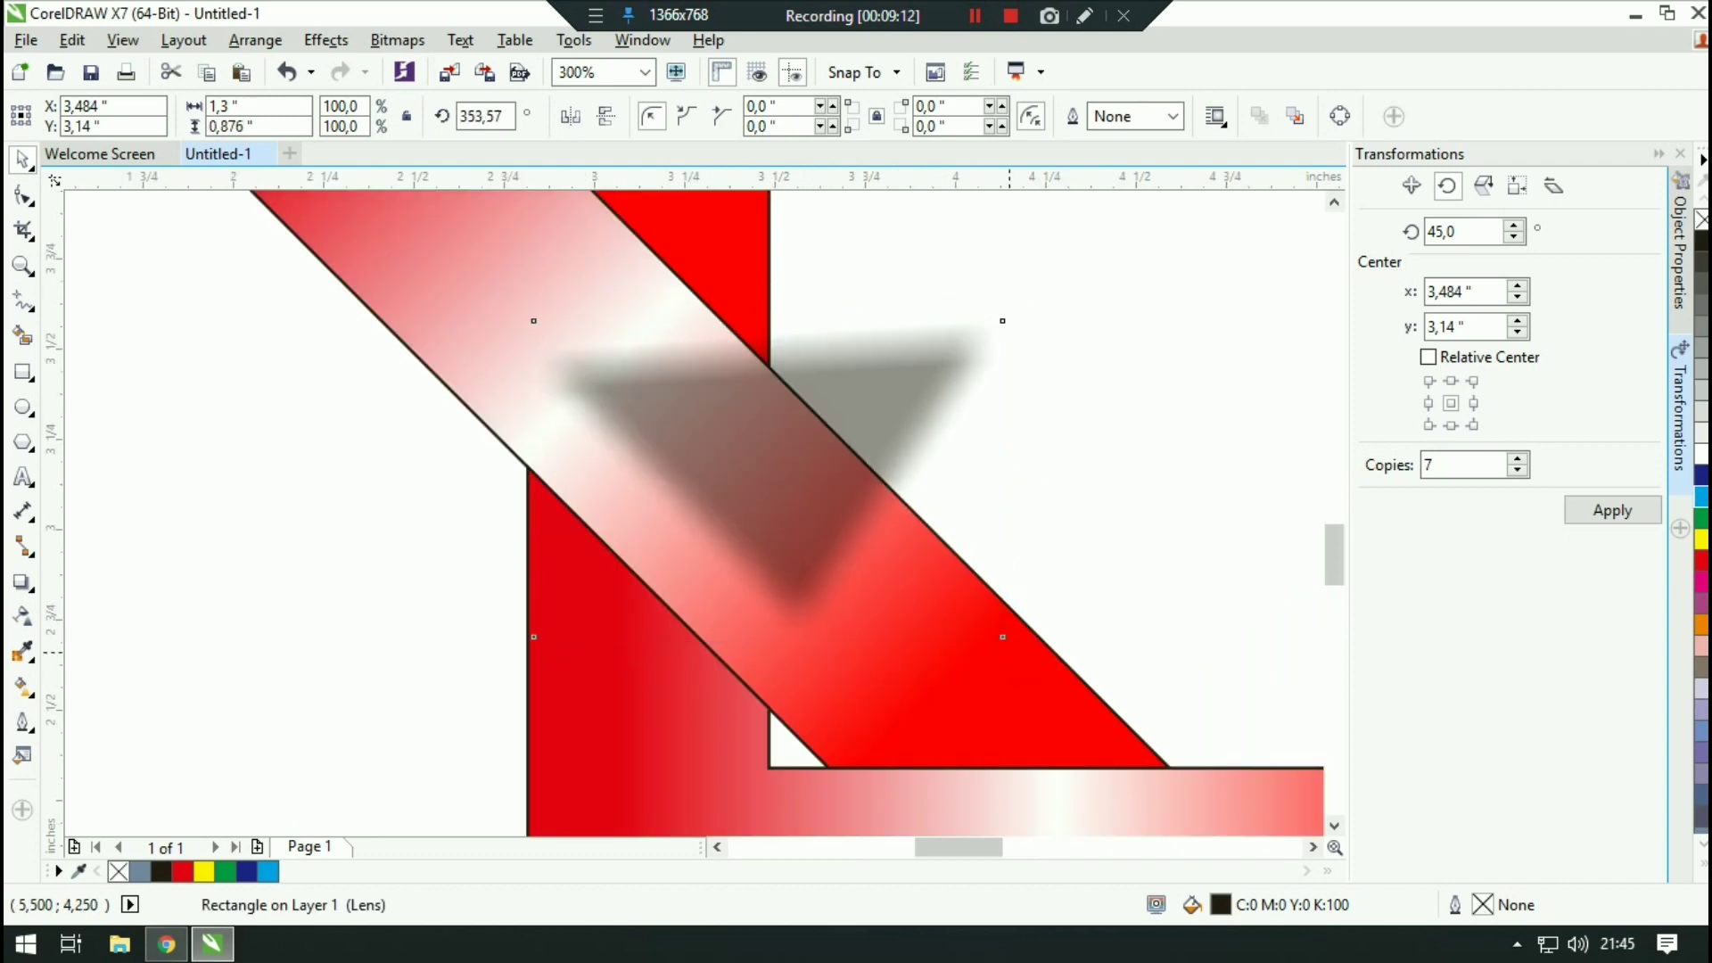
left_click_drag(1013, 646, 1032, 640)
left_click(825, 575)
Step: Shift the shadow to about X 3.358, Y 2.846 inches and PowerClip it inside the band forming the lower-left corner
left_click_drag(768, 480, 730, 588)
right_click(793, 508)
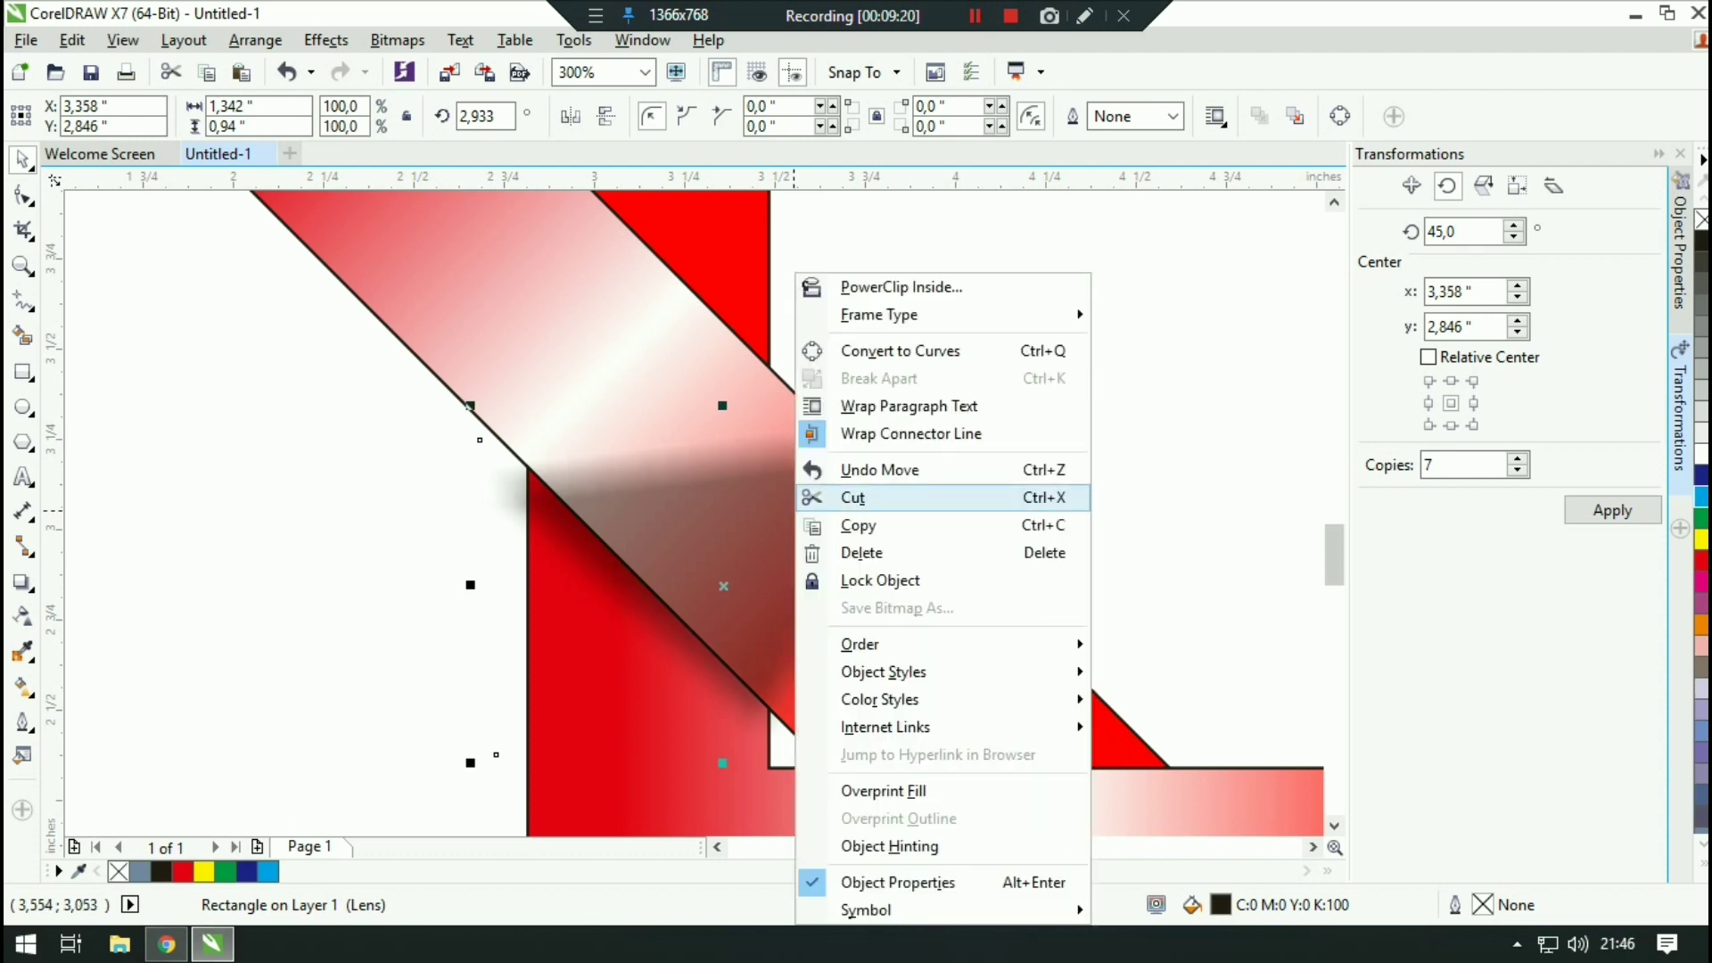
left_click(901, 287)
left_click(595, 705)
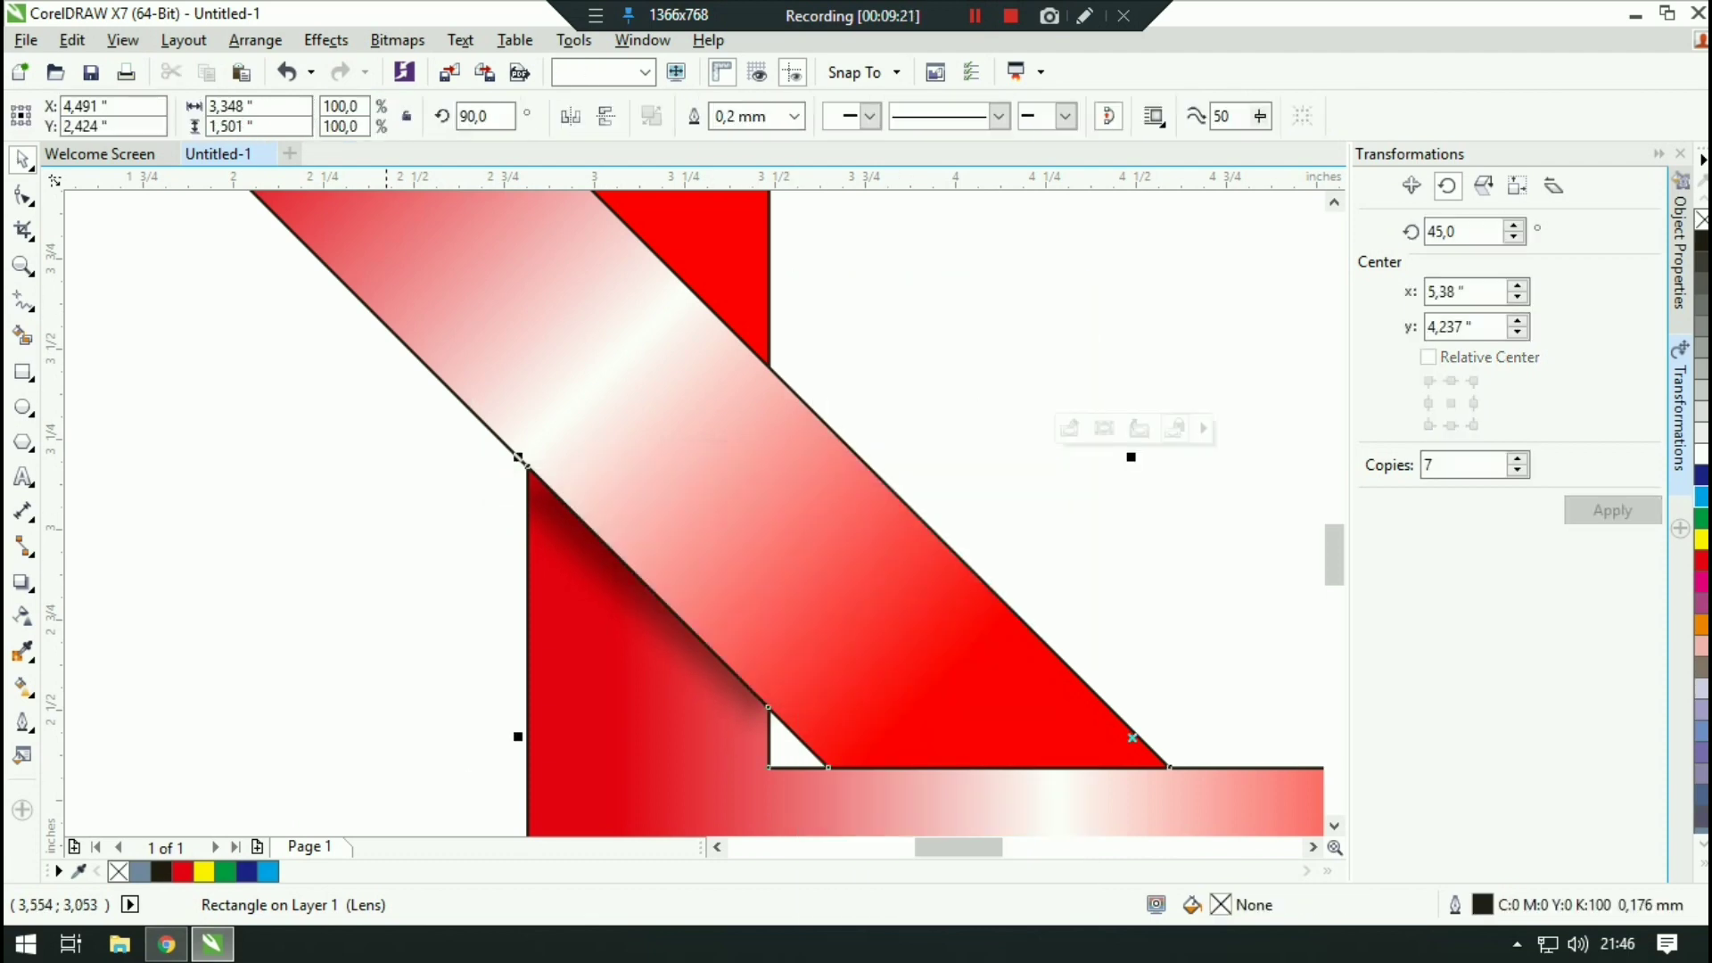
Step: Delete the leftover blue triangle beside the star's upper-left corner
scroll(378, 758, "down", 2)
scroll(576, 749, "down", 1)
left_click_drag(576, 749, 763, 512)
left_click(644, 318)
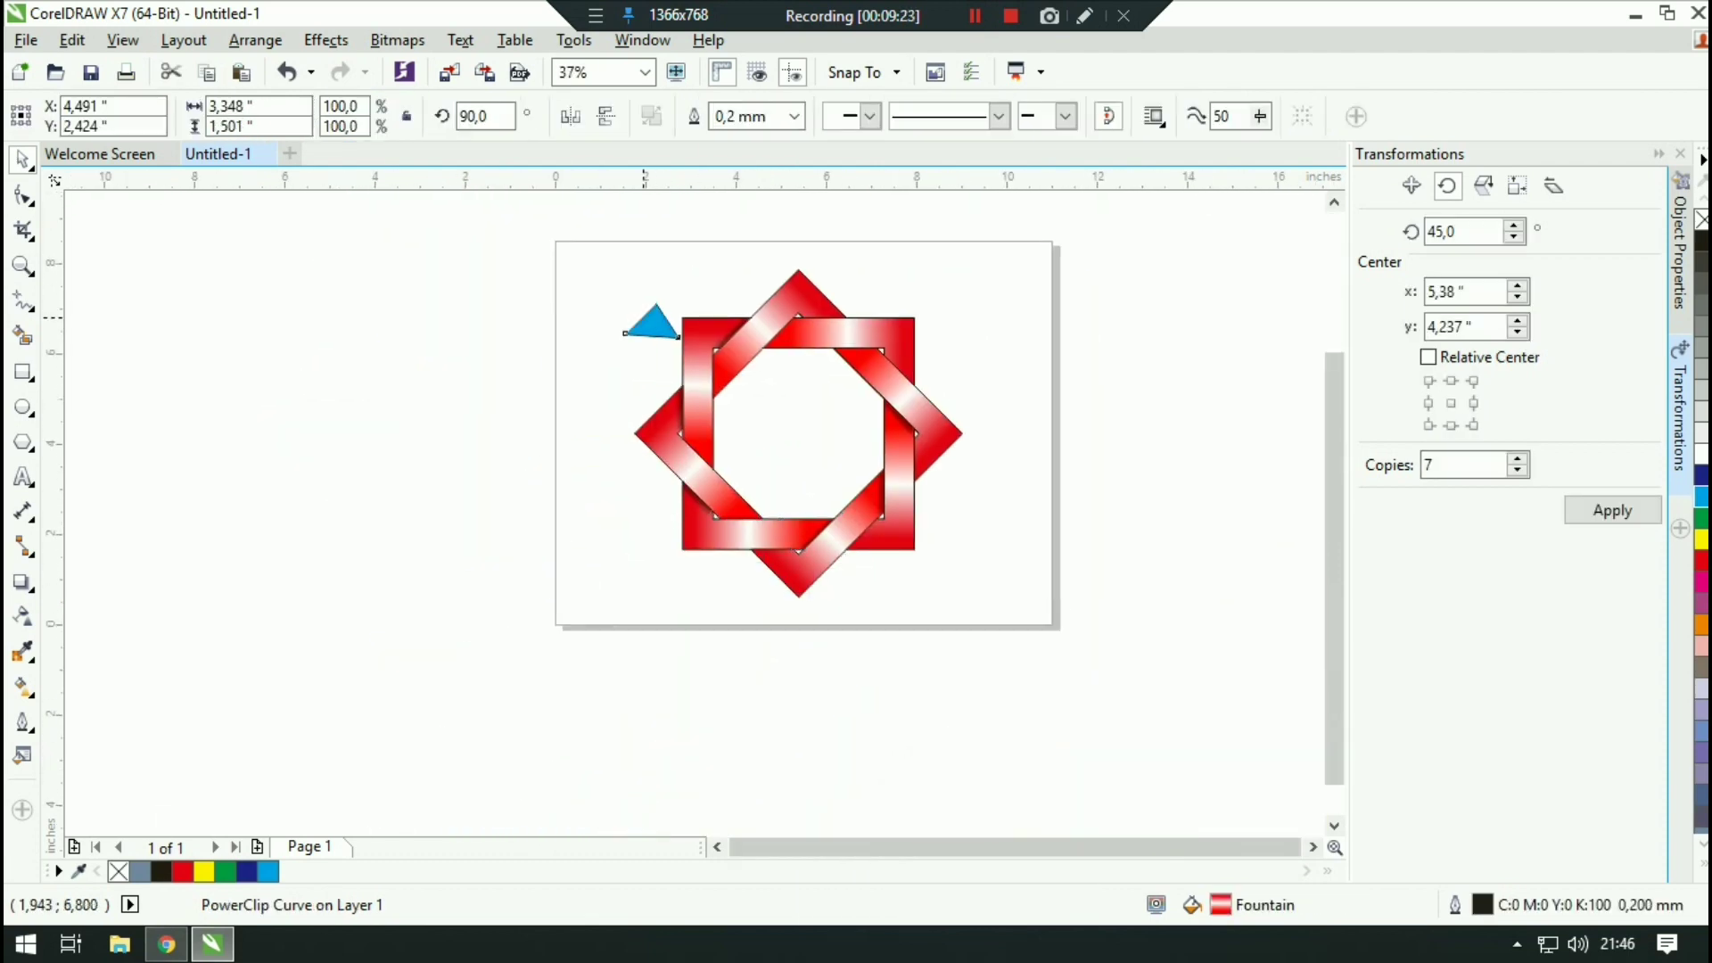
key("Delete")
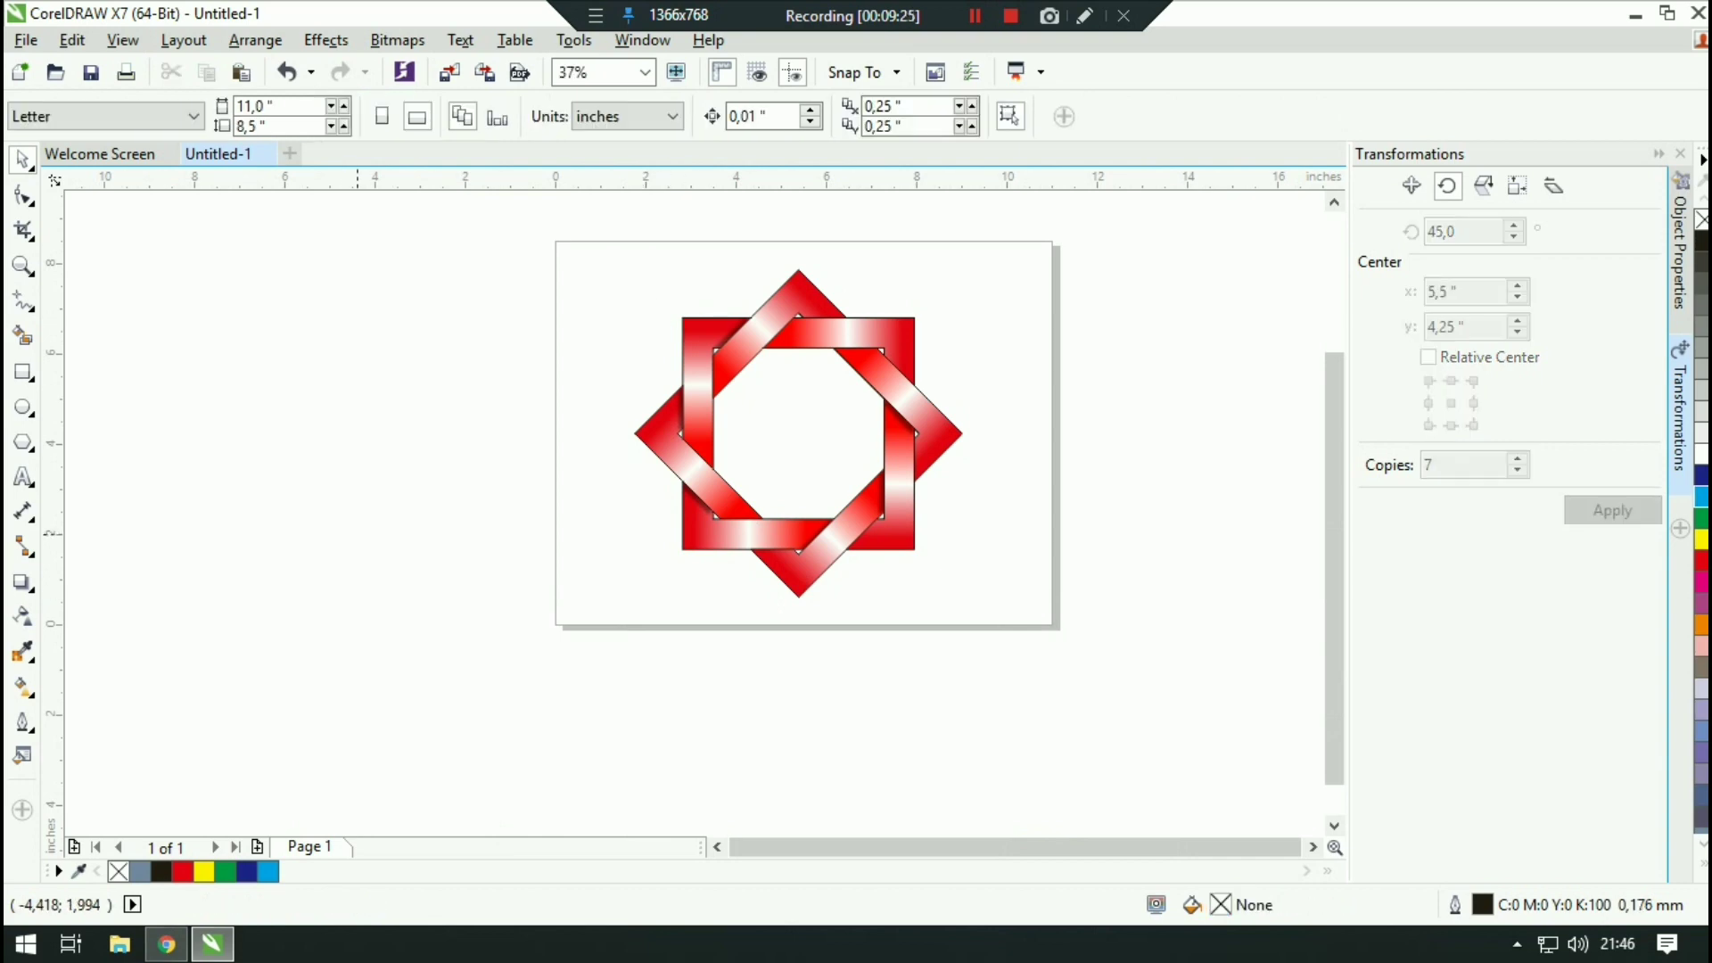
Step: Select the whole star and inspect the finished bands and crossing shadows up close and in full-screen preview
left_click_drag(580, 249, 990, 624)
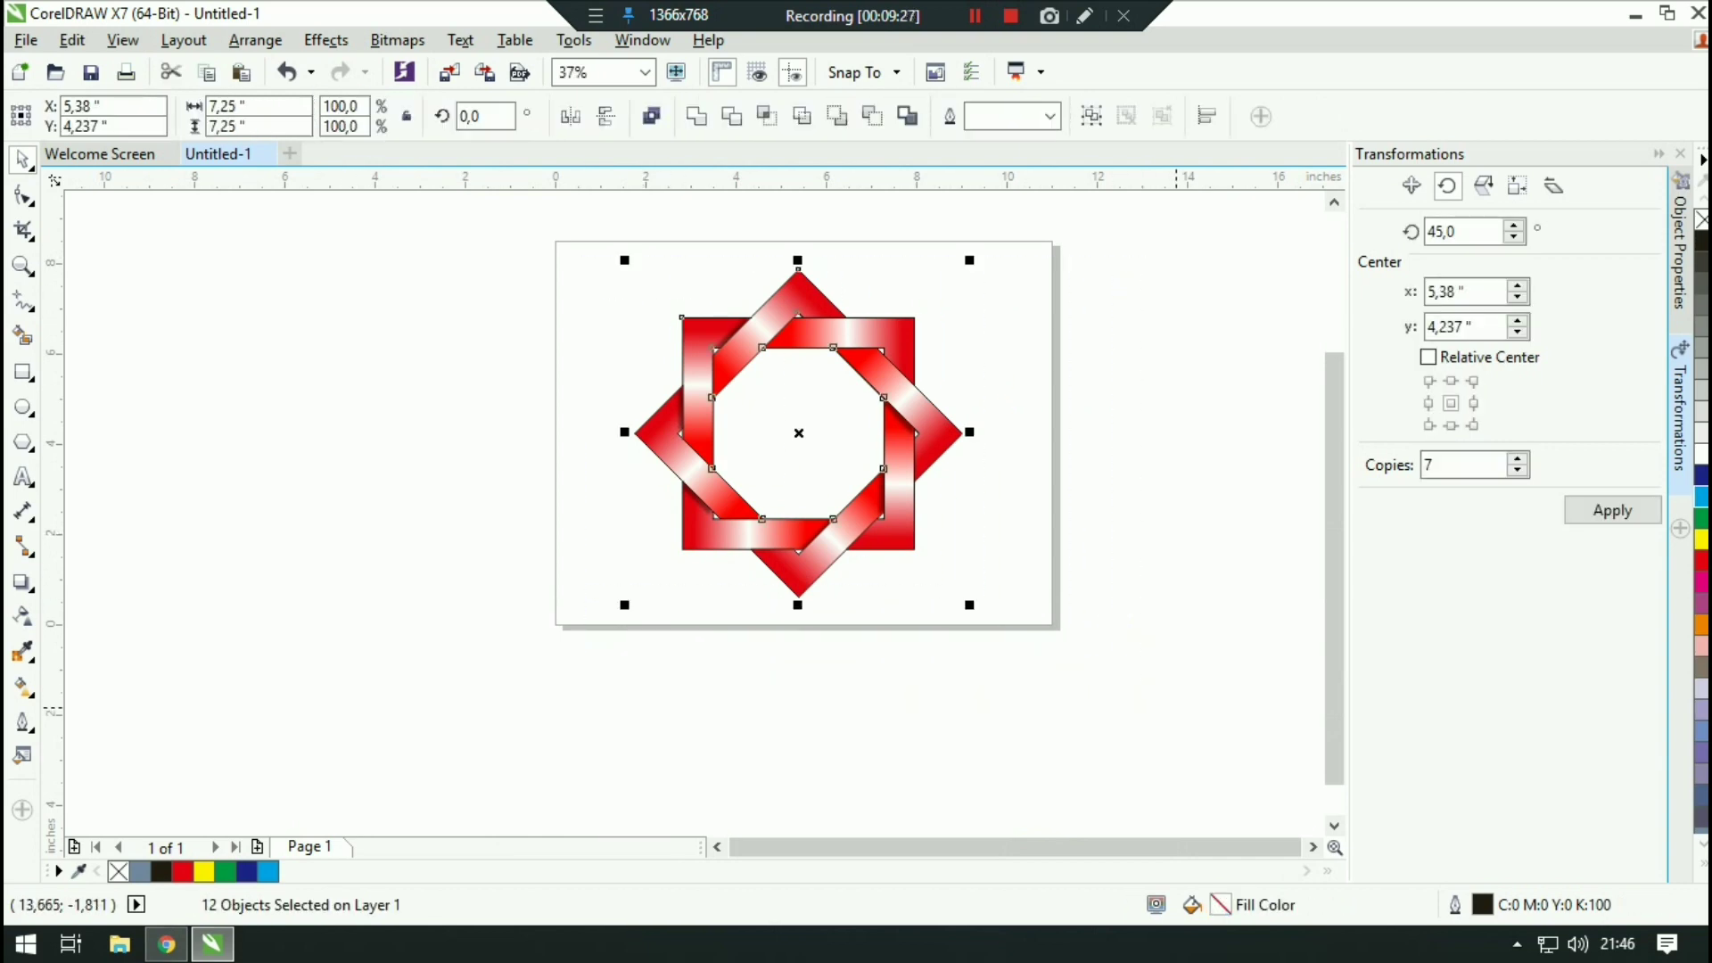
scroll(696, 665, "up", 3)
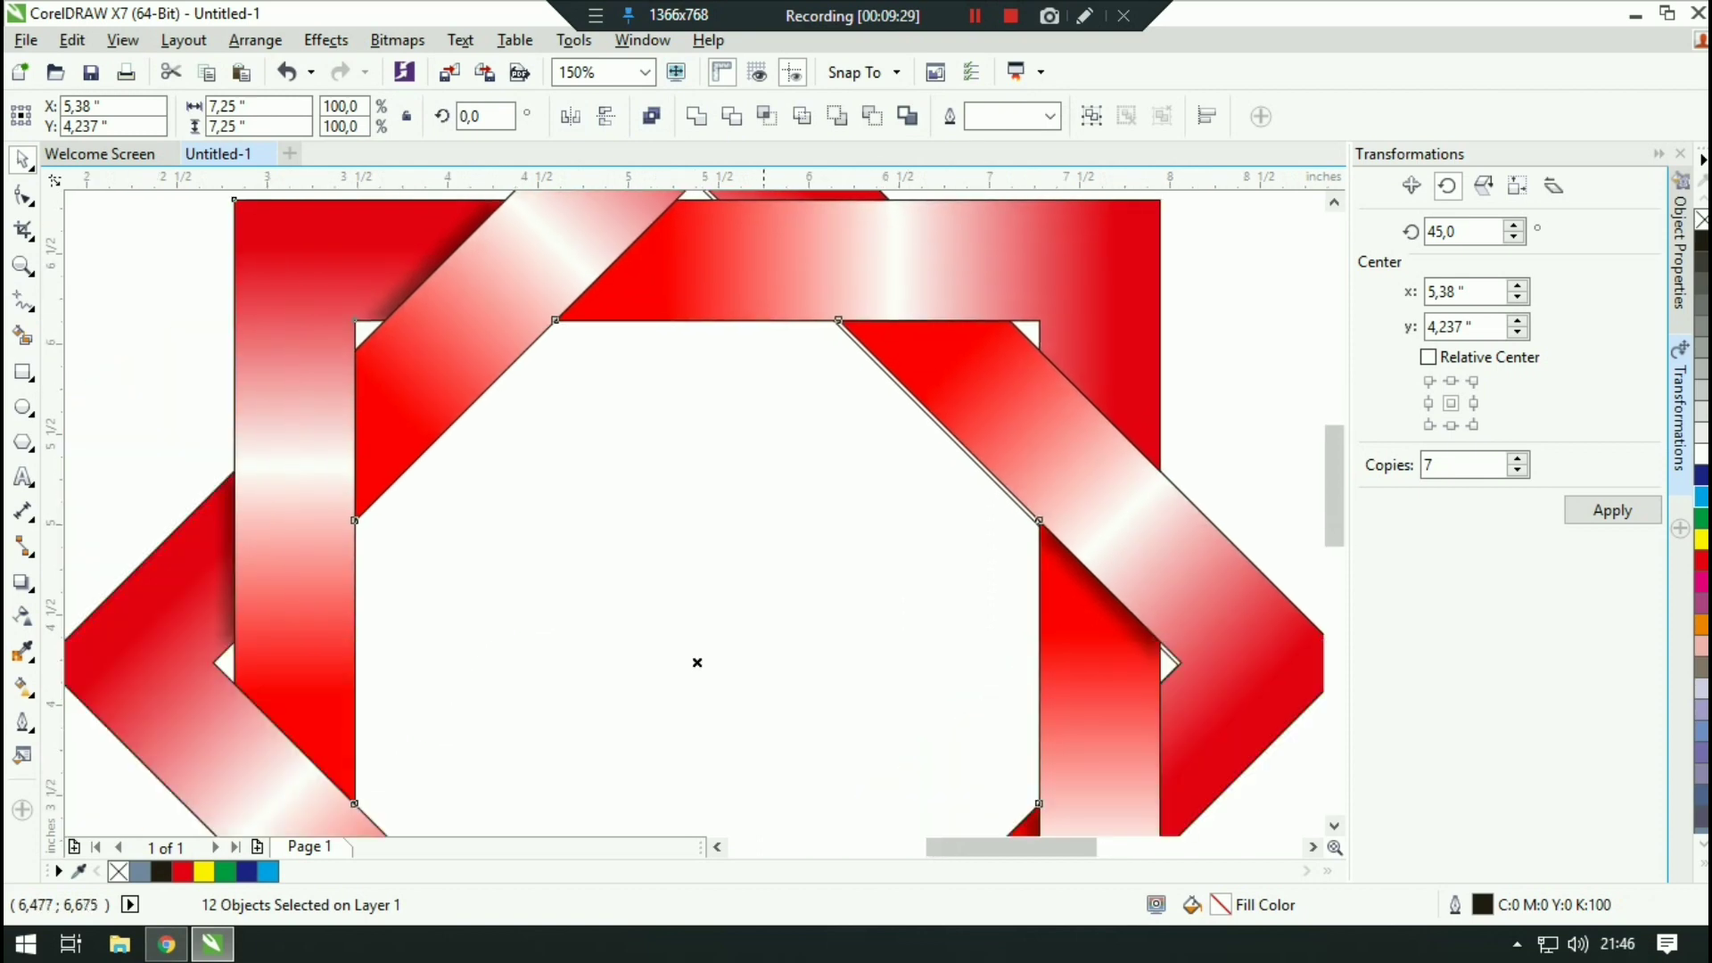
scroll(695, 665, "down", 1)
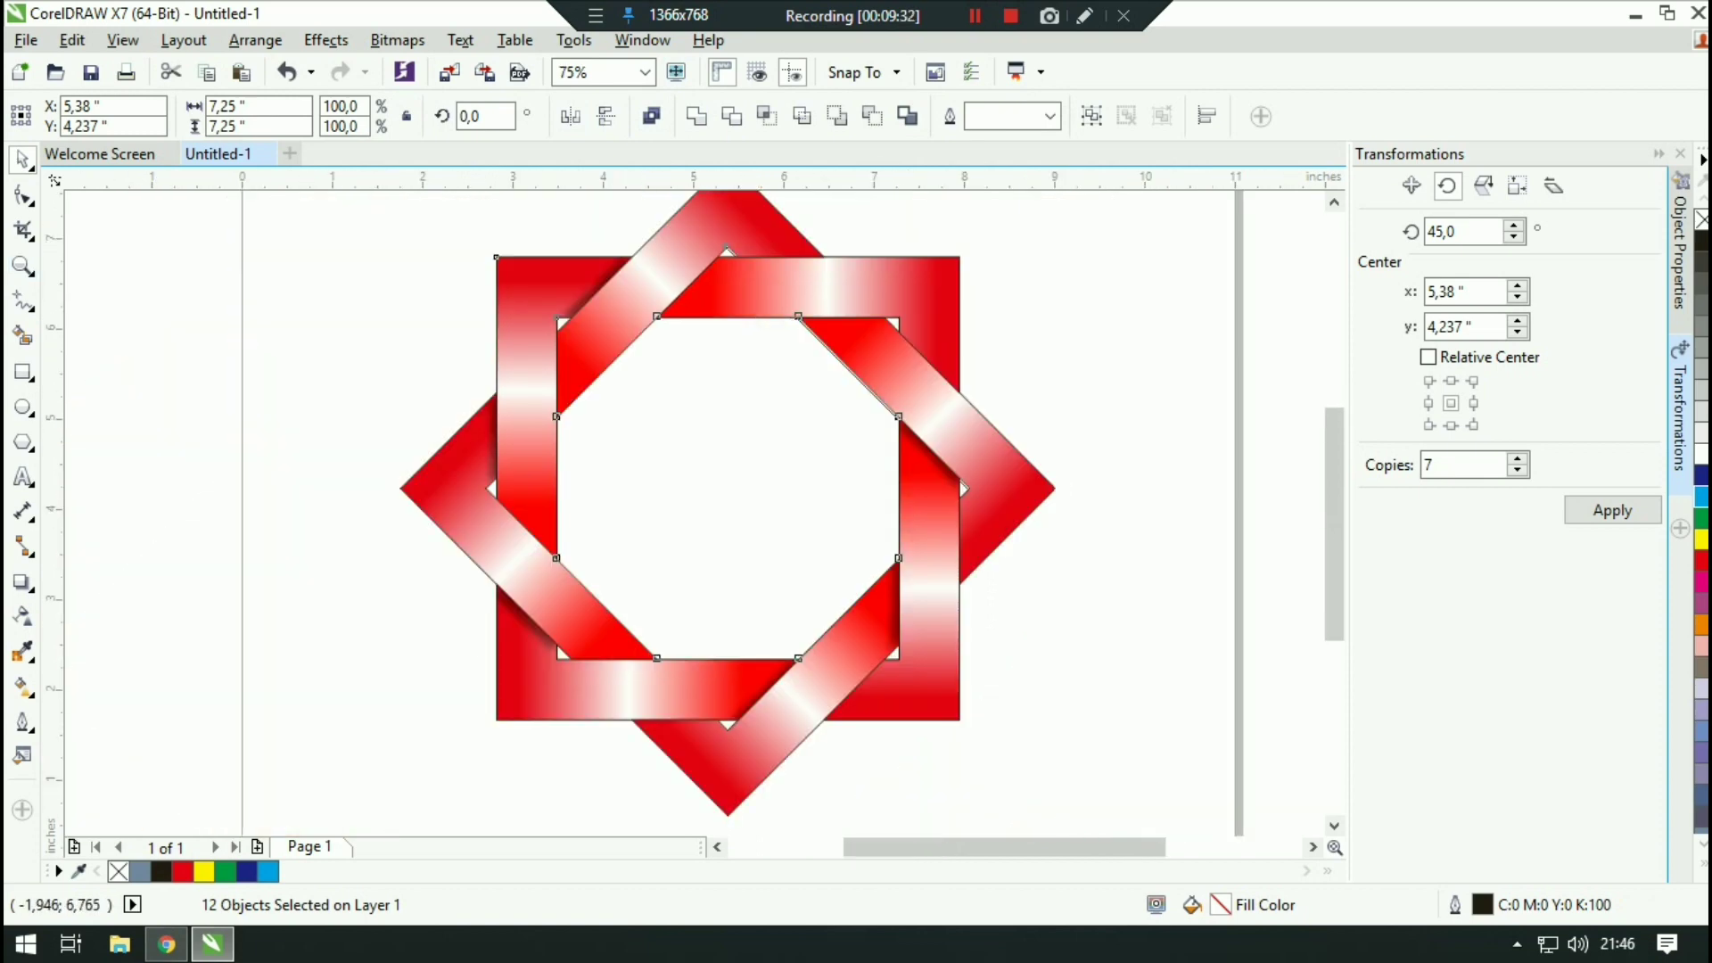
left_click(23, 265)
left_click(721, 407)
right_click(721, 406)
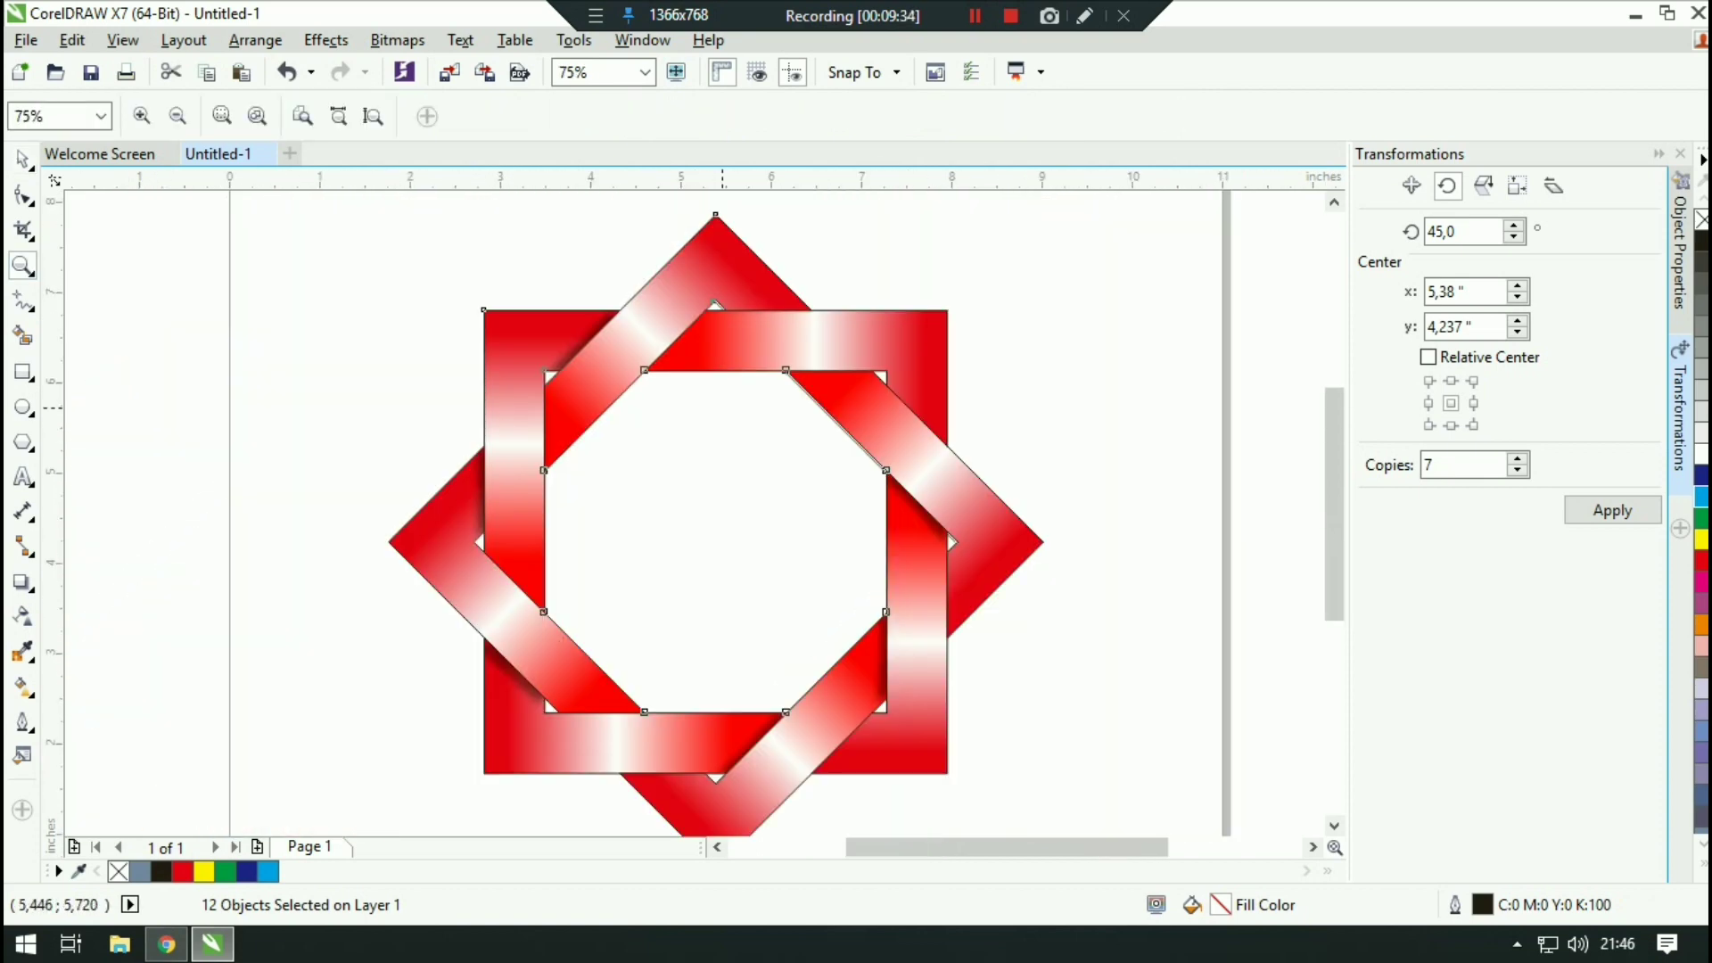
key("F9")
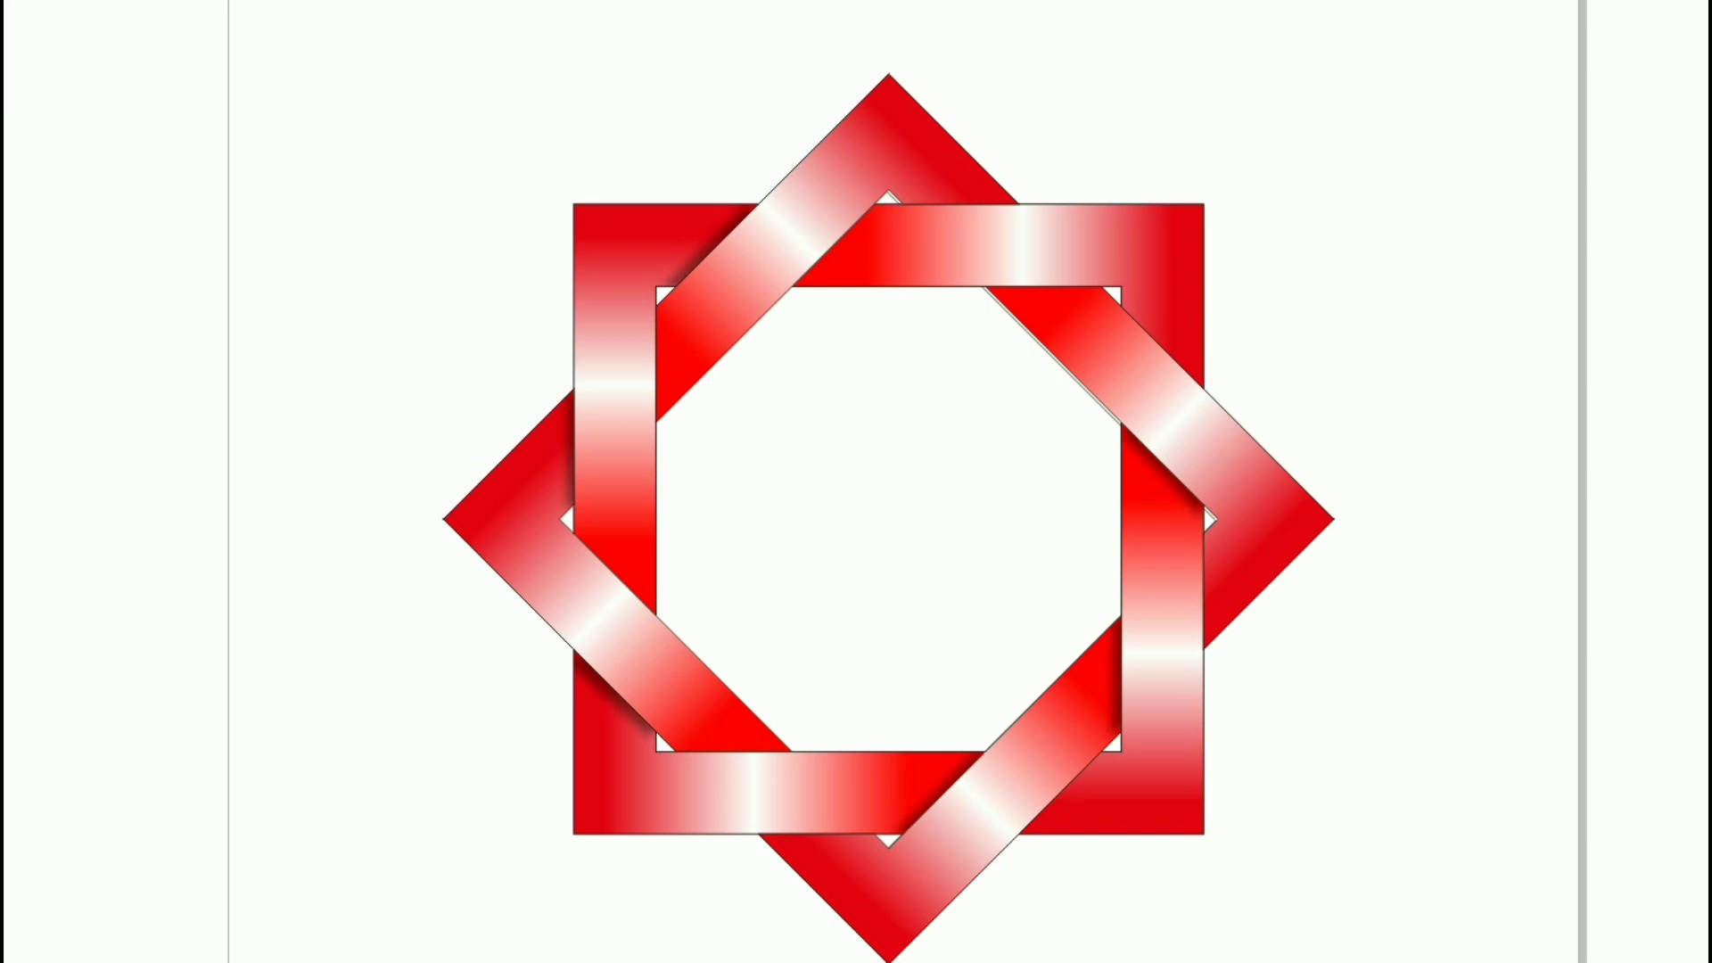
key("Escape")
key("F12")
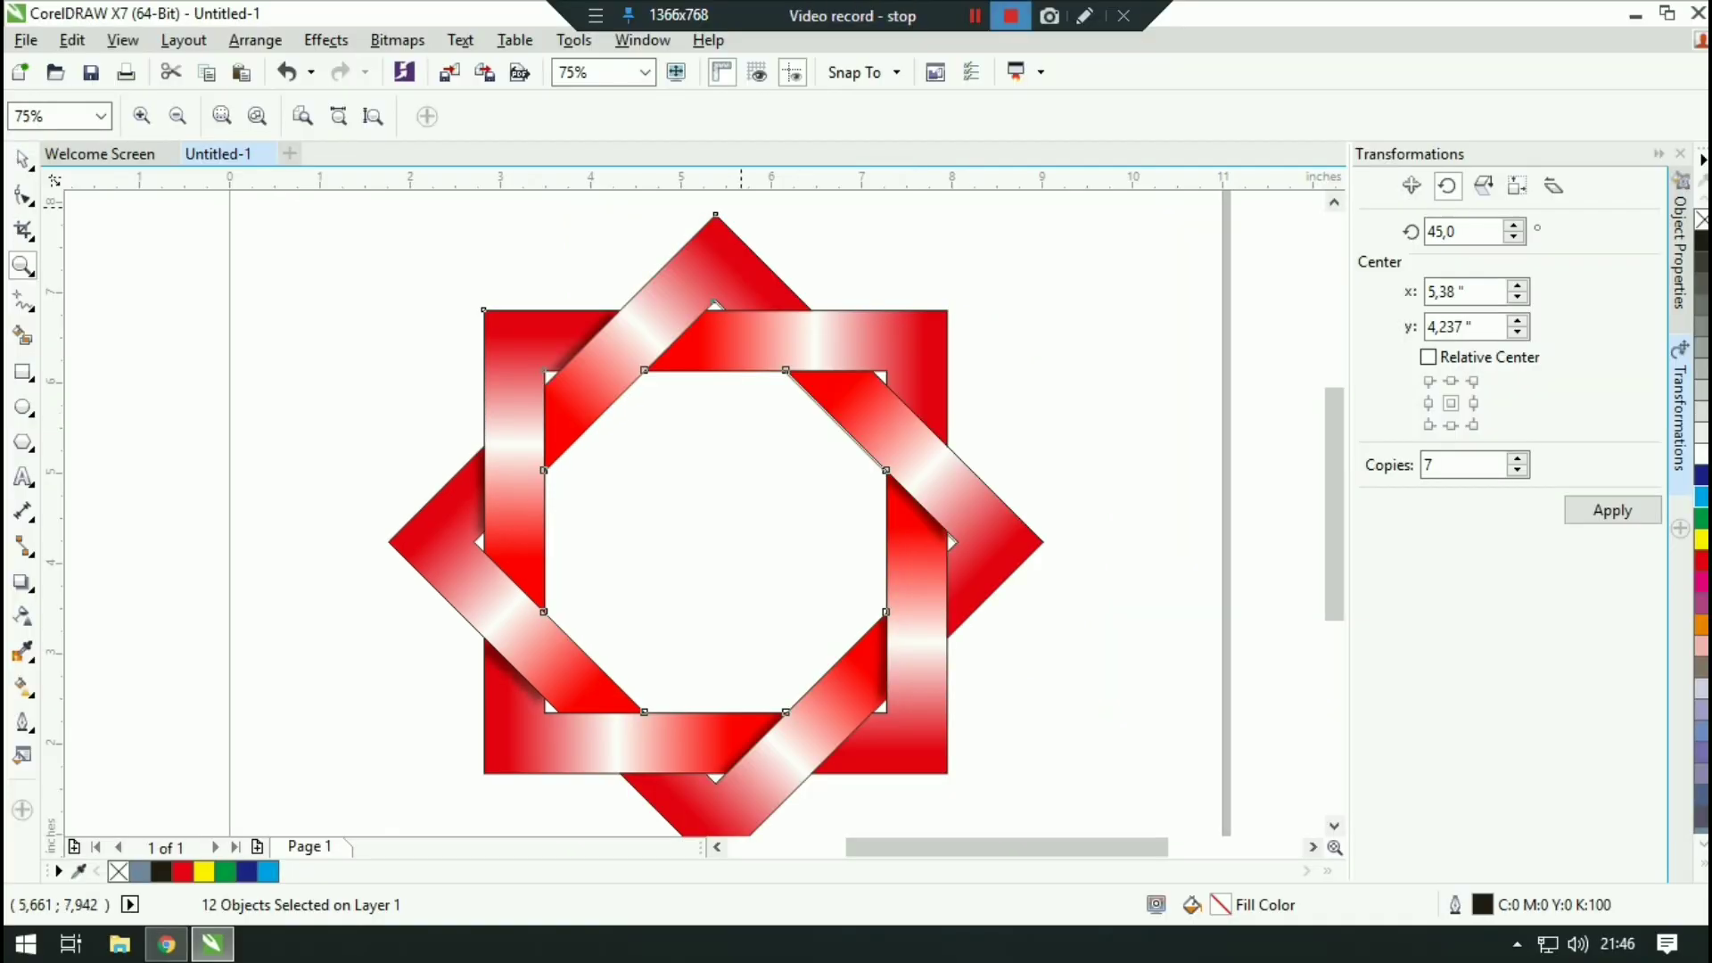